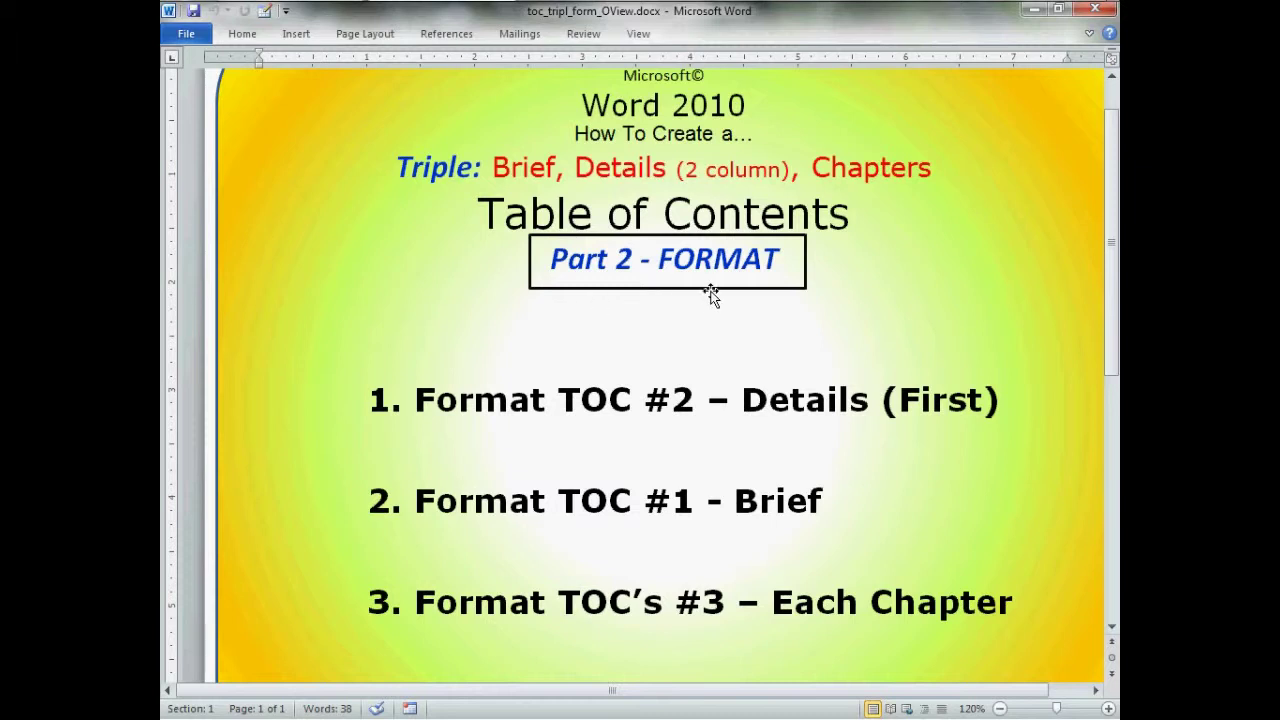
# - Highlight the three overview items in turn: Format TOC #2 – Details, Format TOC #1 - Brief, and Format TOC's #3 – Each Chapter
pyautogui.click(187, 410)
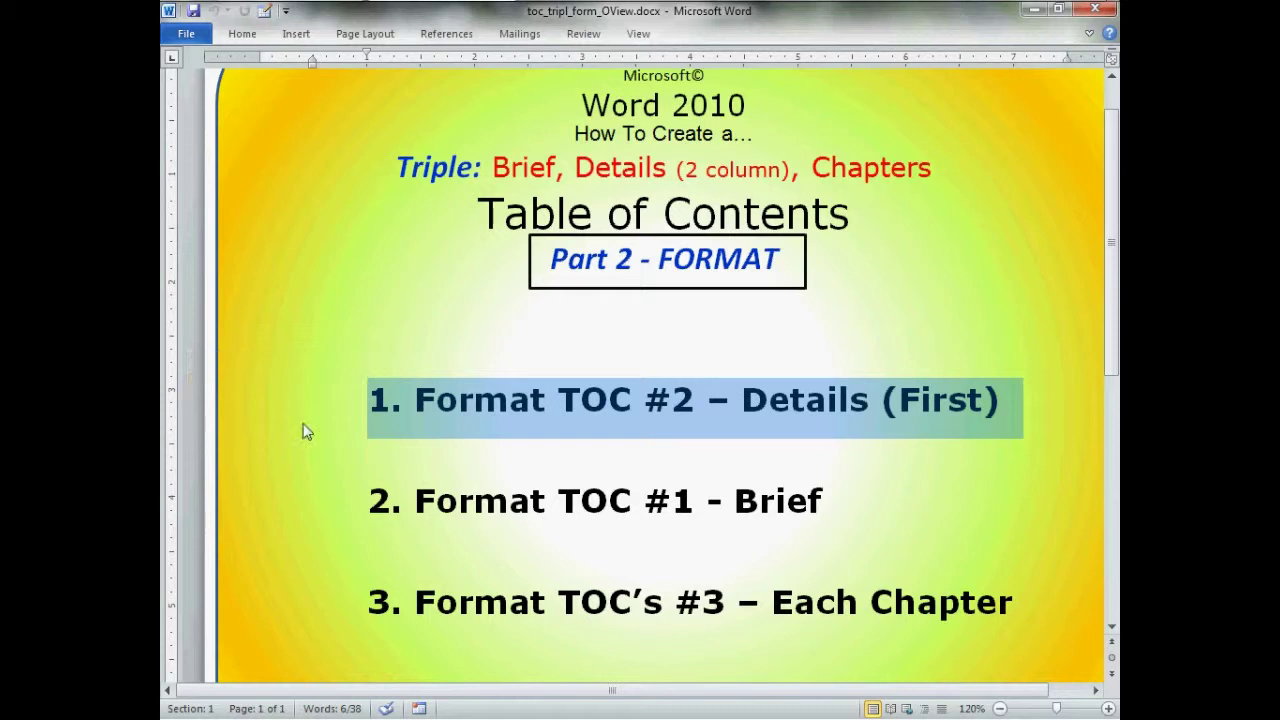
pyautogui.click(184, 502)
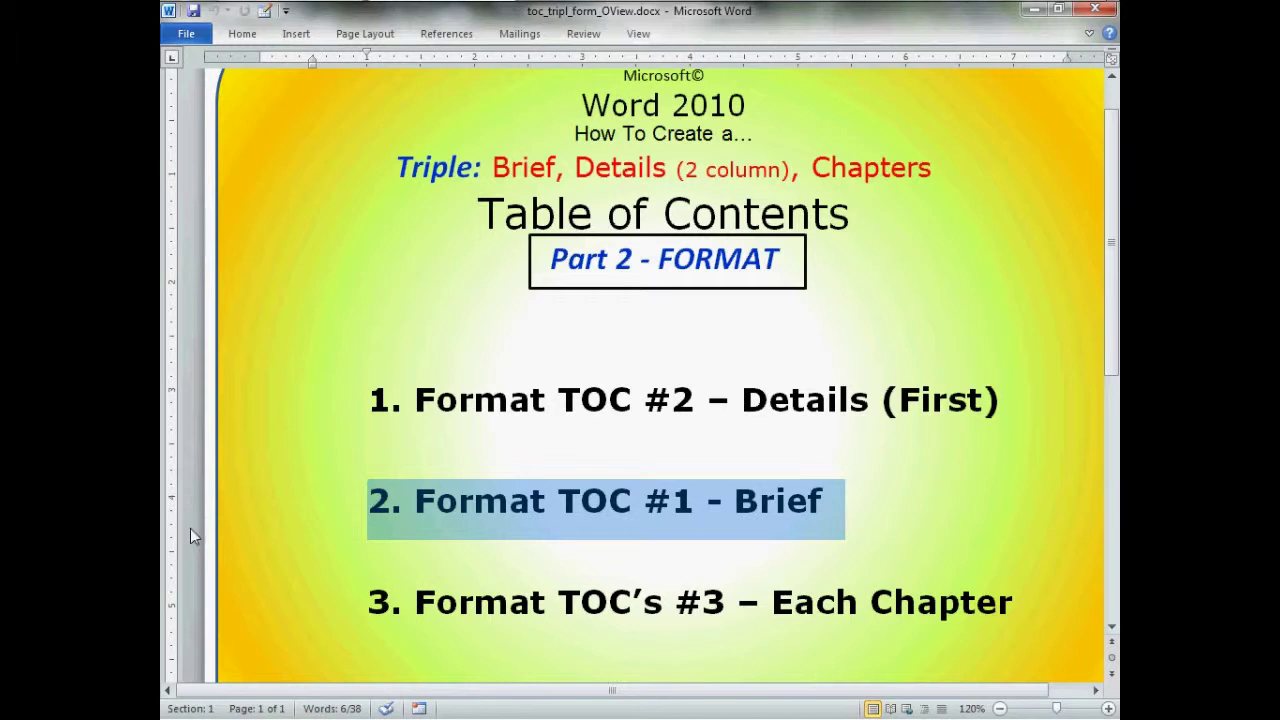
pyautogui.click(190, 622)
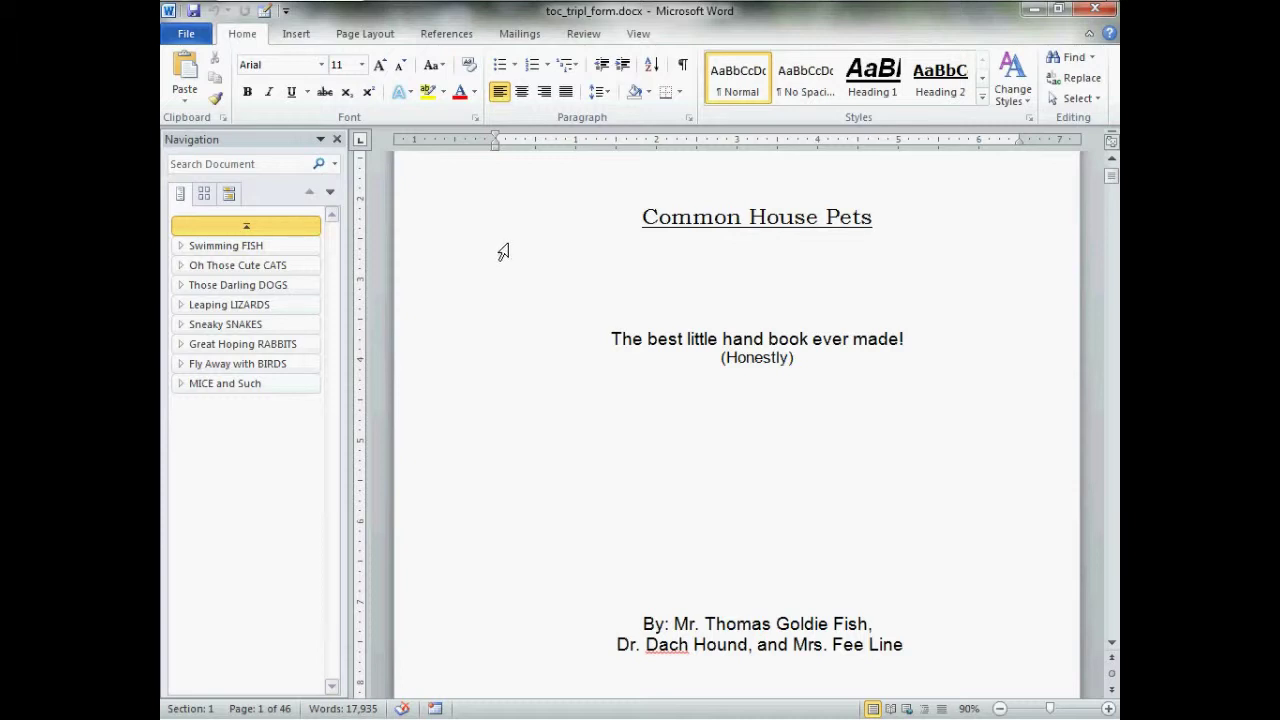
# - Look through the brief, details and chapter tables of contents in toc_tripl_form.docx, including the fish, cats and dogs chapters
pyautogui.scroll(-10, 503, 252)
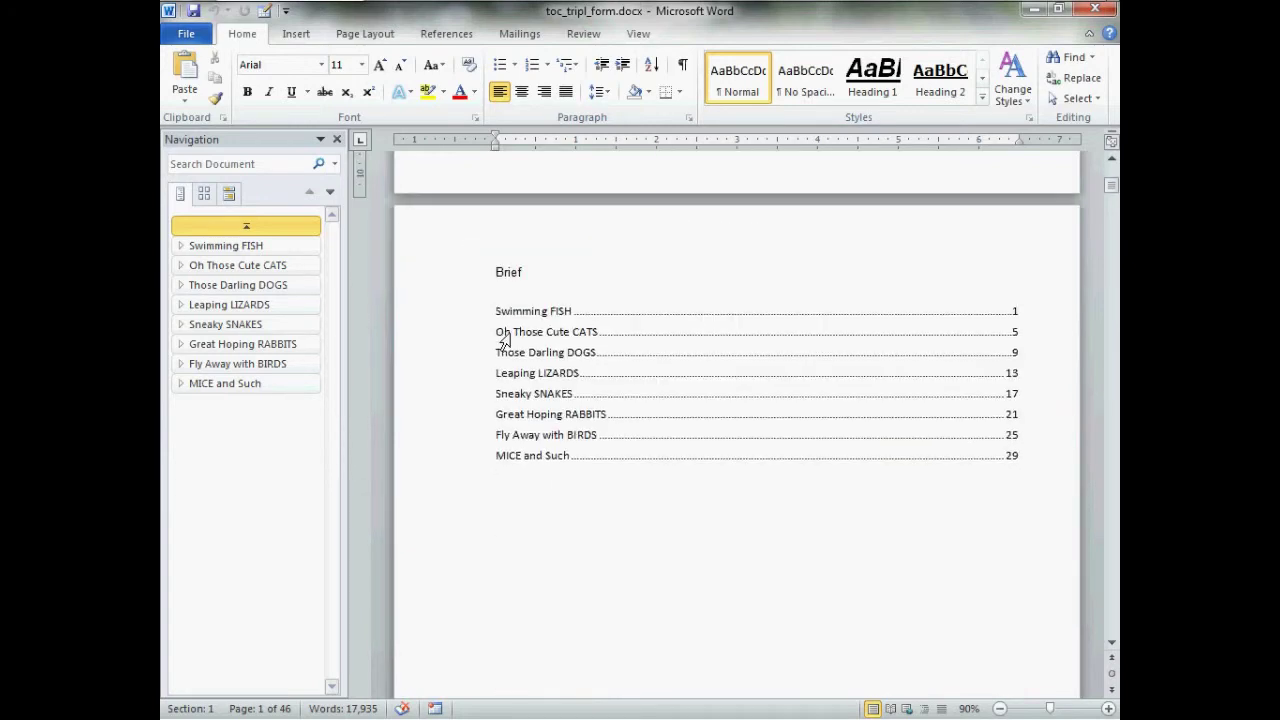
pyautogui.scroll(-12, 494, 345)
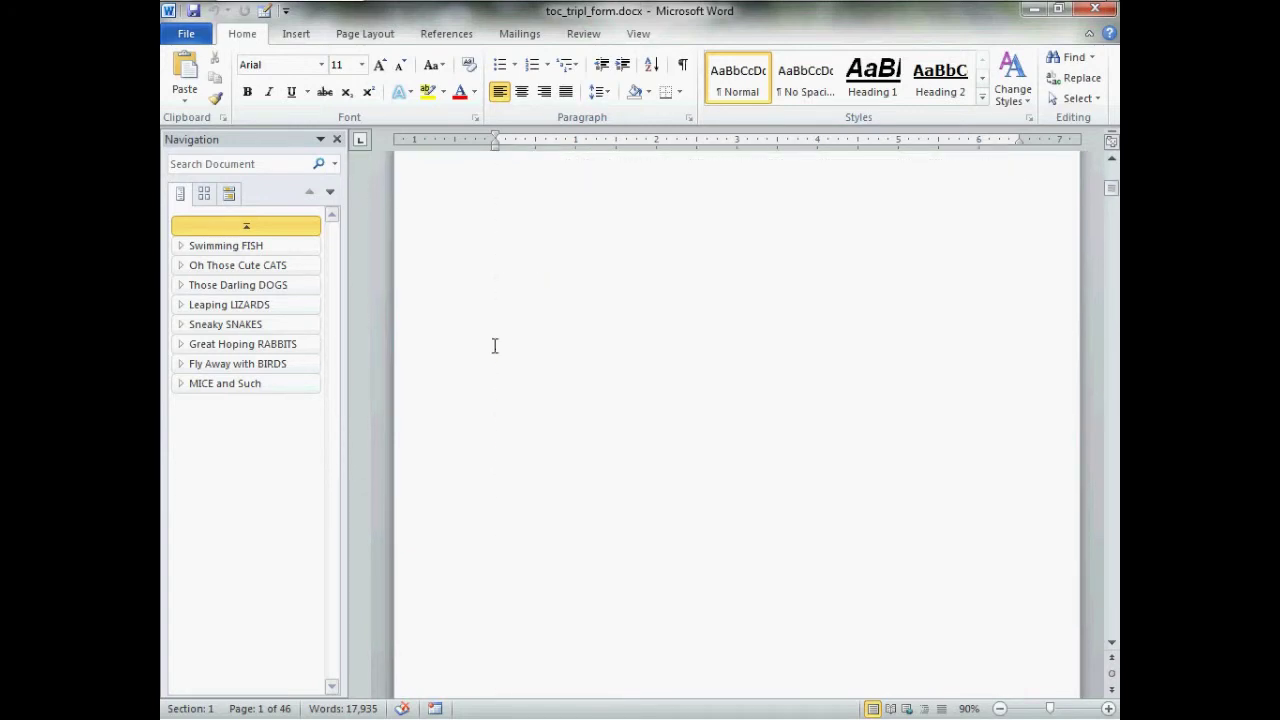
pyautogui.scroll(-3, 486, 353)
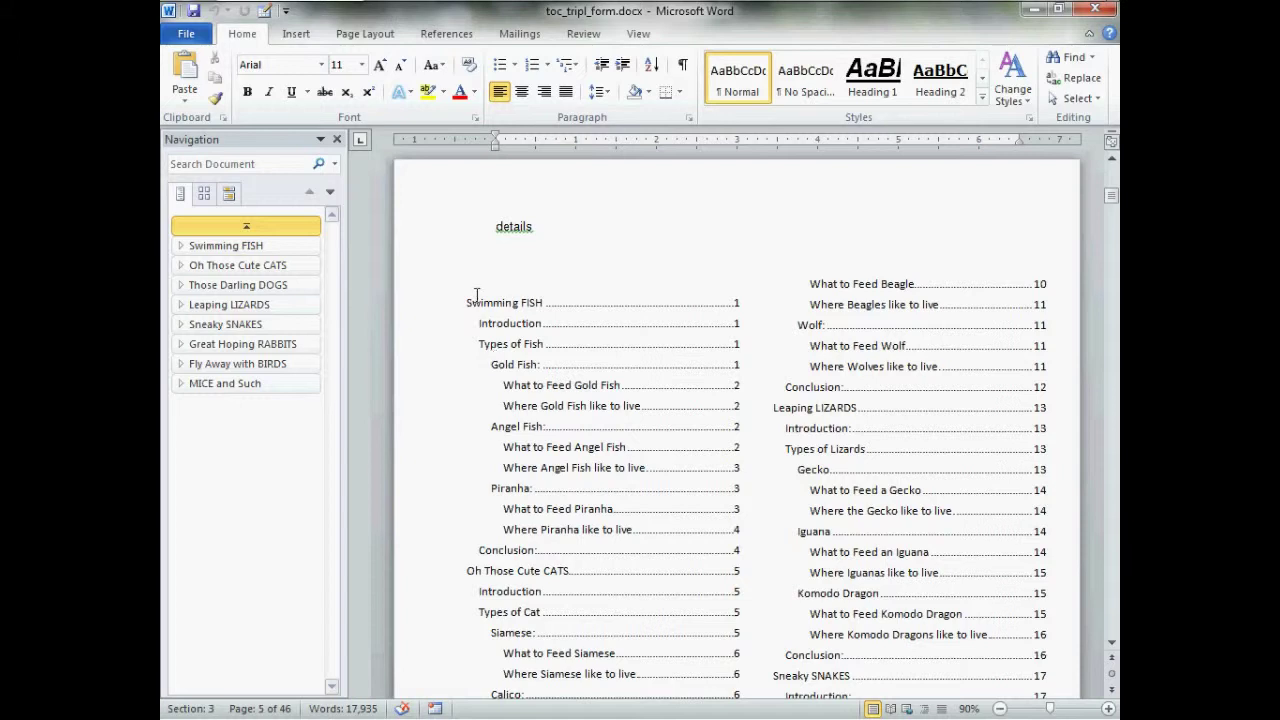
pyautogui.click(295, 249)
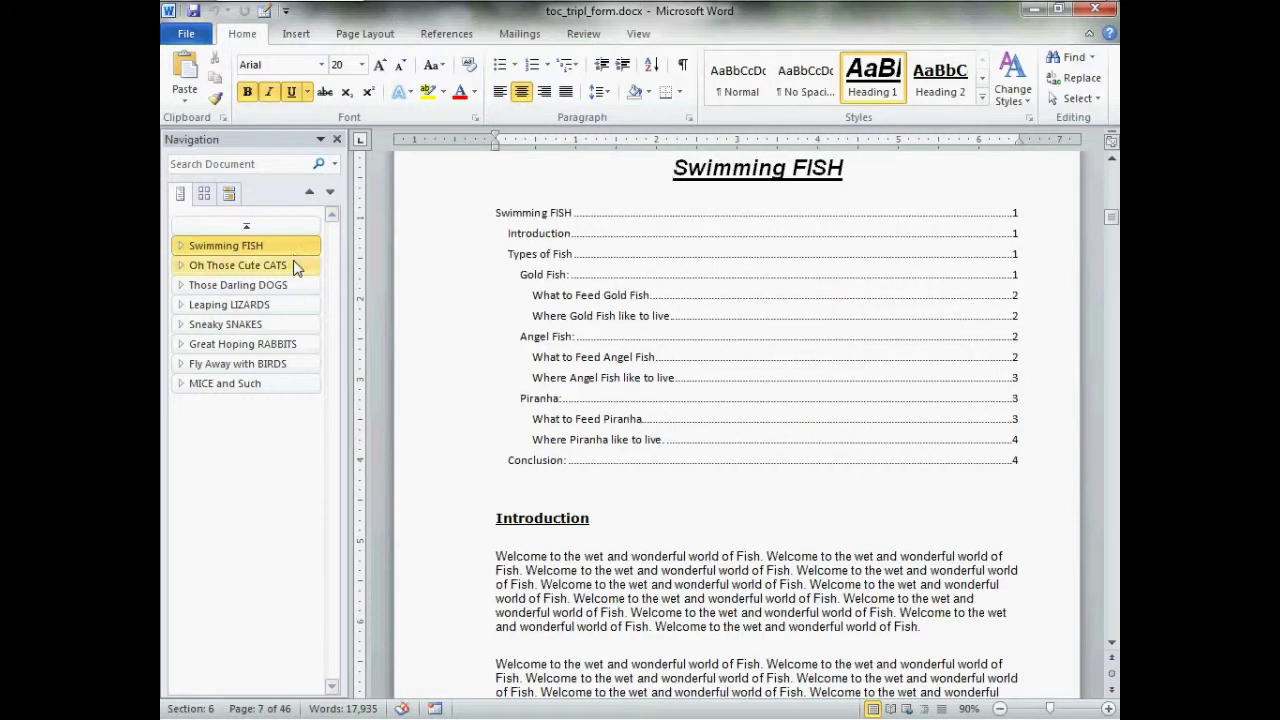
pyautogui.click(295, 264)
pyautogui.click(308, 289)
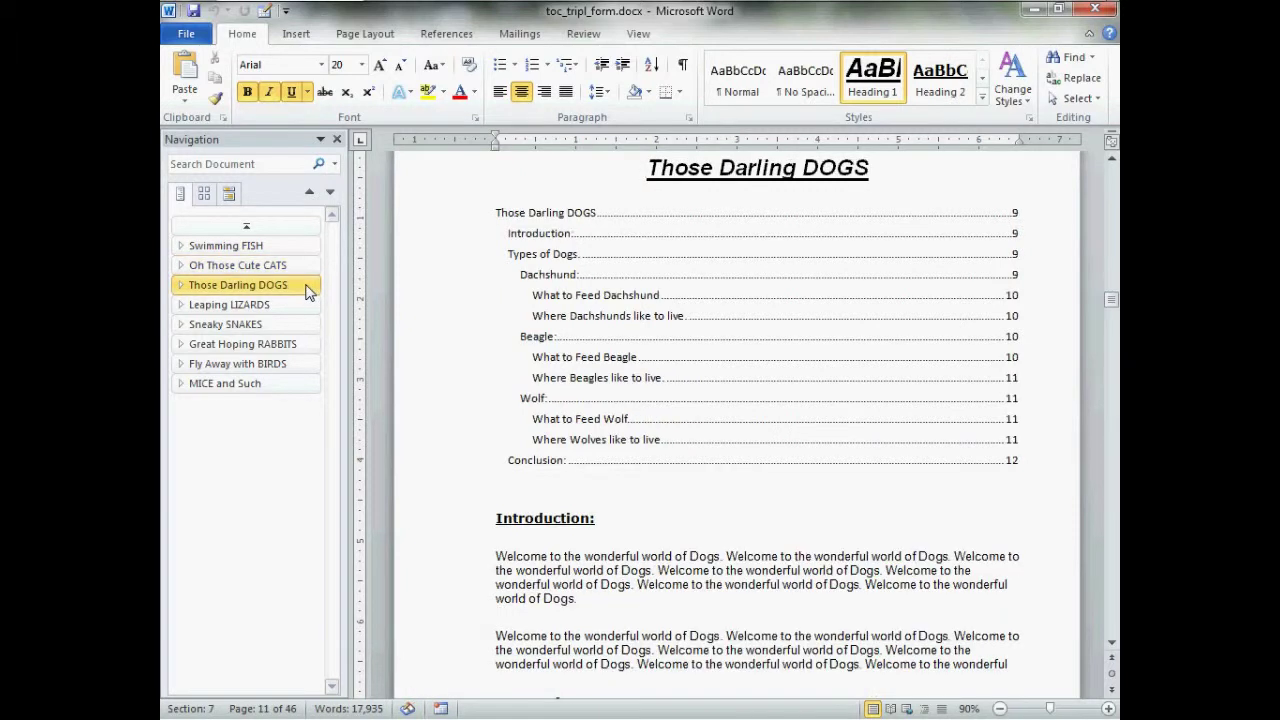
pyautogui.click(307, 270)
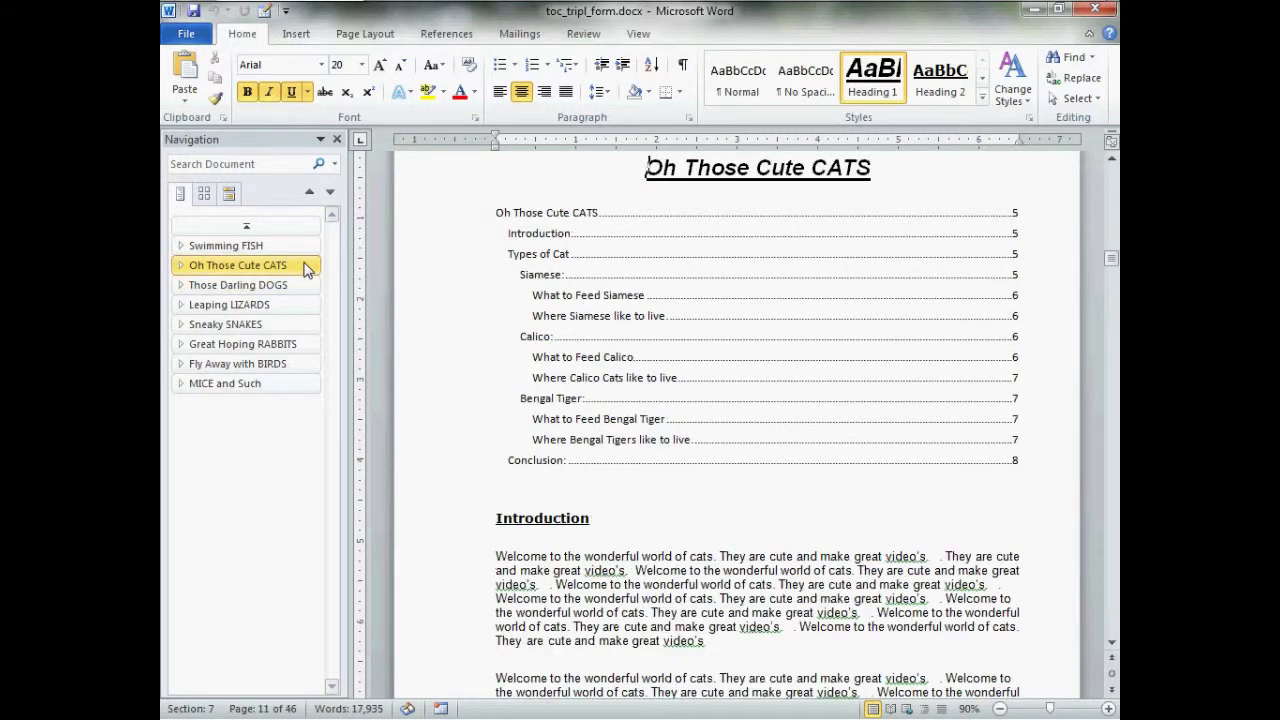
pyautogui.click(308, 226)
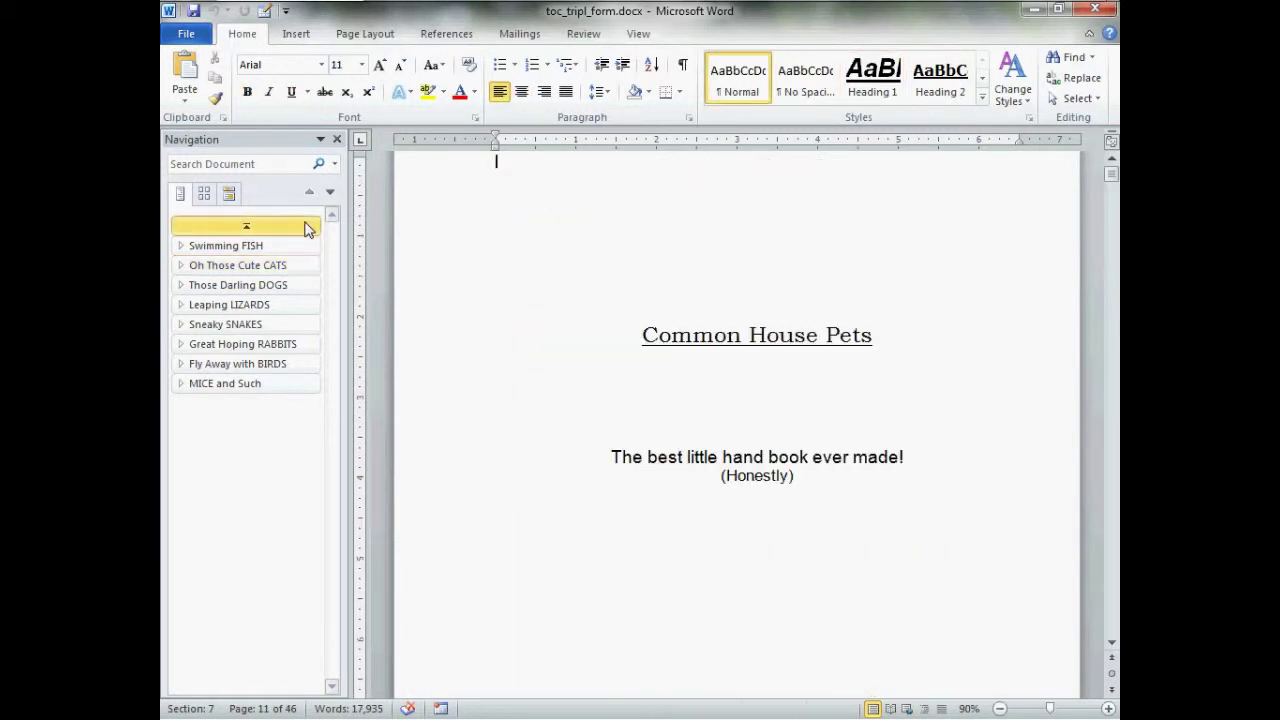
# - Select the first-level Swimming FISH entry in the two-column details table of contents and show the paragraph marks
pyautogui.scroll(-10, 443, 294)
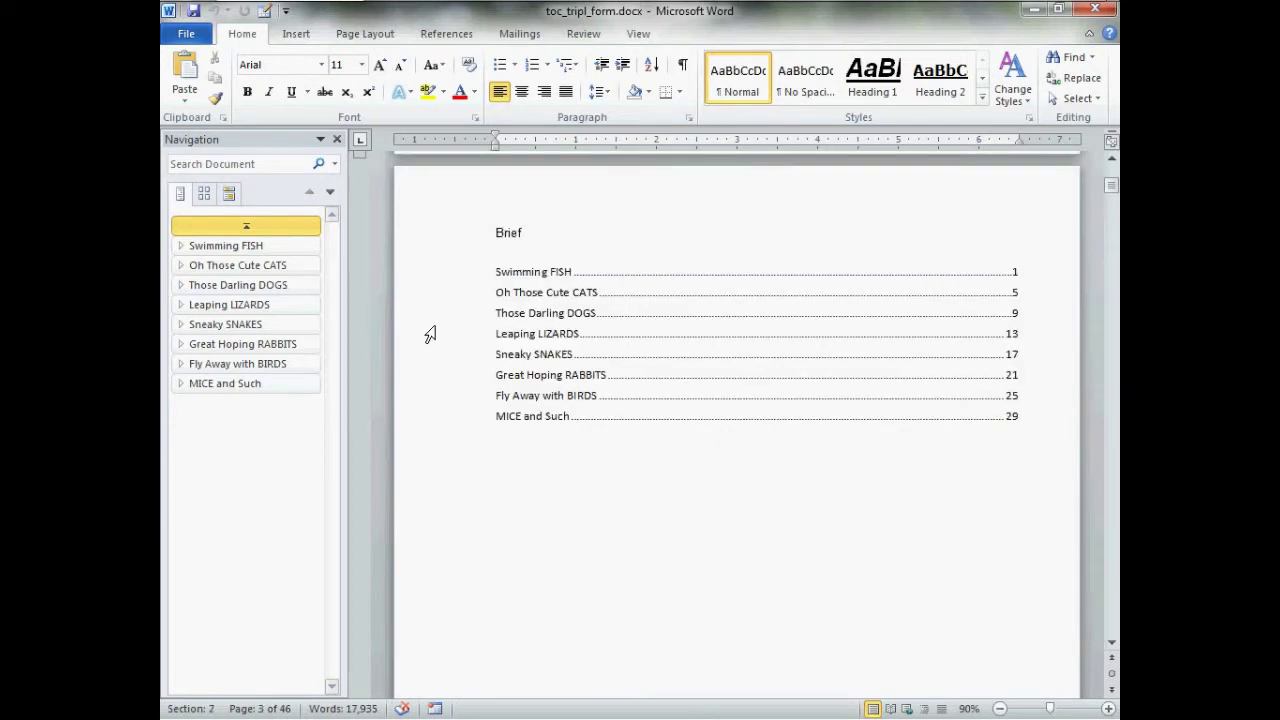
pyautogui.scroll(-10, 430, 334)
pyautogui.scroll(-6, 414, 334)
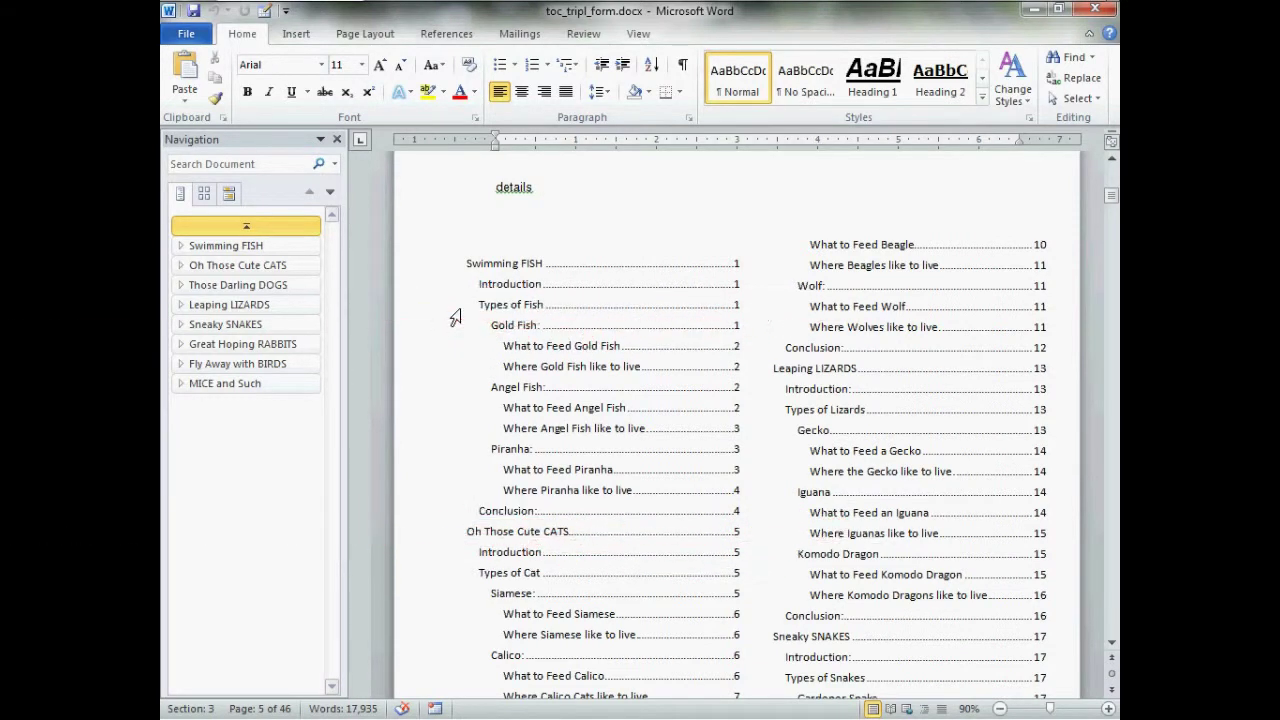
pyautogui.click(537, 285)
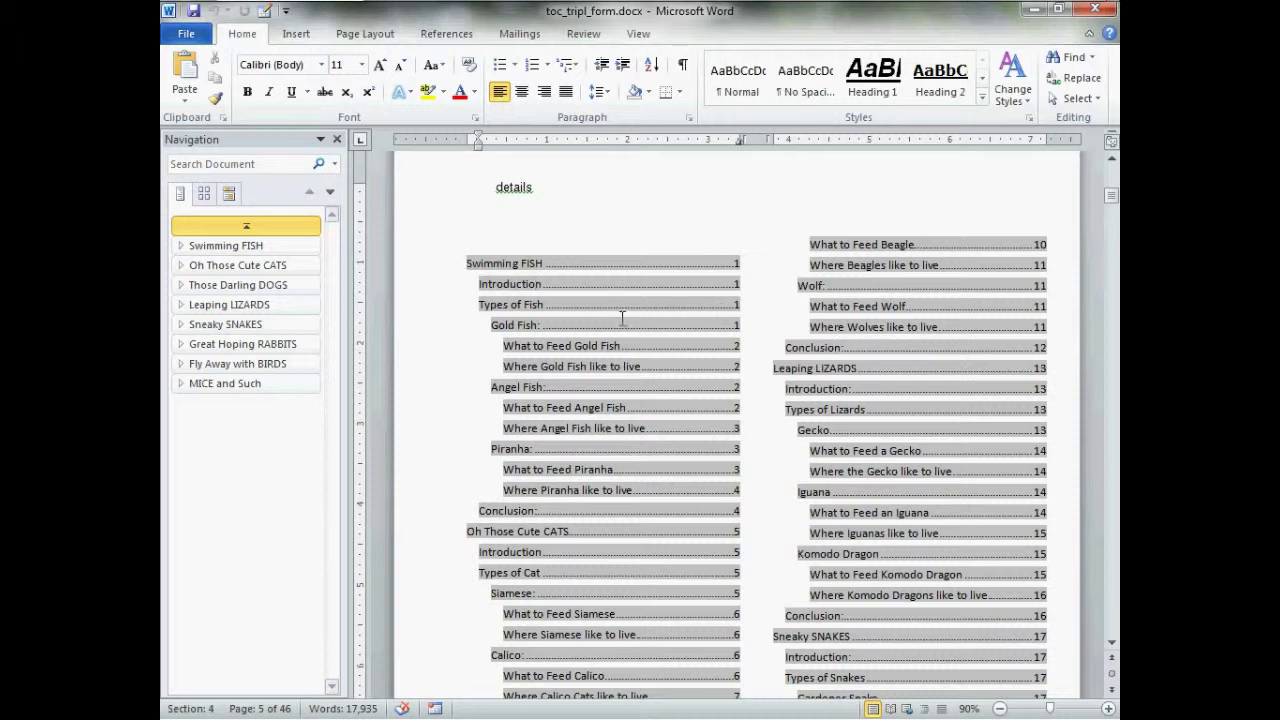
pyautogui.press('Home')
pyautogui.hotkey('shift', 'Up')
pyautogui.click(1108, 708)
pyautogui.click(1108, 708)
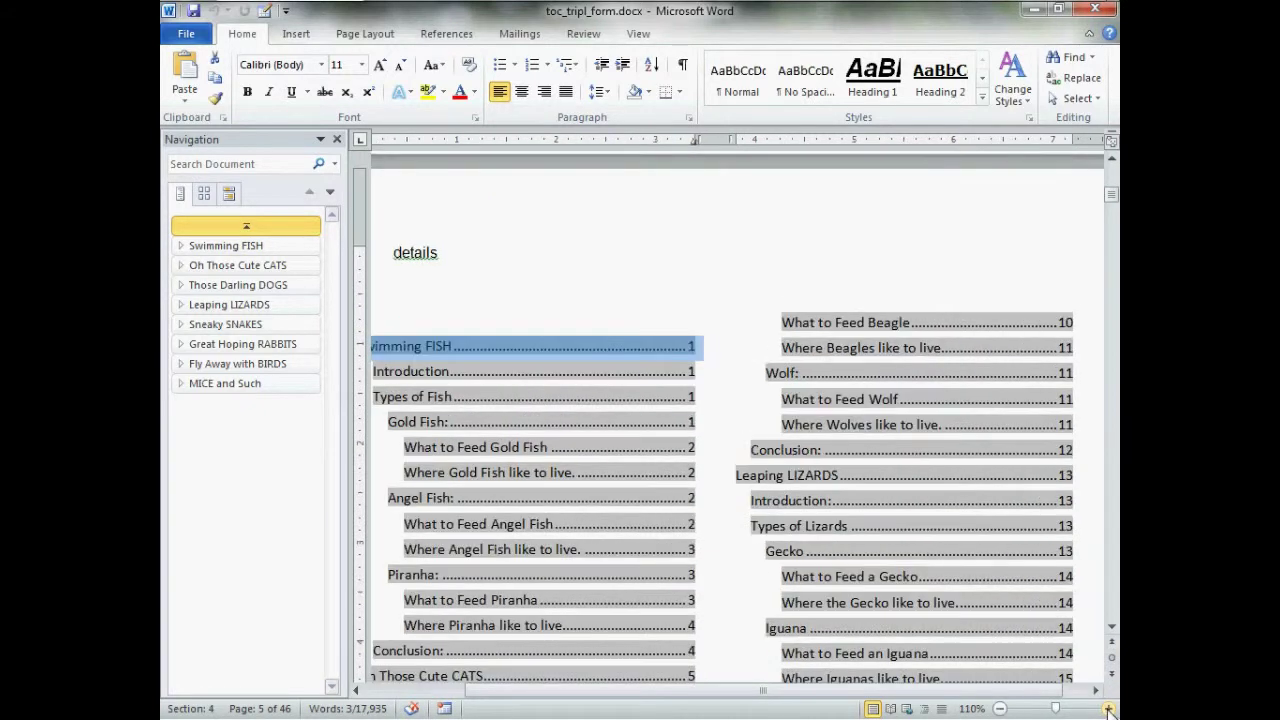
pyautogui.moveTo(829, 694); pyautogui.dragTo(755, 698)
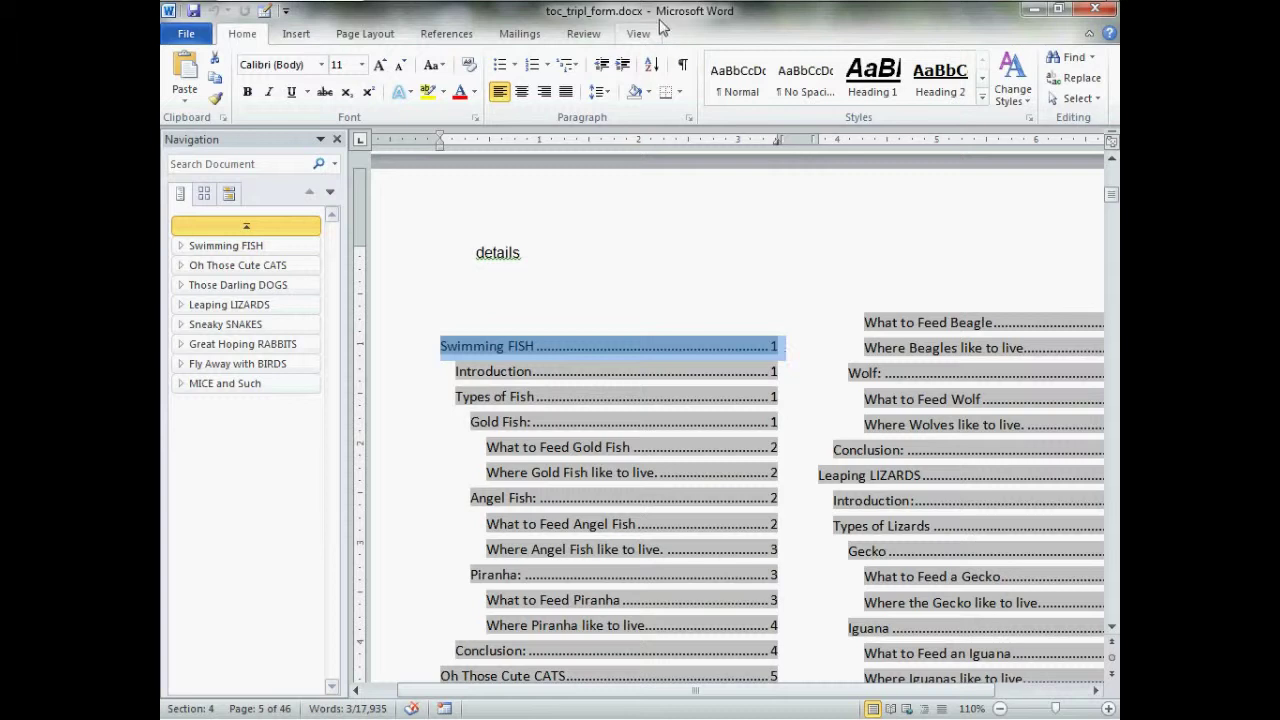
pyautogui.click(683, 64)
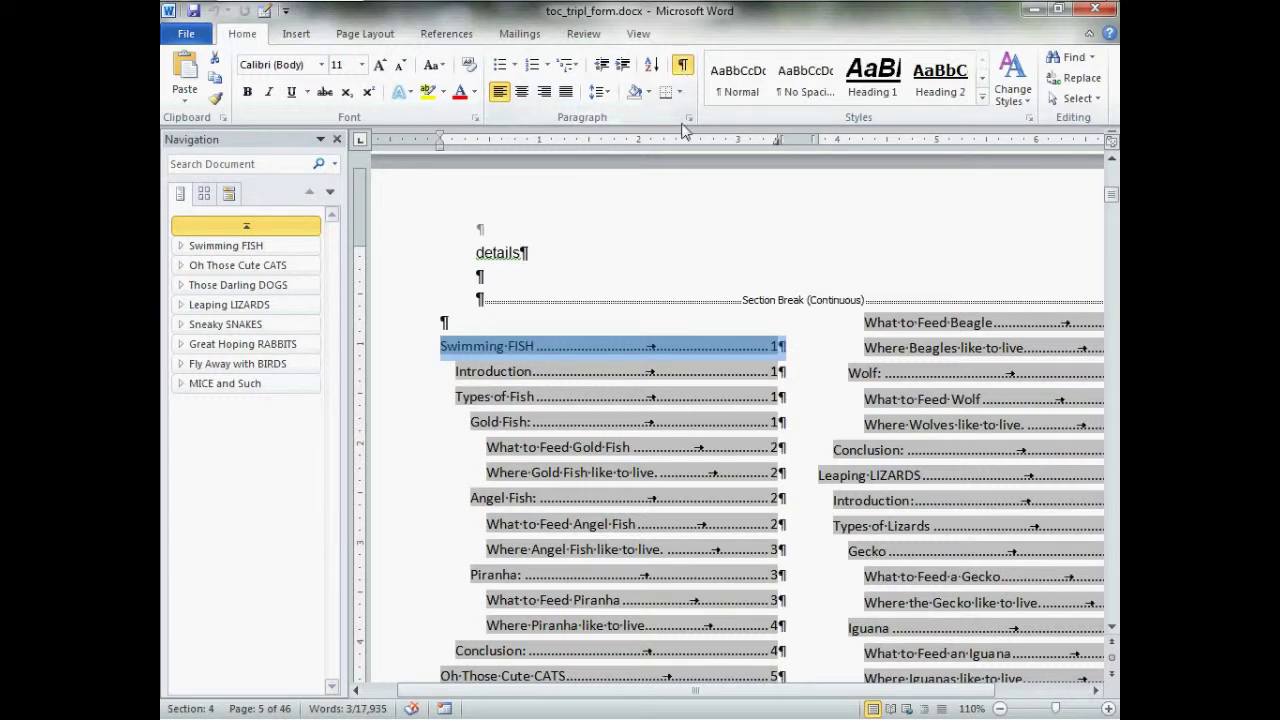
# - Format the selected Swimming FISH entry as Verdana, size 16, bold and italic
pyautogui.rightClick(532, 344)
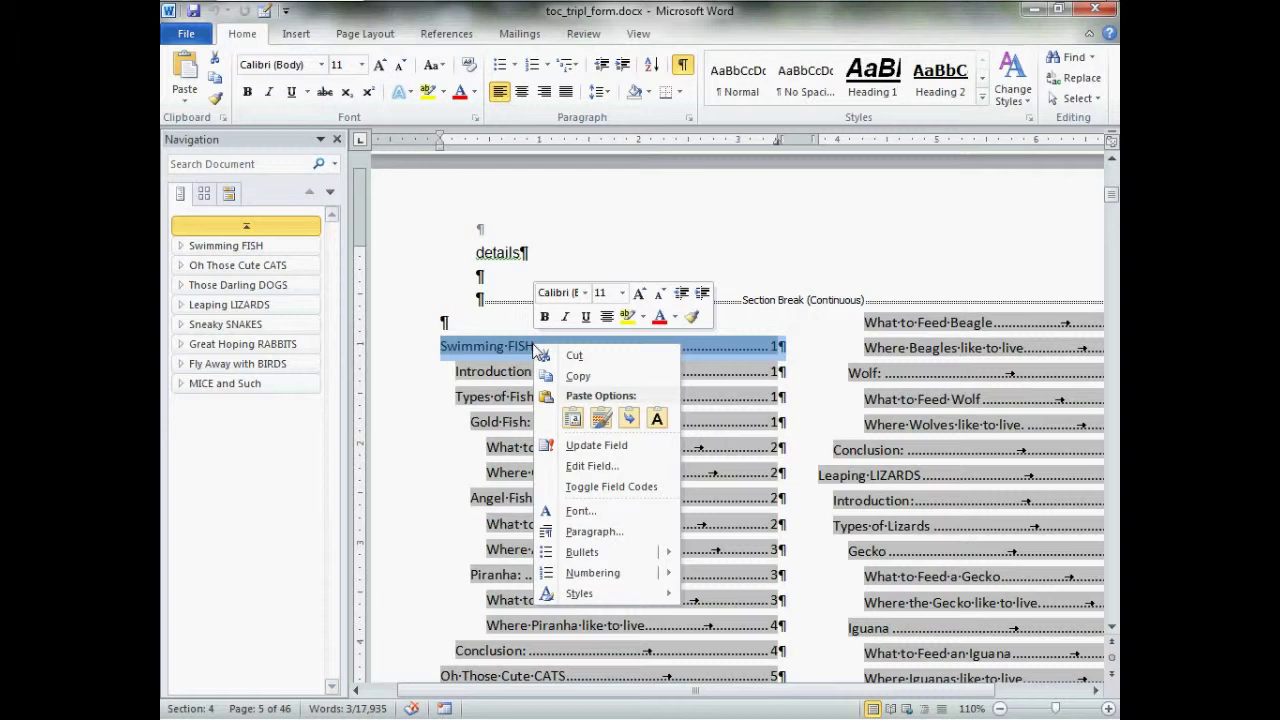
pyautogui.click(585, 292)
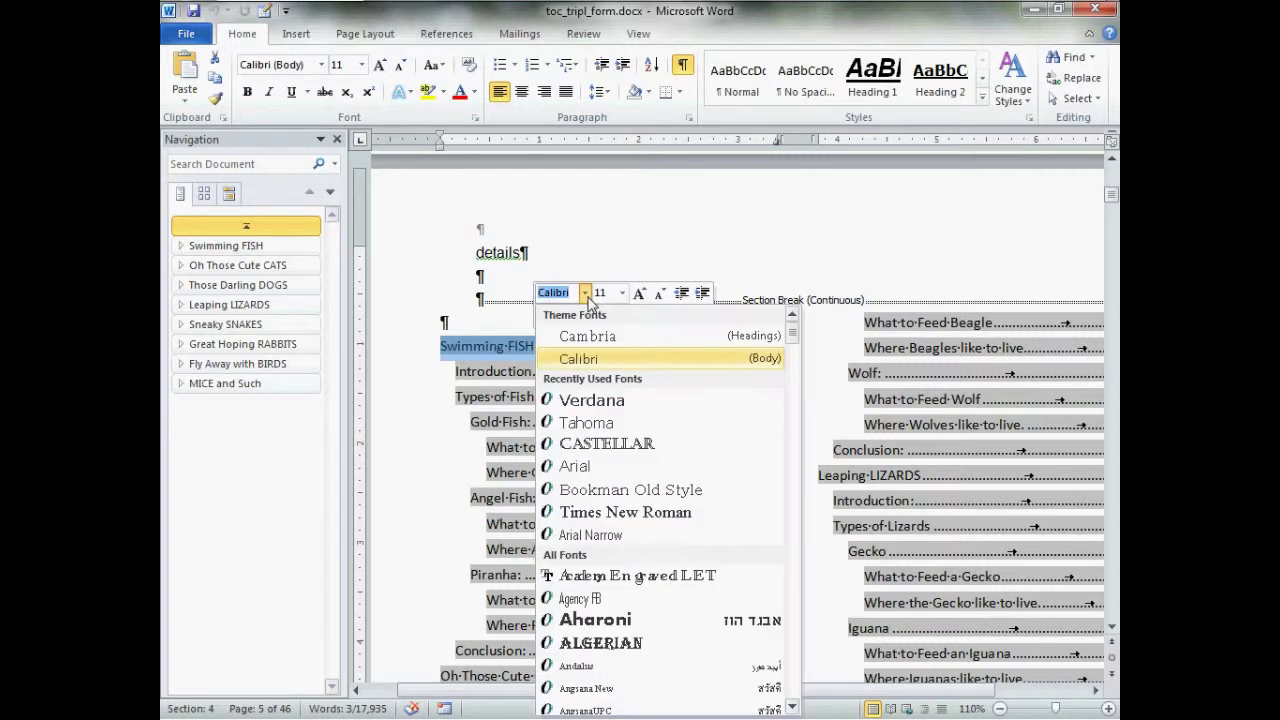
pyautogui.click(592, 400)
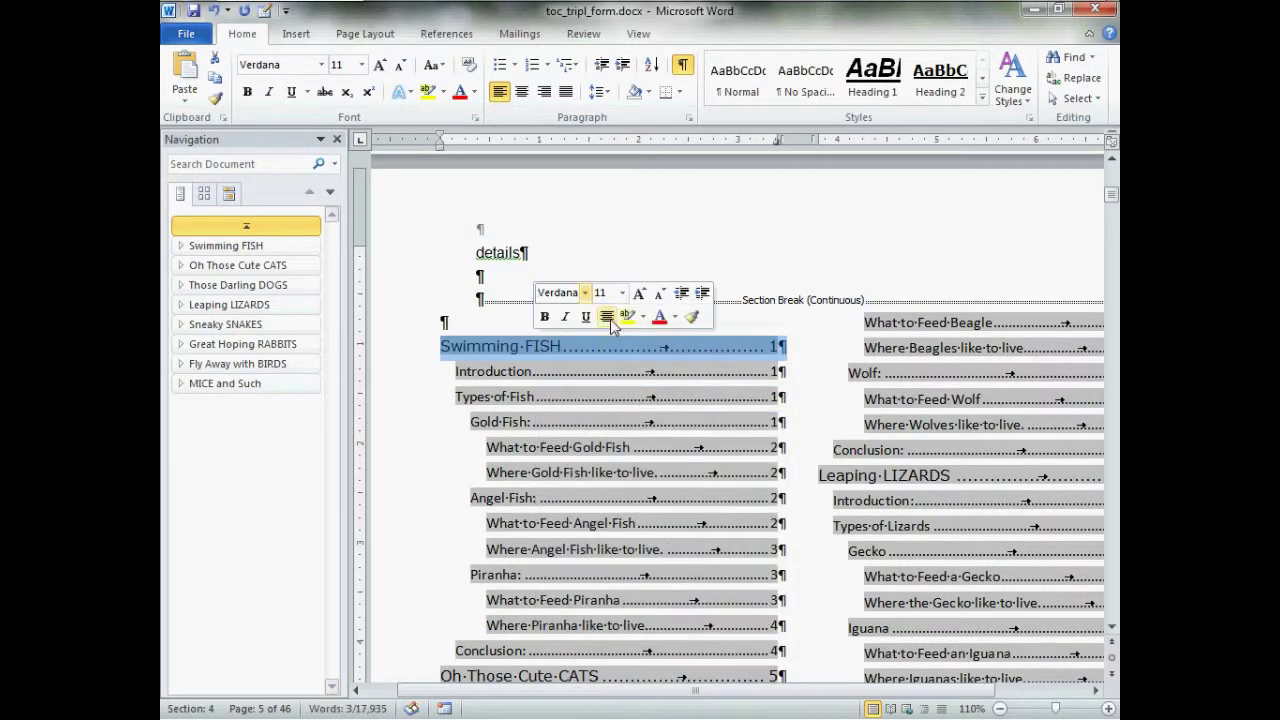
pyautogui.click(622, 293)
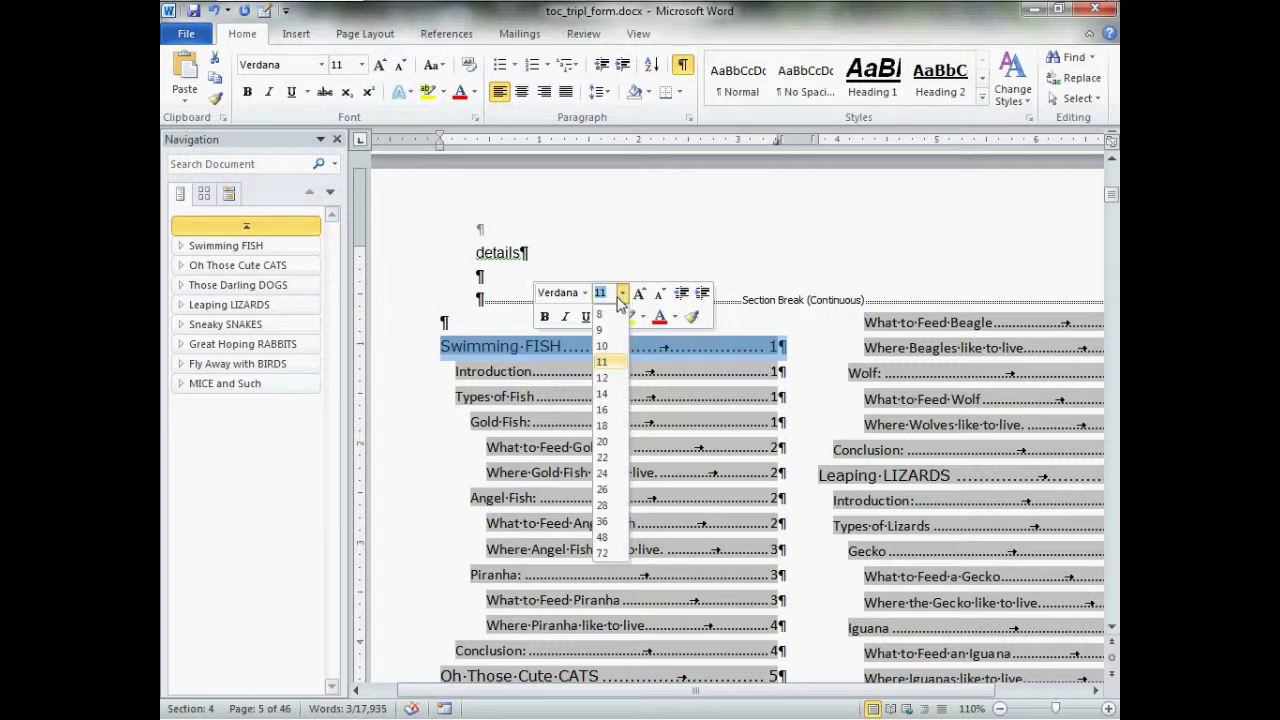
pyautogui.click(606, 410)
pyautogui.click(544, 317)
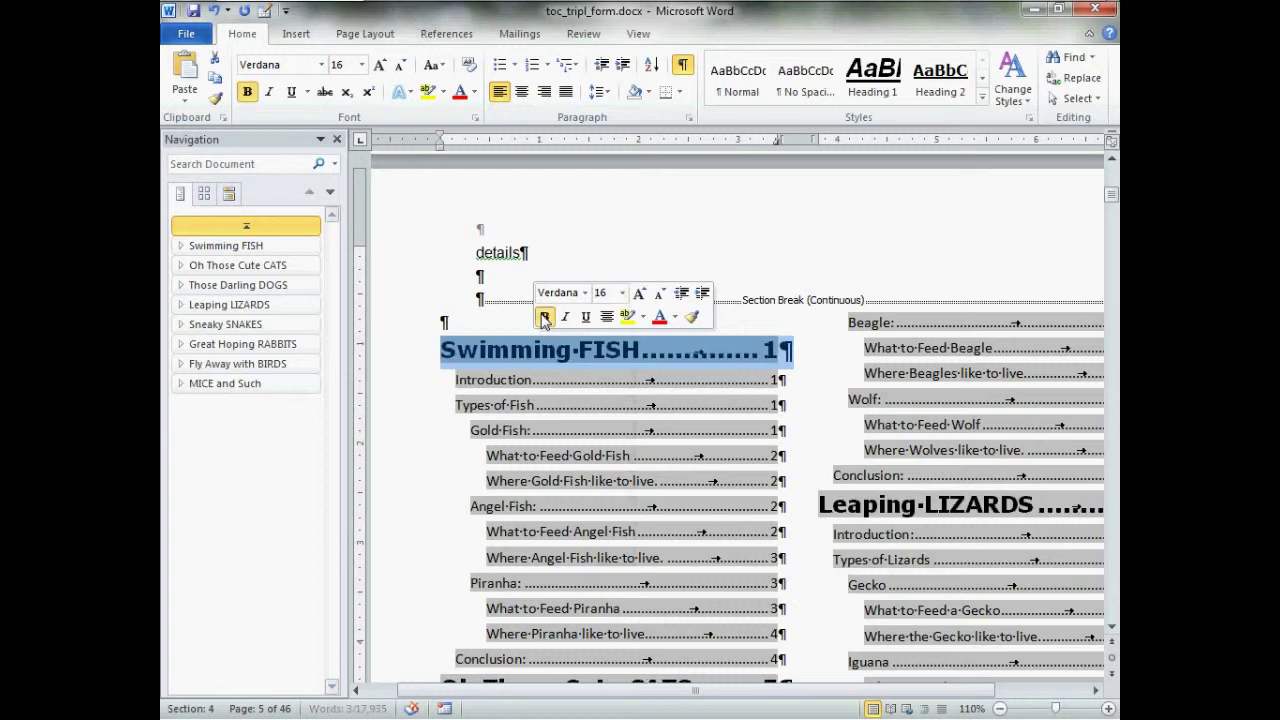
pyautogui.click(565, 317)
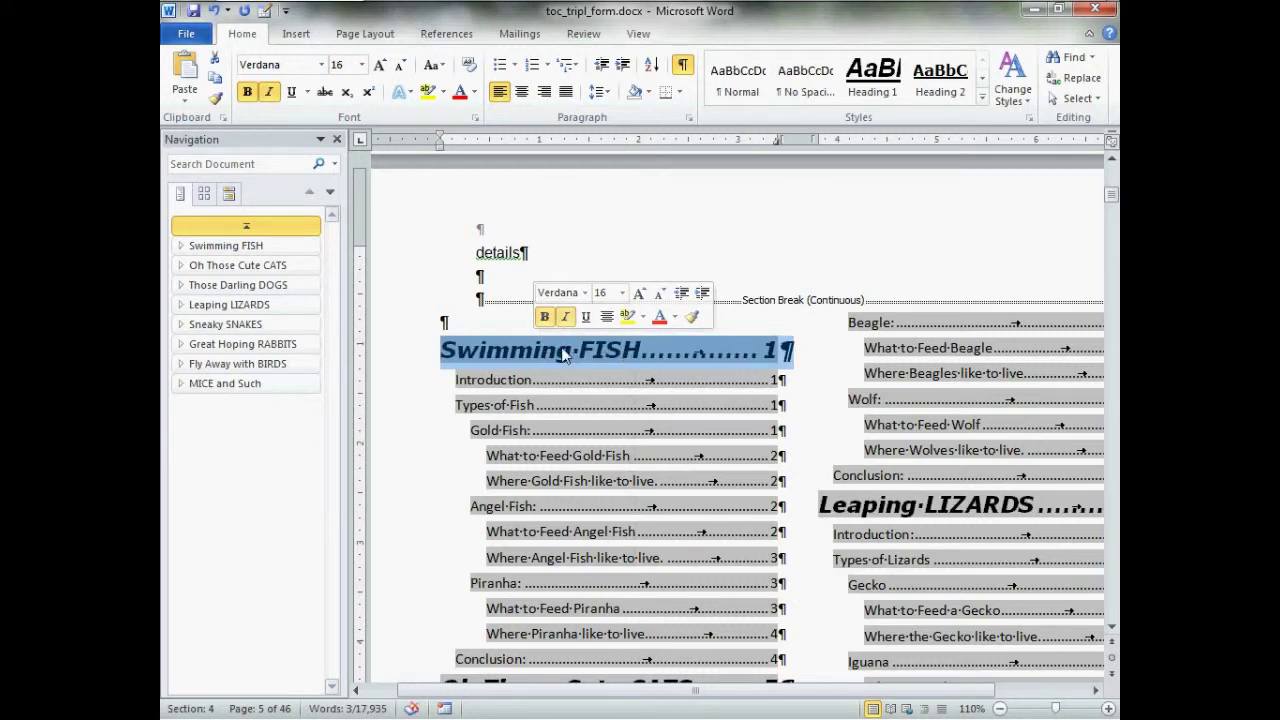
# - Set the Swimming FISH entry's paragraph spacing to 18 pt before and 6 pt after
pyautogui.rightClick(566, 355)
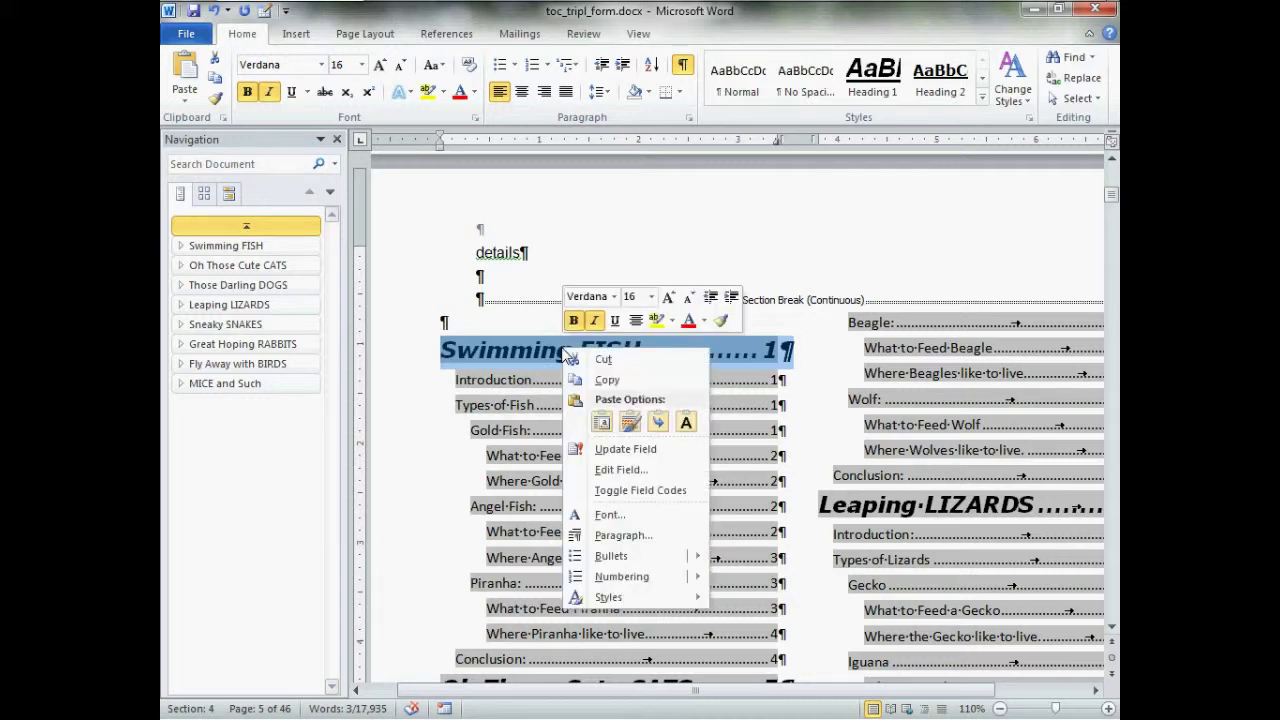
pyautogui.click(646, 530)
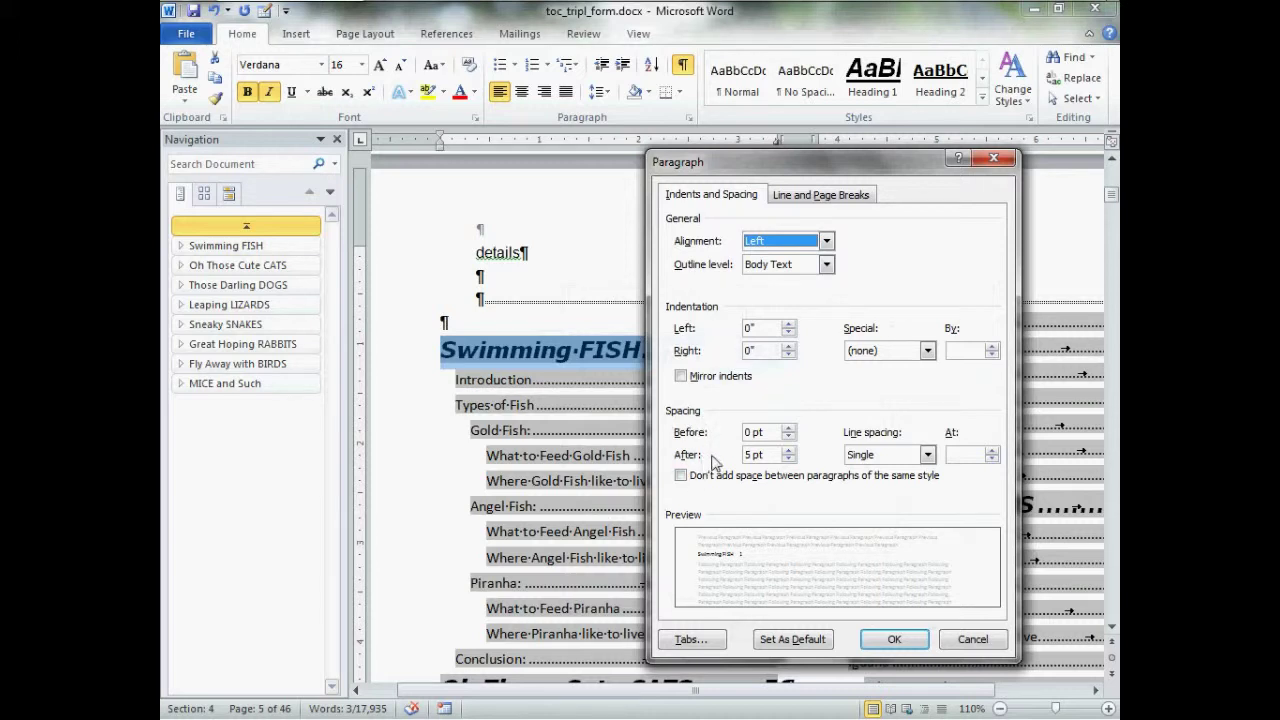
pyautogui.click(789, 455)
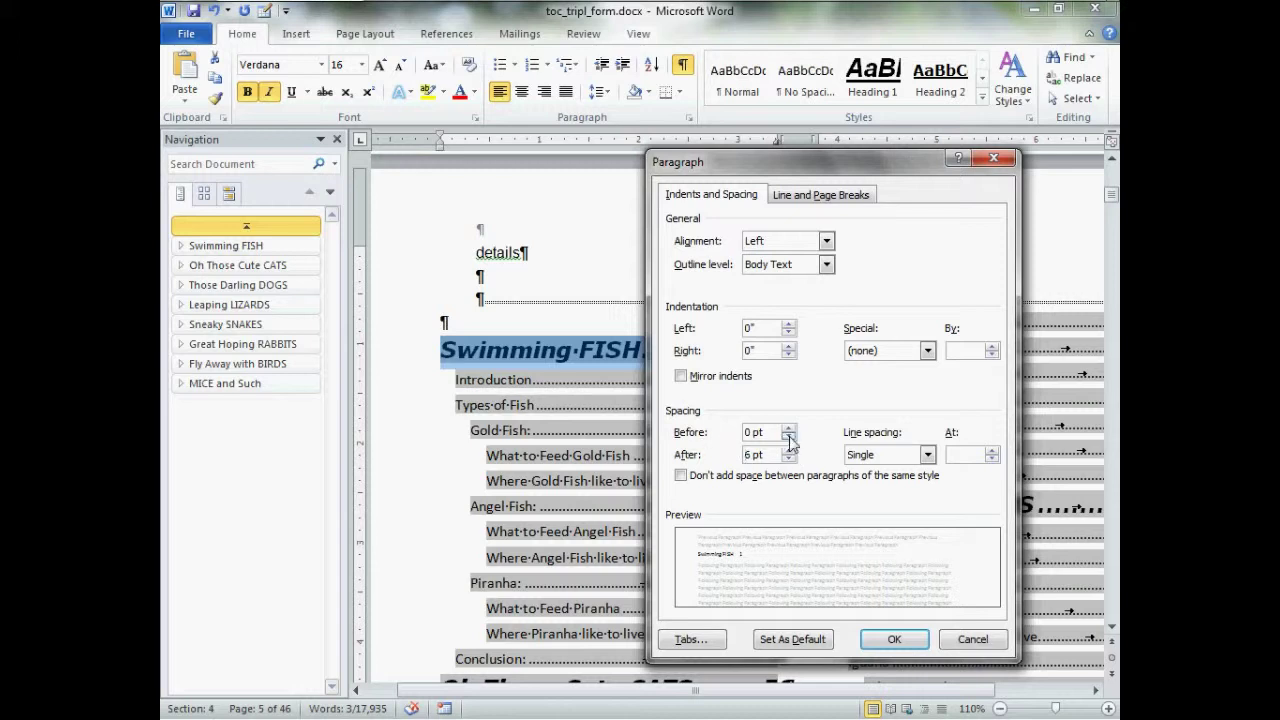
pyautogui.click(789, 429)
pyautogui.click(789, 429)
pyautogui.click(789, 429)
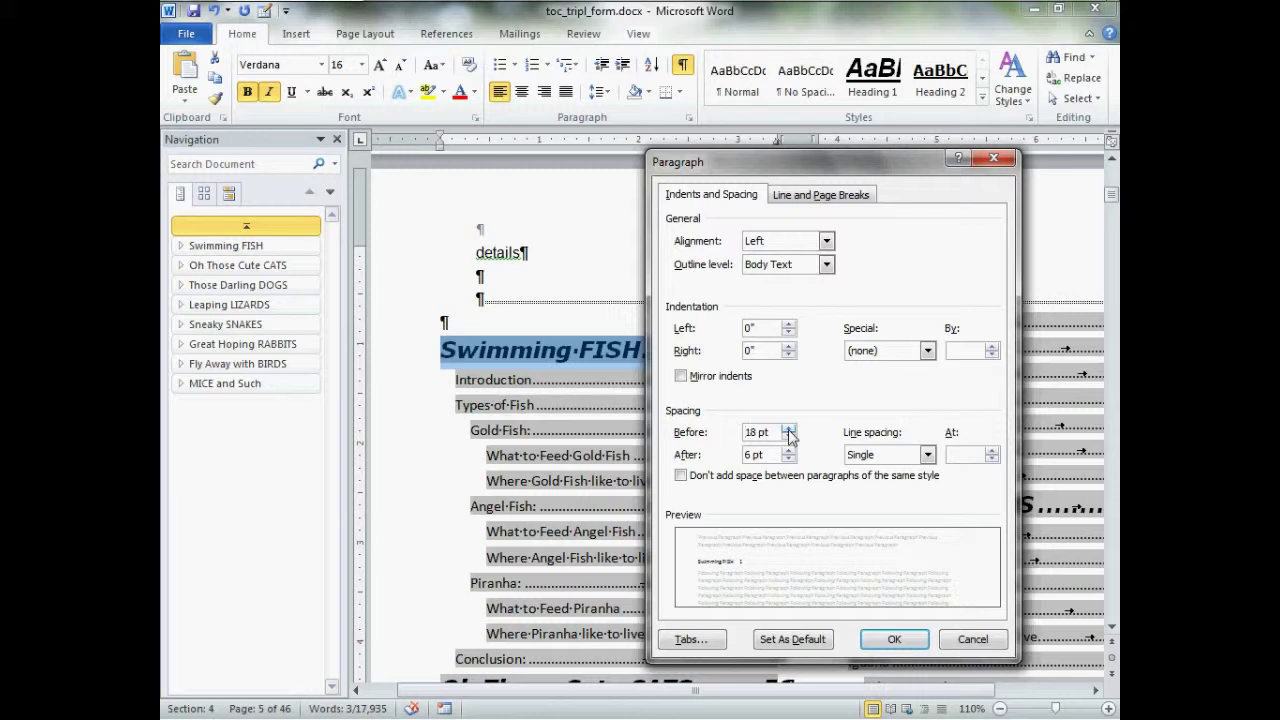
pyautogui.click(876, 640)
# - Select the second-level Introduction entry under Swimming FISH and format it as Arial, size 14
pyautogui.scroll(-3, 717, 530)
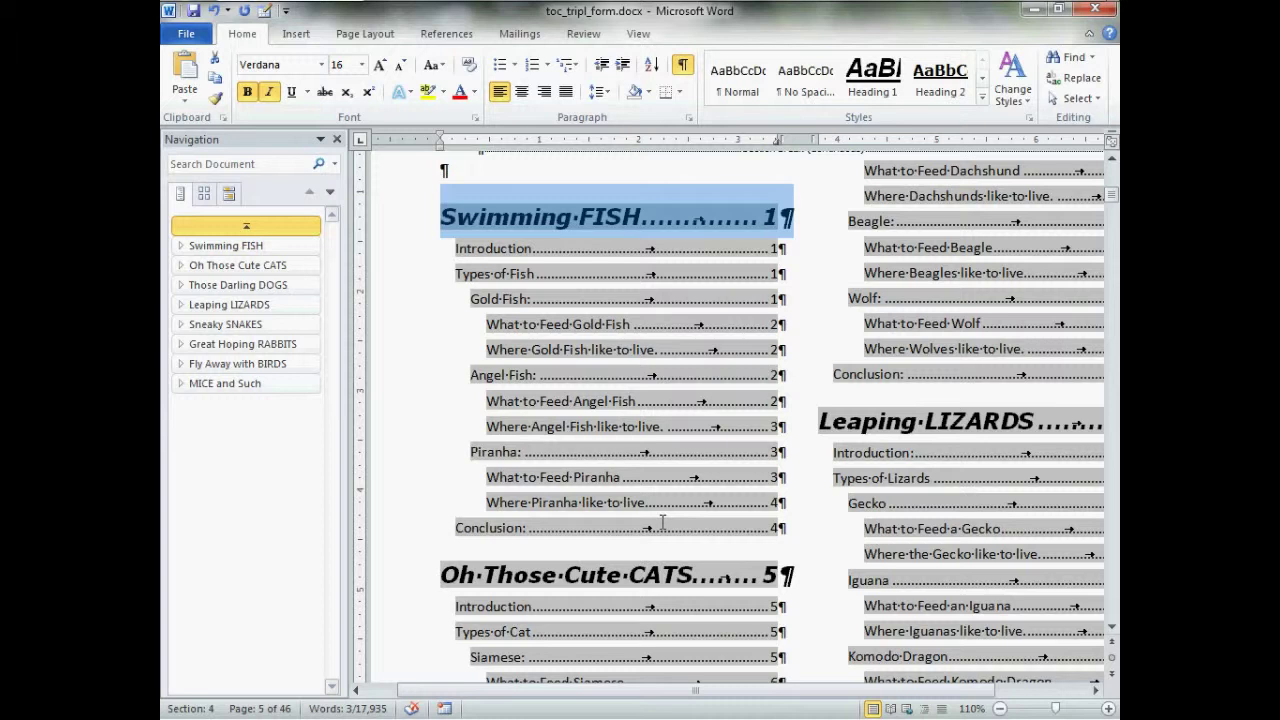
pyautogui.click(462, 258)
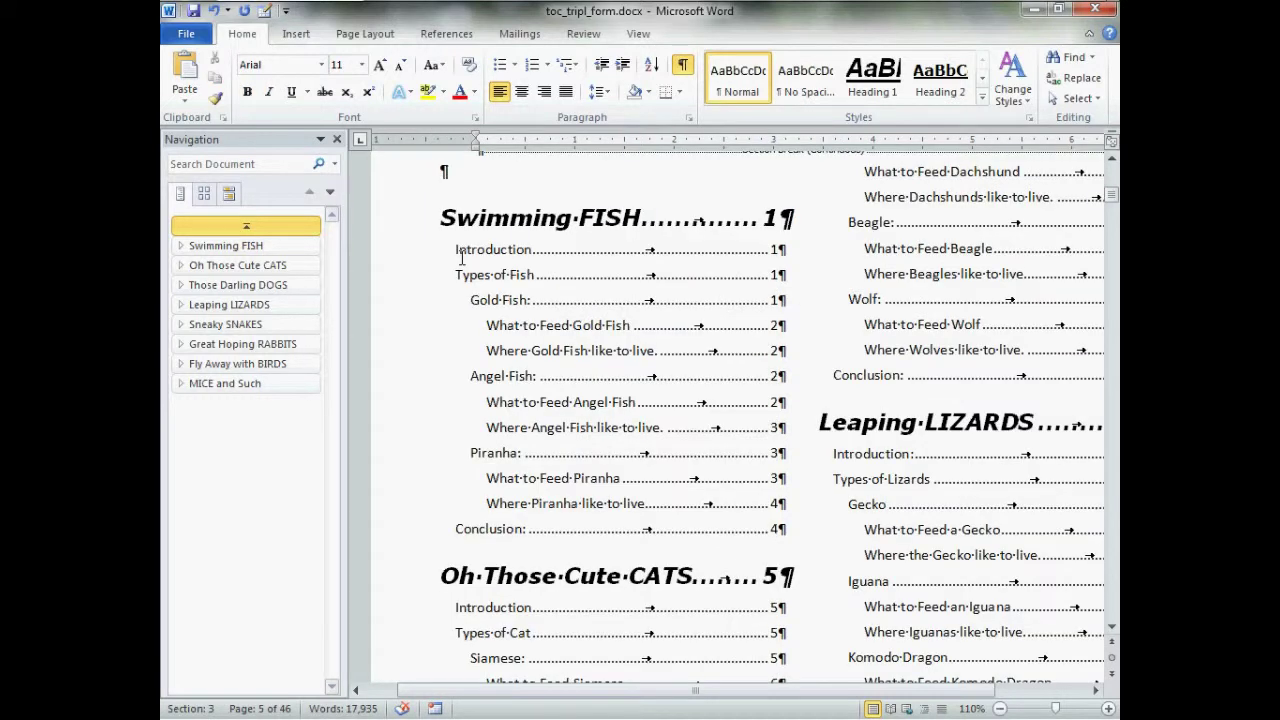
pyautogui.click(462, 258)
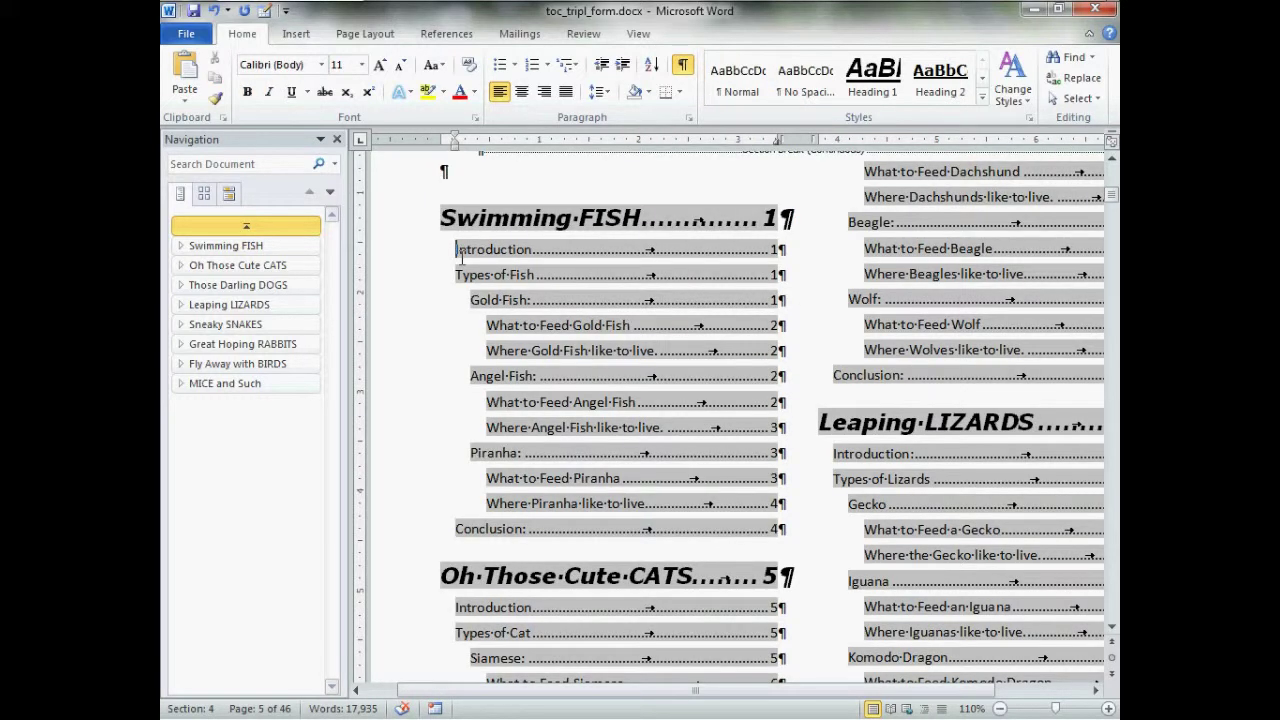
pyautogui.moveTo(460, 256); pyautogui.dragTo(790, 257)
pyautogui.rightClick(697, 257)
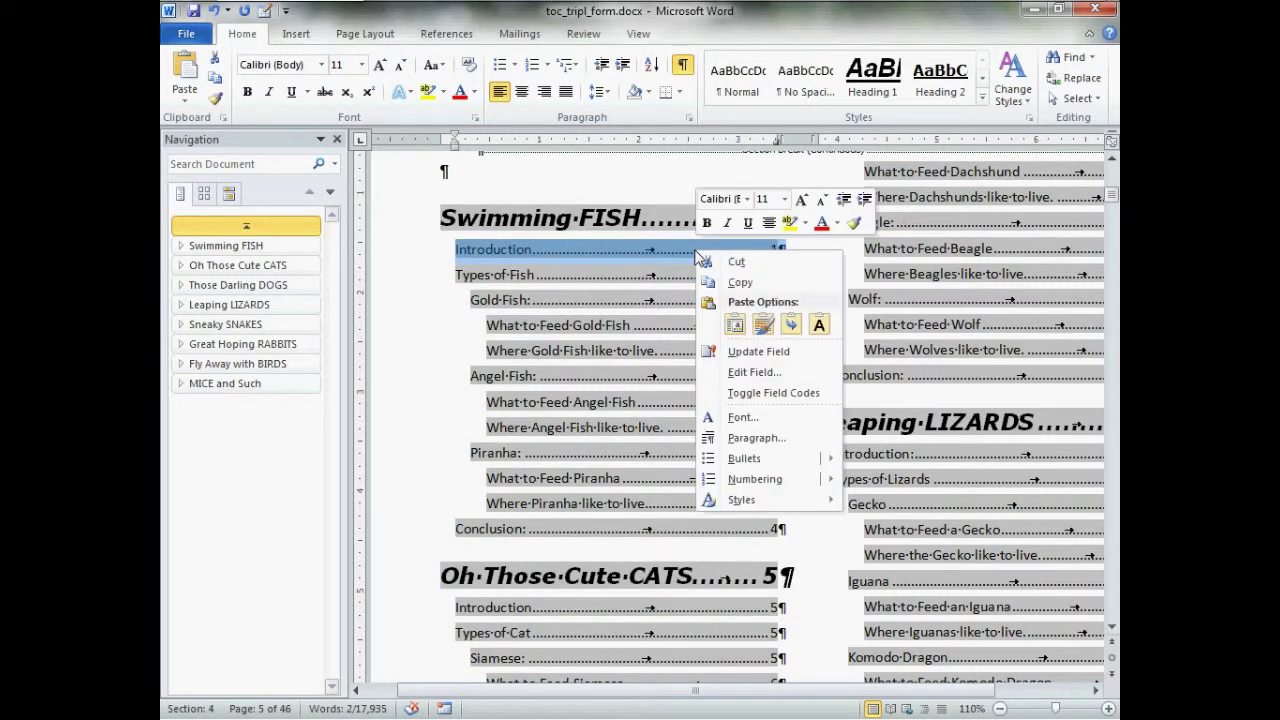
pyautogui.click(746, 199)
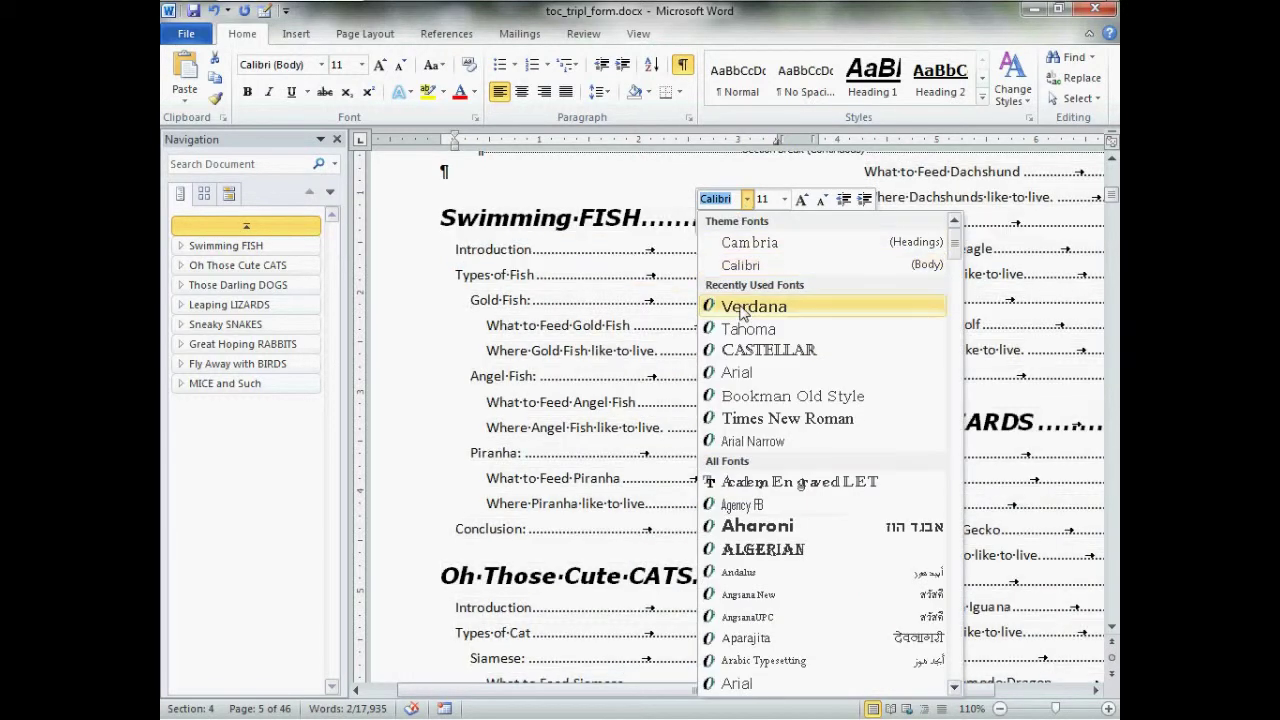
pyautogui.click(748, 372)
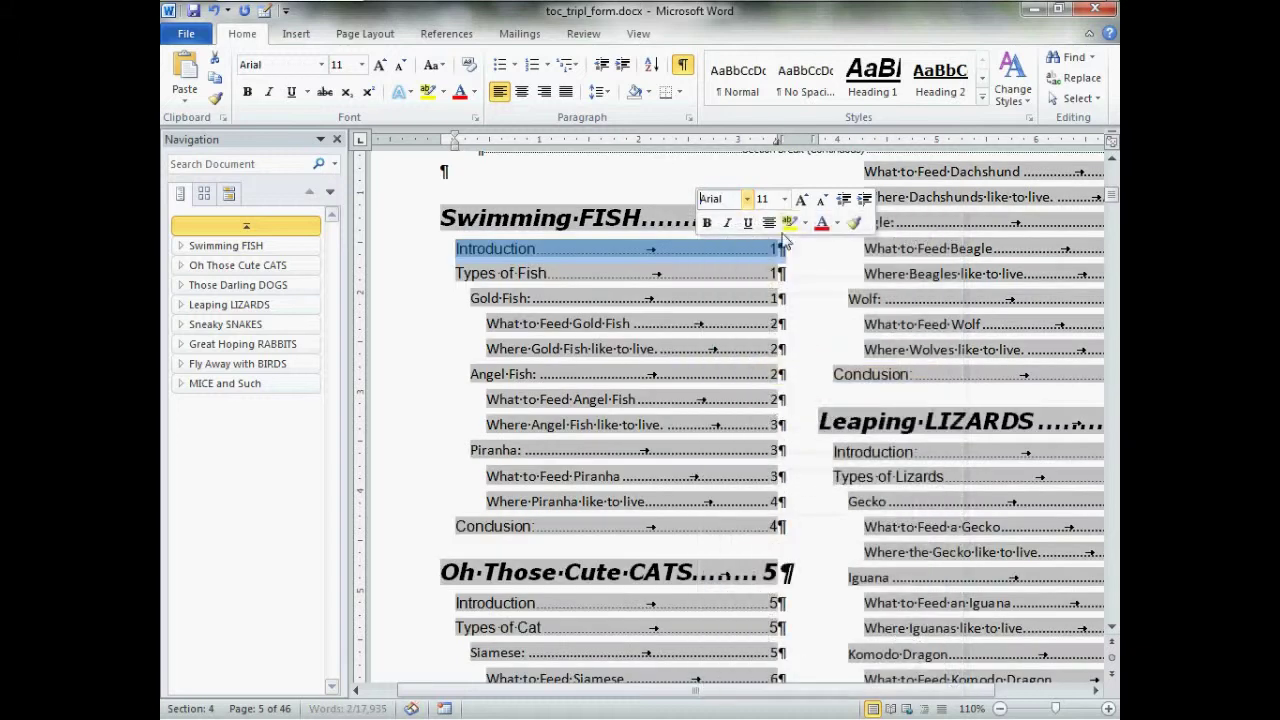
pyautogui.click(784, 199)
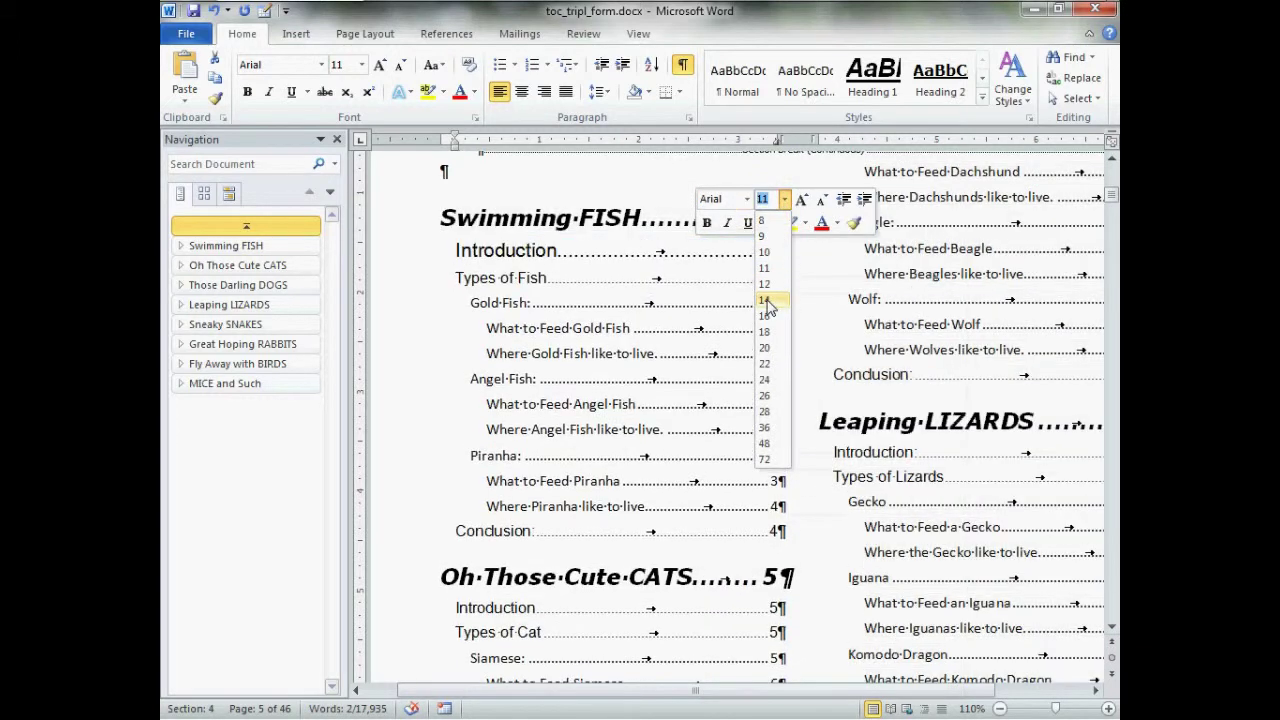
pyautogui.click(764, 300)
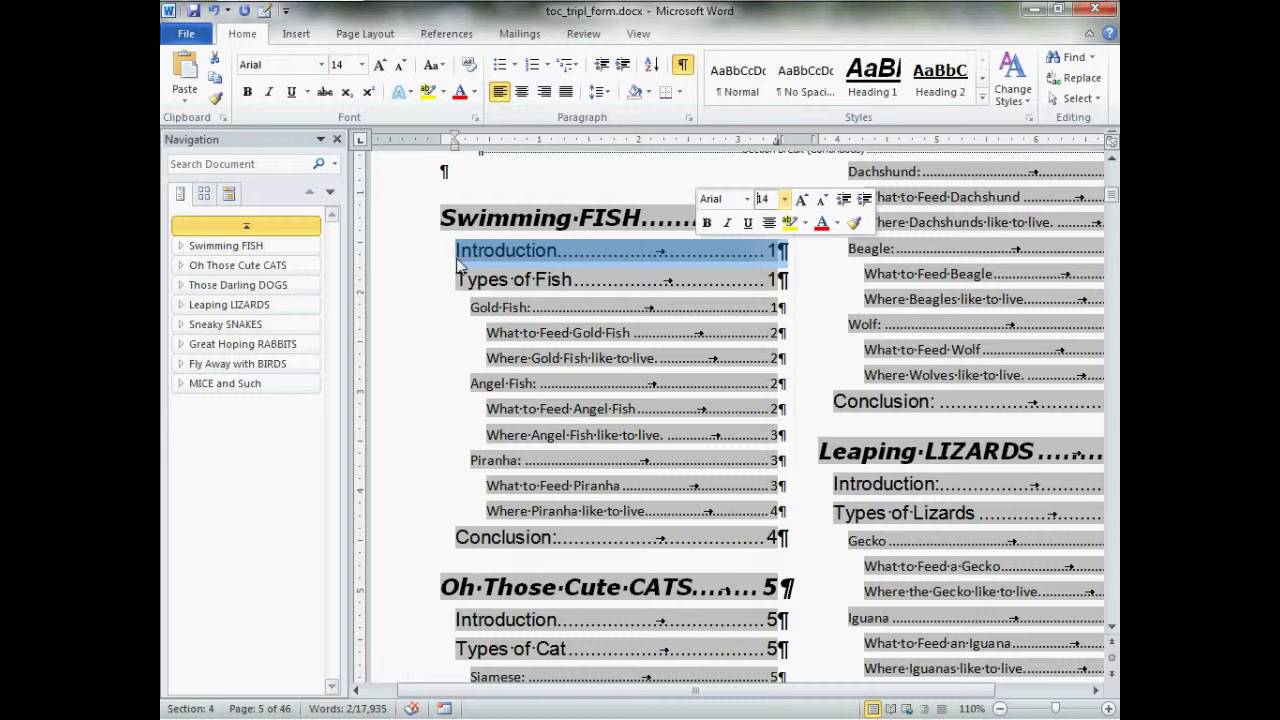
# - Set the second-level Introduction entry's left indent to 0.2" and its paragraph spacing to 2 pt before and 0 pt after
pyautogui.rightClick(556, 254)
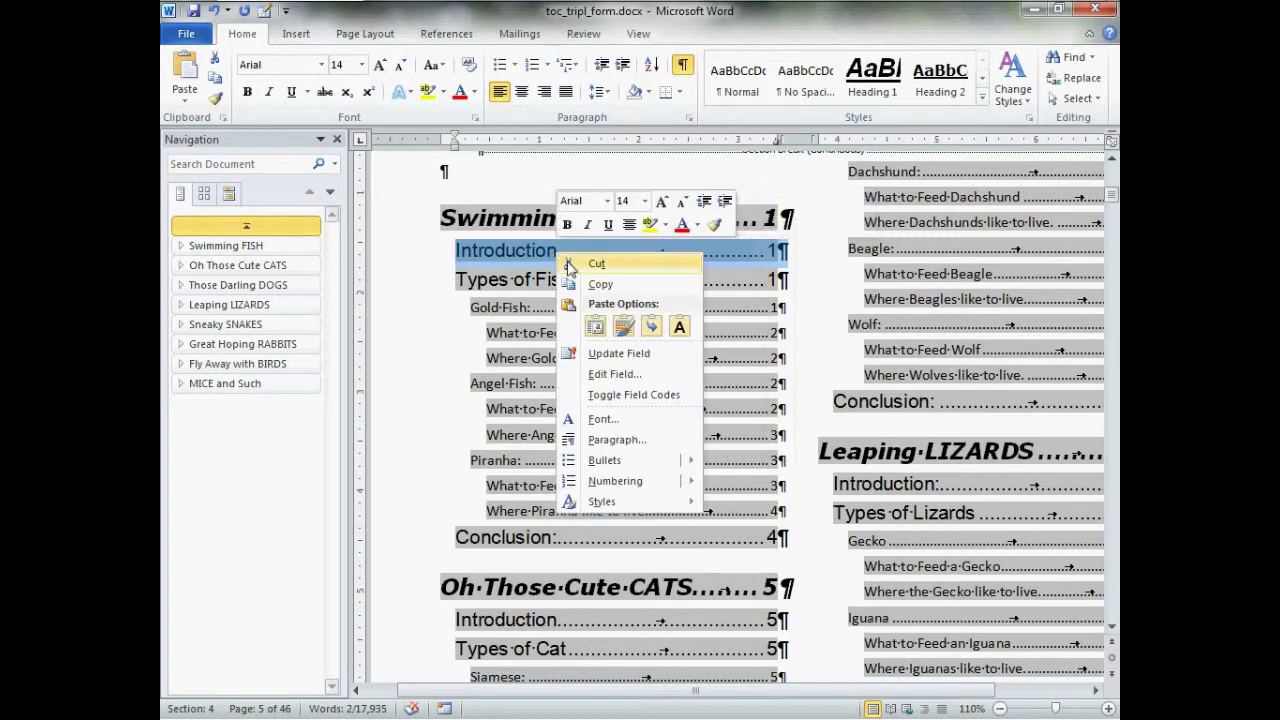
pyautogui.click(639, 438)
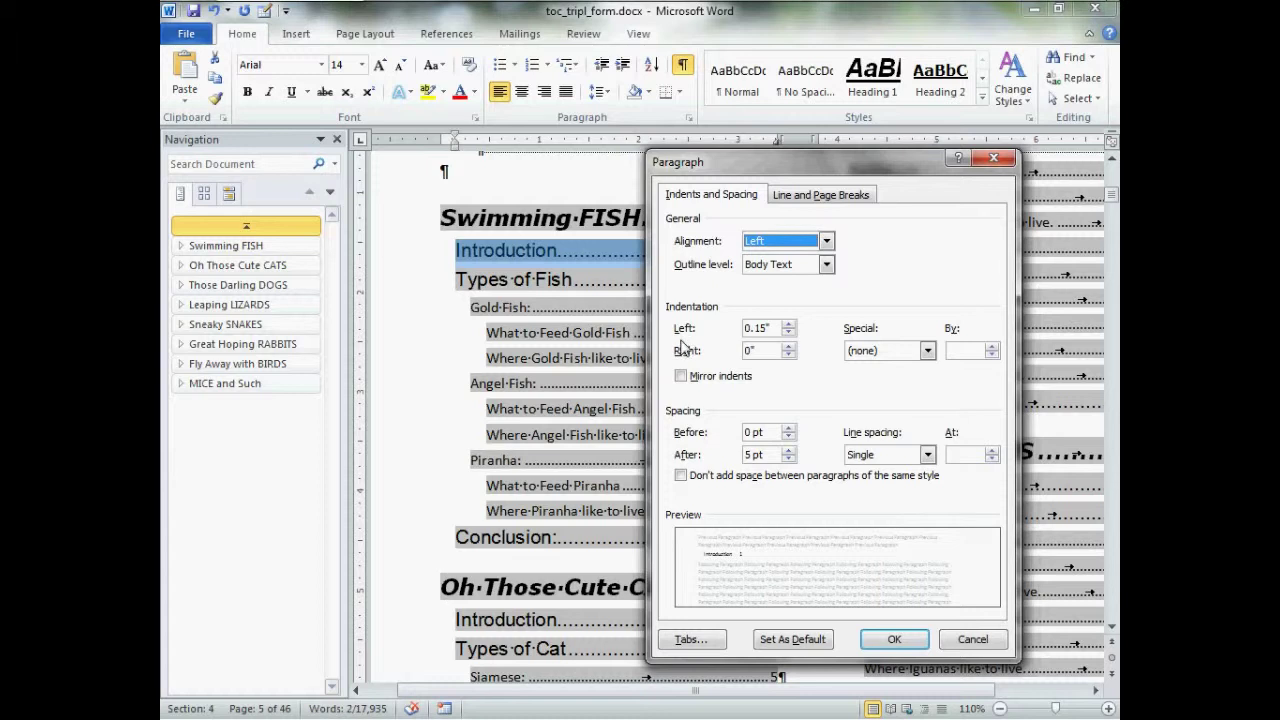
pyautogui.click(788, 326)
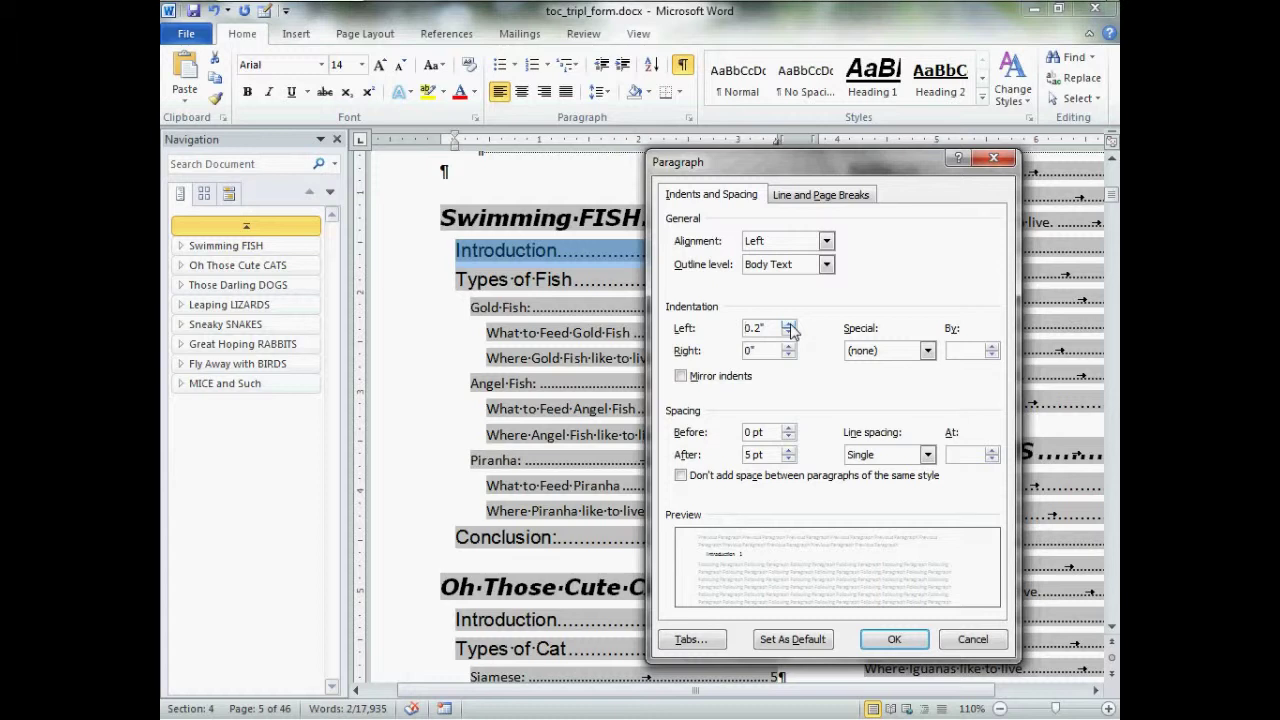
pyautogui.click(788, 451)
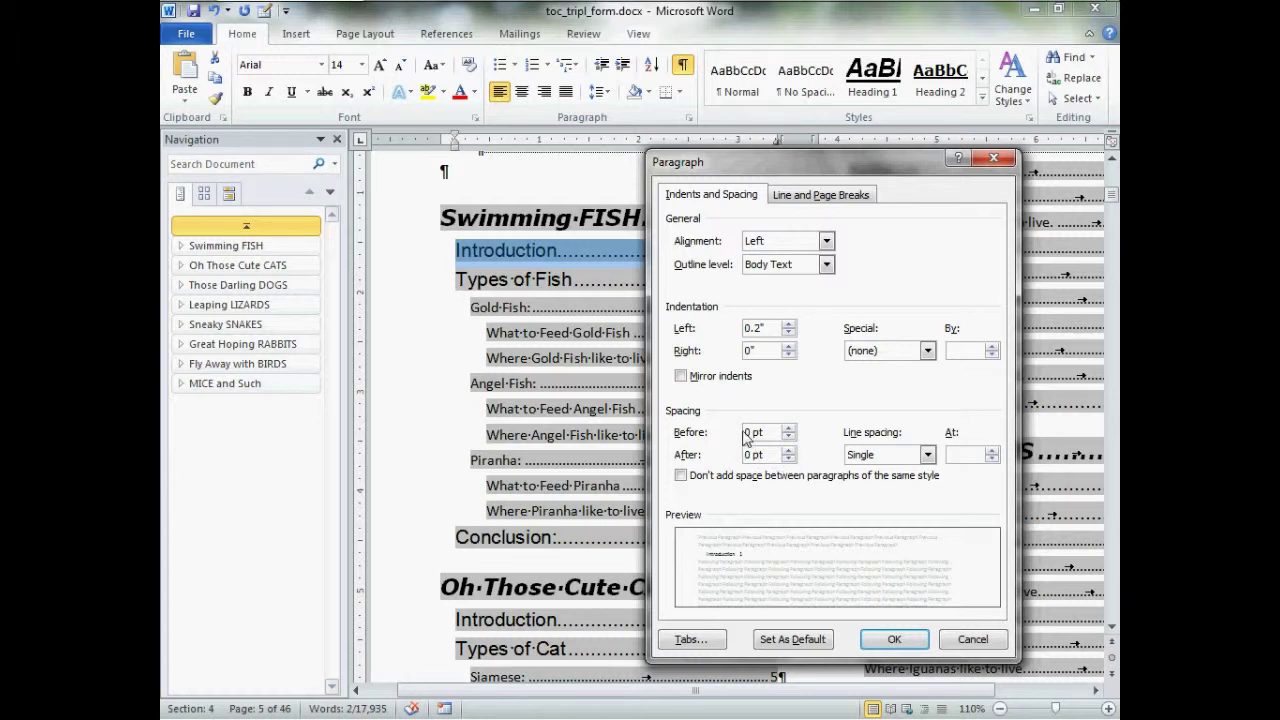
pyautogui.moveTo(775, 440); pyautogui.dragTo(745, 437)
pyautogui.write('2')
pyautogui.click(890, 455)
pyautogui.click(890, 455)
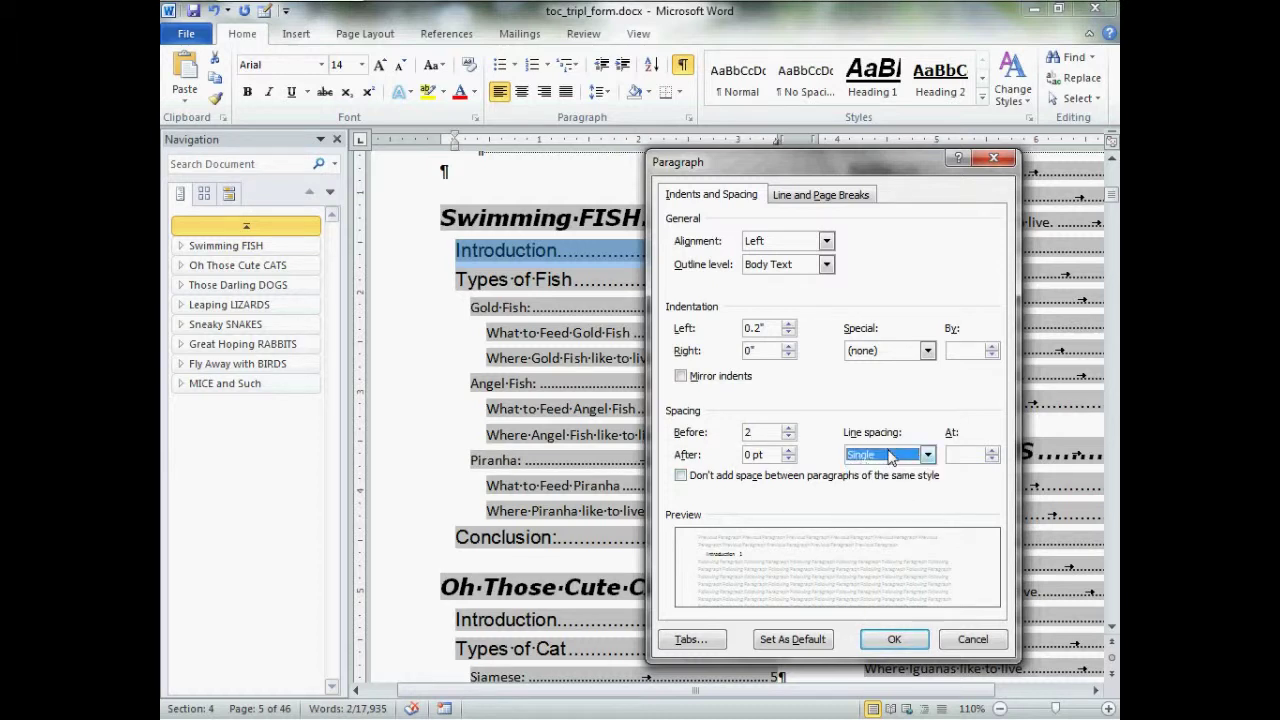
pyautogui.click(905, 648)
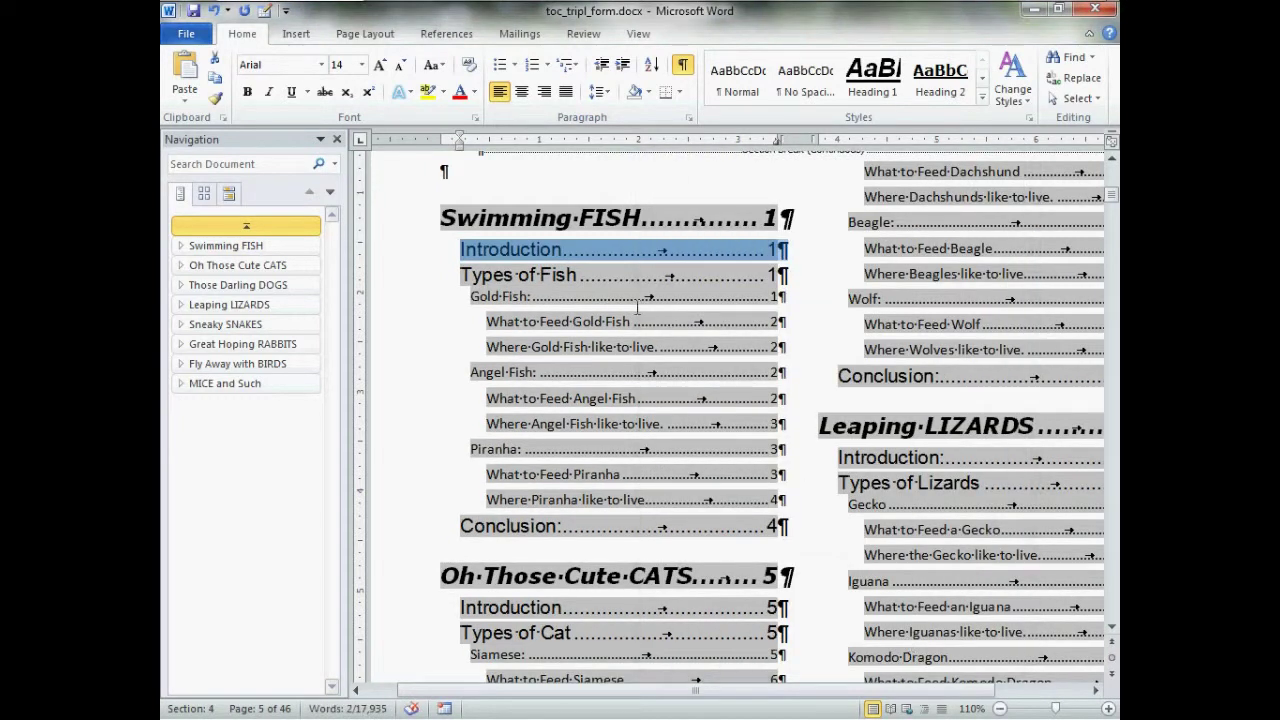
# - Select the third-level Gold Fish entry under Types of Fish and format it as Tahoma, bold
pyautogui.click(478, 307)
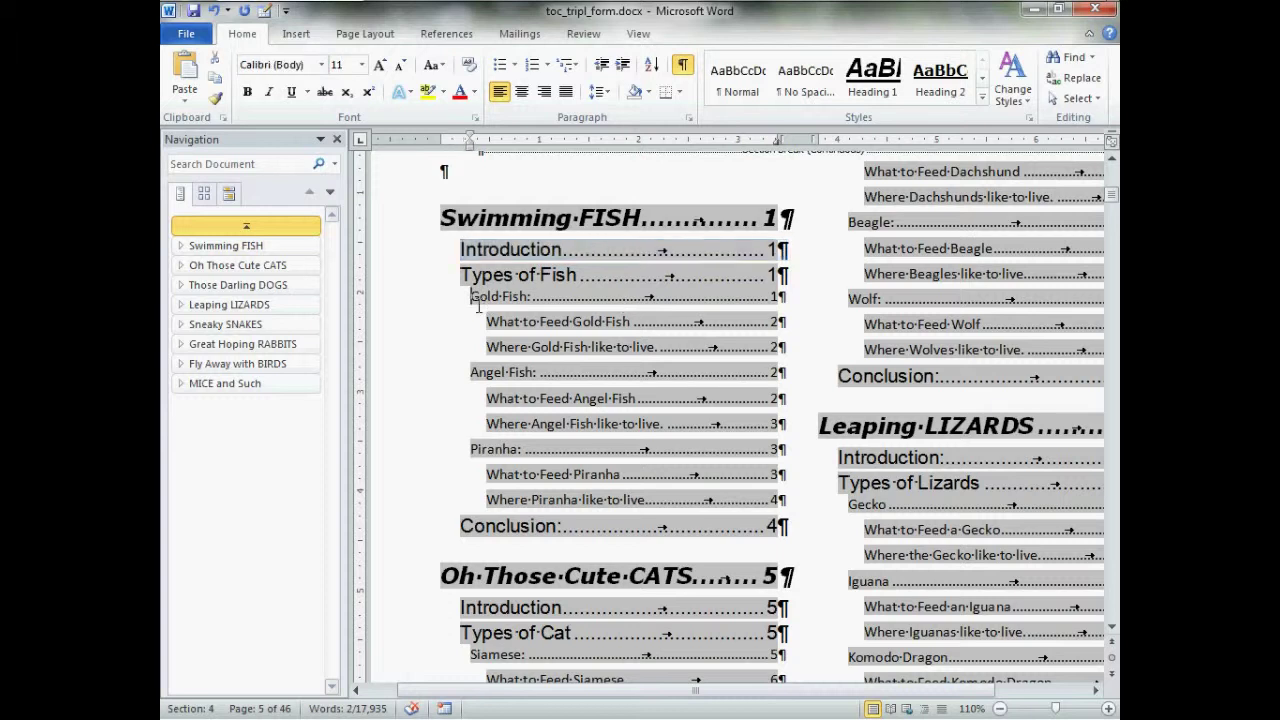
pyautogui.moveTo(590, 297); pyautogui.dragTo(681, 303)
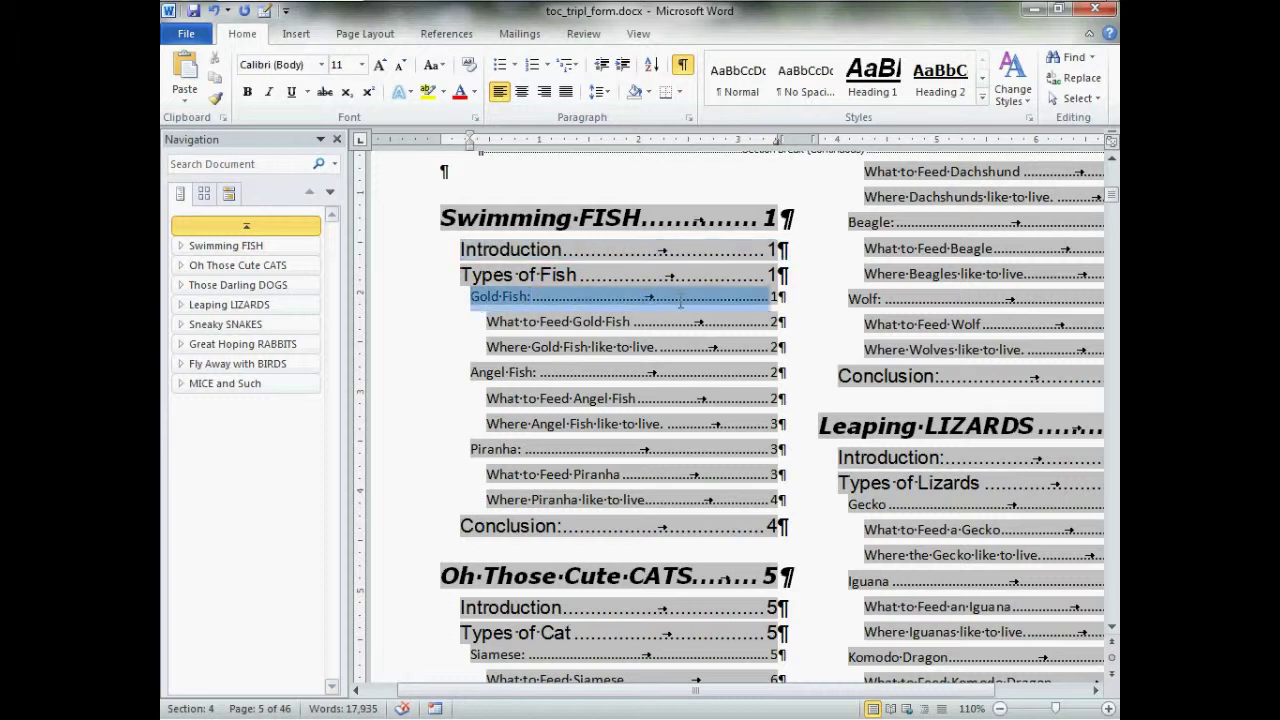
pyautogui.moveTo(778, 306)
pyautogui.mouseDown()
pyautogui.moveTo(809, 306)
pyautogui.moveTo(790, 304)
pyautogui.mouseUp()
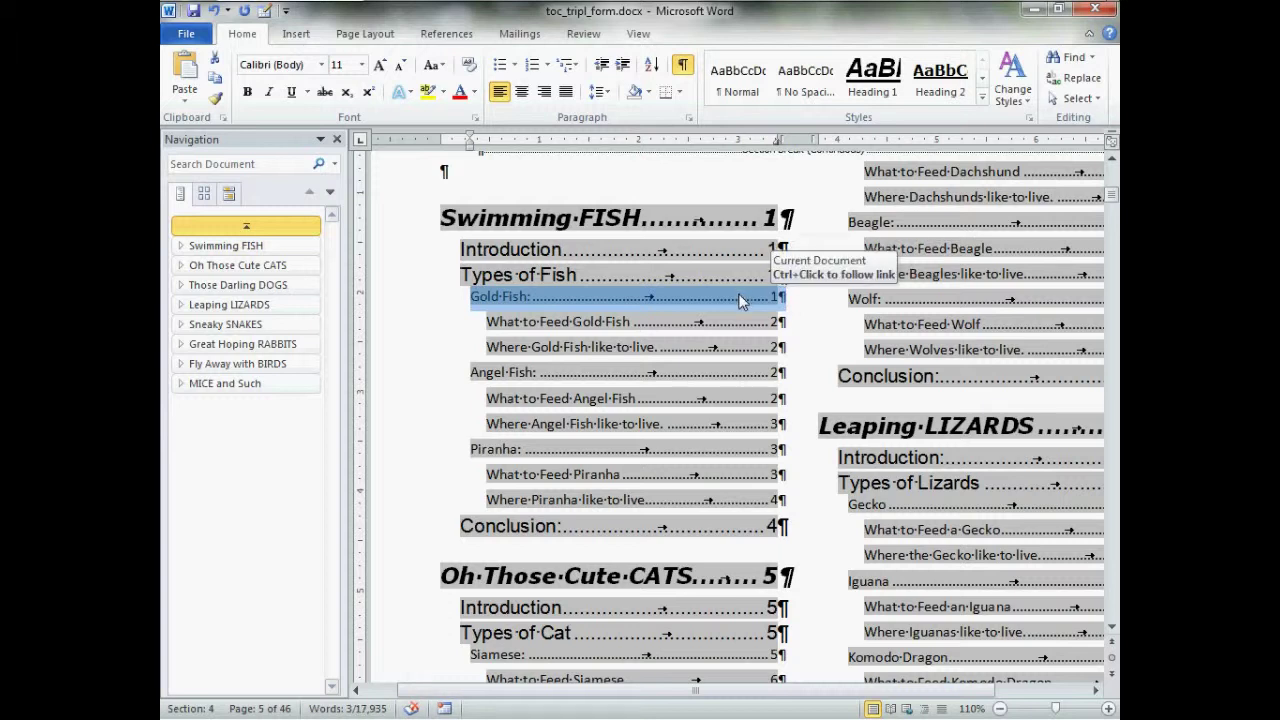
pyautogui.rightClick(742, 302)
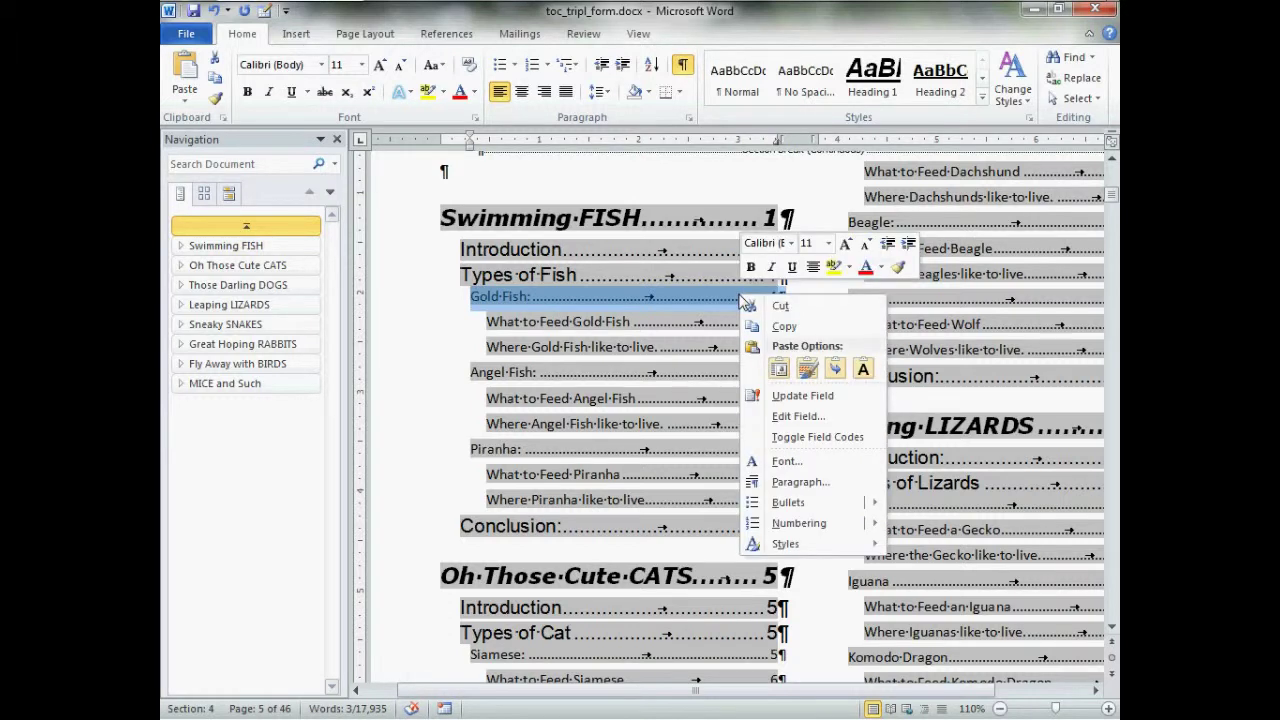
pyautogui.click(790, 243)
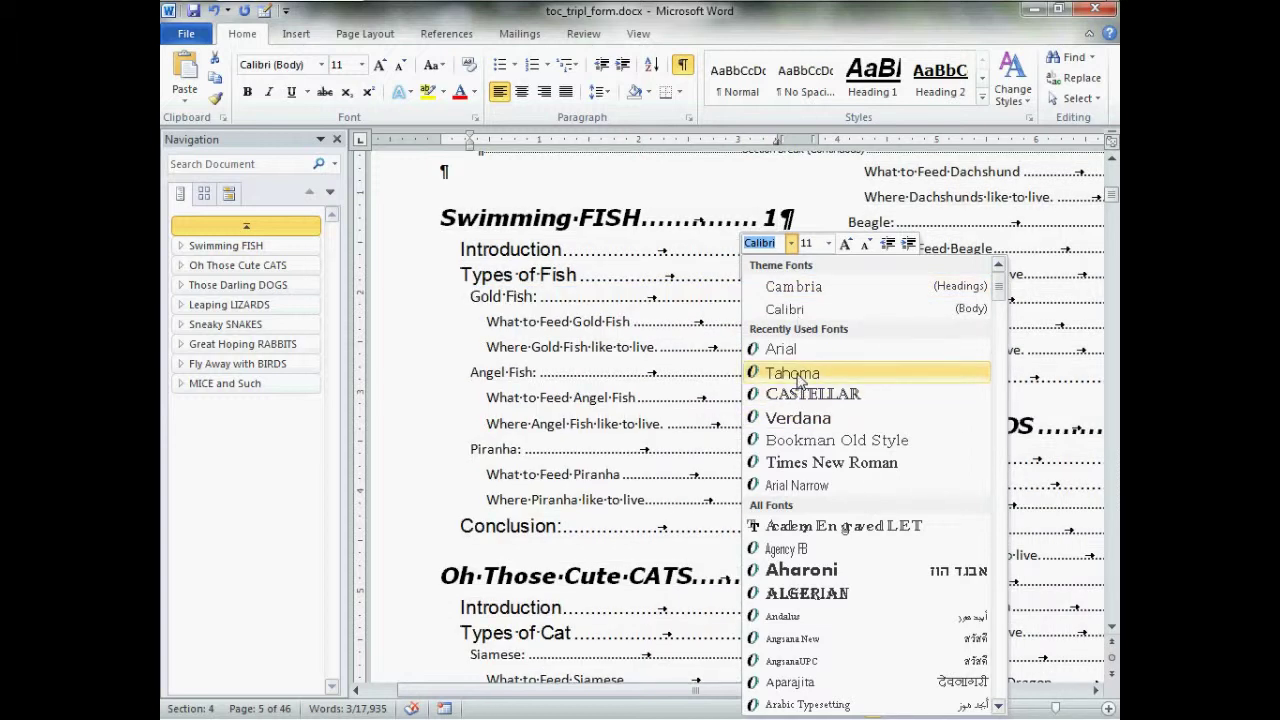
pyautogui.click(797, 375)
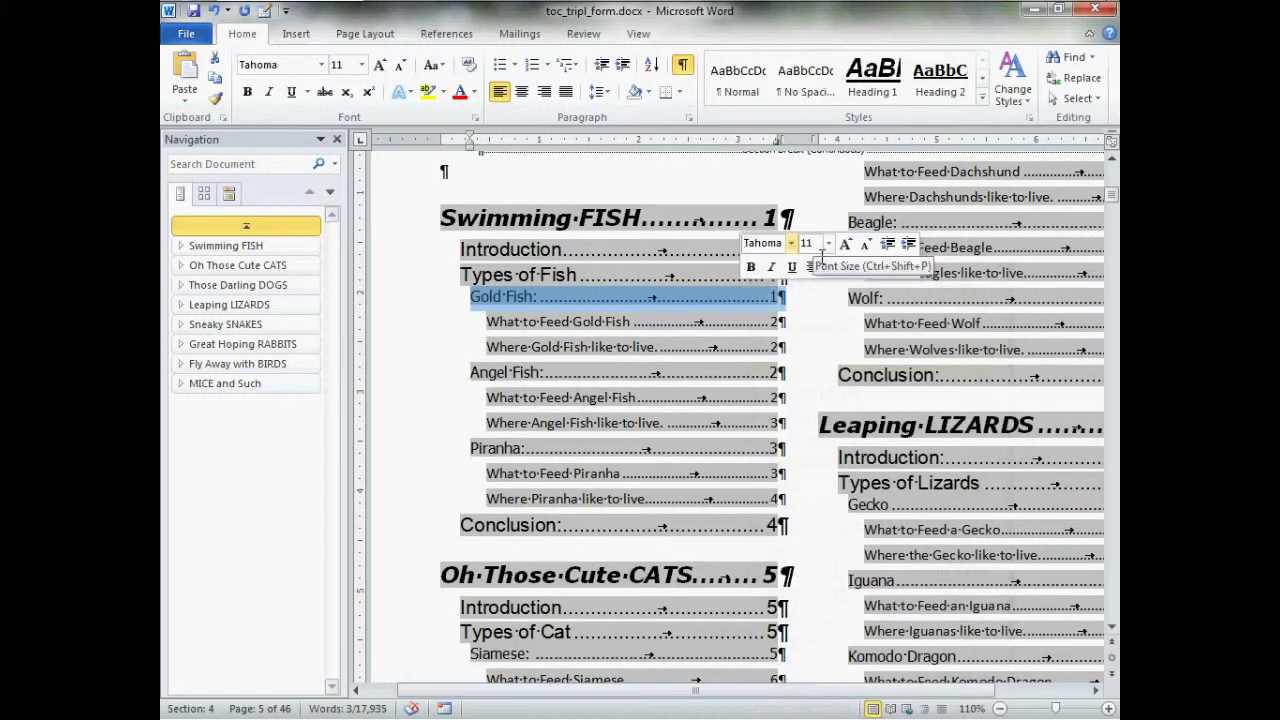
pyautogui.click(751, 268)
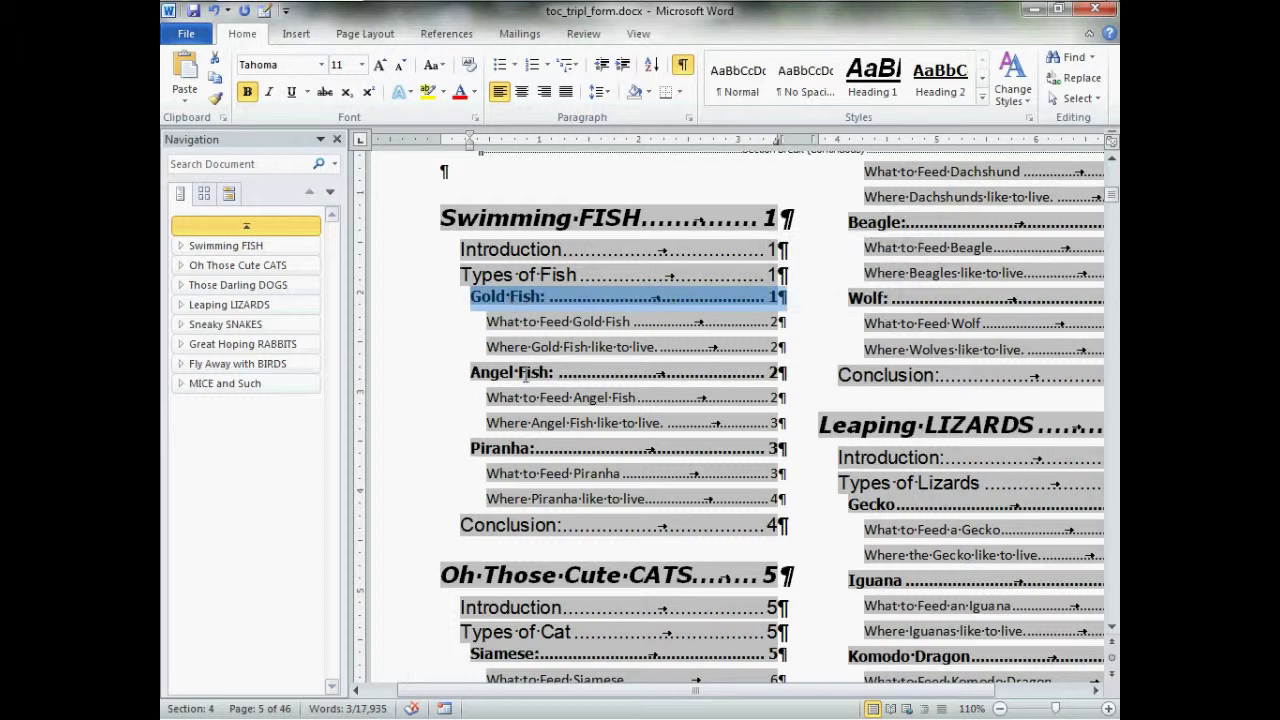
# - Set the Gold Fish entry's paragraph spacing to 2 pt before and 0 pt after, and its left indent to 0.4"
pyautogui.rightClick(603, 296)
pyautogui.click(704, 486)
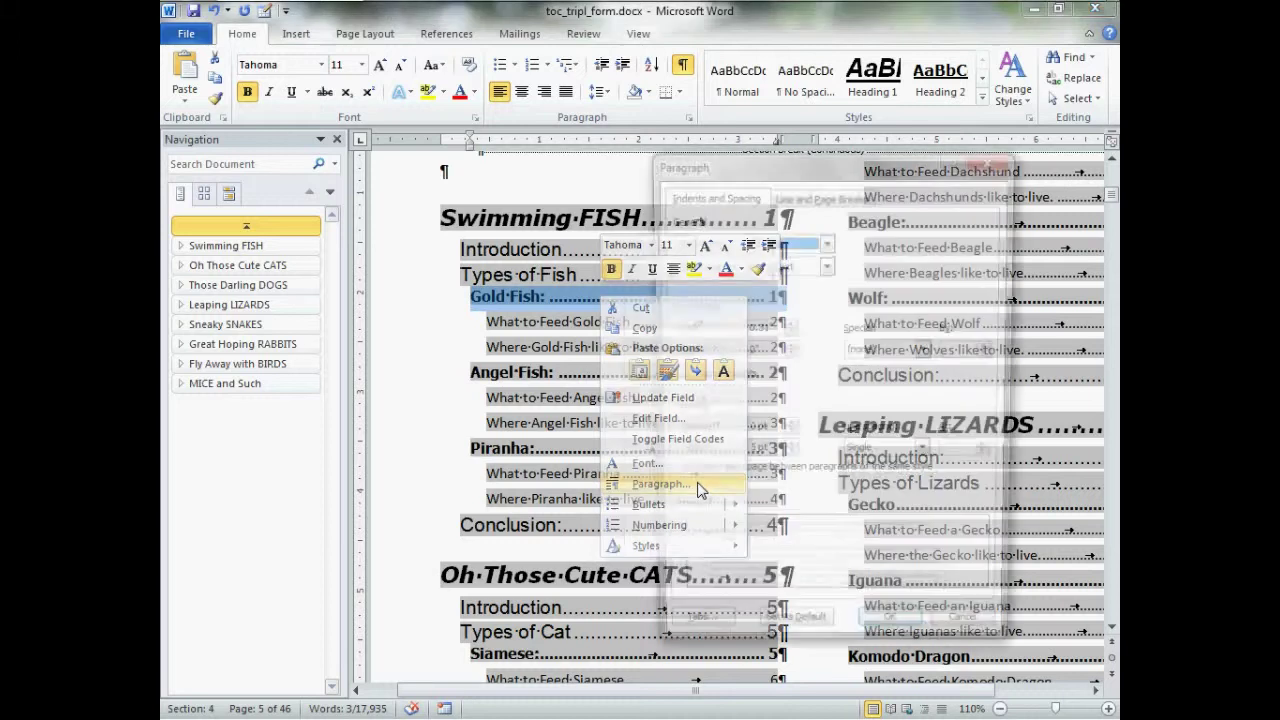
pyautogui.moveTo(776, 459); pyautogui.dragTo(733, 462)
pyautogui.write('0')
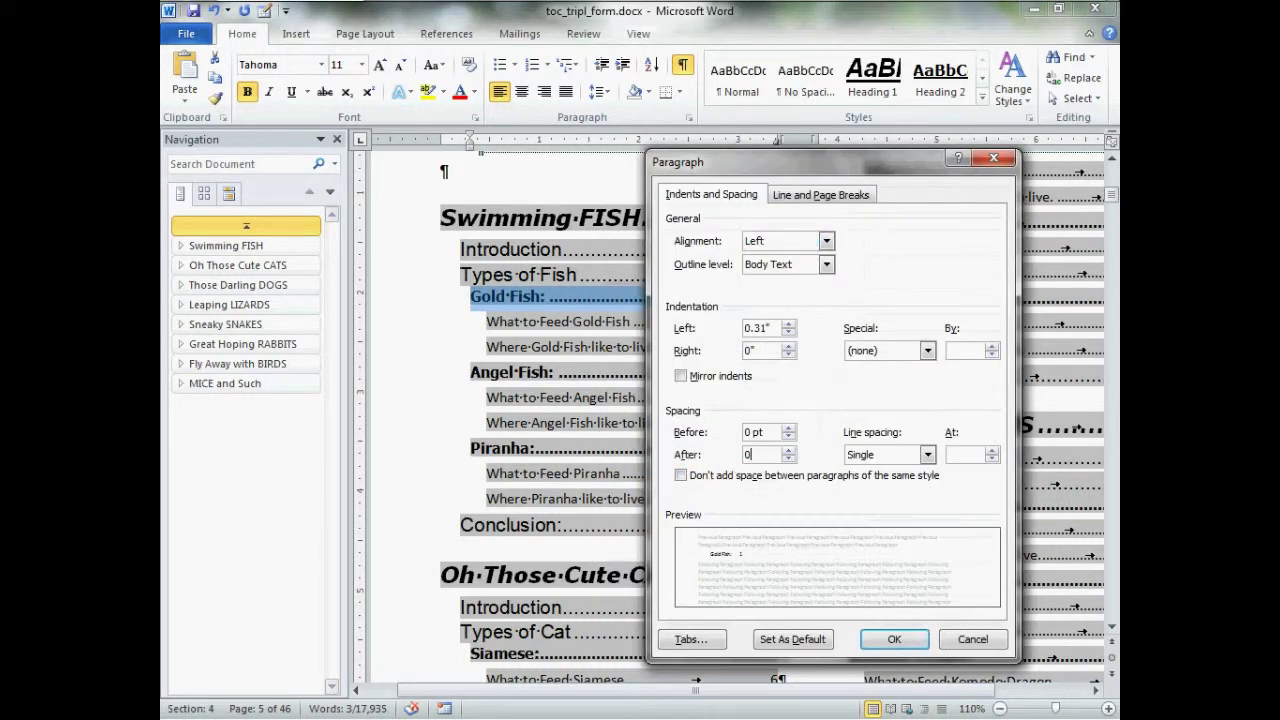
pyautogui.moveTo(786, 432); pyautogui.dragTo(733, 437)
pyautogui.write('2')
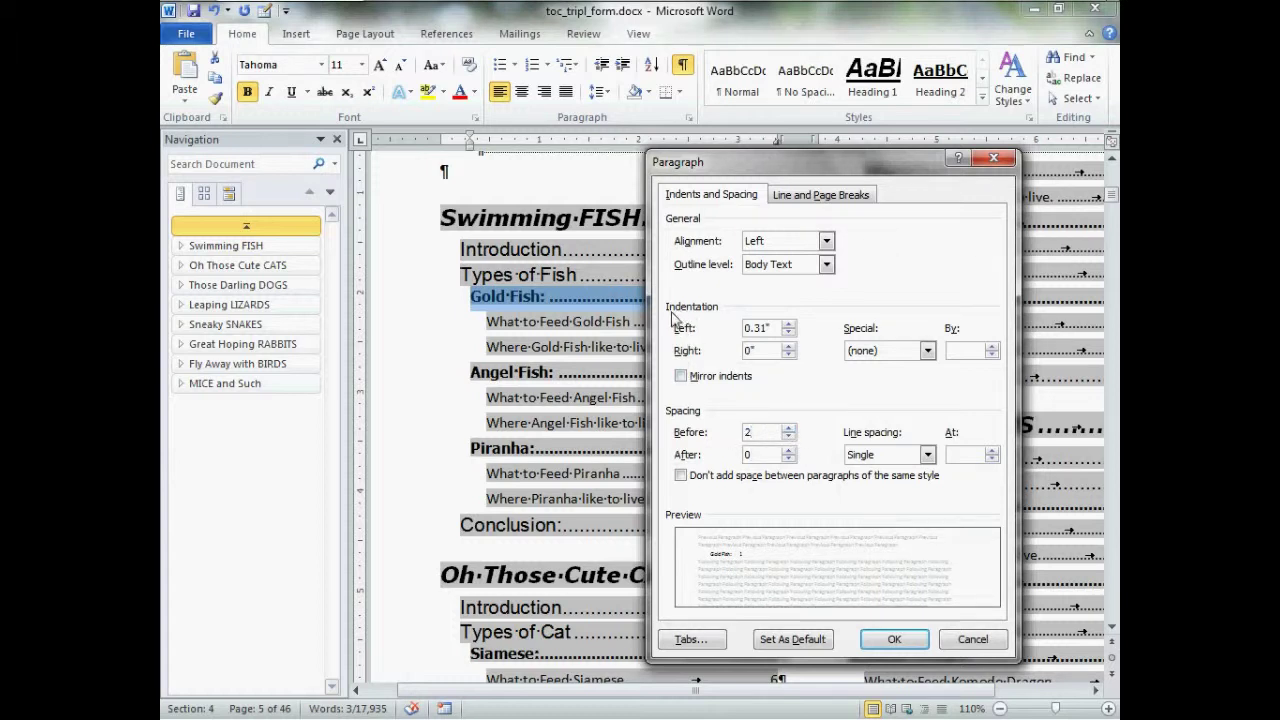
pyautogui.click(788, 325)
pyautogui.click(894, 639)
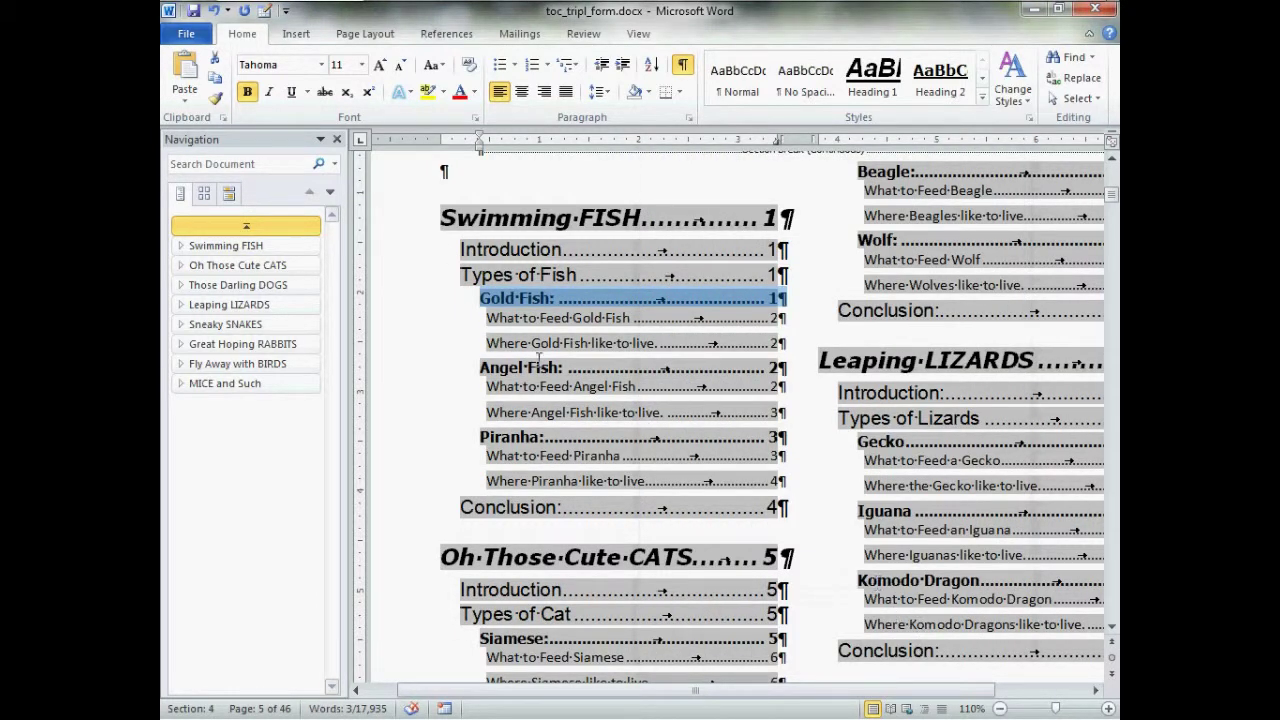
# - Select the fourth-level What to Feed Gold Fish entry and change its font to Tahoma
pyautogui.moveTo(493, 325); pyautogui.dragTo(795, 320)
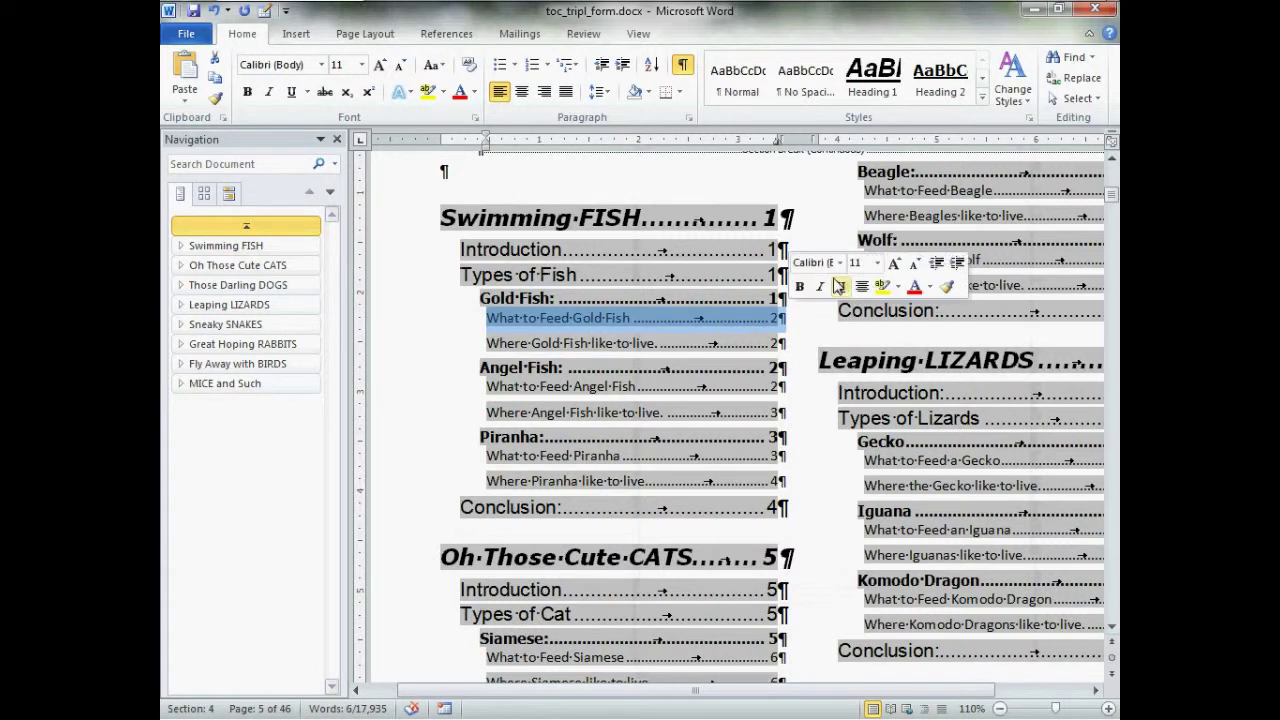
pyautogui.click(841, 264)
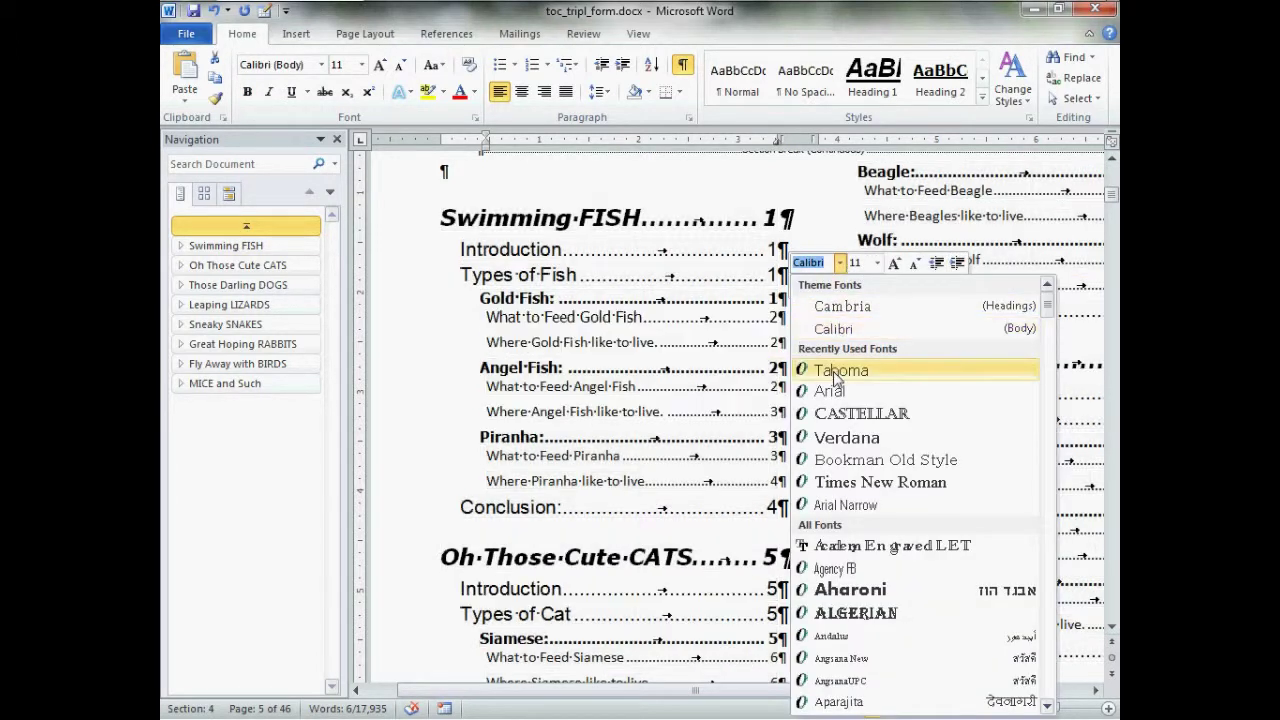
pyautogui.click(836, 371)
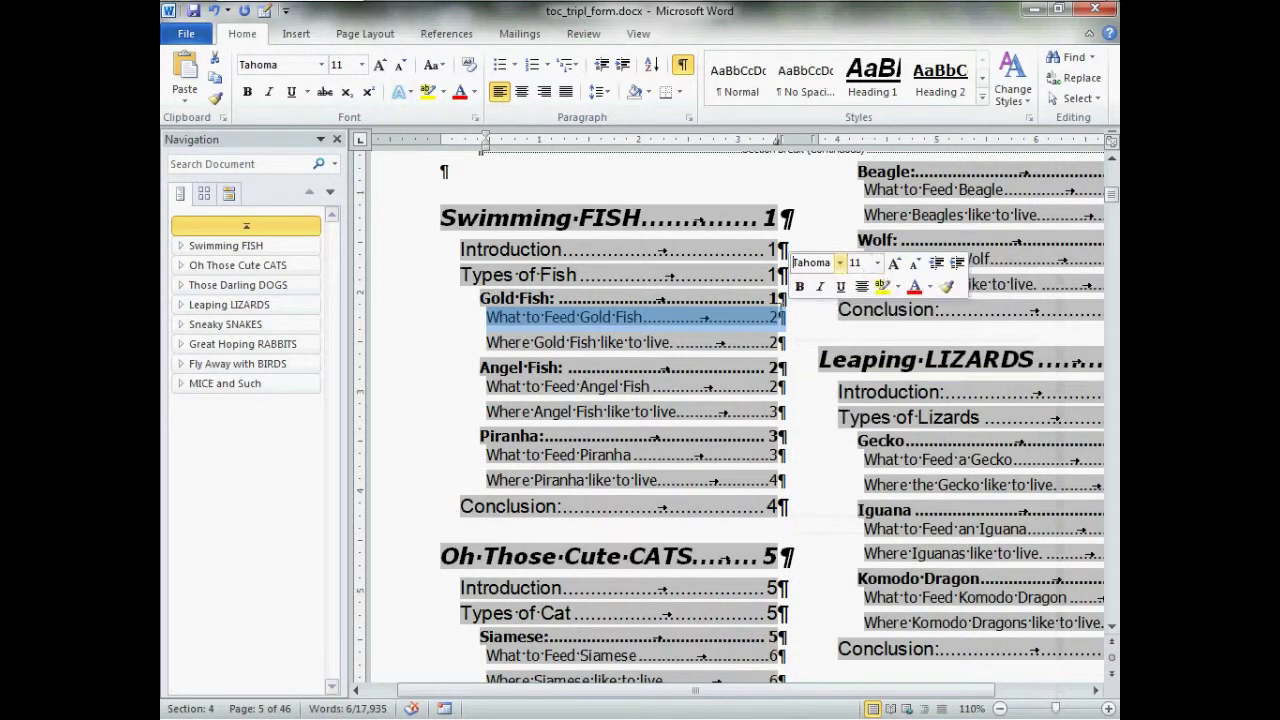
# - Set the What to Feed Gold Fish entry's paragraph spacing to 2 pt before and 0 pt after, and its left indent to 0.5"
pyautogui.rightClick(606, 316)
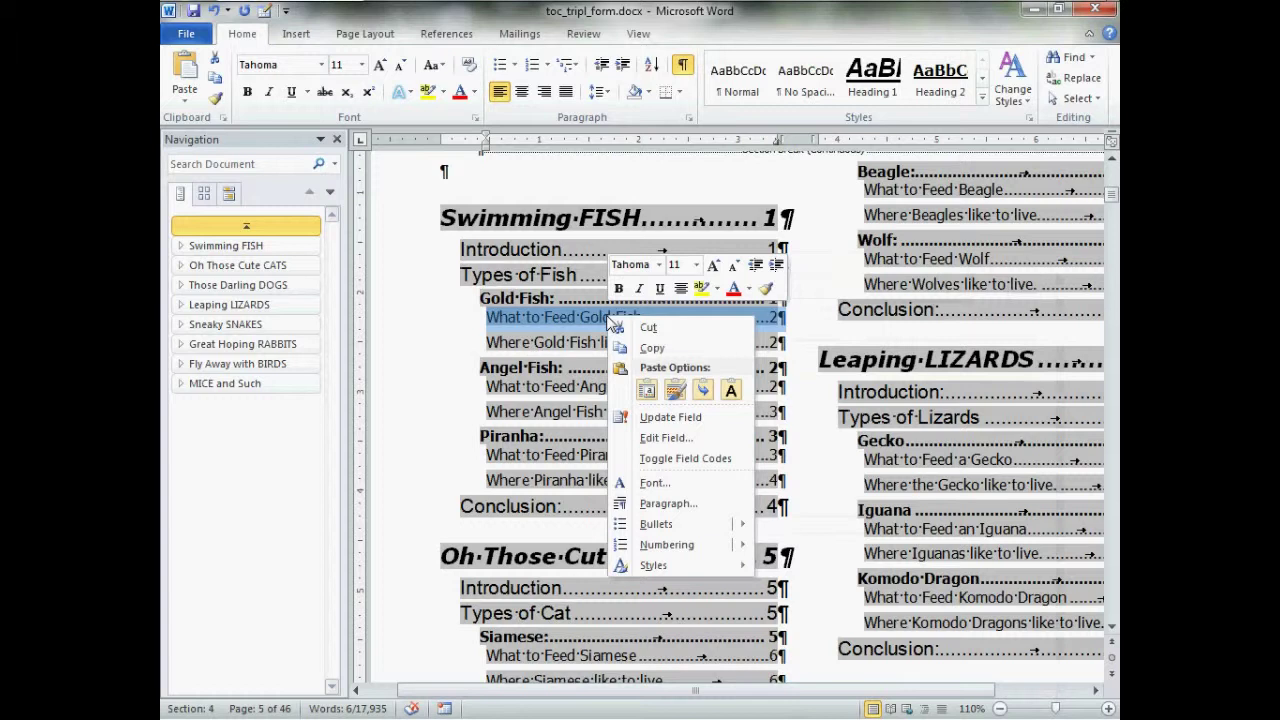
pyautogui.click(694, 508)
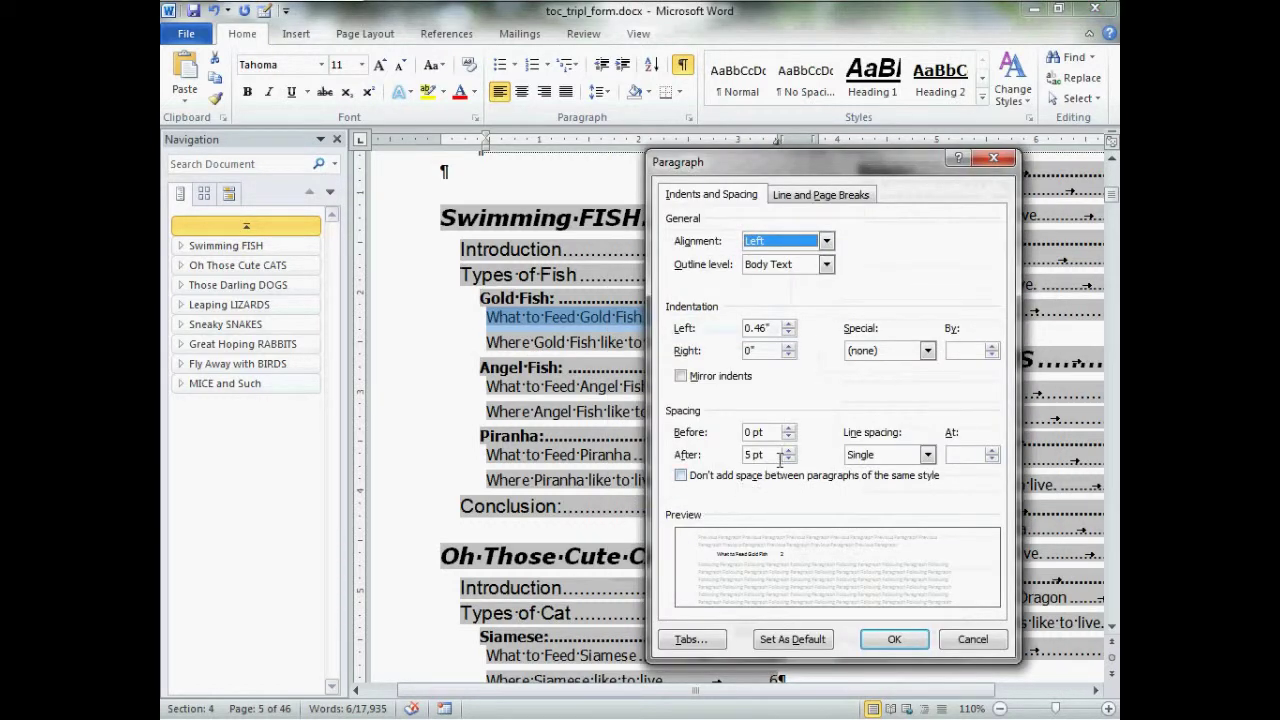
pyautogui.moveTo(780, 460); pyautogui.dragTo(733, 466)
pyautogui.write('0')
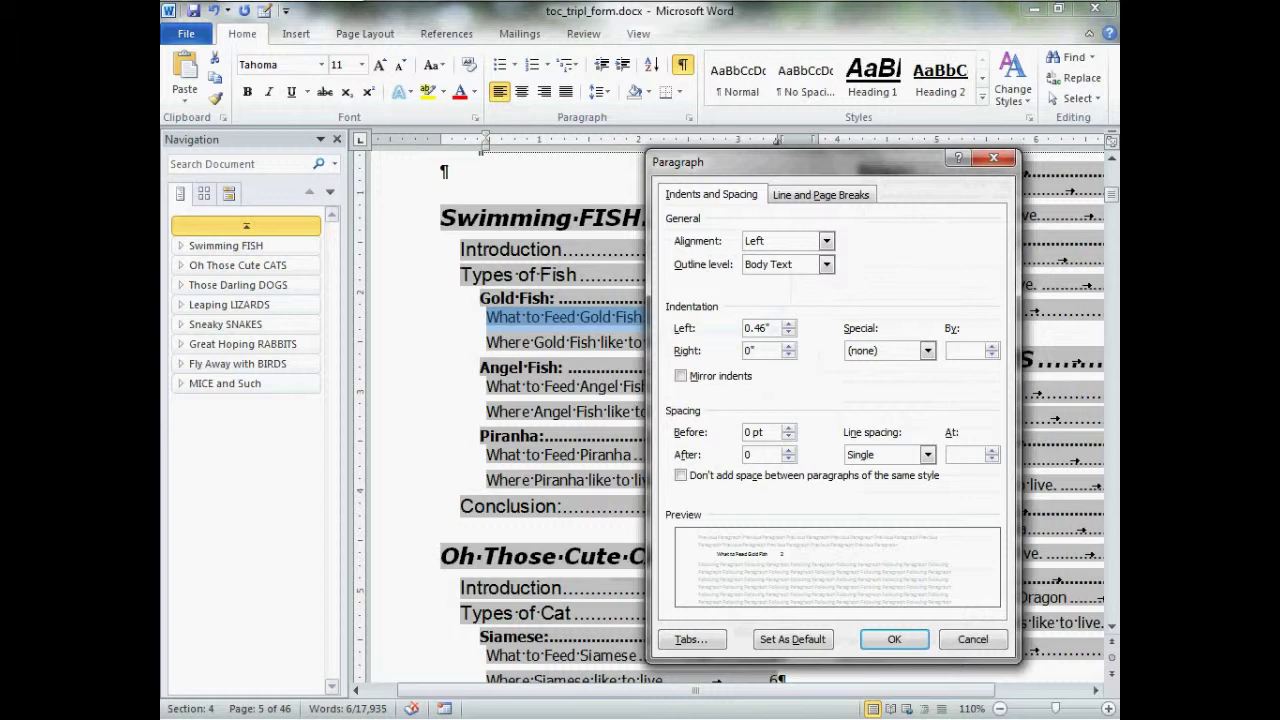
pyautogui.moveTo(784, 436); pyautogui.dragTo(708, 438)
pyautogui.write('2')
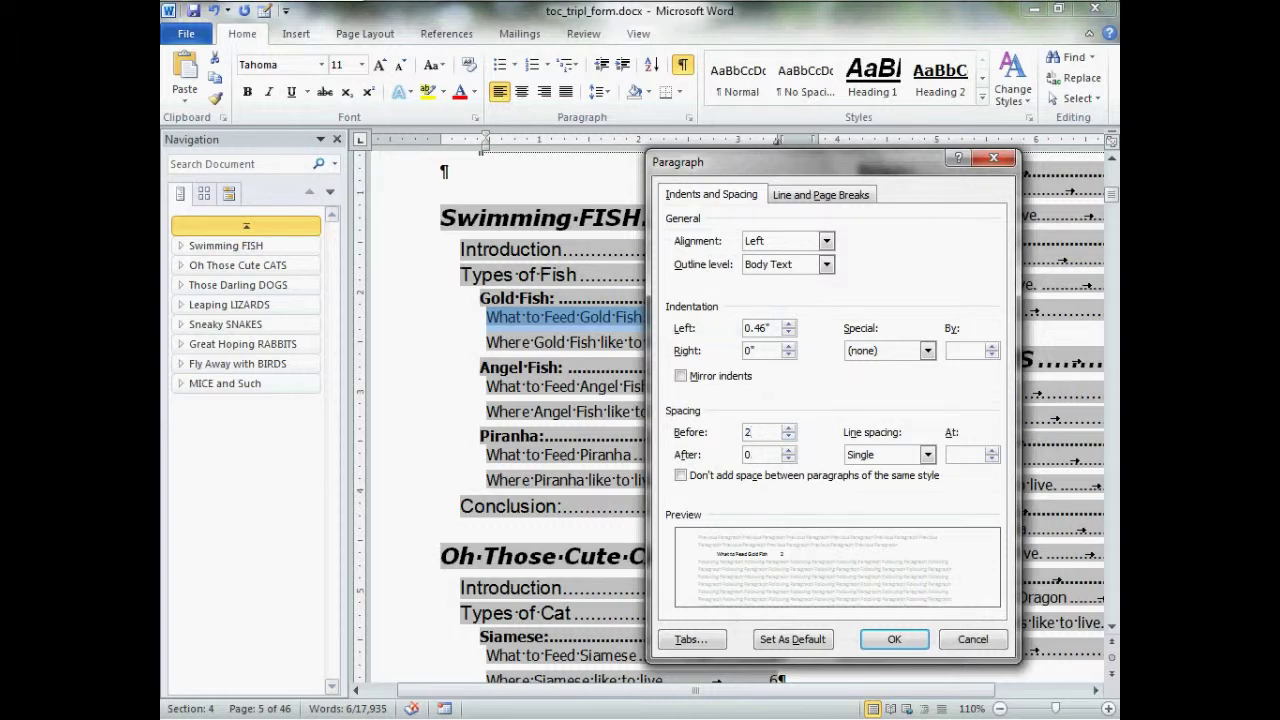
pyautogui.click(789, 326)
pyautogui.click(880, 642)
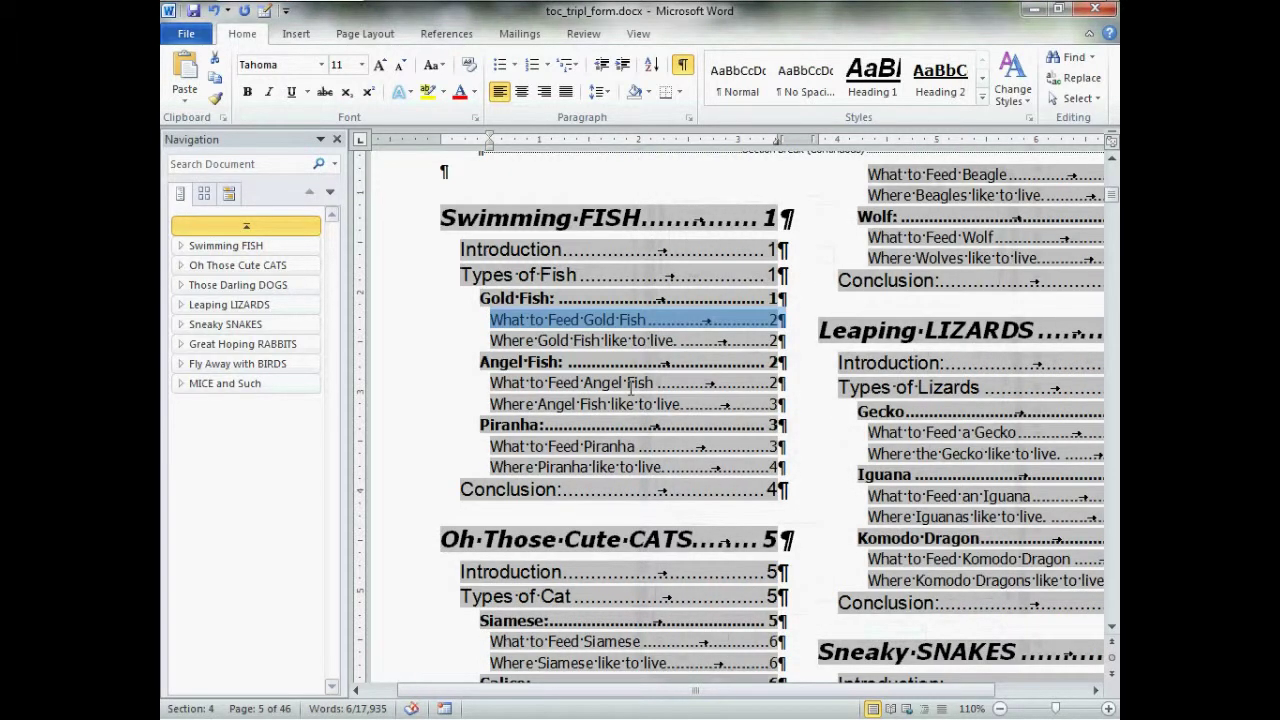
# - Zoom out to 70%, hide the paragraph marks and examine the formatted two-column details table of contents
pyautogui.click(482, 178)
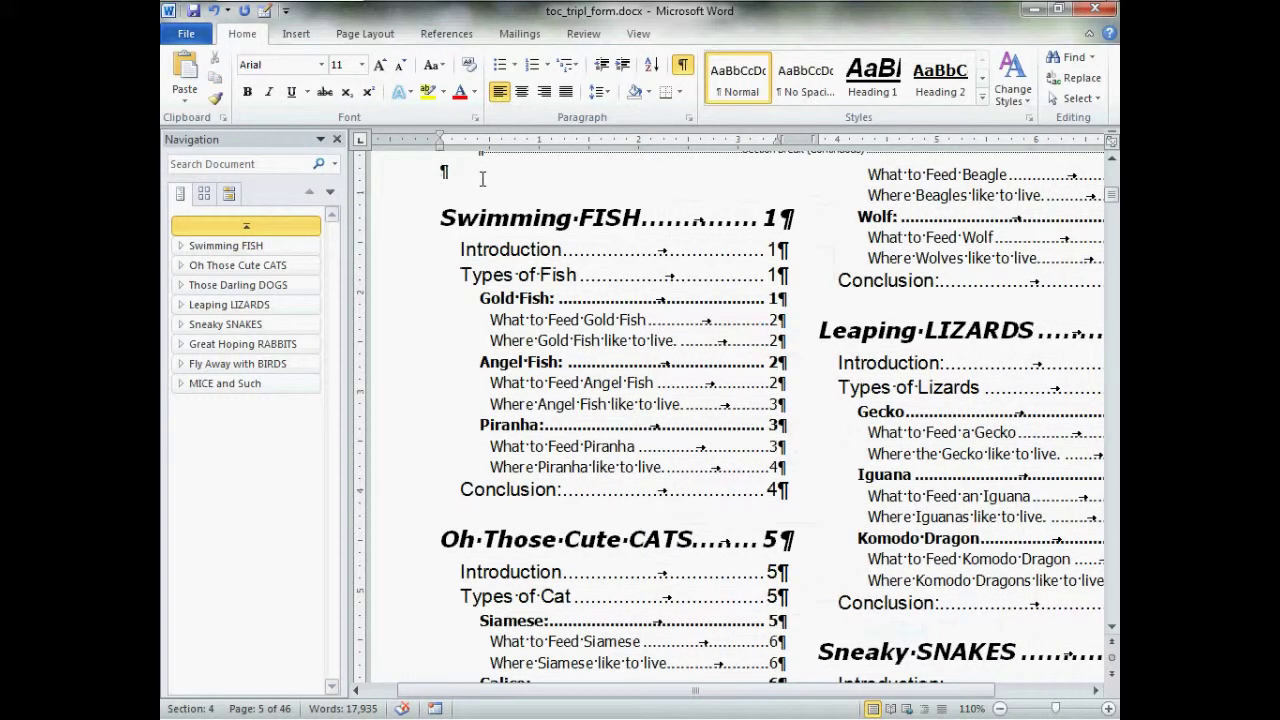
pyautogui.click(1001, 709)
pyautogui.click(1001, 709)
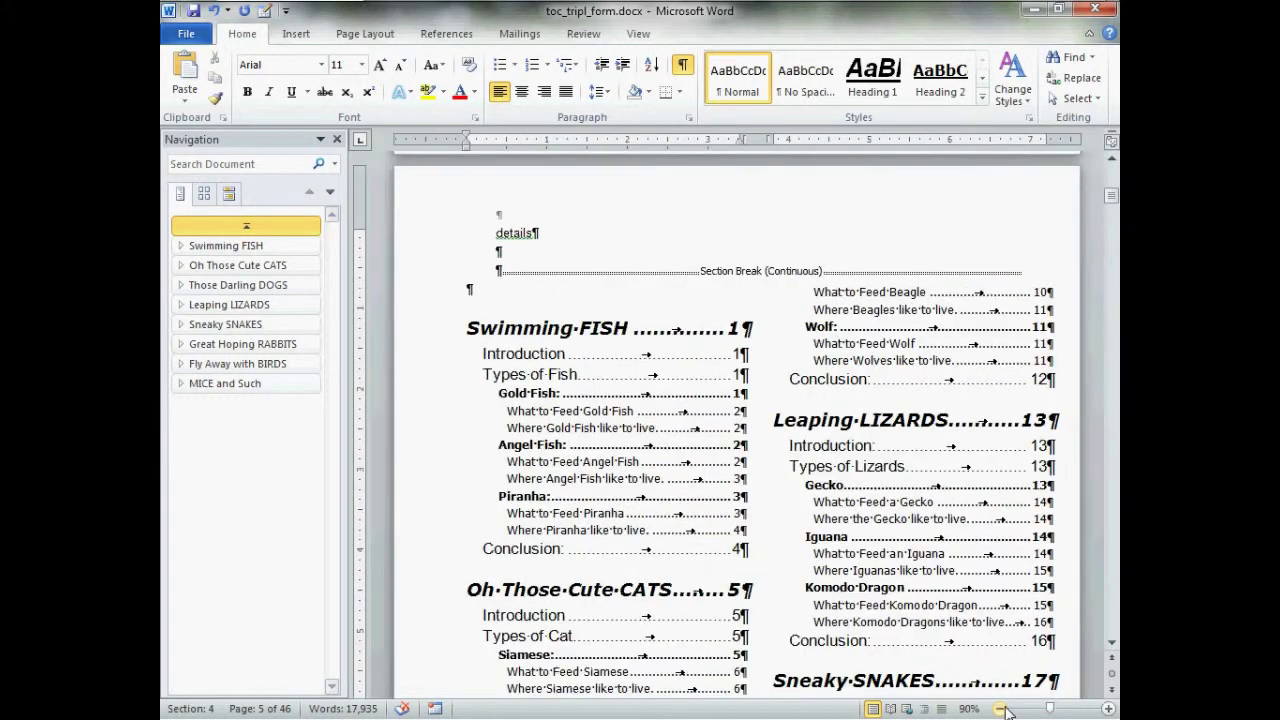
pyautogui.click(1001, 709)
pyautogui.click(1001, 709)
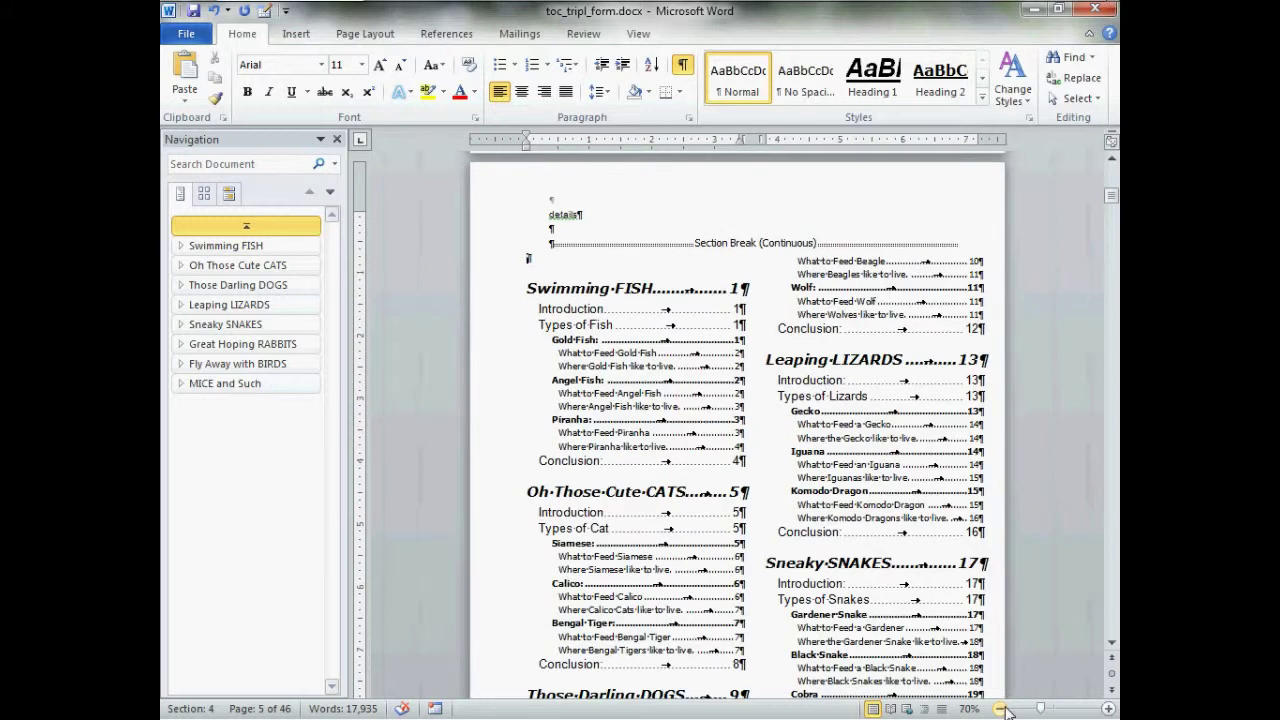
pyautogui.click(683, 66)
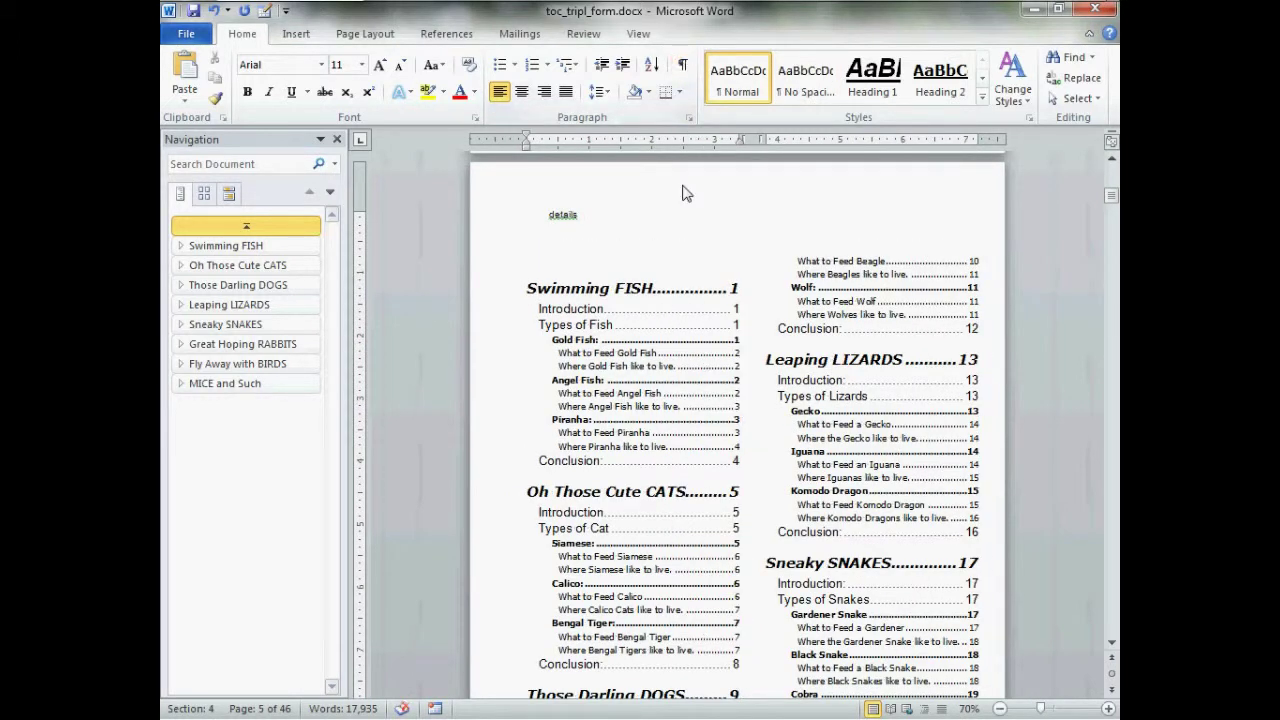
pyautogui.scroll(-3, 790, 240)
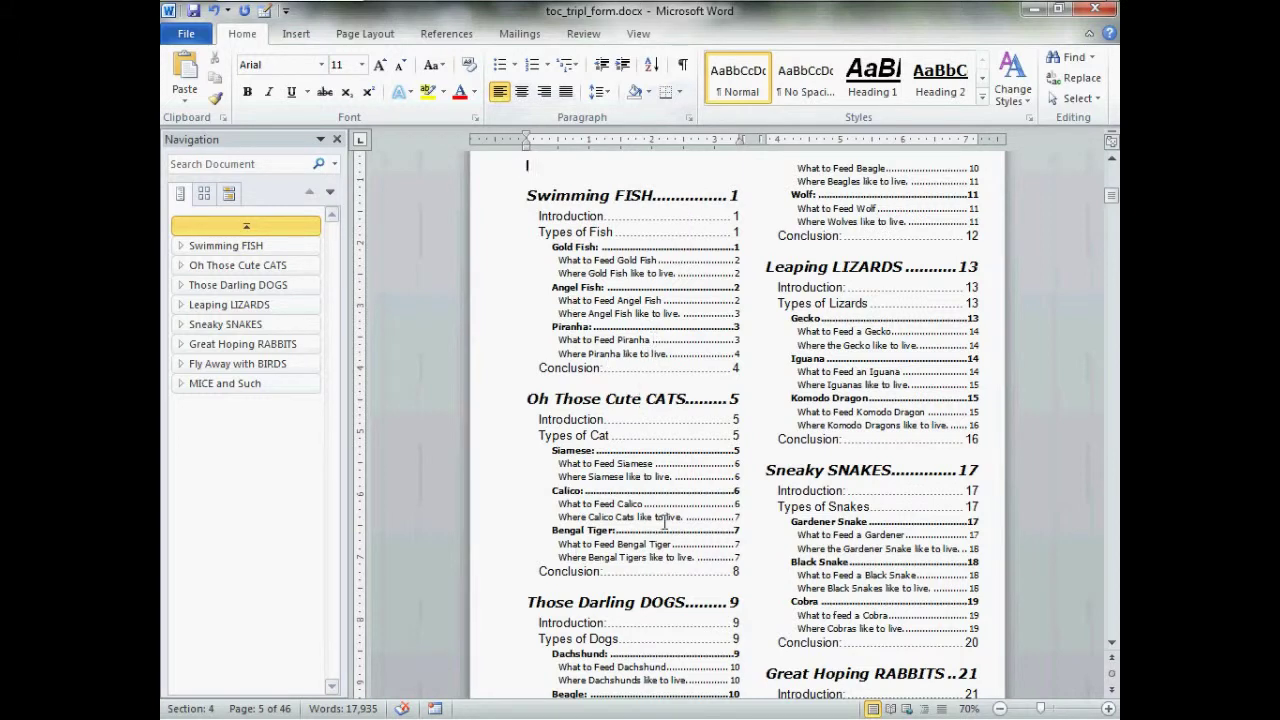
pyautogui.scroll(1, 688, 624)
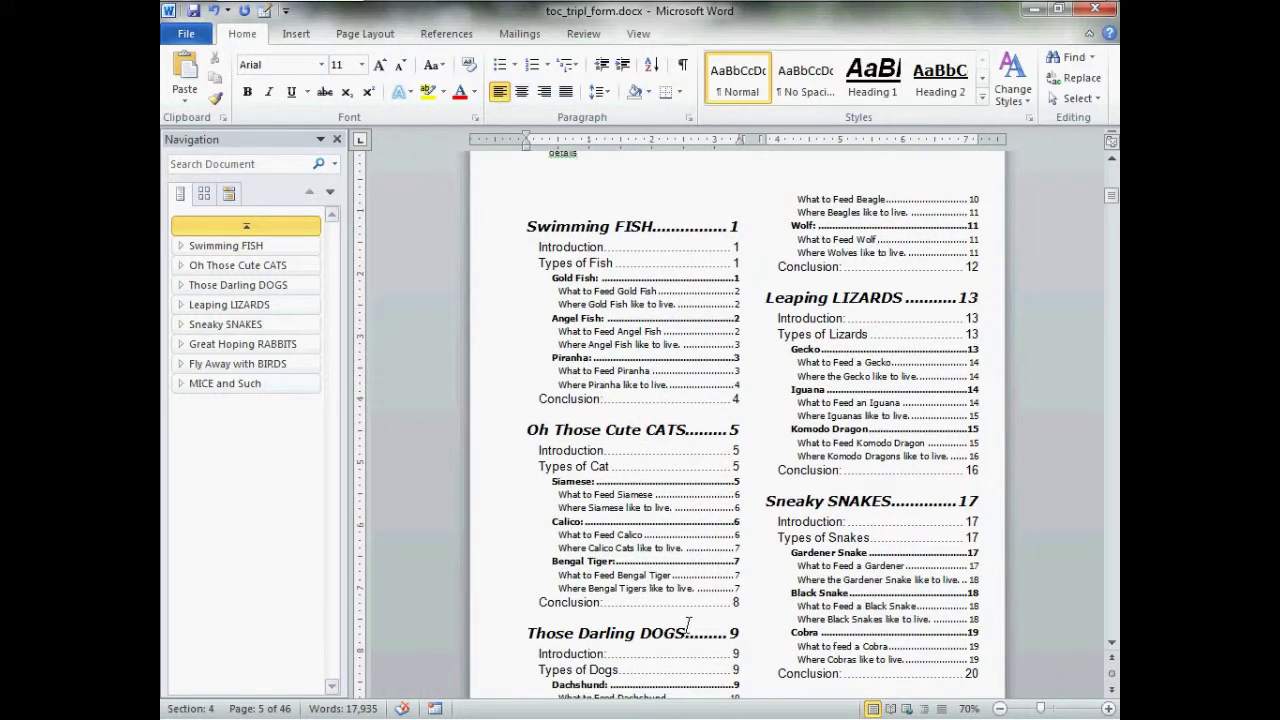
pyautogui.scroll(-5, 670, 528)
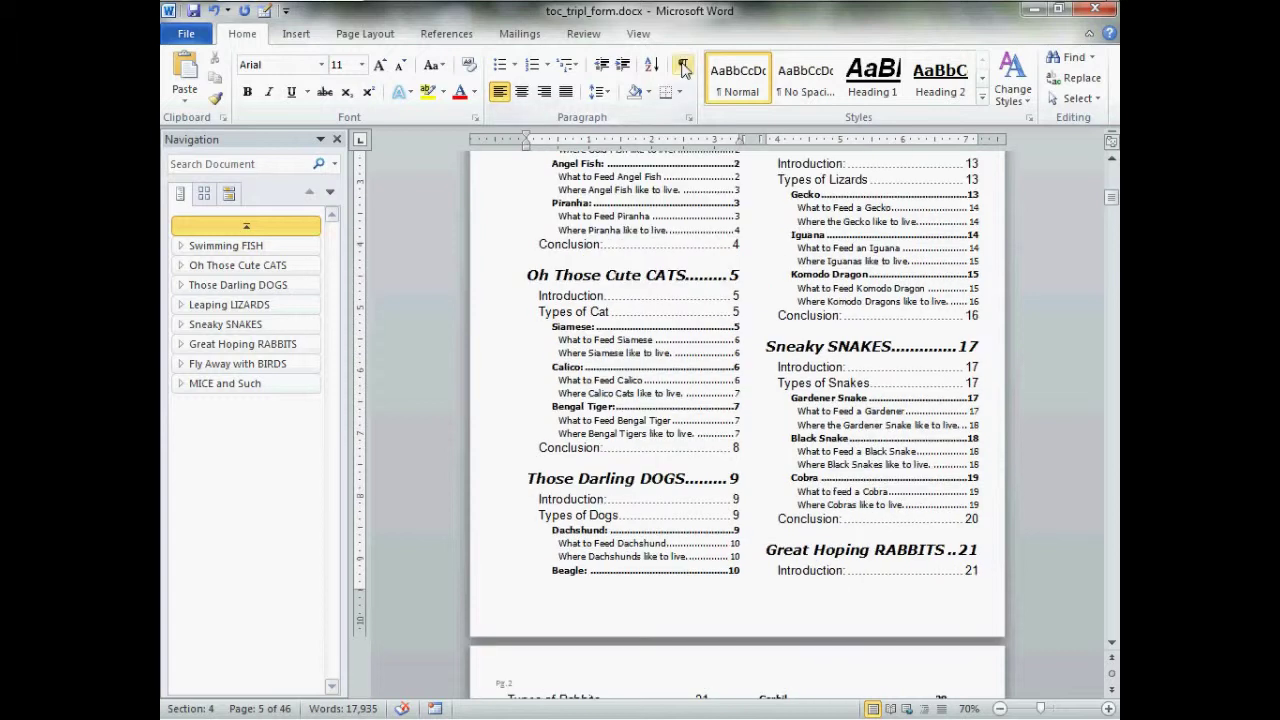
# - Show the paragraph marks again and insert an empty paragraph after the Conclusion entry of the Swimming FISH section
pyautogui.click(683, 65)
pyautogui.scroll(3, 645, 323)
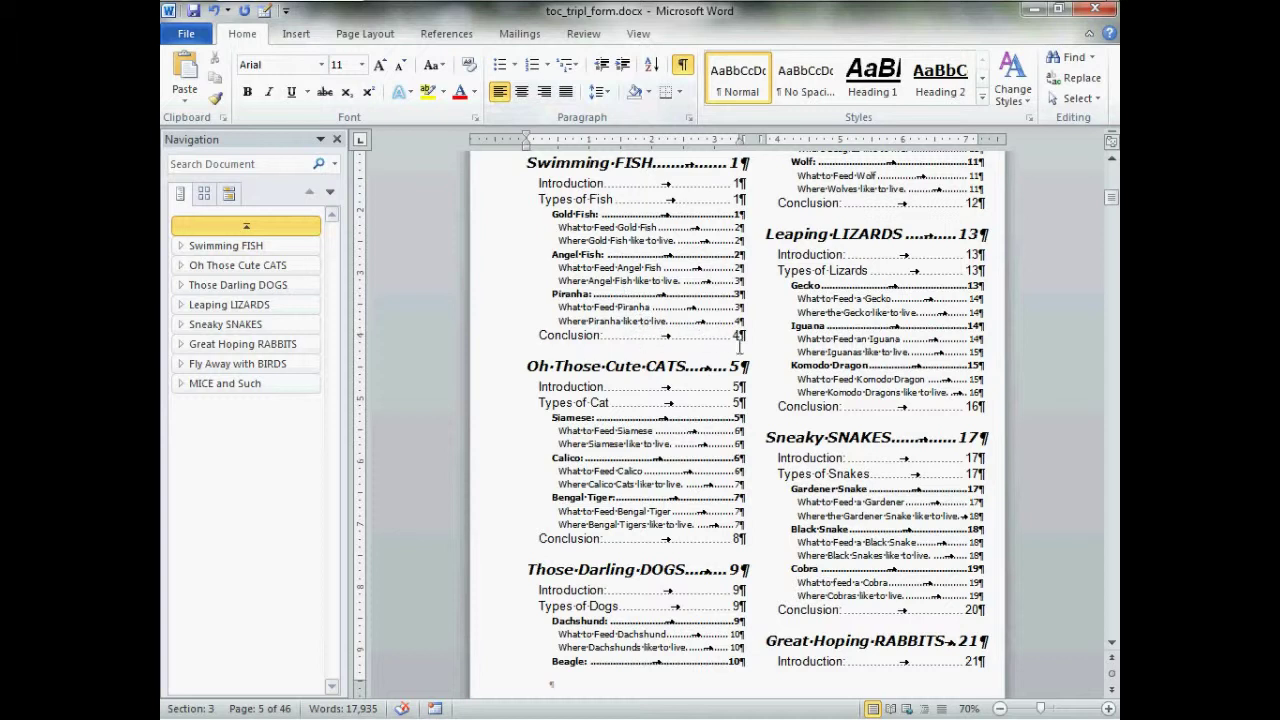
pyautogui.click(748, 345)
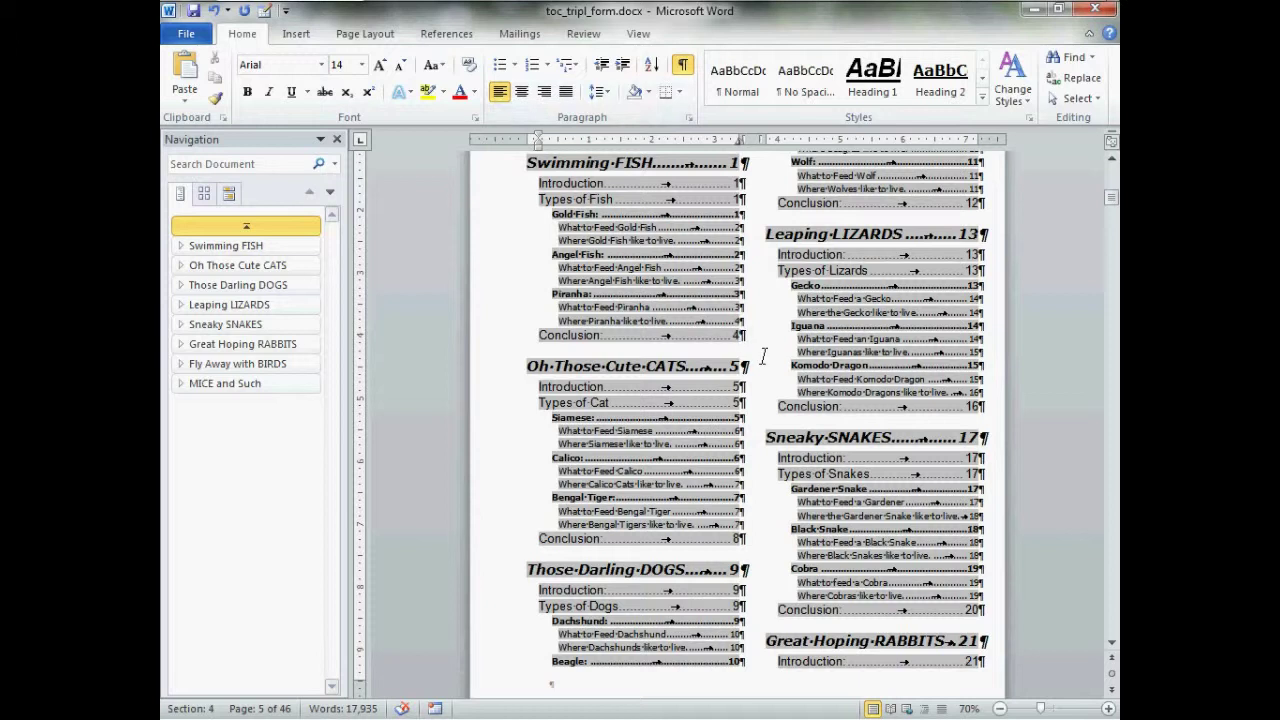
pyautogui.press('Return')
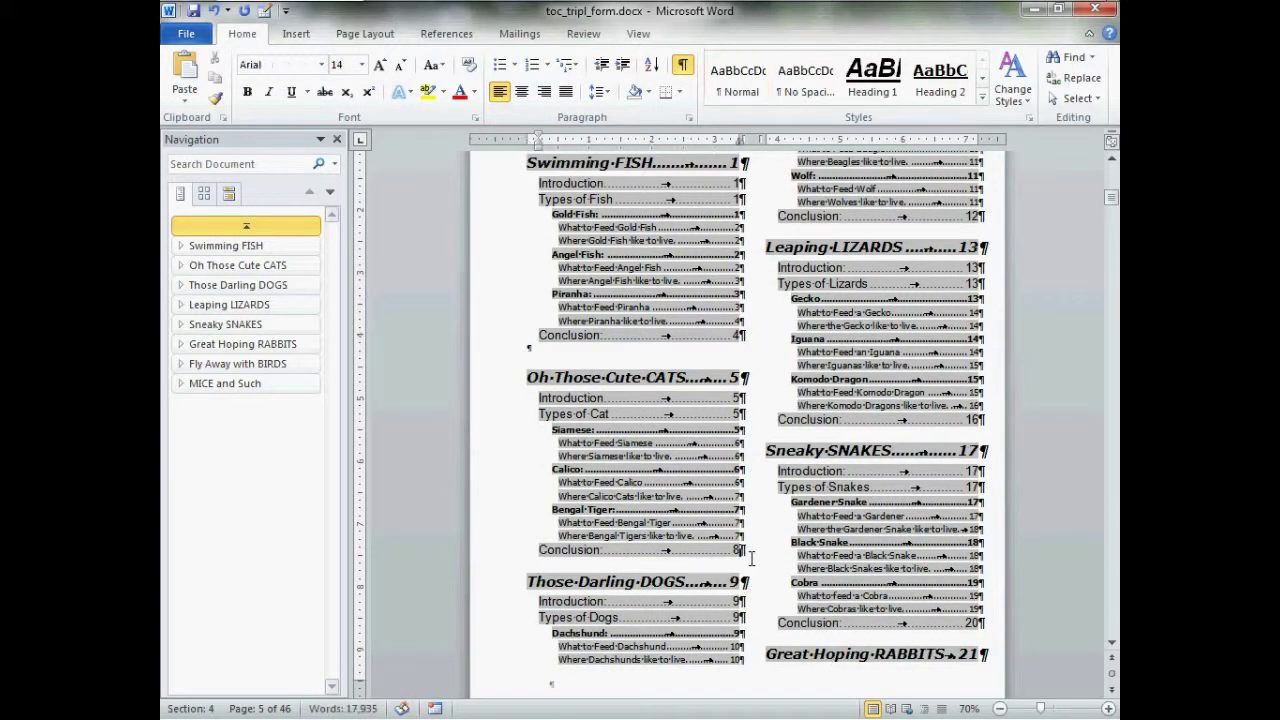
# - Insert an empty paragraph after the Conclusion entries of the CATS, DOGS, LIZARDS and SNAKES sections
pyautogui.click(751, 558)
pyautogui.press('Return')
pyautogui.scroll(-1, 737, 430)
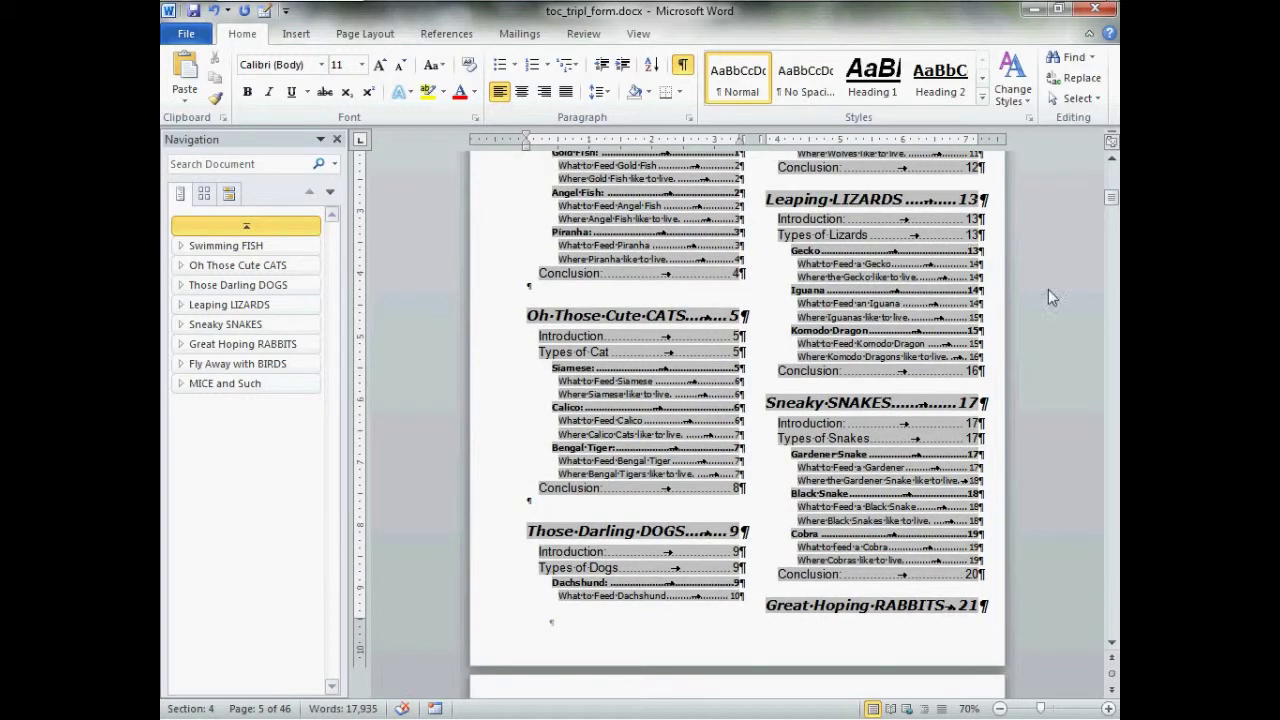
pyautogui.click(1001, 172)
pyautogui.press('Return')
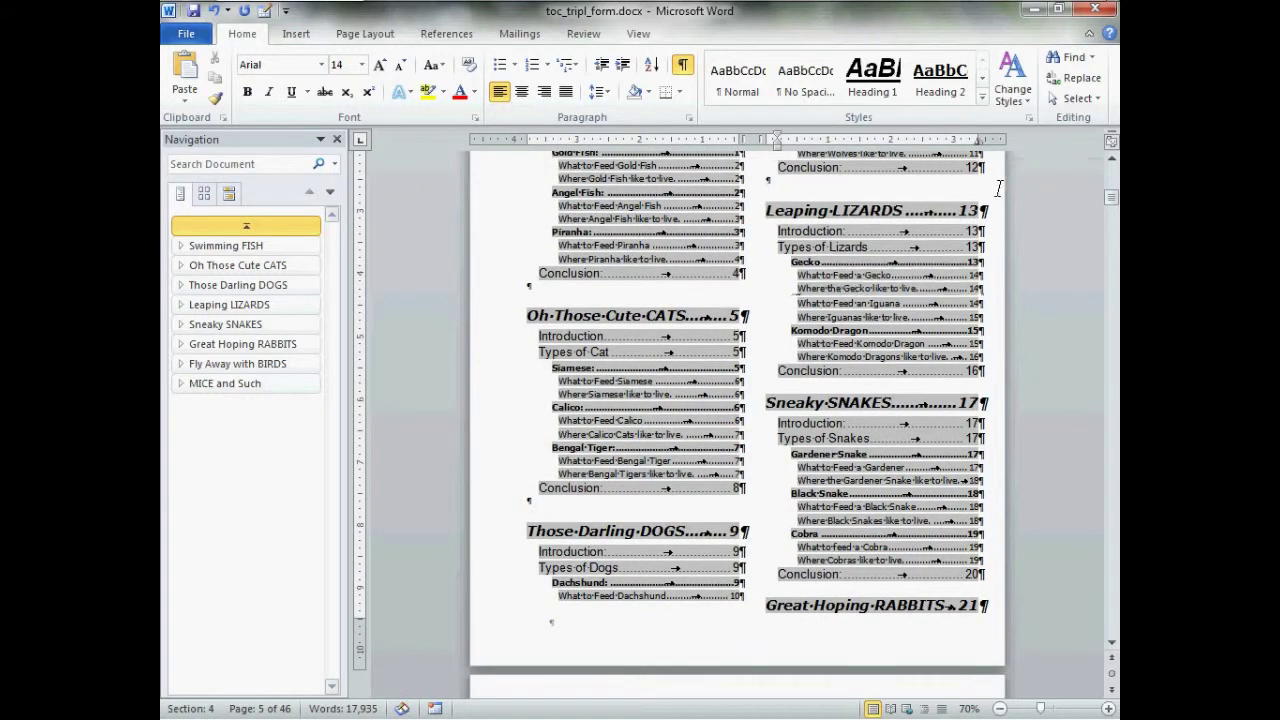
pyautogui.click(1001, 384)
pyautogui.press('Return')
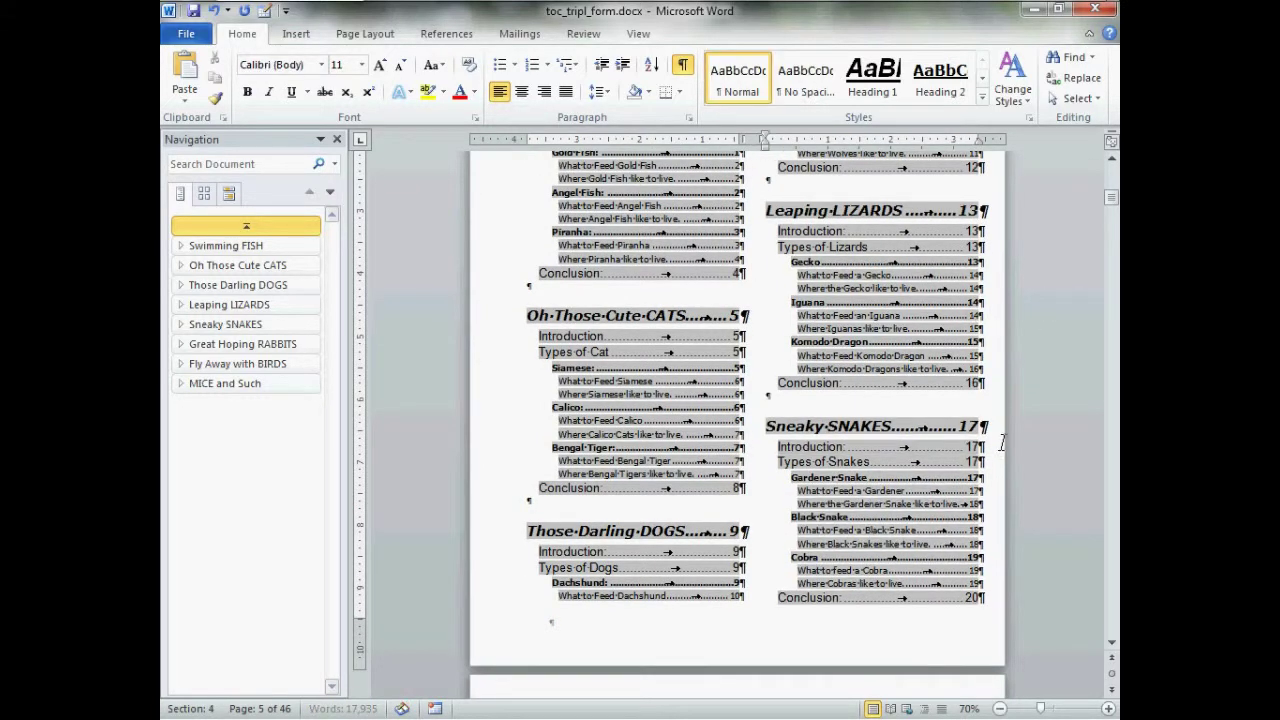
pyautogui.click(988, 607)
pyautogui.press('Return')
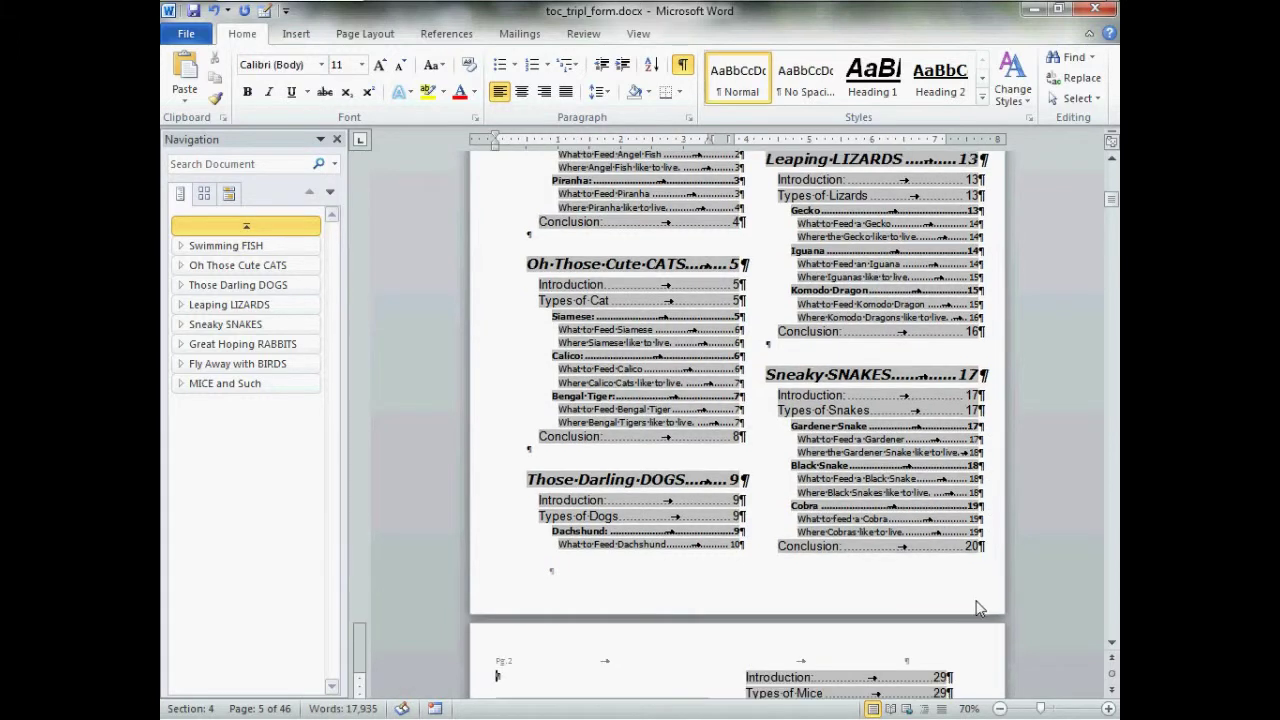
# - Insert an empty paragraph after the Conclusion entries of the RABBITS, MICE and BIRDS sections
pyautogui.scroll(-10, 964, 646)
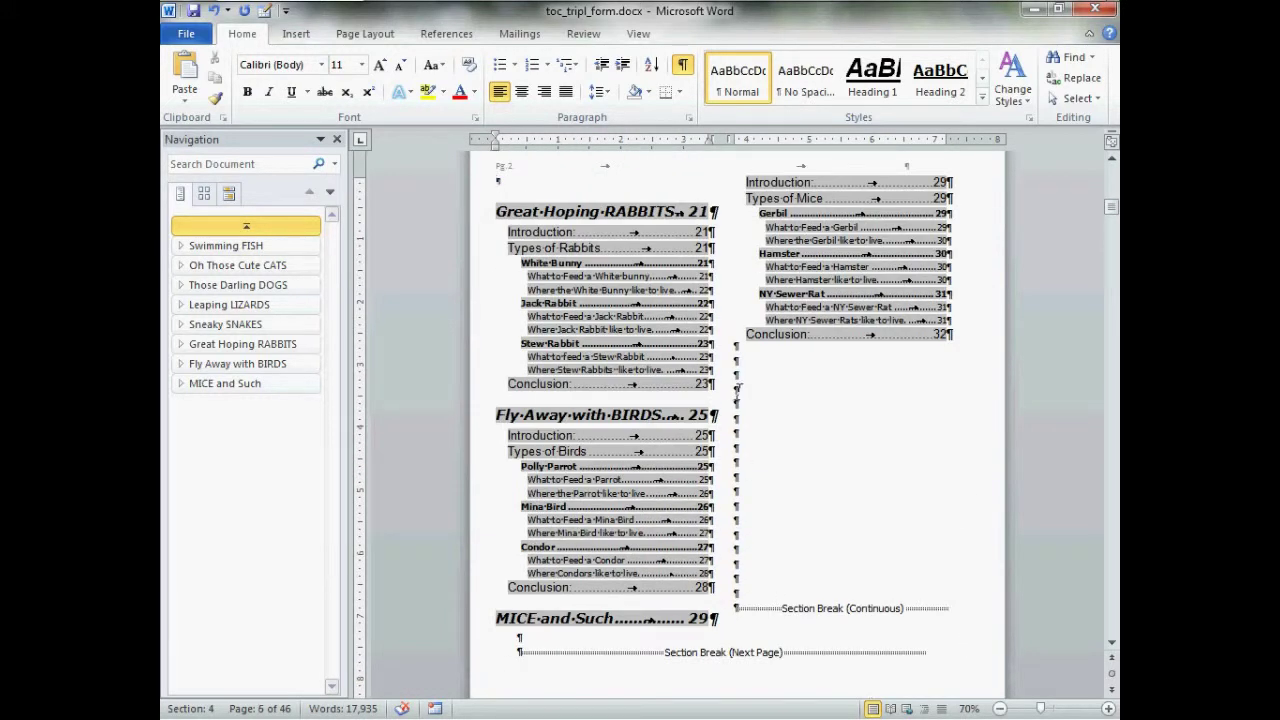
pyautogui.click(716, 384)
pyautogui.press('Return')
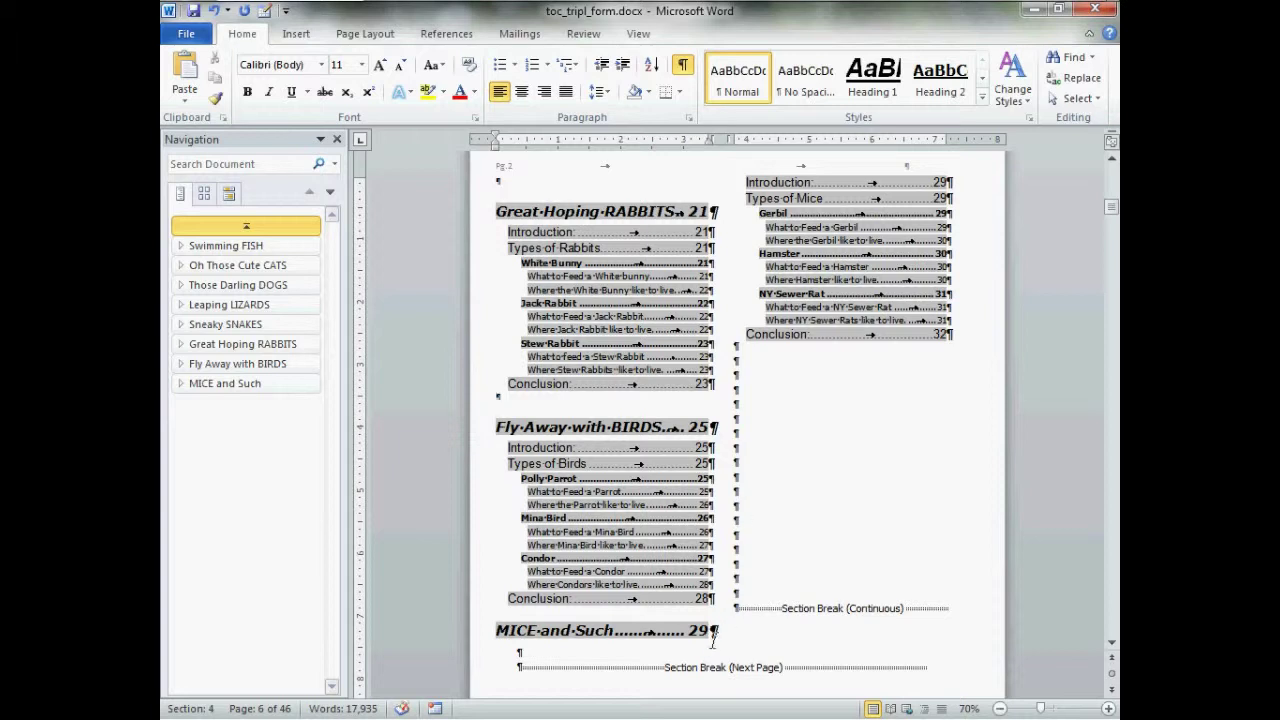
pyautogui.click(952, 337)
pyautogui.press('Return')
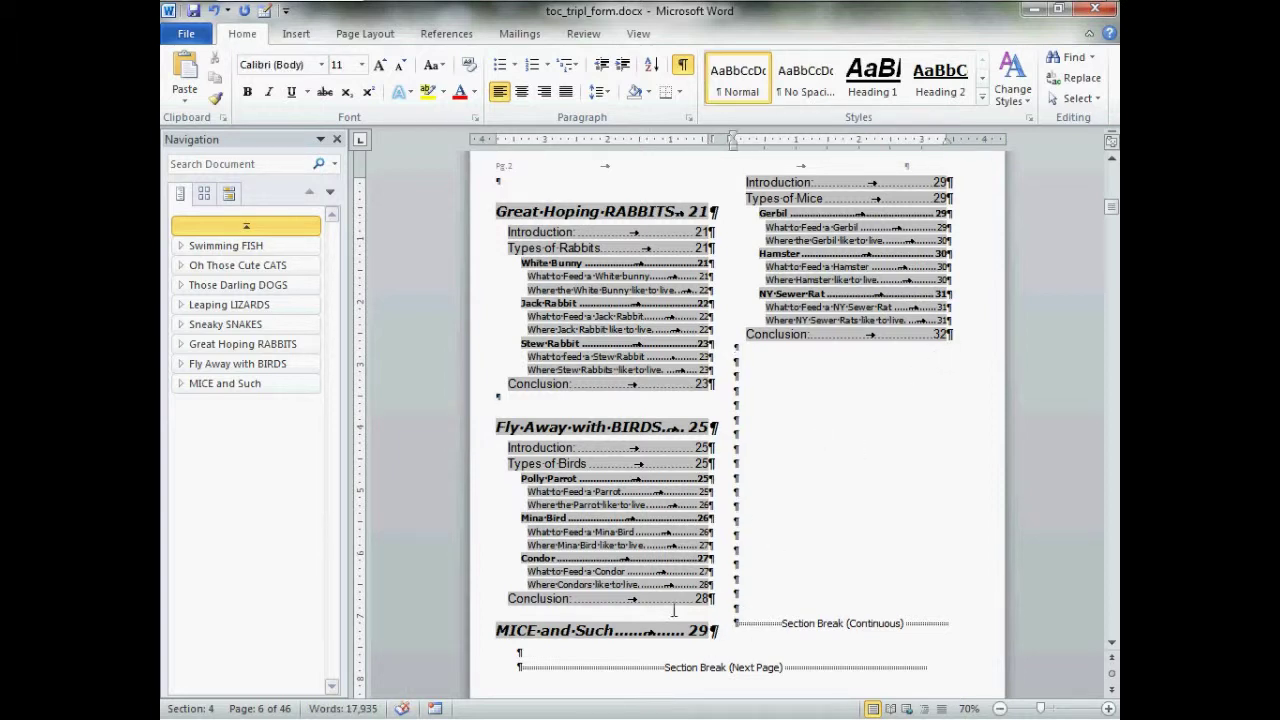
pyautogui.click(720, 611)
pyautogui.press('Return')
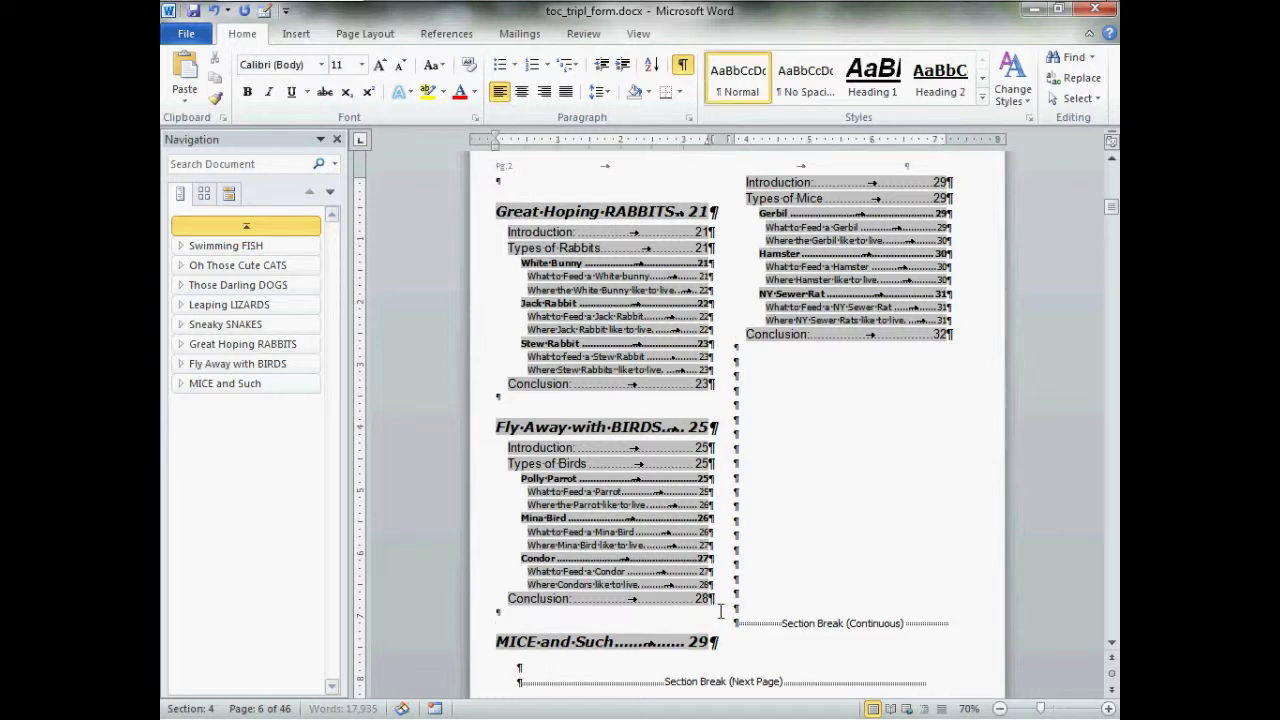
# - Insert a column break at the empty paragraph between the Oh Those Cute CATS and Those Darling DOGS sections
pyautogui.scroll(1, 720, 612)
pyautogui.scroll(8, 720, 611)
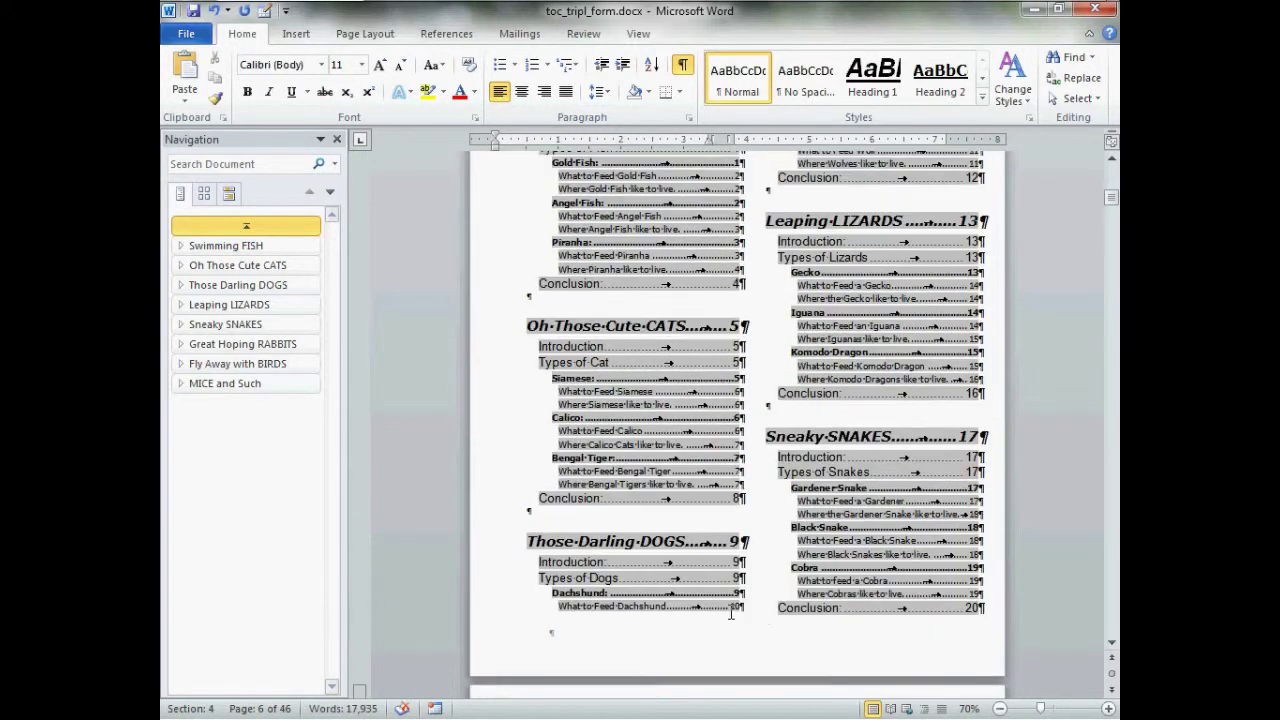
pyautogui.scroll(2, 731, 613)
pyautogui.scroll(-1, 731, 612)
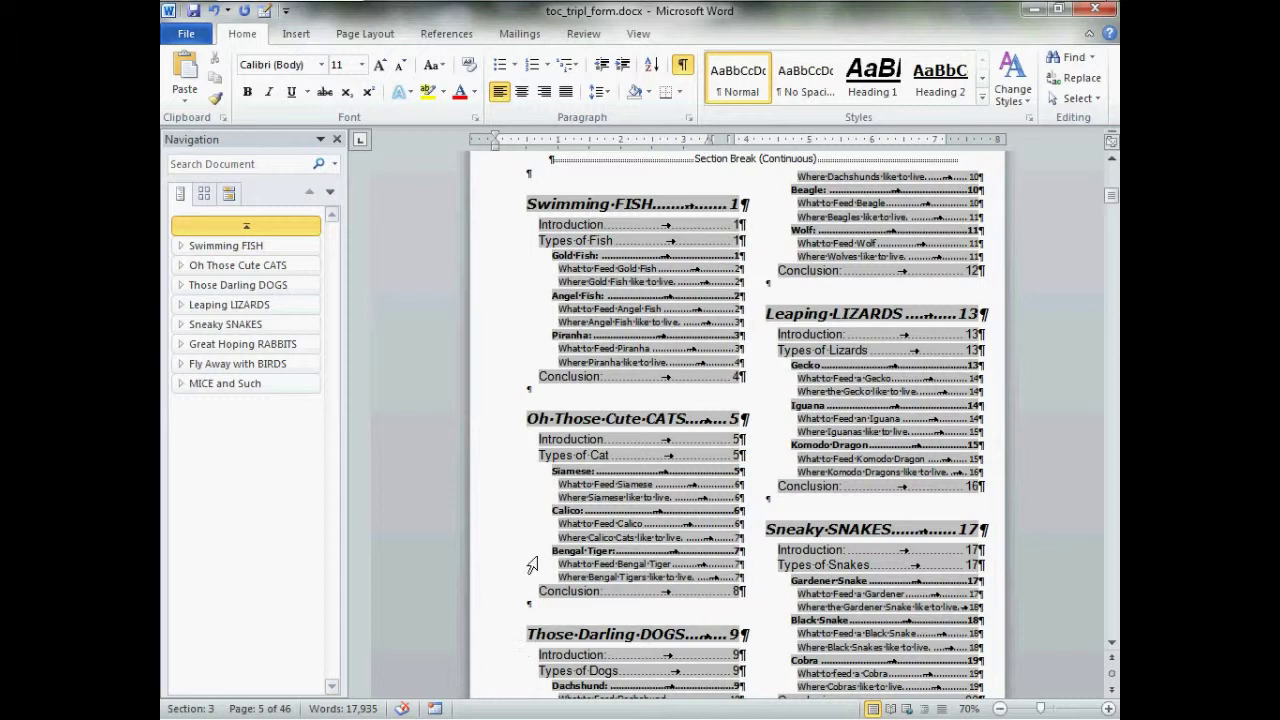
pyautogui.click(531, 613)
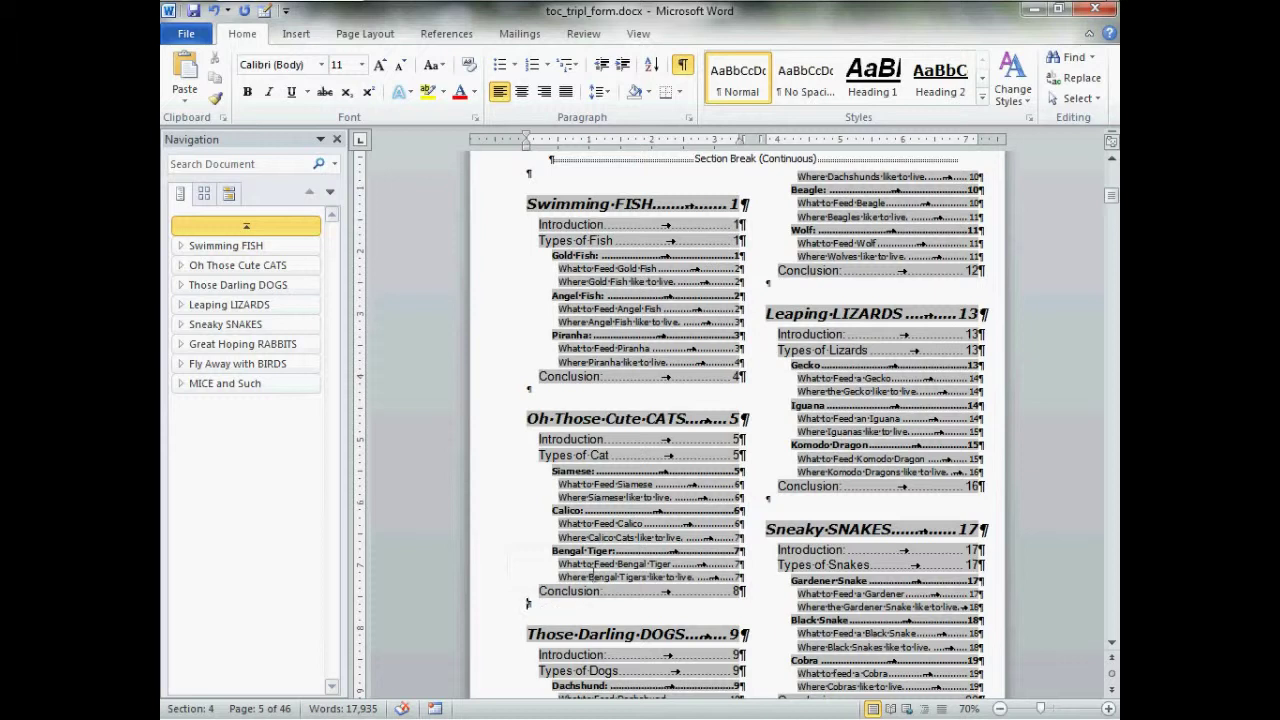
pyautogui.click(366, 36)
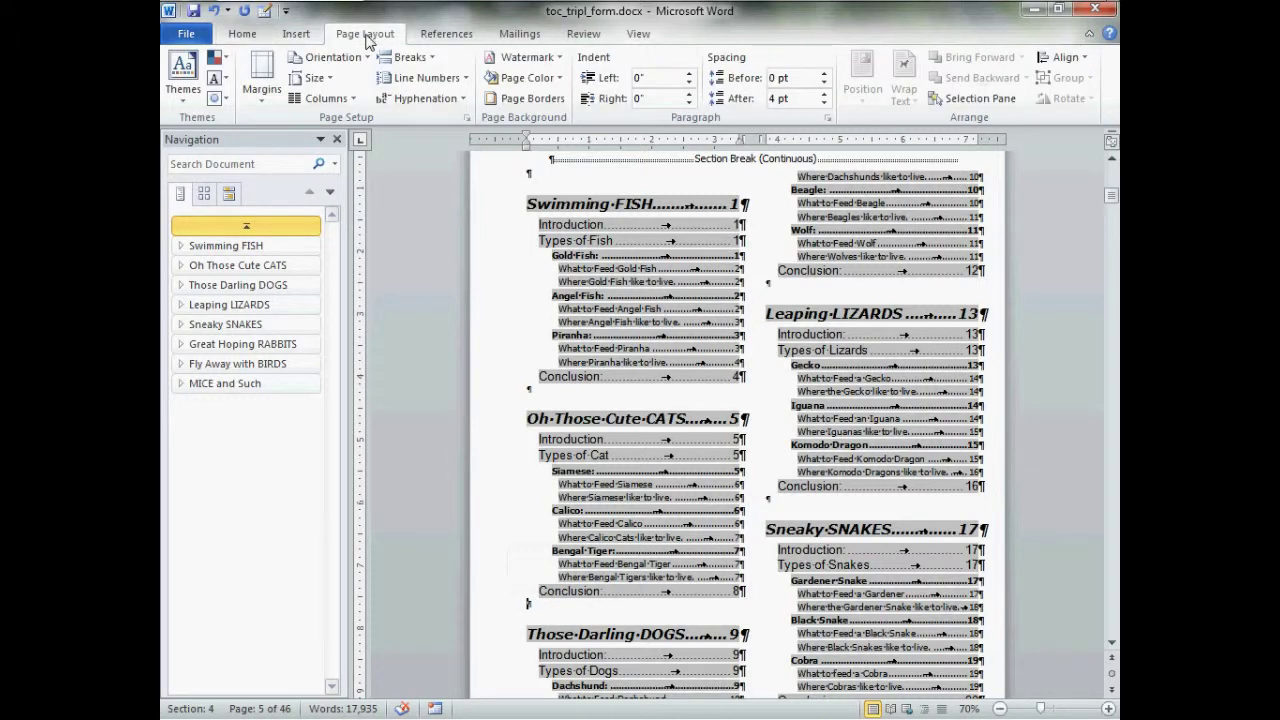
pyautogui.click(431, 60)
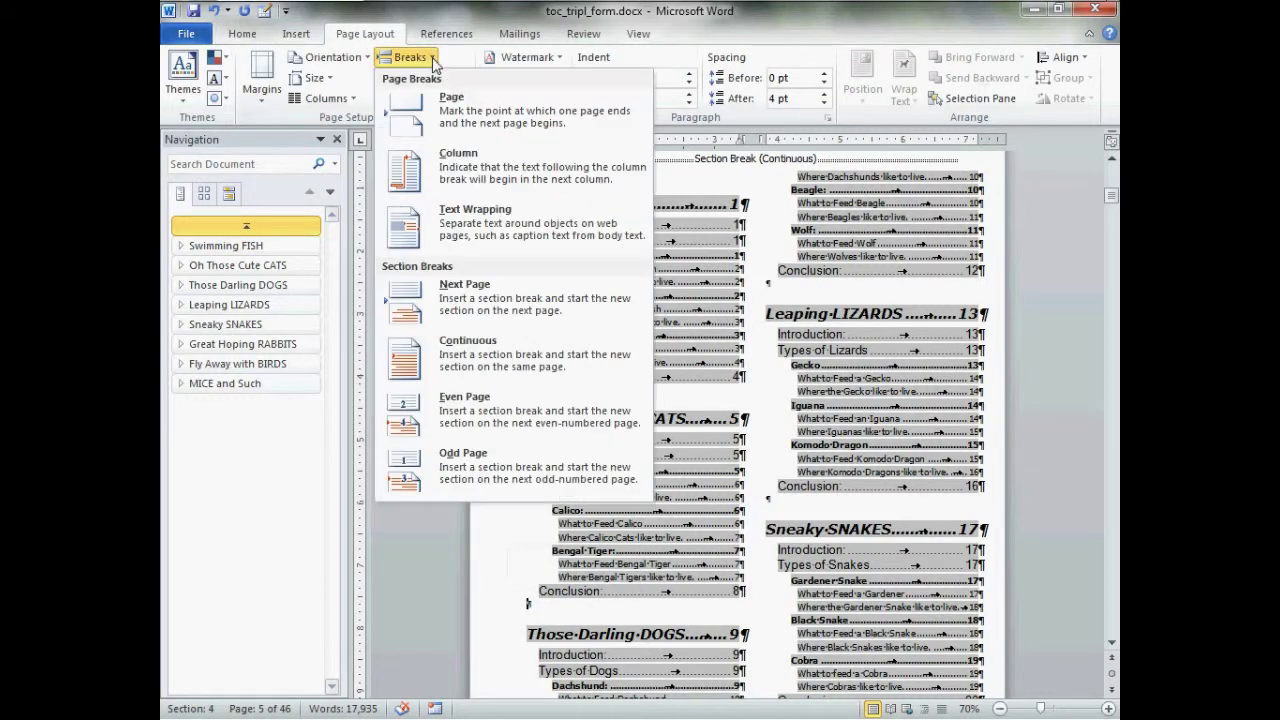
pyautogui.click(478, 163)
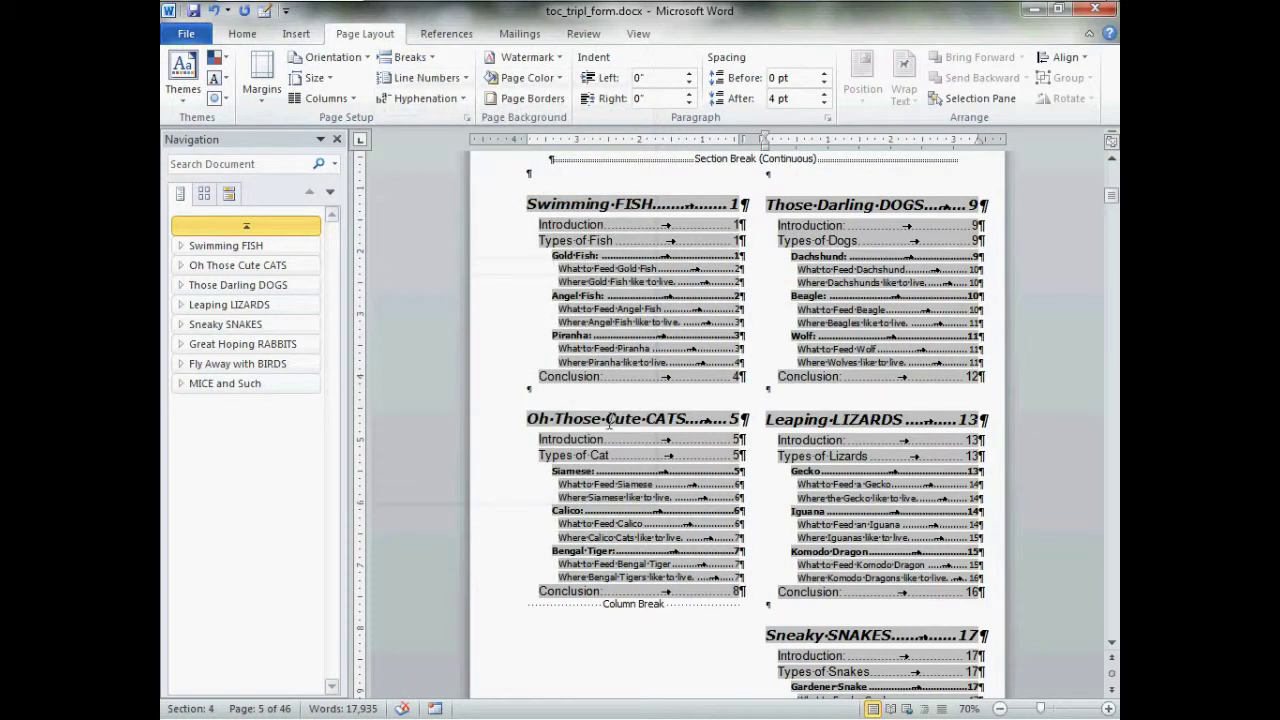
# - Insert a column break at the empty paragraph between the Leaping LIZARDS and Sneaky SNAKES sections
pyautogui.scroll(-3, 772, 481)
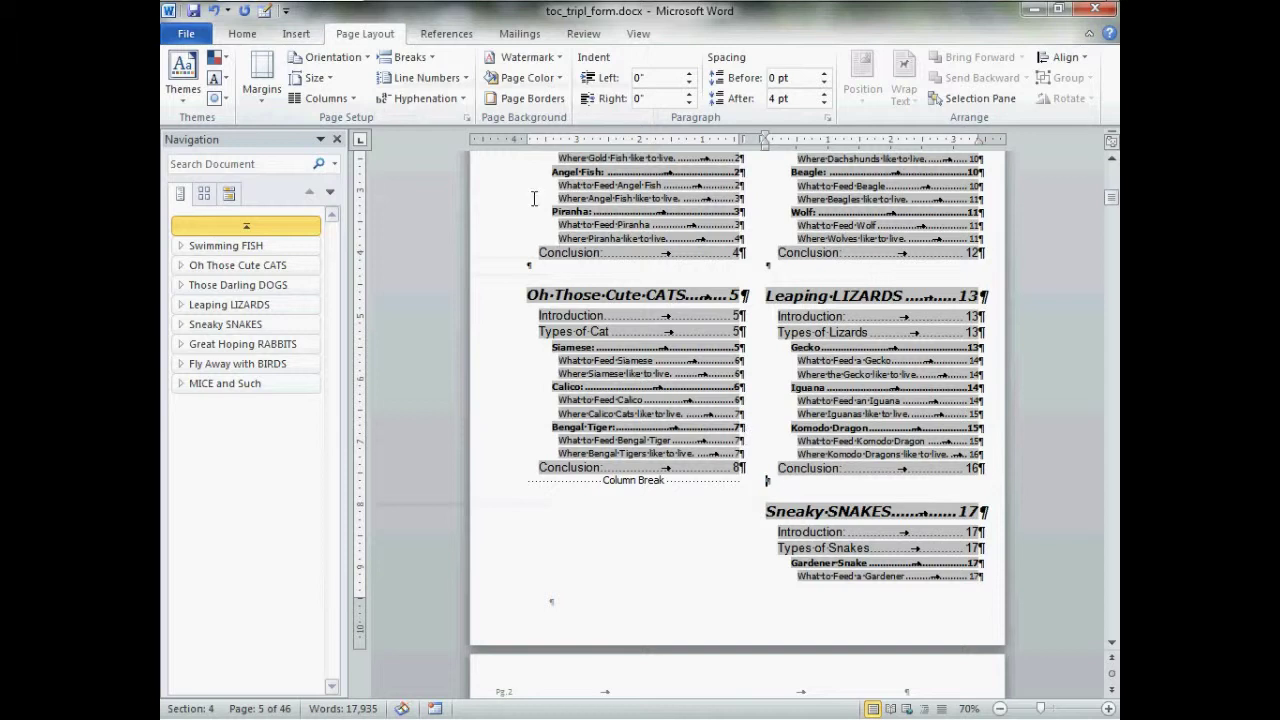
pyautogui.click(405, 57)
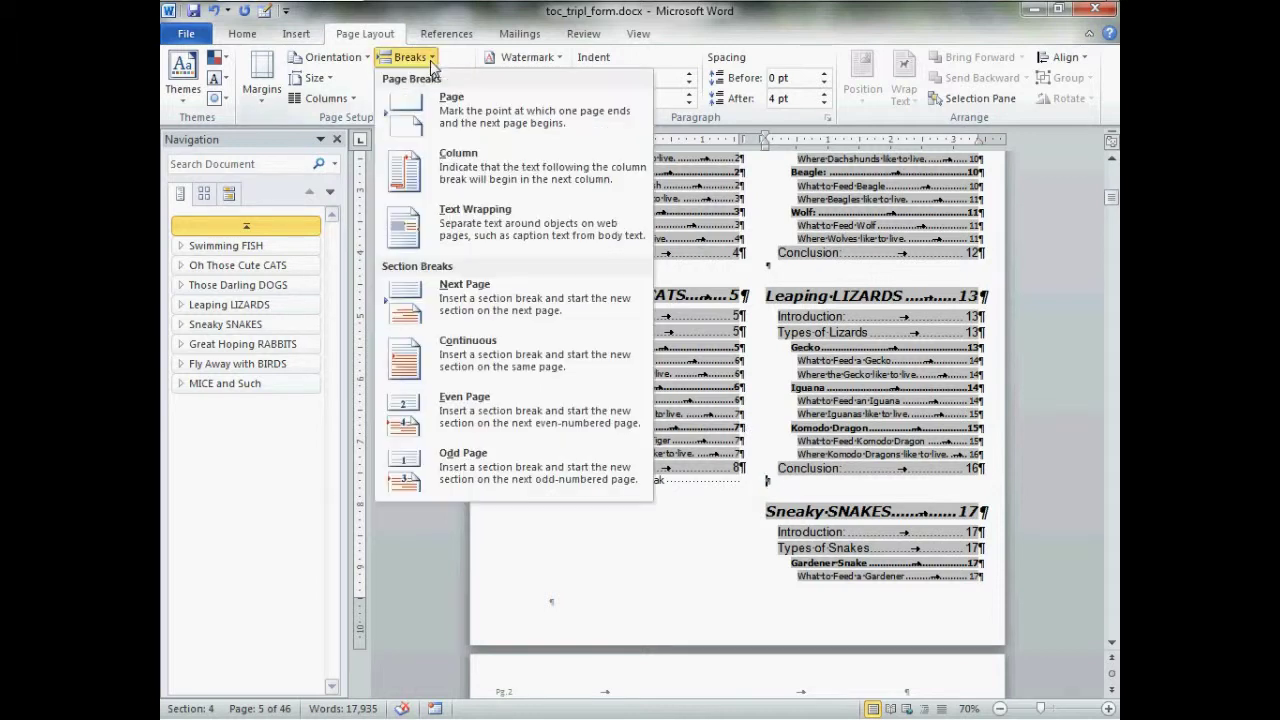
pyautogui.click(487, 178)
# - Insert a column break at the empty paragraph between the Great Hoping RABBITS and Fly Away with BIRDS sections
pyautogui.scroll(-8, 580, 357)
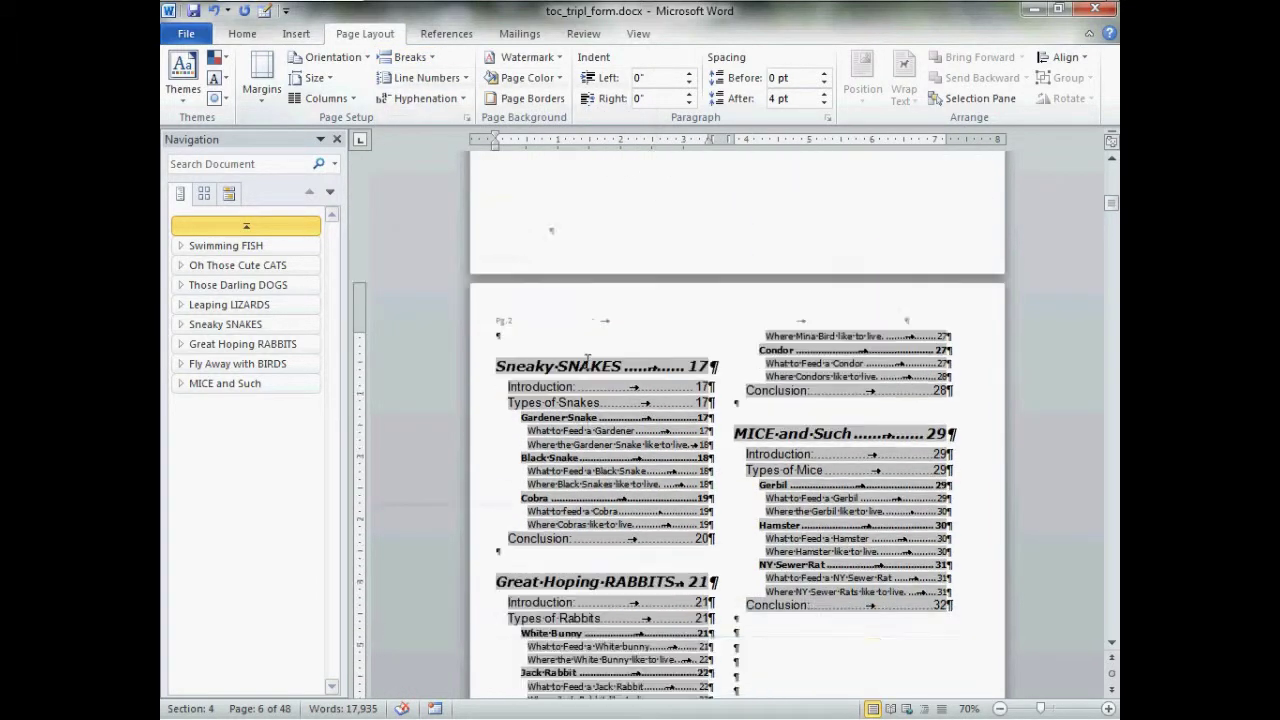
pyautogui.scroll(-2, 588, 356)
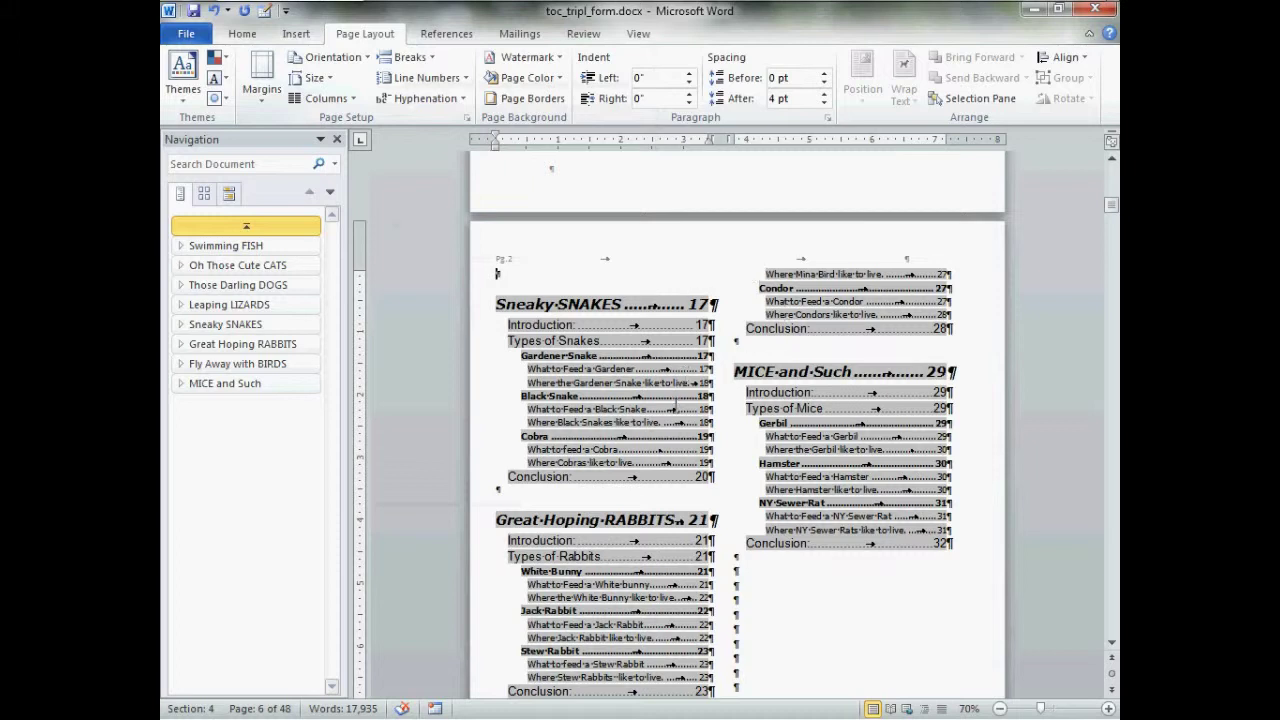
pyautogui.scroll(-6, 676, 405)
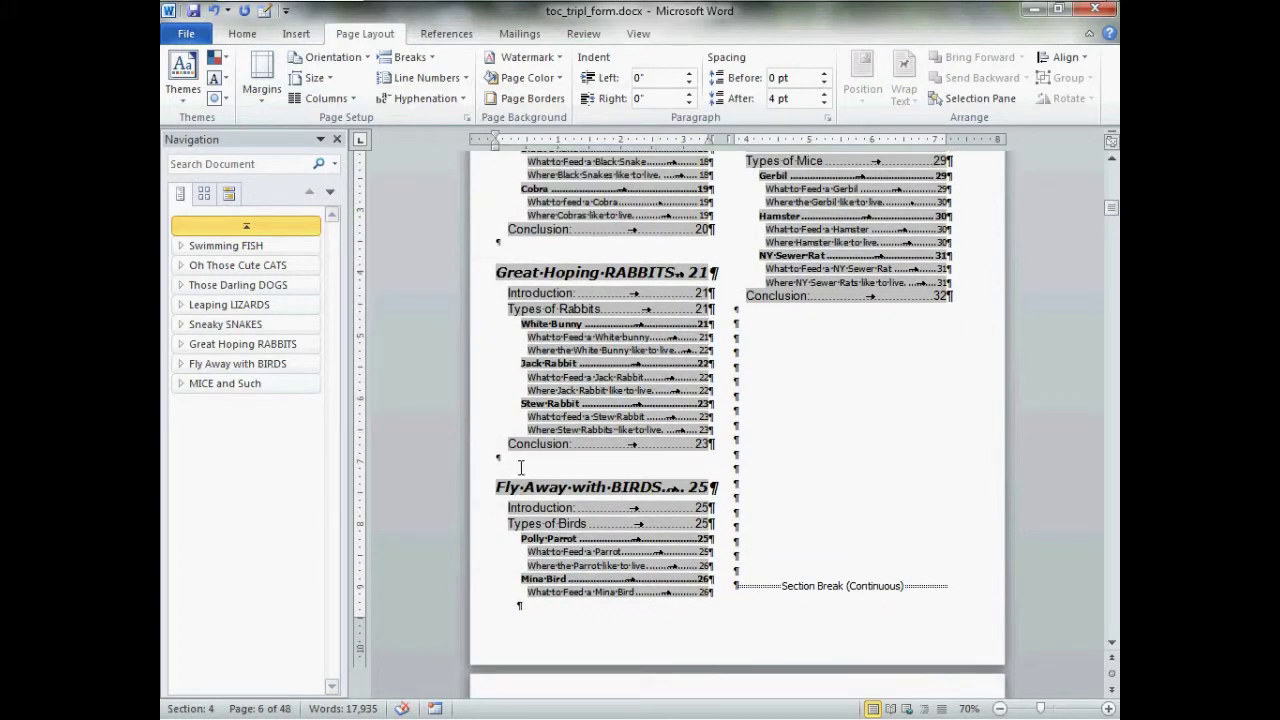
pyautogui.click(412, 58)
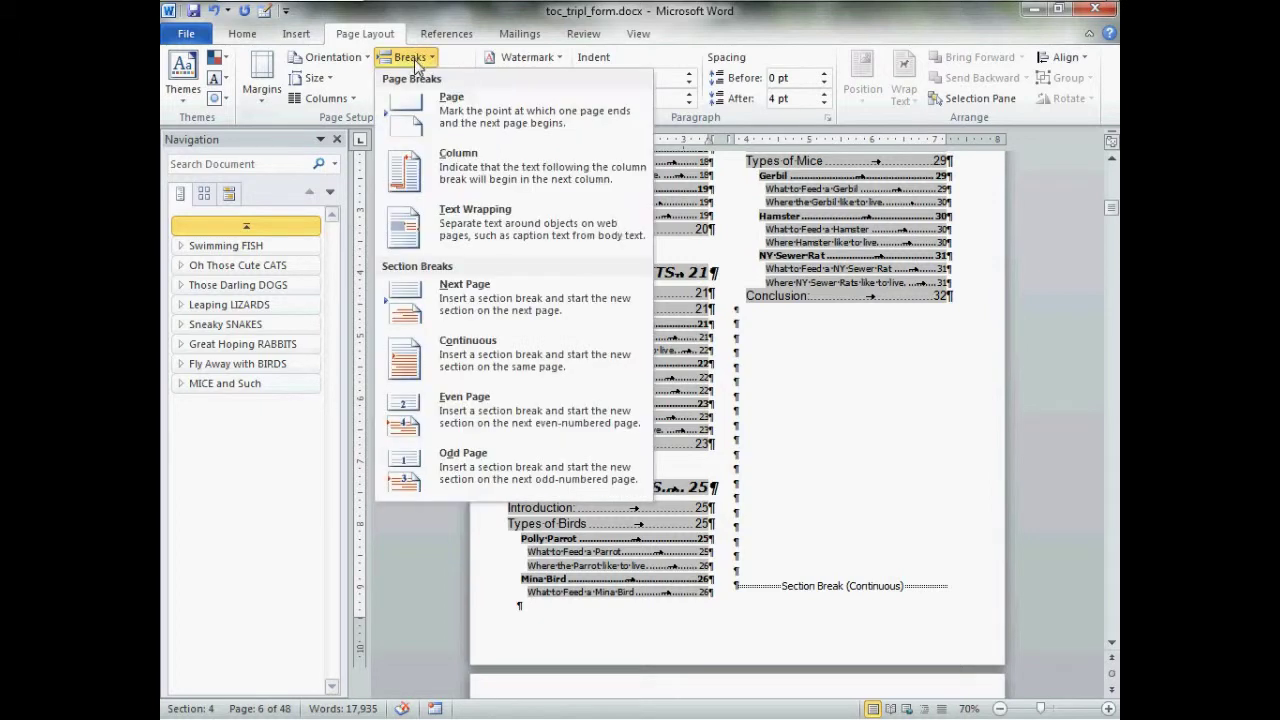
pyautogui.click(496, 170)
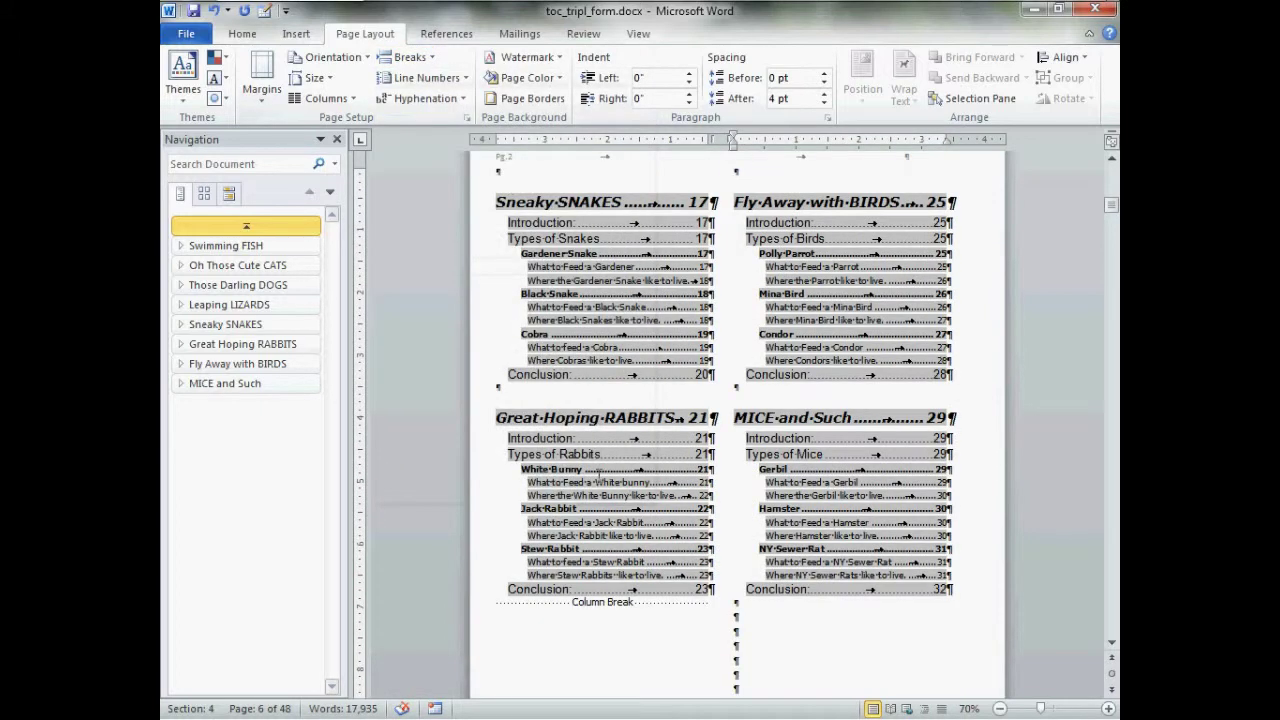
# - Review the two-column details pages without paragraph marks, turn the marks back on and check the column breaks
pyautogui.scroll(-1, 599, 485)
pyautogui.scroll(2, 632, 533)
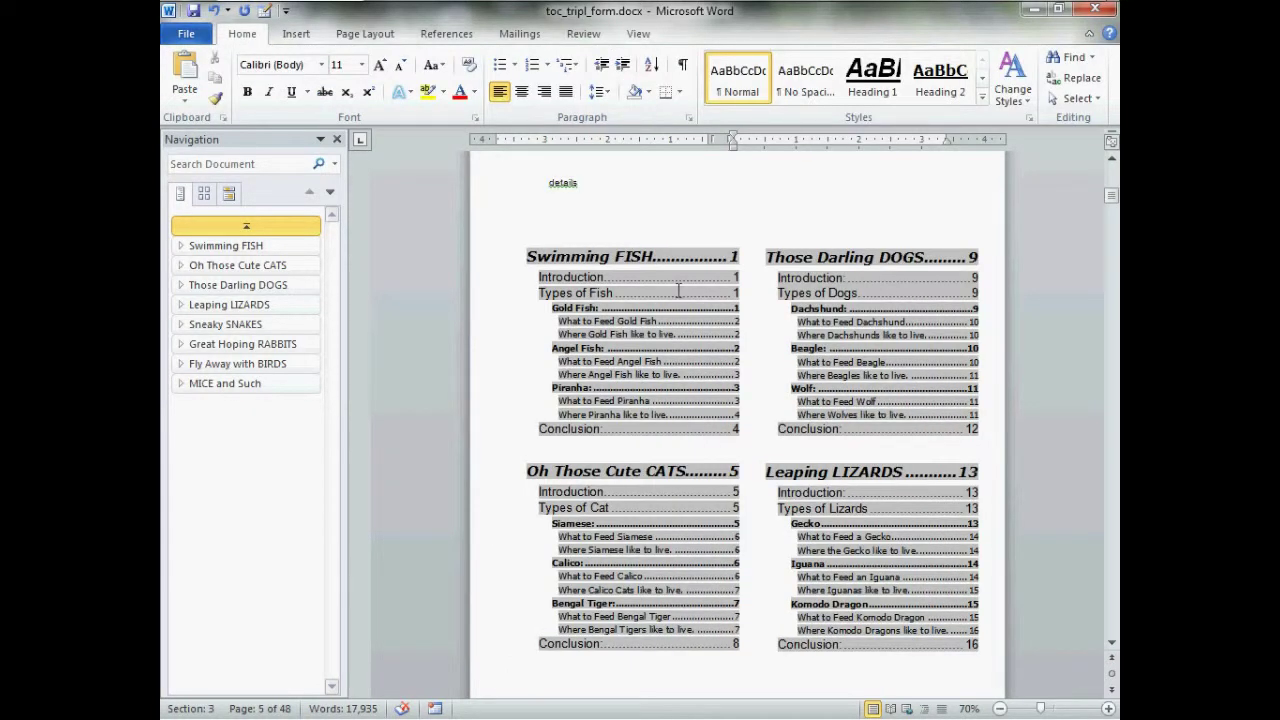
pyautogui.click(682, 64)
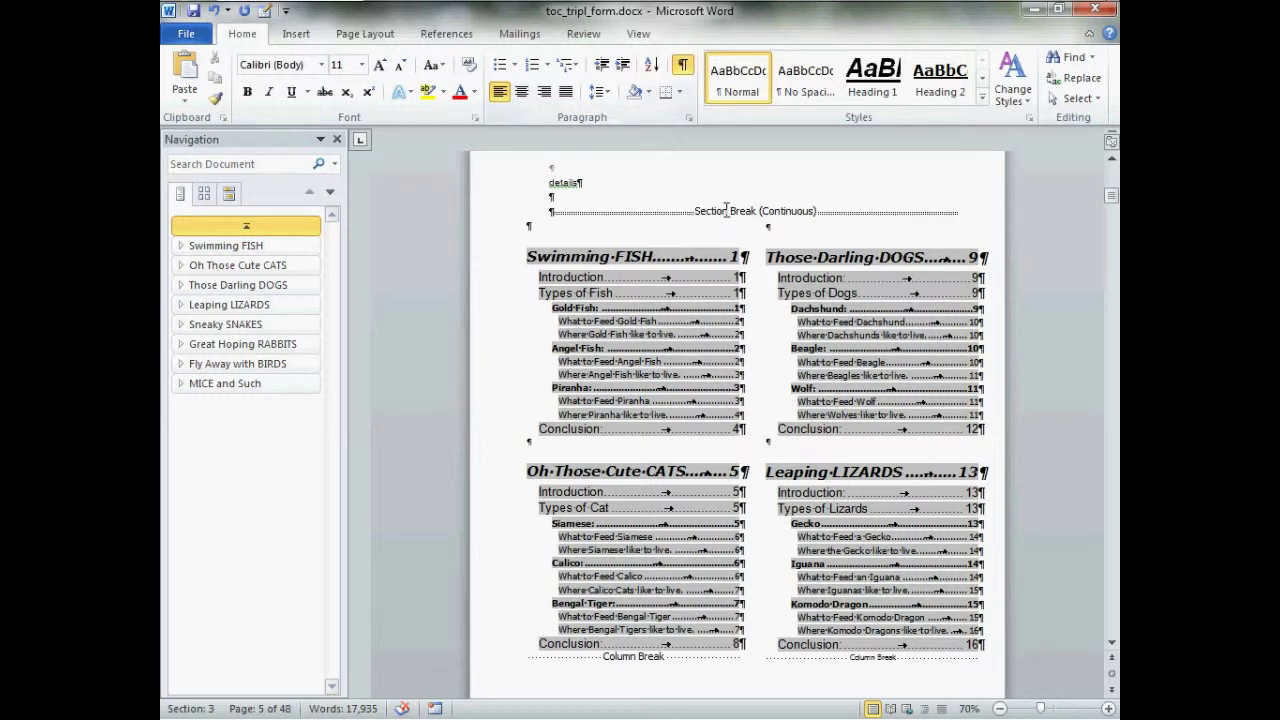
pyautogui.scroll(-5, 711, 424)
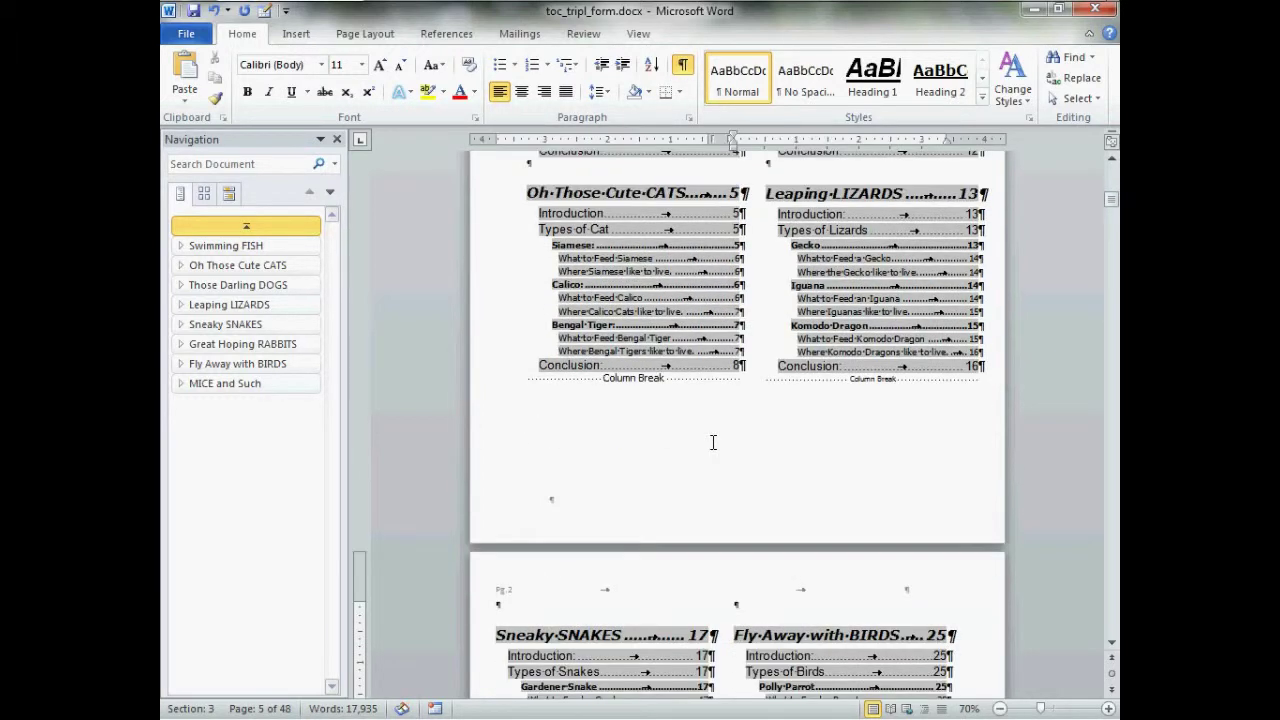
pyautogui.scroll(5, 680, 382)
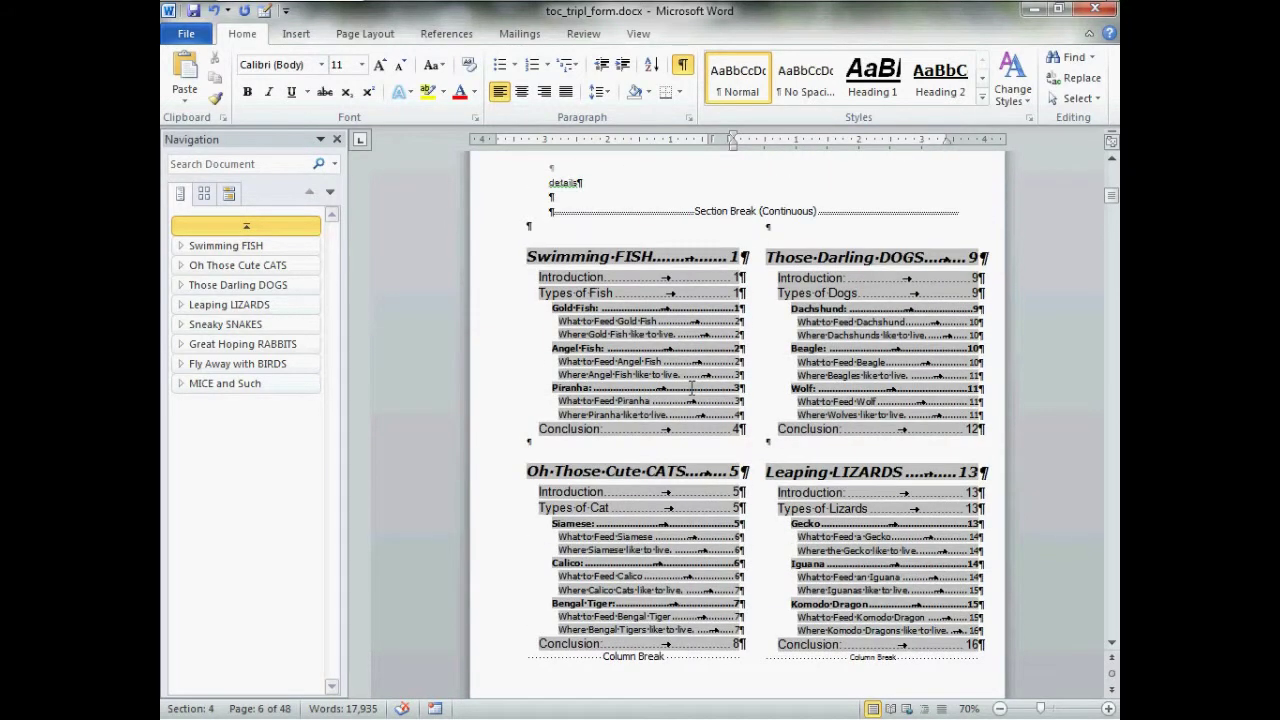
# - Draw a wide text box beside the details line above the table of contents and enter "Contents in Details" in it
pyautogui.click(298, 35)
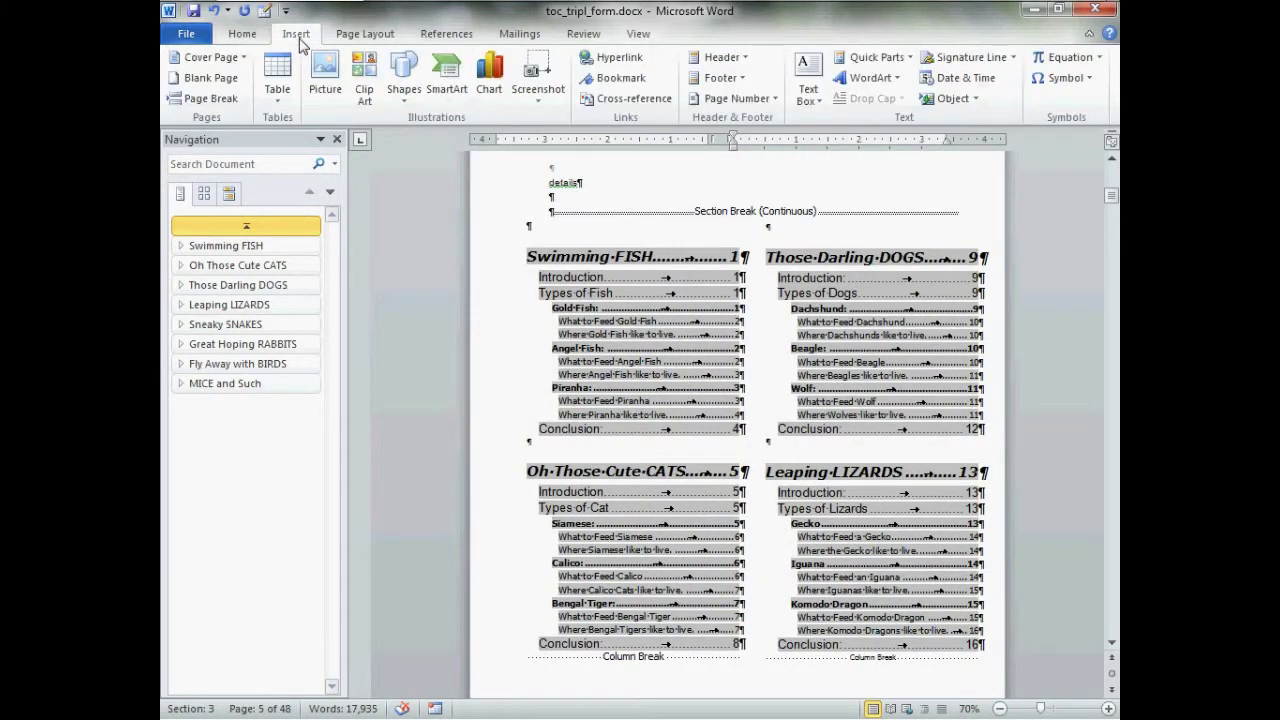
pyautogui.click(810, 104)
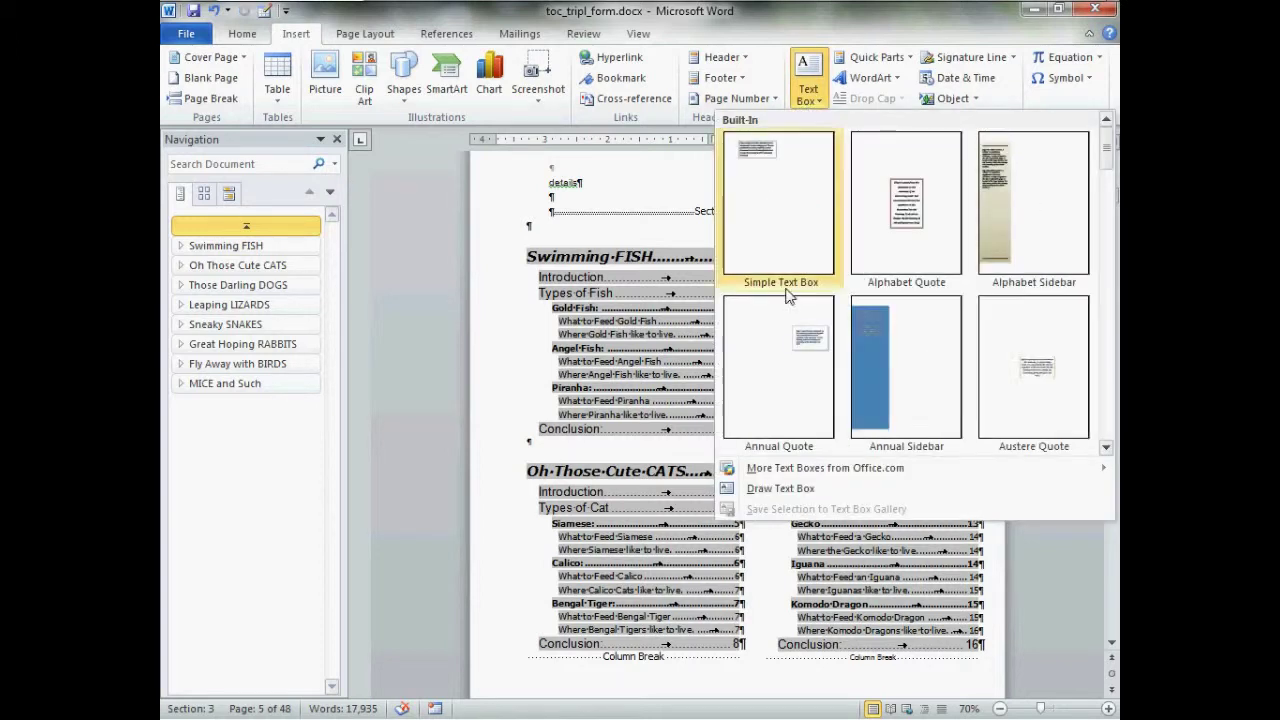
pyautogui.click(781, 489)
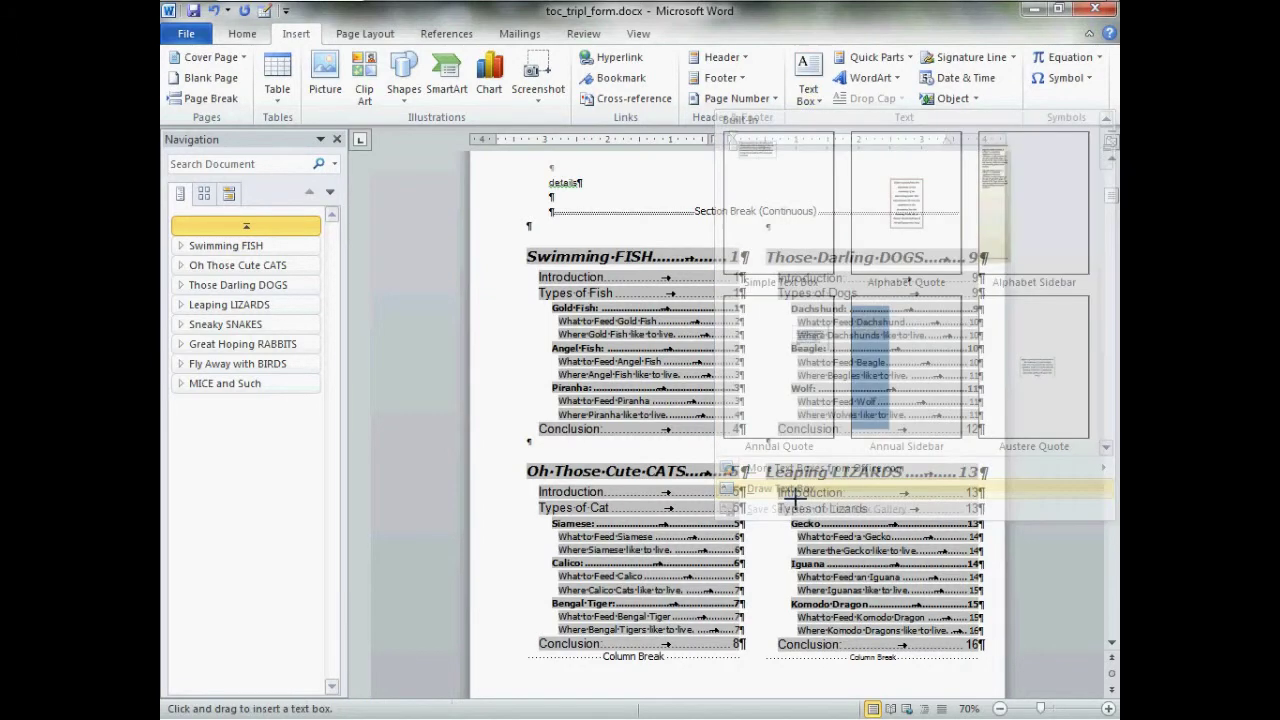
pyautogui.scroll(2, 748, 388)
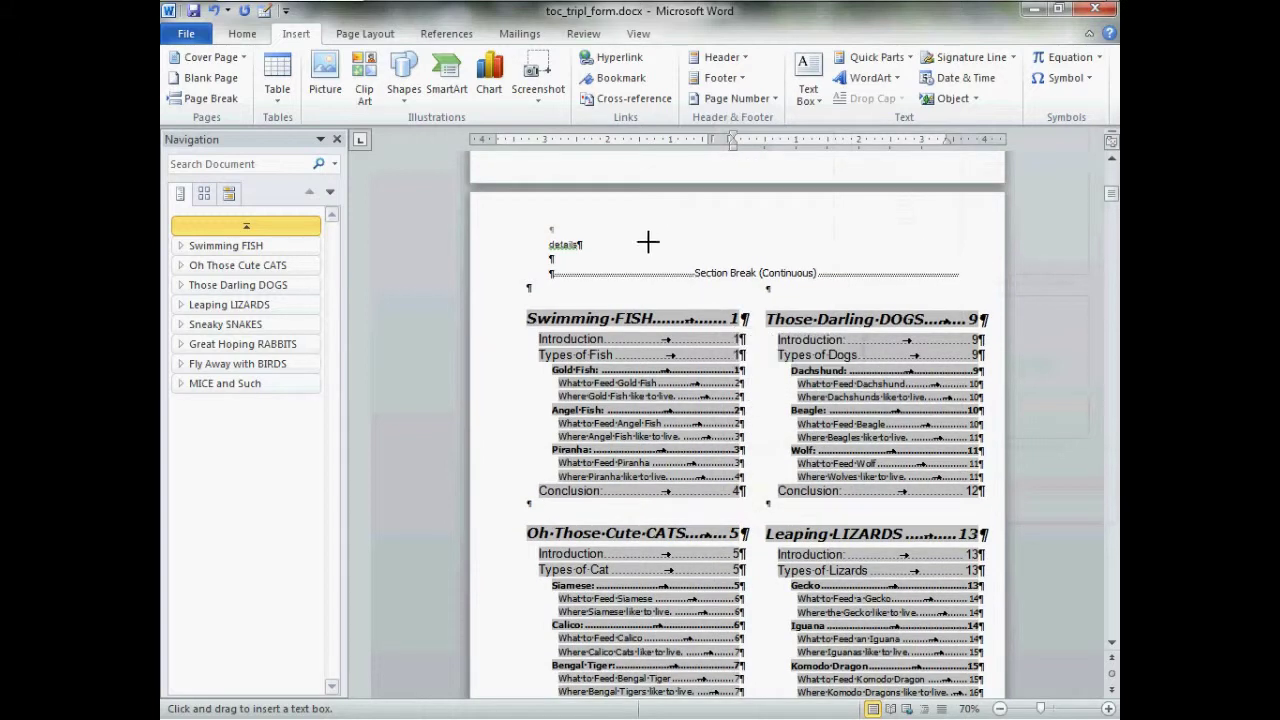
pyautogui.moveTo(627, 218)
pyautogui.mouseDown()
pyautogui.moveTo(650, 260)
pyautogui.moveTo(884, 268)
pyautogui.moveTo(870, 257)
pyautogui.mouseUp()
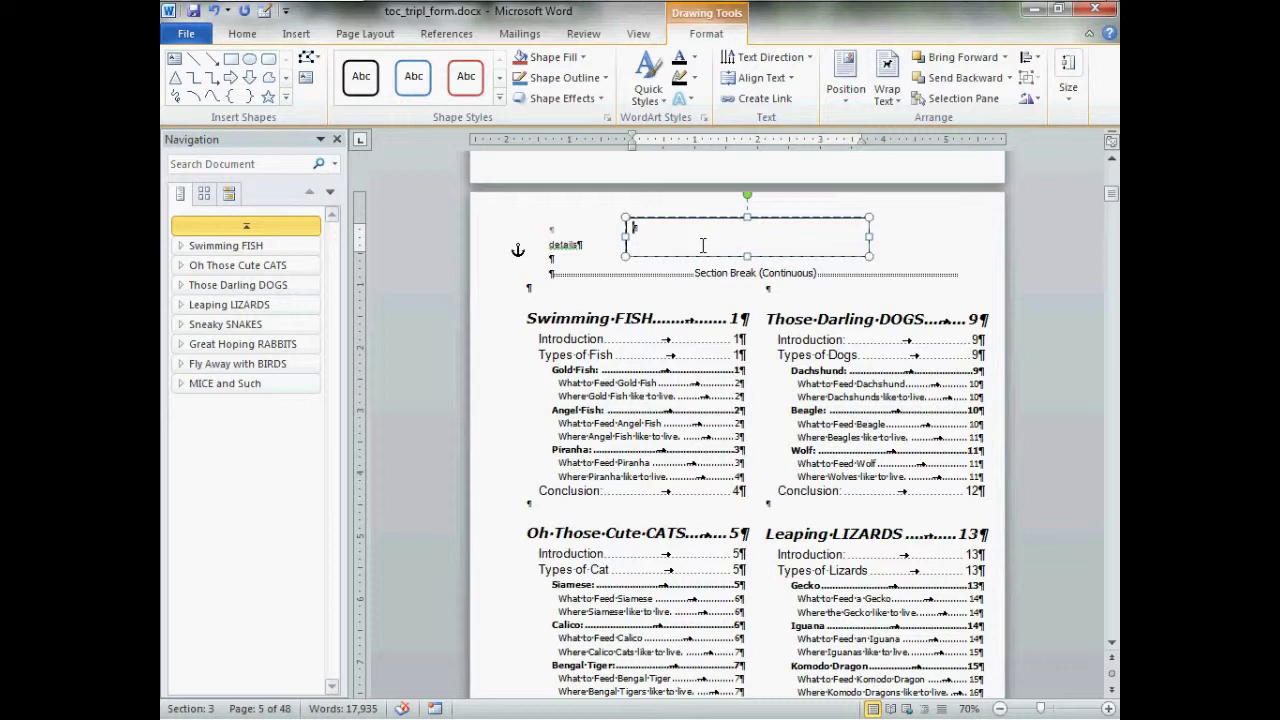
pyautogui.write('Contents in De')
pyautogui.write('tails')
# - Select the Contents in Details text in the text box and change its font to Bookman Old Style
pyautogui.tripleClick(697, 243)
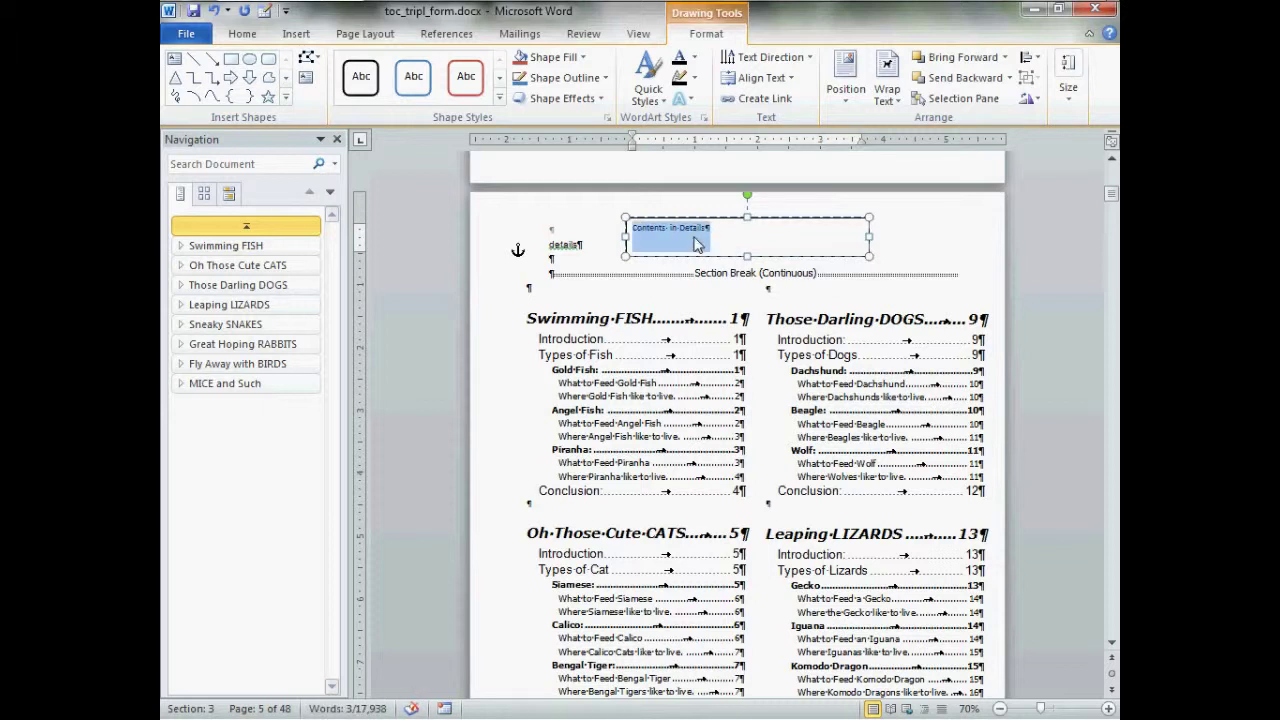
pyautogui.rightClick(697, 243)
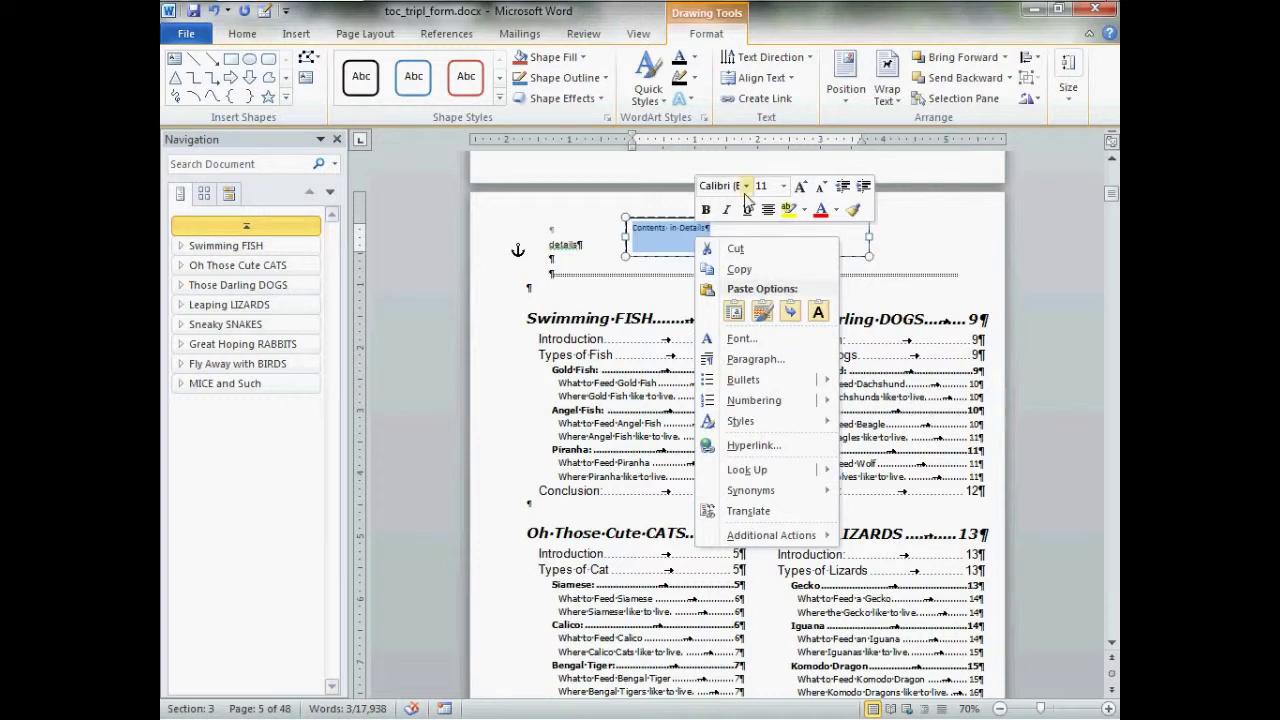
pyautogui.click(745, 188)
pyautogui.scroll(-6, 749, 420)
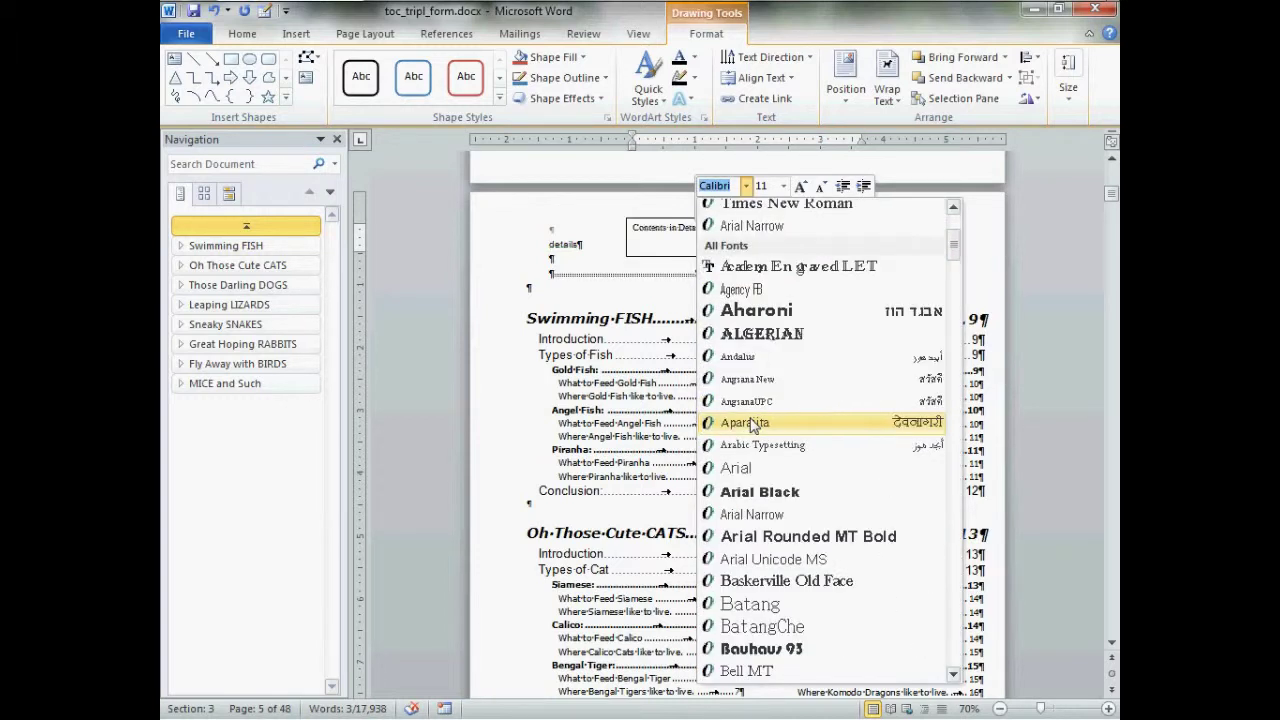
pyautogui.scroll(-3, 753, 427)
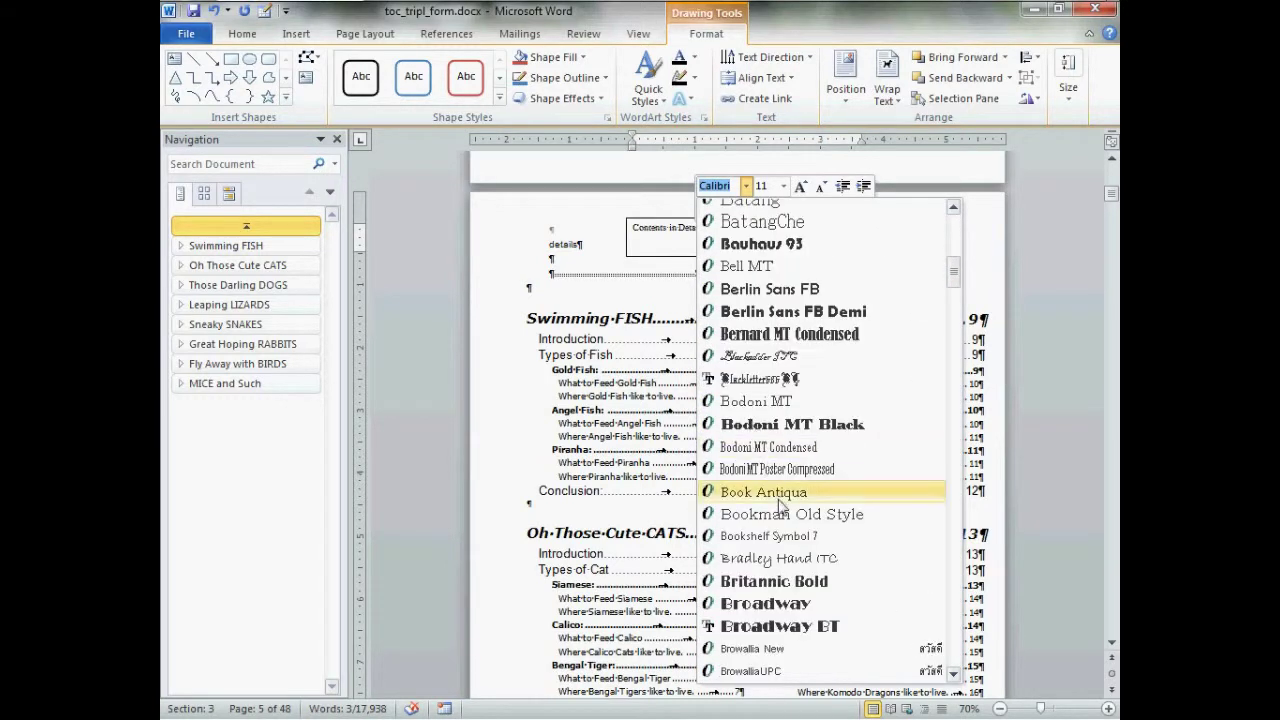
pyautogui.click(783, 514)
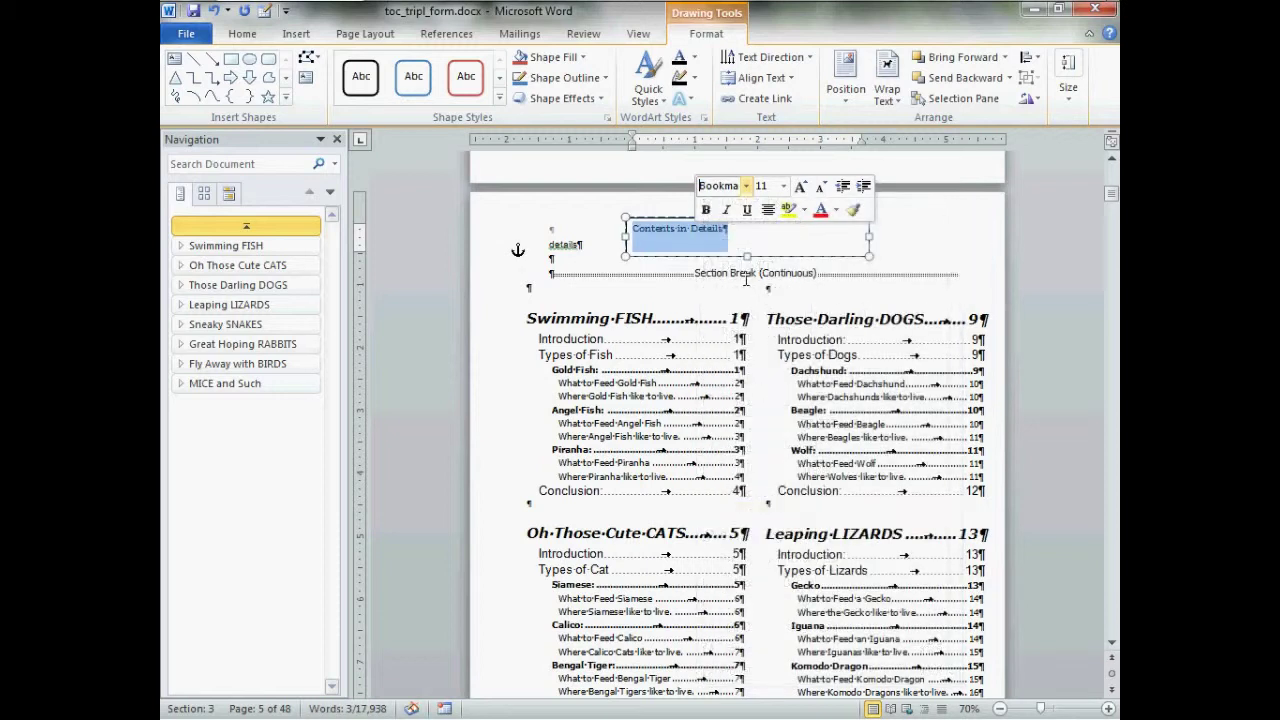
# - Set the Contents in Details title text to size 22 and italic
pyautogui.click(784, 188)
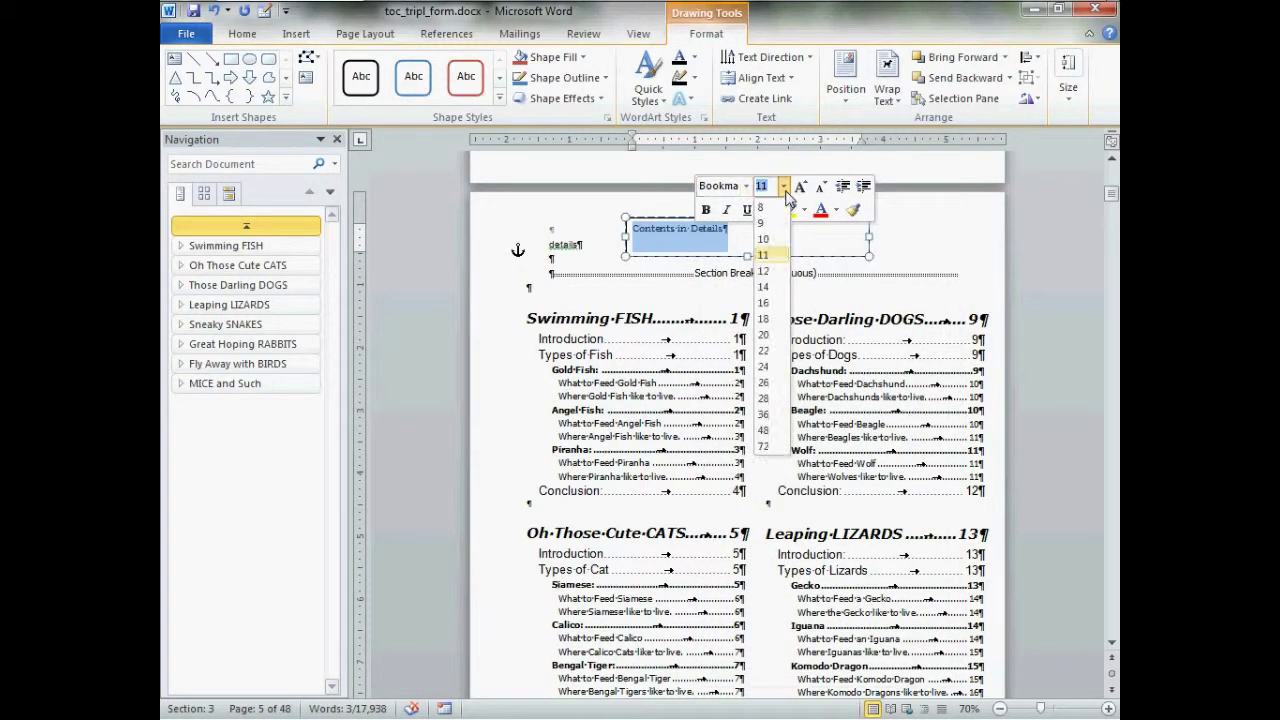
pyautogui.click(774, 352)
pyautogui.click(726, 210)
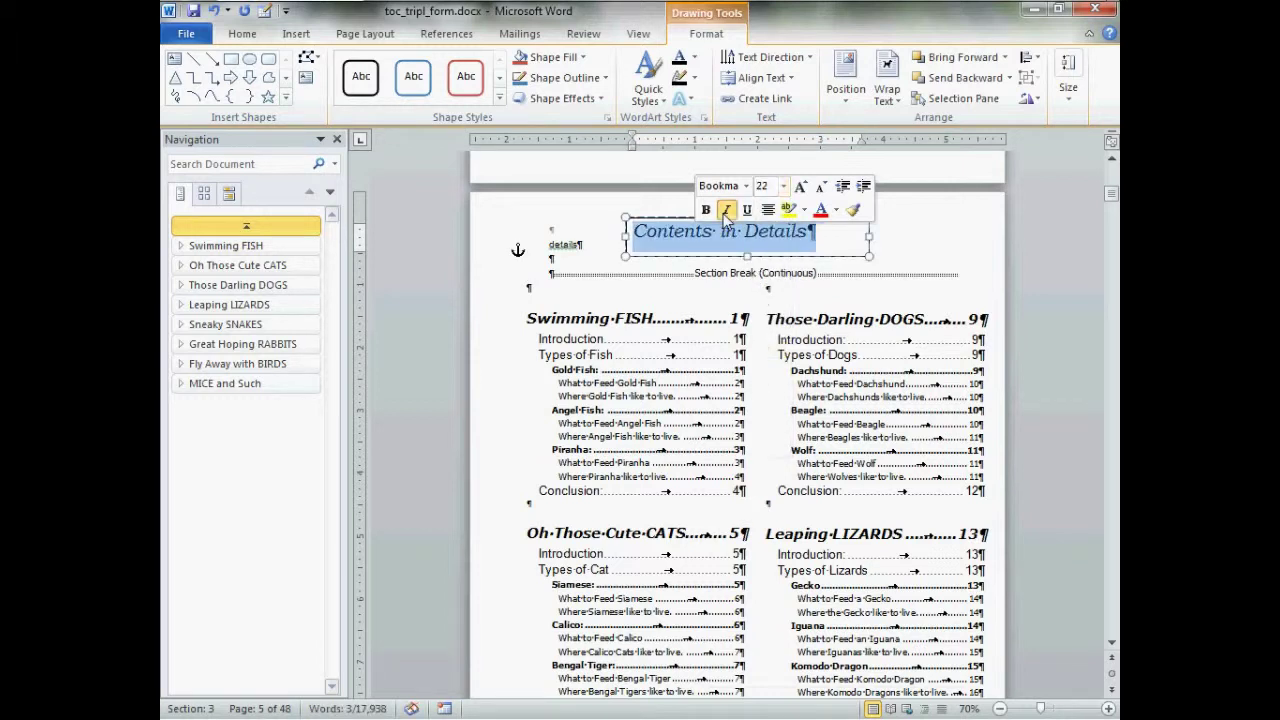
pyautogui.click(924, 248)
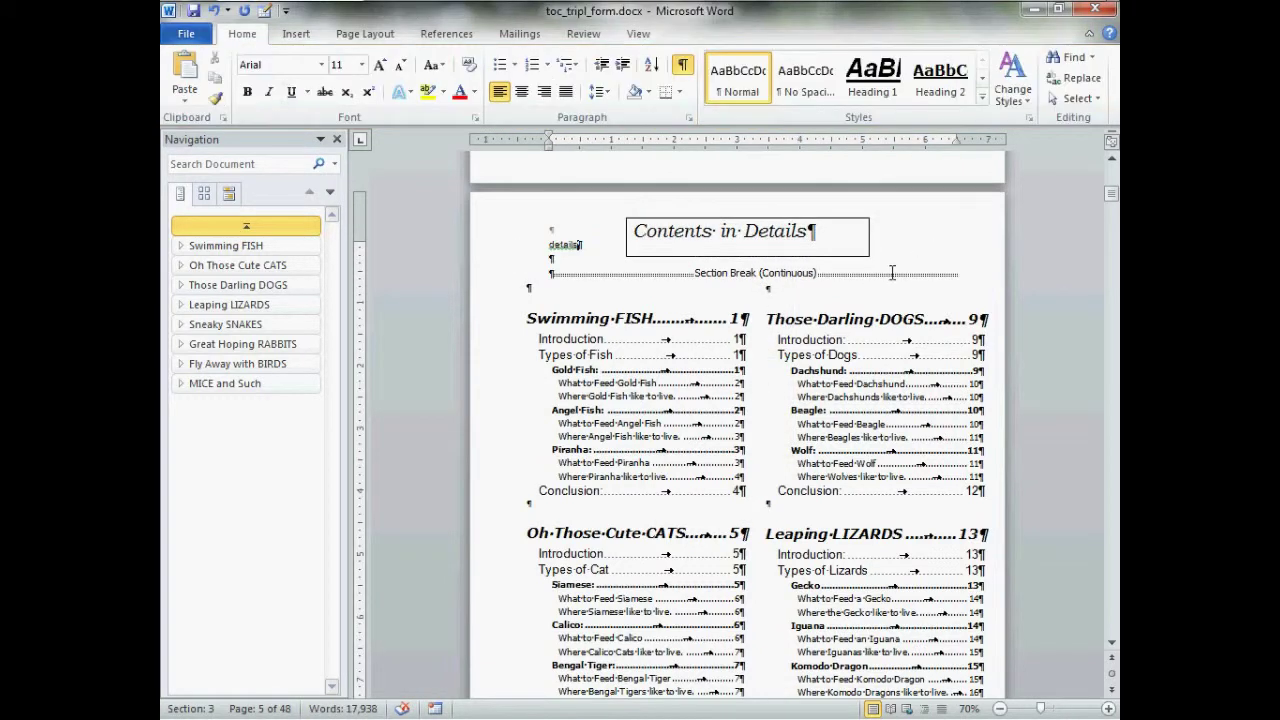
# - Remove the outline of the Contents in Details text box by setting its line color to No line
pyautogui.click(843, 256)
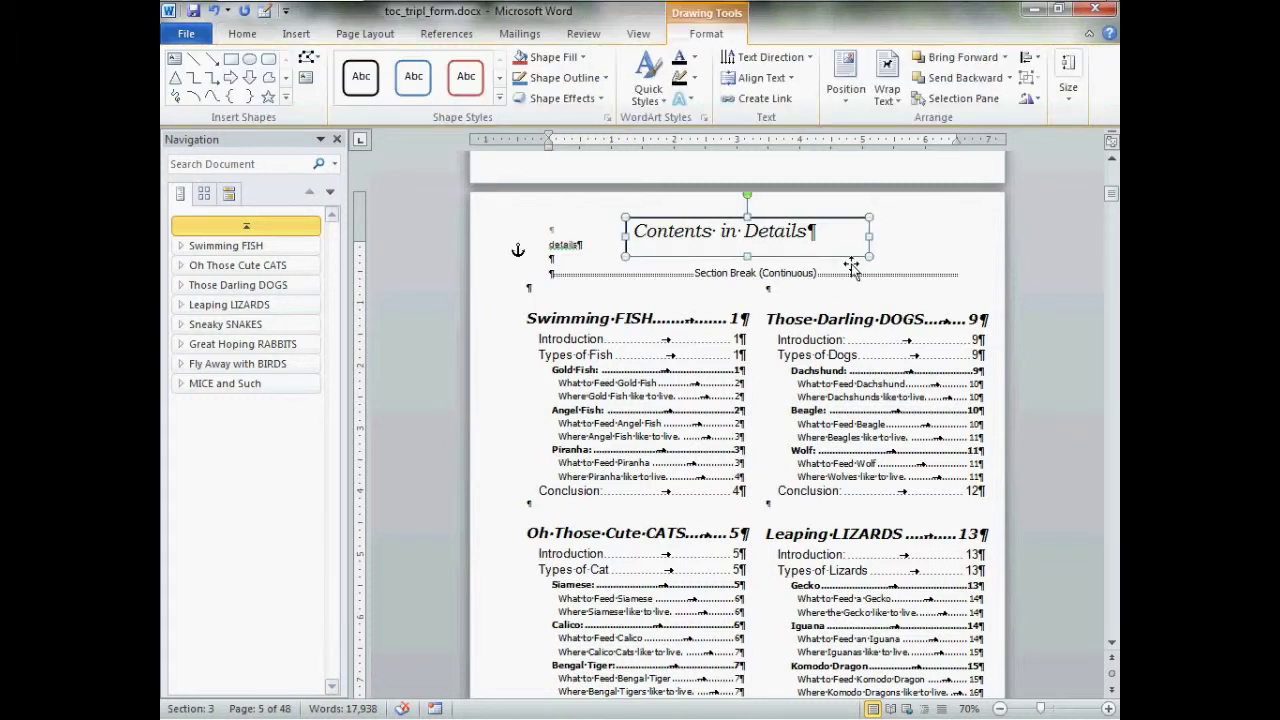
pyautogui.rightClick(850, 266)
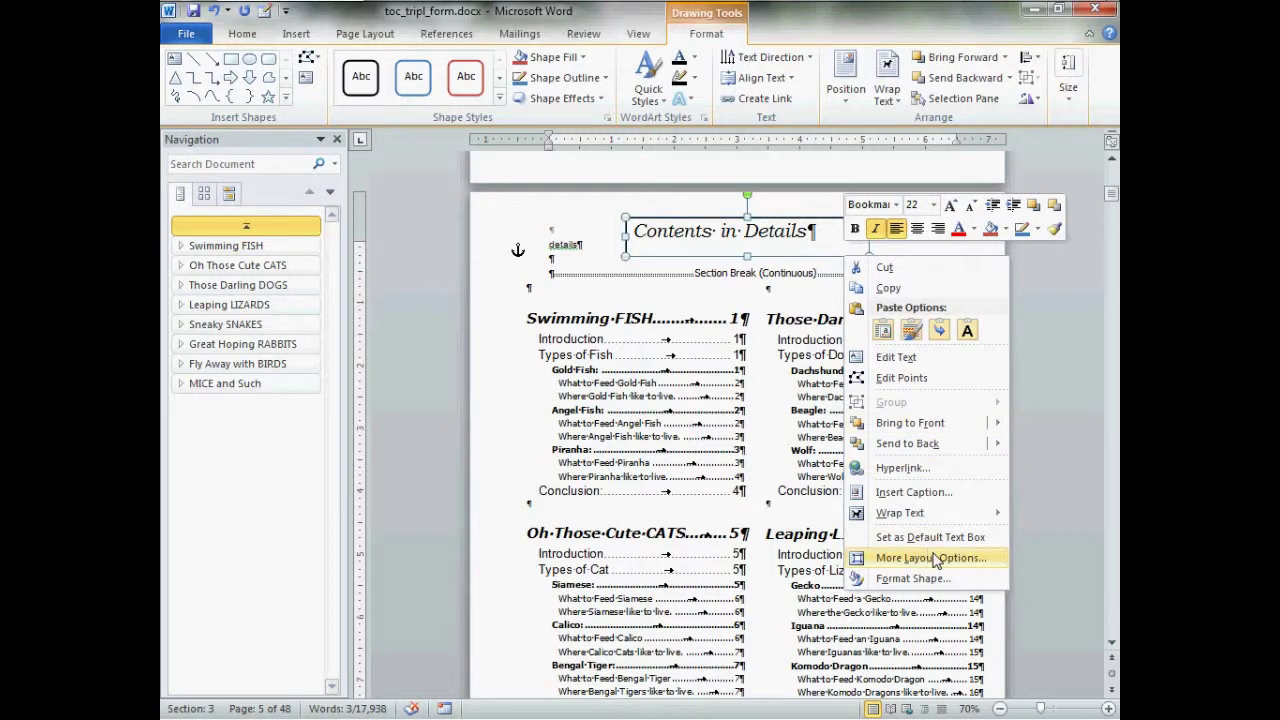
pyautogui.click(972, 580)
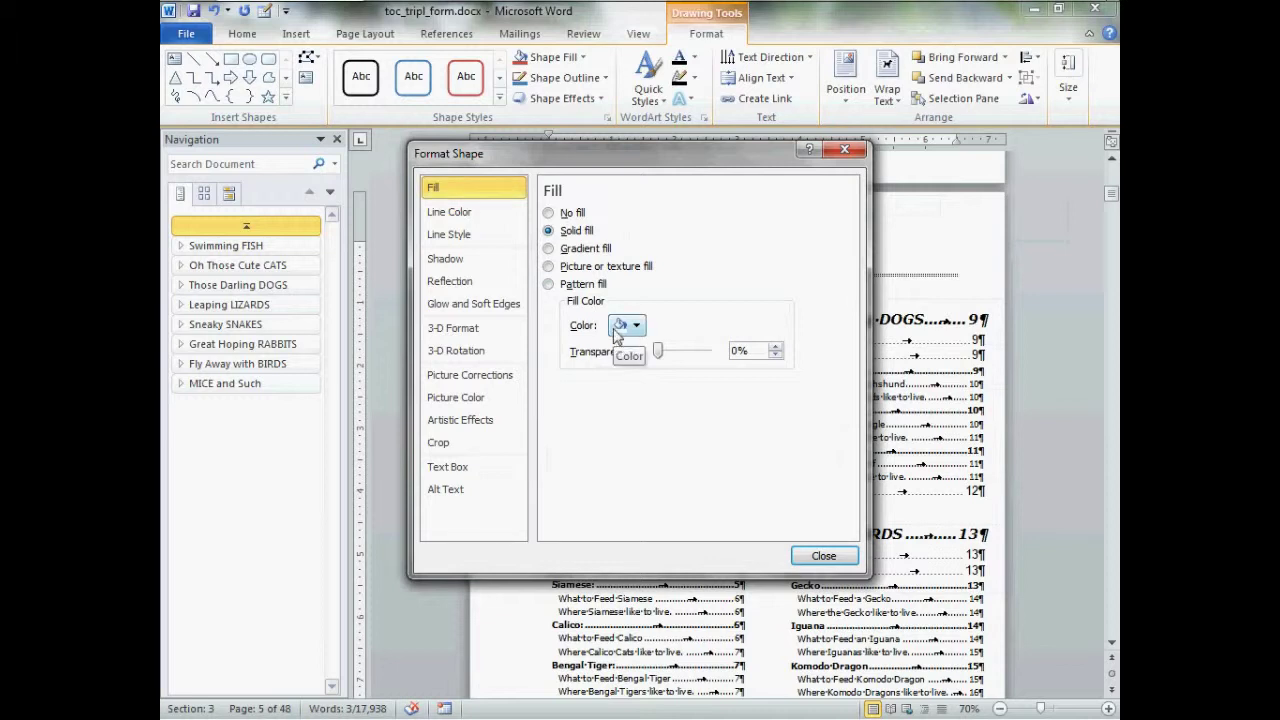
pyautogui.click(480, 215)
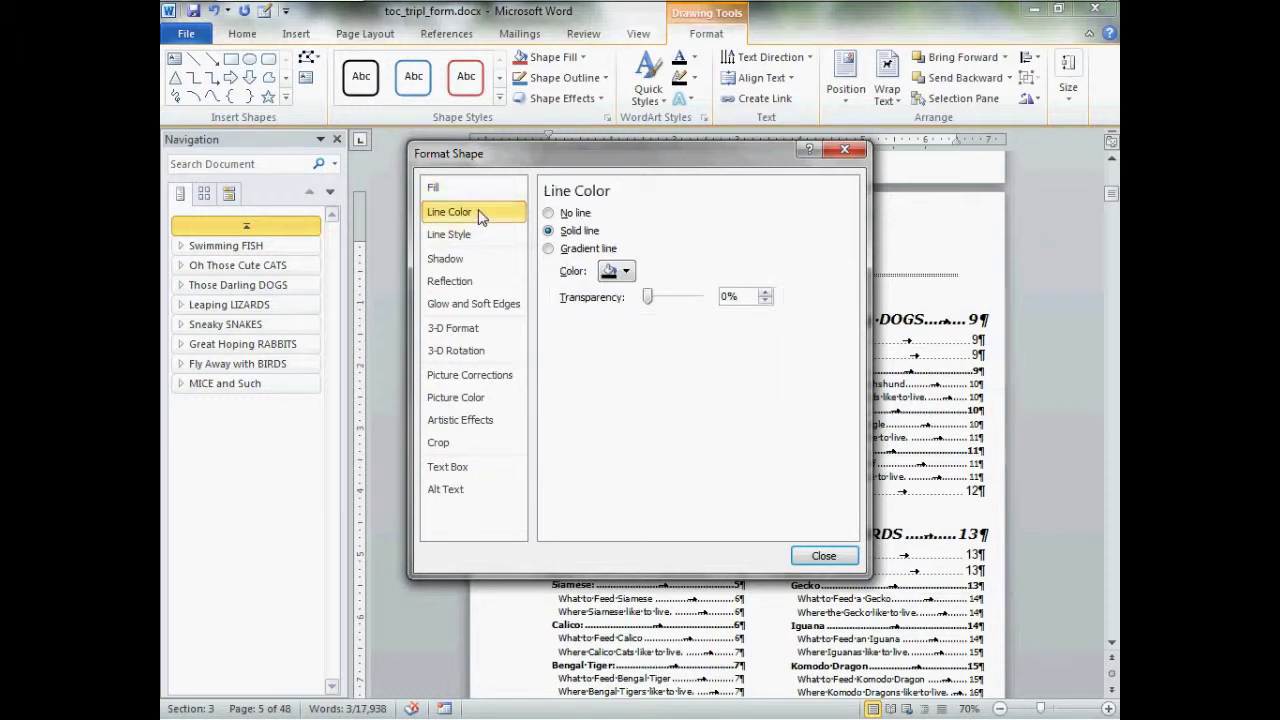
pyautogui.click(550, 213)
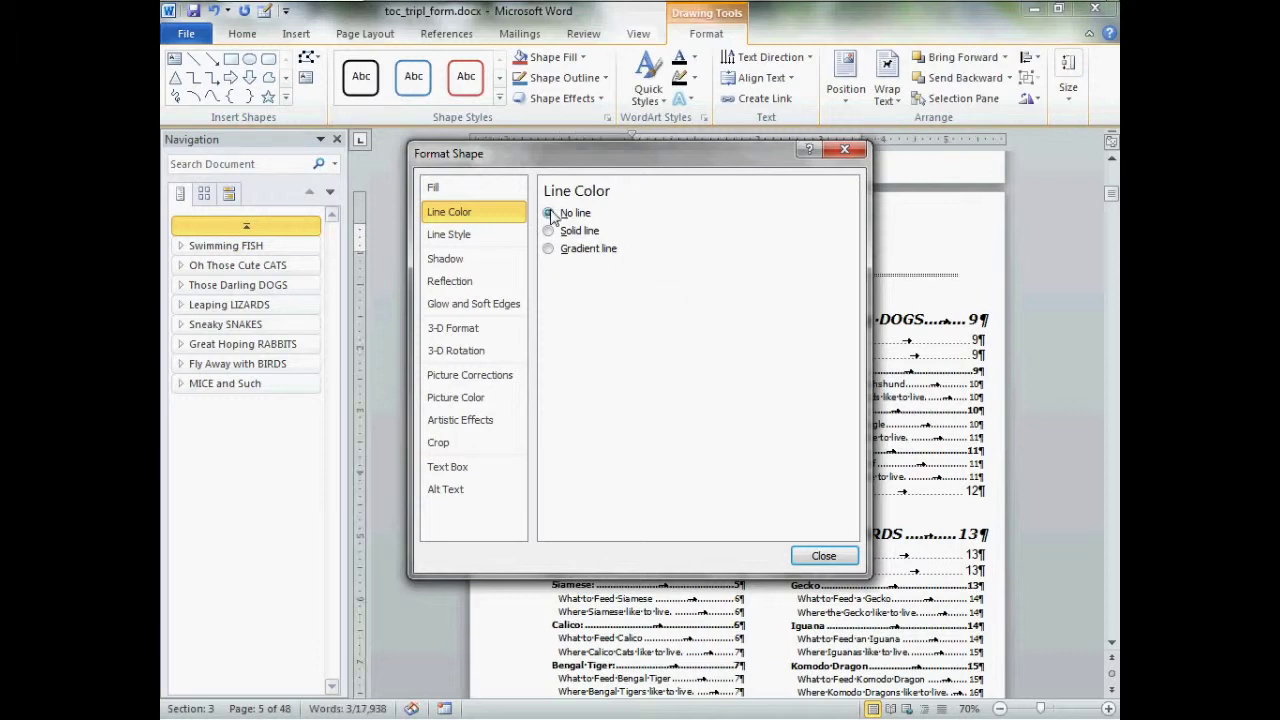
pyautogui.click(826, 556)
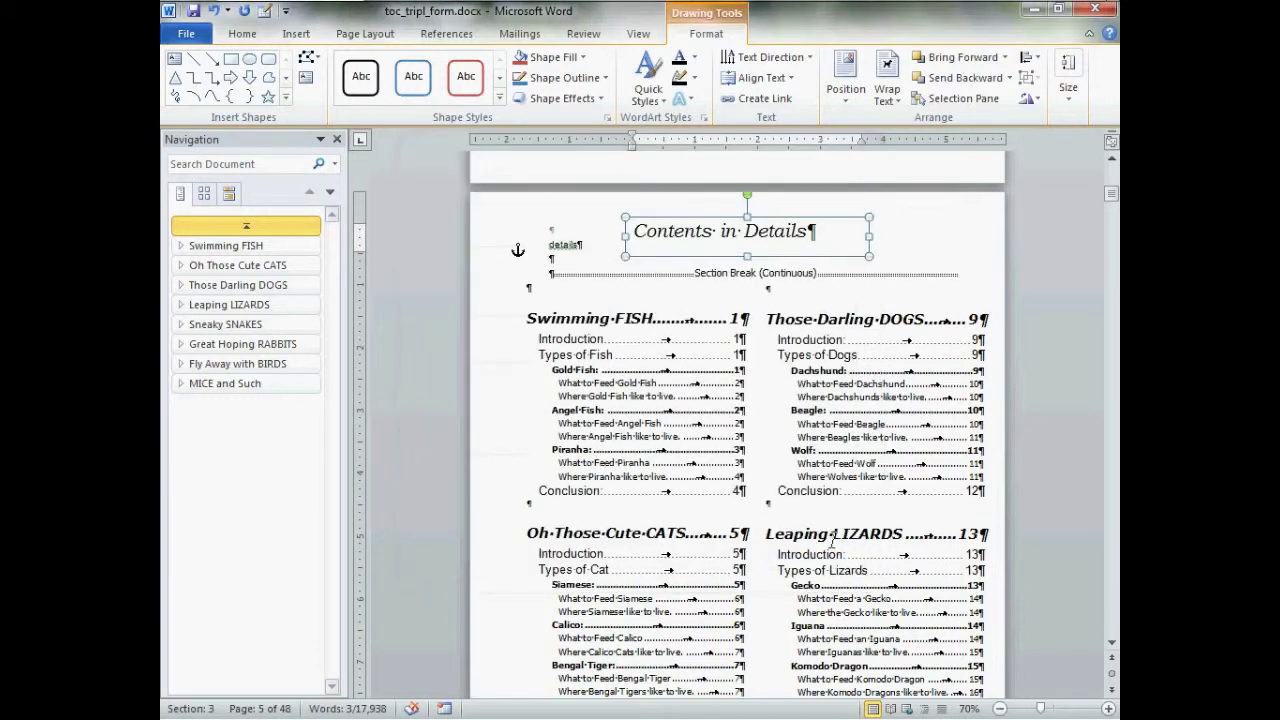
pyautogui.click(845, 296)
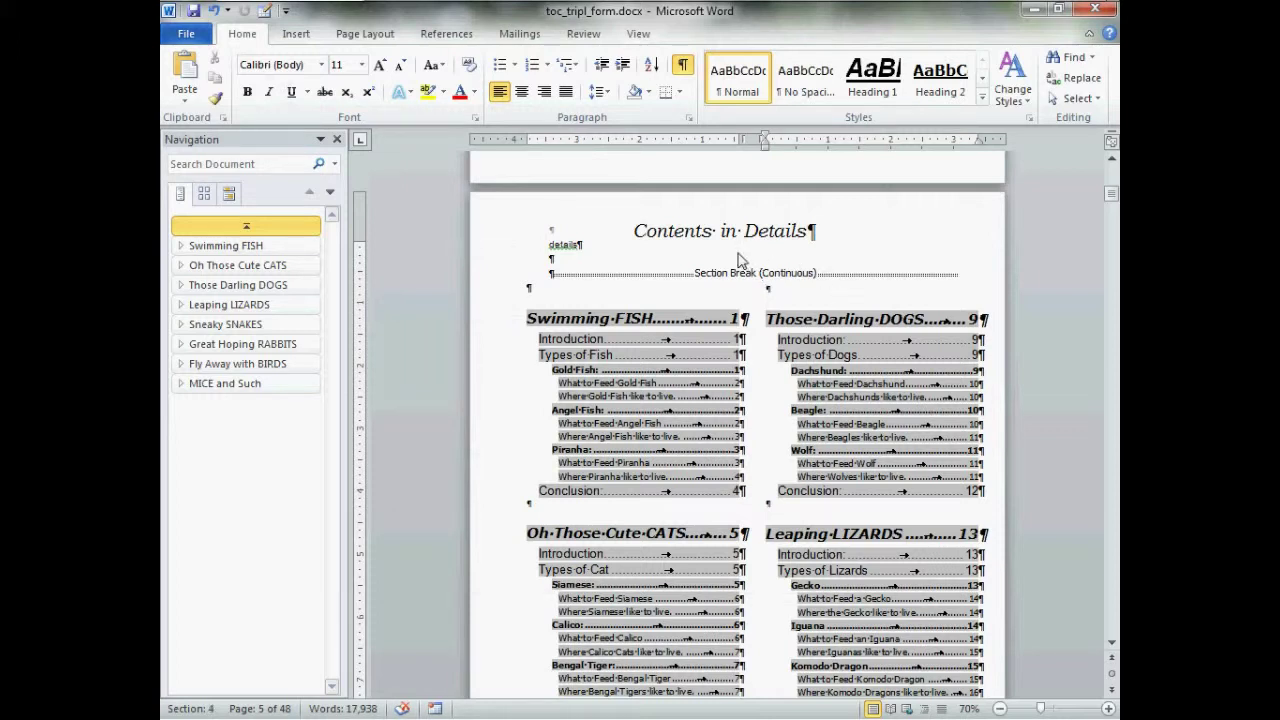
# - Copy the Contents in Details text box to the second details page, above the Sneaky SNAKES and Fly Away with BIRDS columns
pyautogui.click(735, 256)
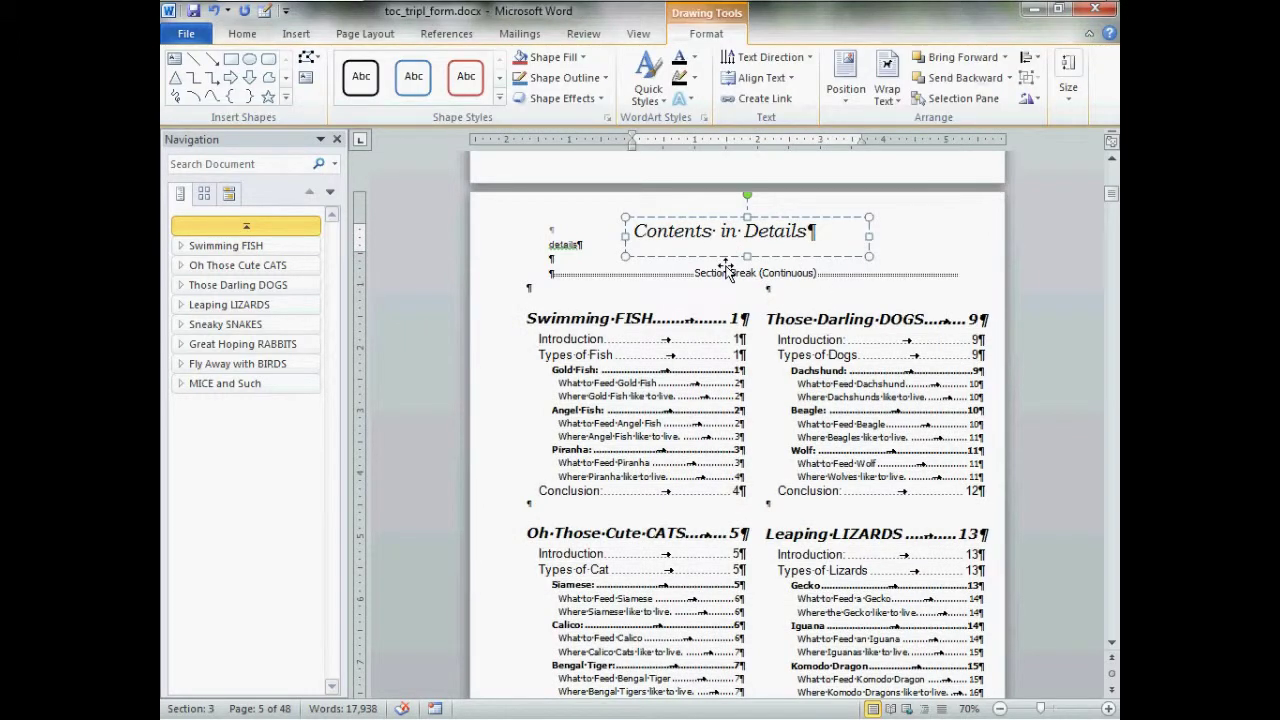
pyautogui.click(725, 258)
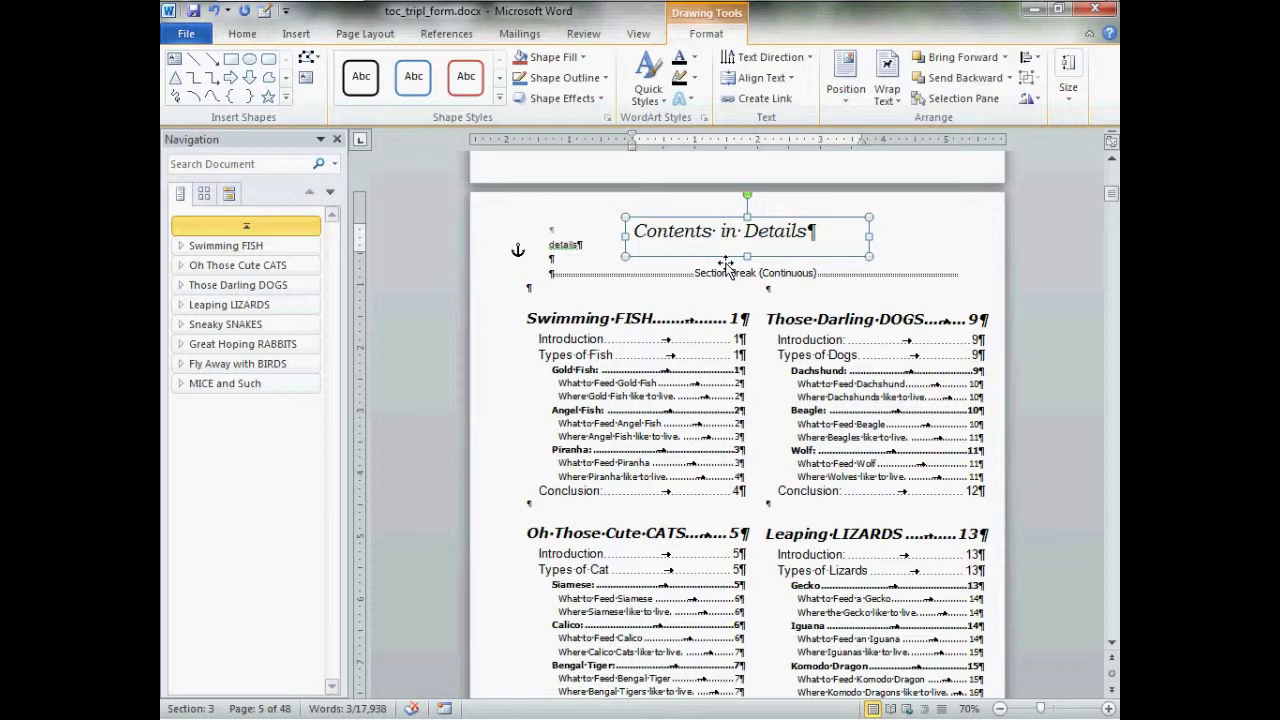
pyautogui.scroll(-10, 712, 320)
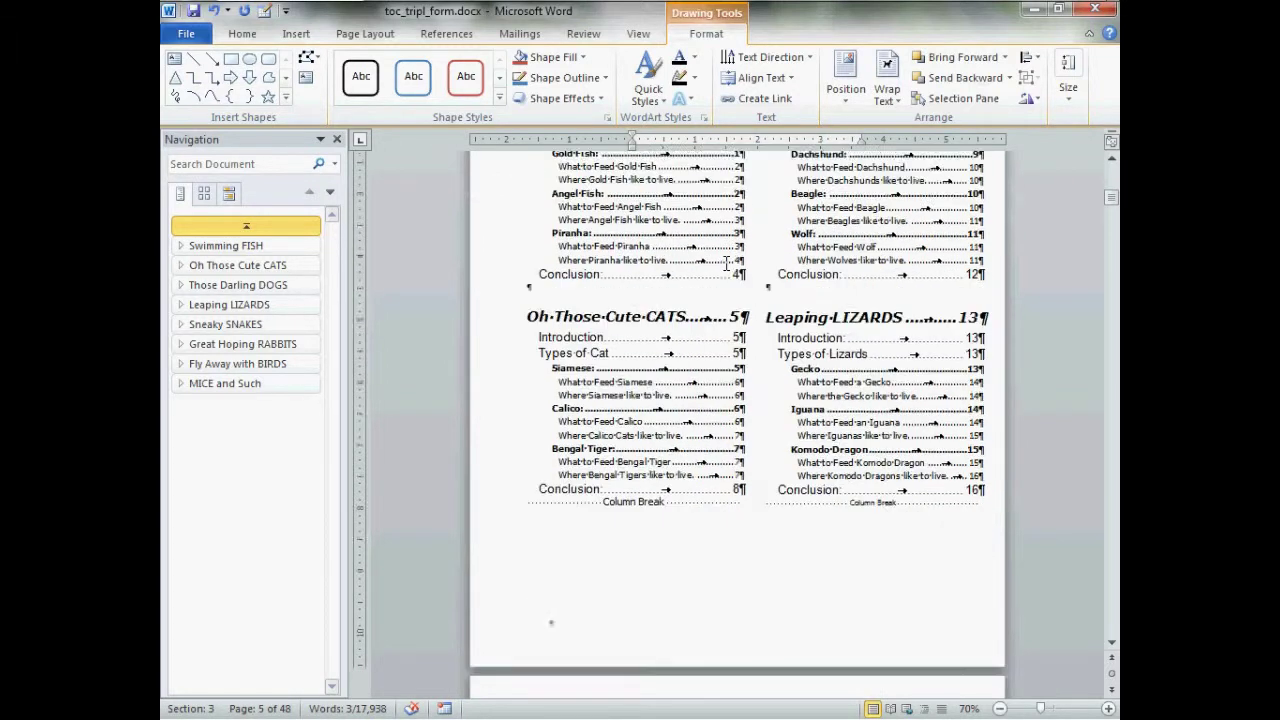
pyautogui.scroll(-1, 712, 320)
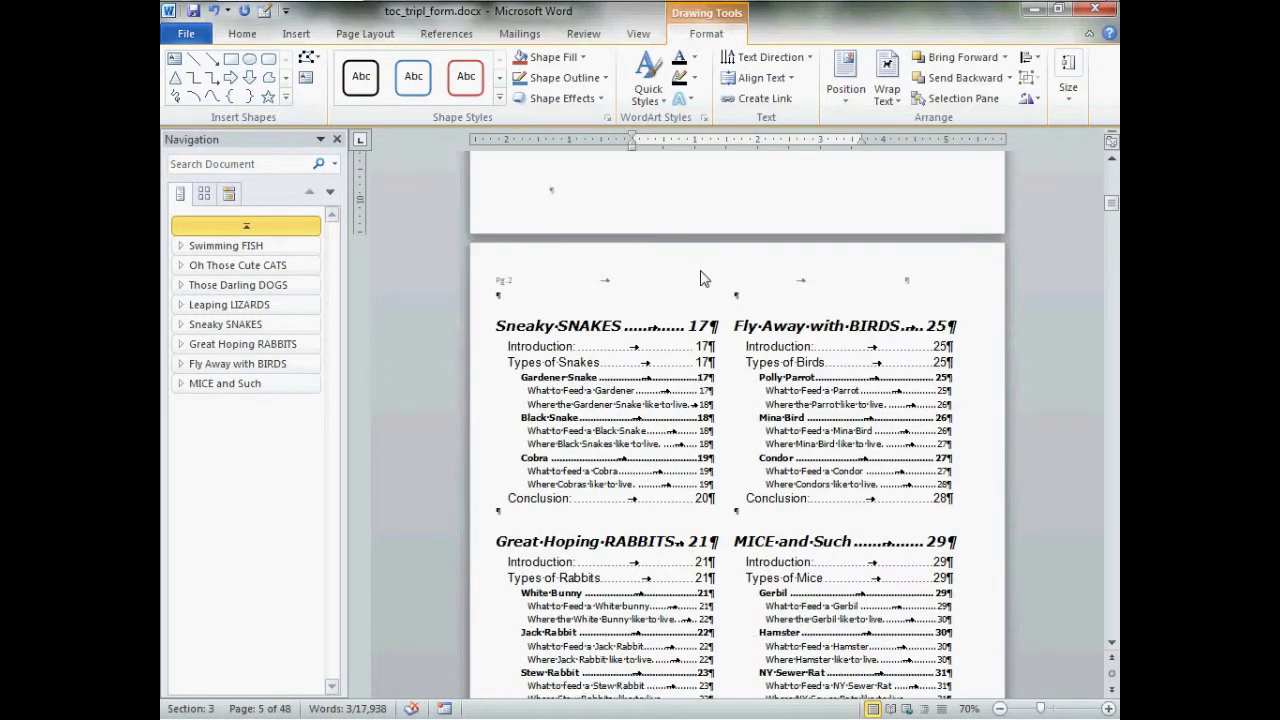
pyautogui.click(748, 303)
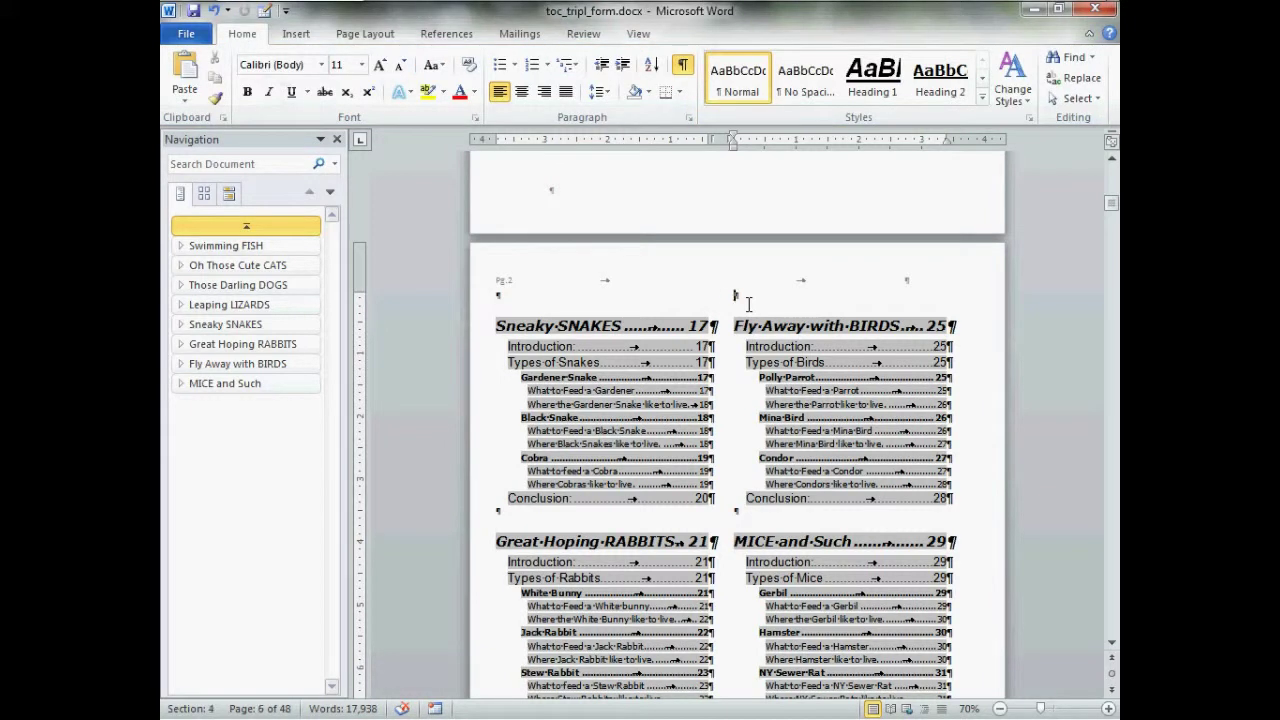
pyautogui.click(748, 300)
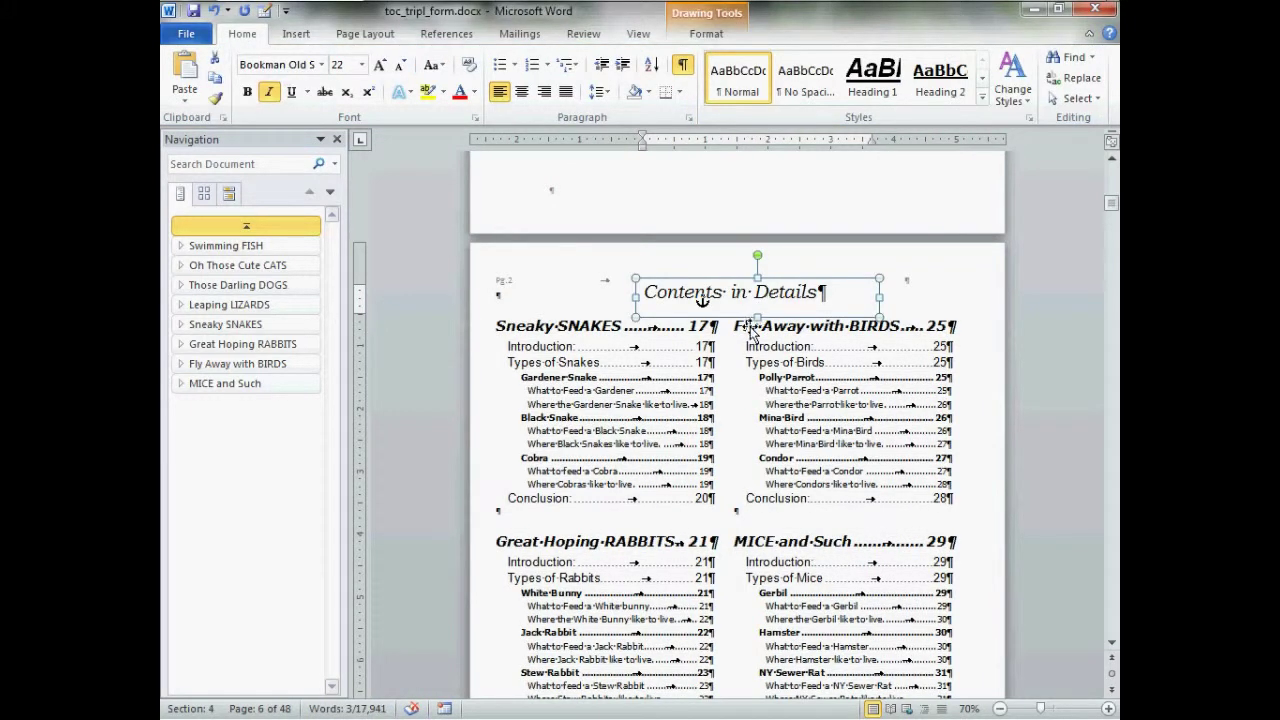
pyautogui.moveTo(749, 318); pyautogui.dragTo(749, 312)
# - Move the title box on the first details page slightly down and to the right, just above the continuous section break
pyautogui.scroll(5, 745, 316)
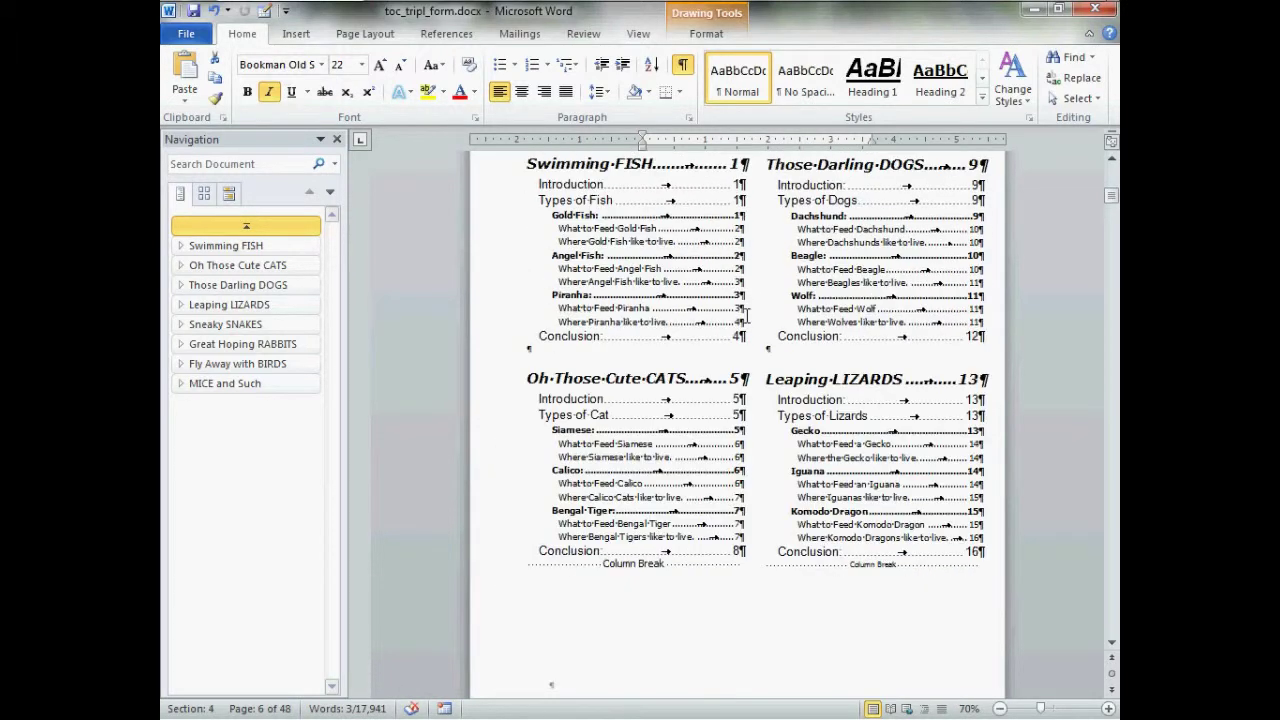
pyautogui.scroll(5, 745, 316)
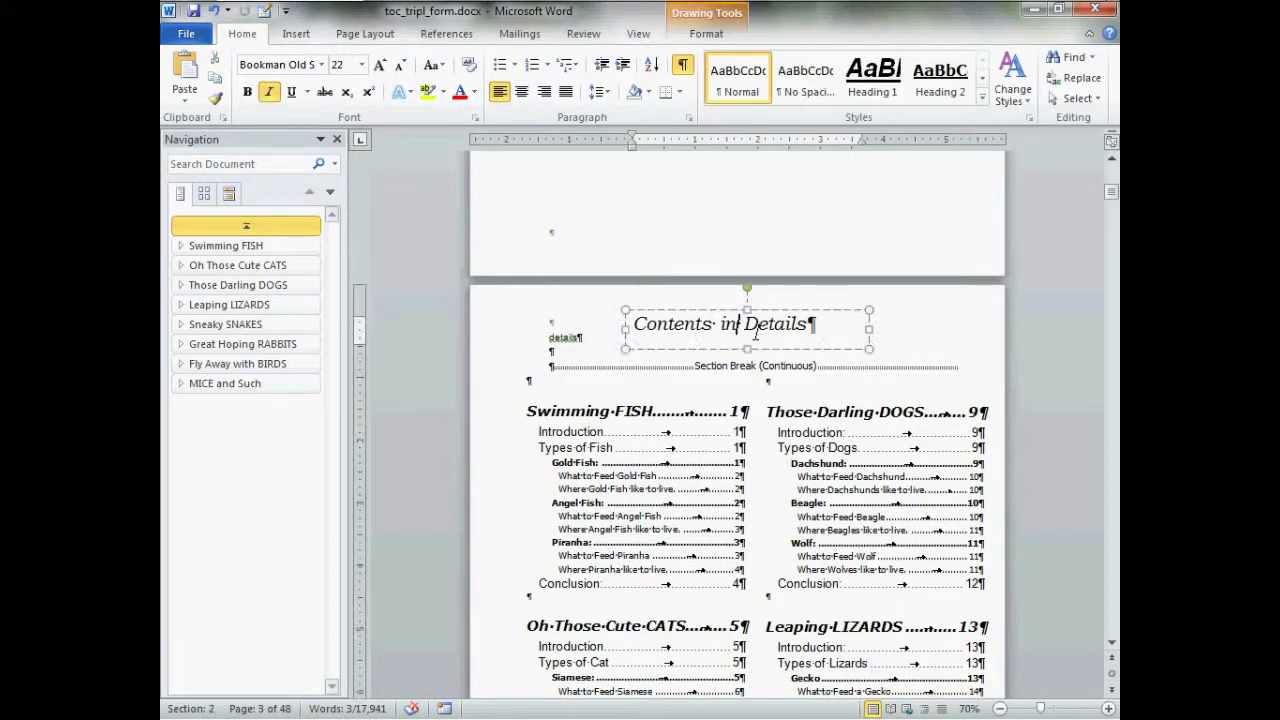
pyautogui.moveTo(766, 366); pyautogui.dragTo(803, 377)
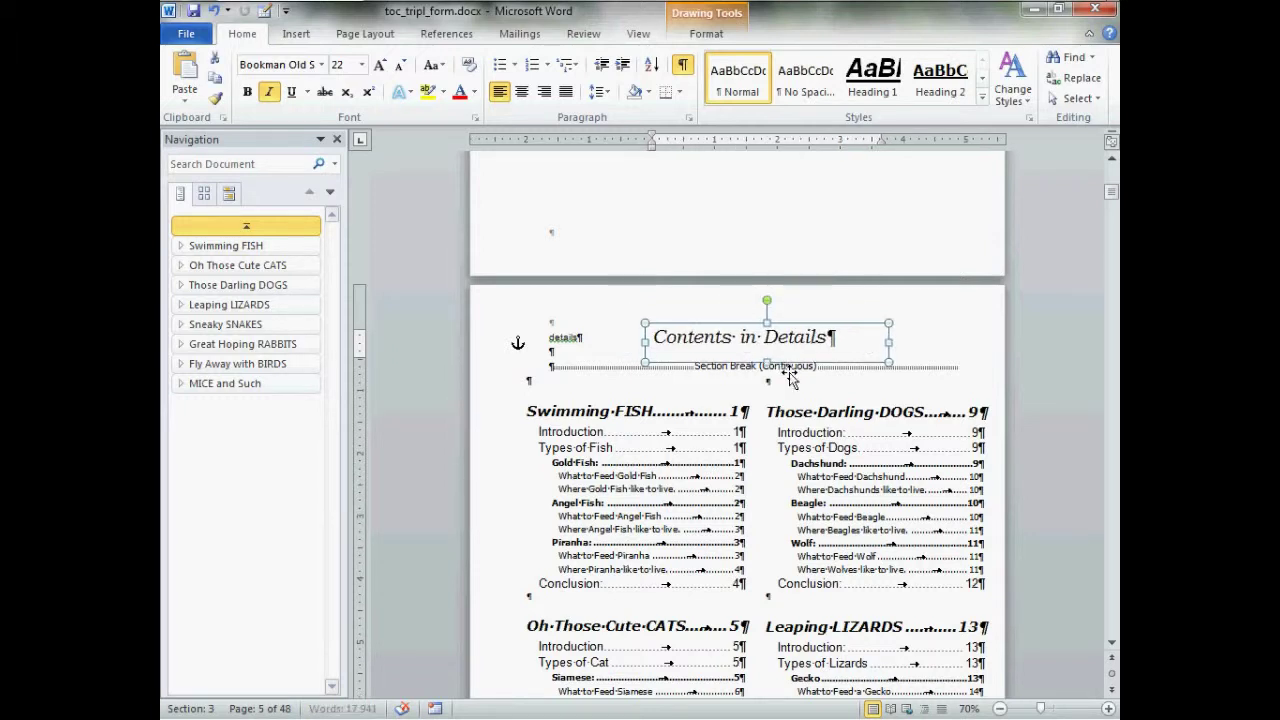
pyautogui.click(923, 340)
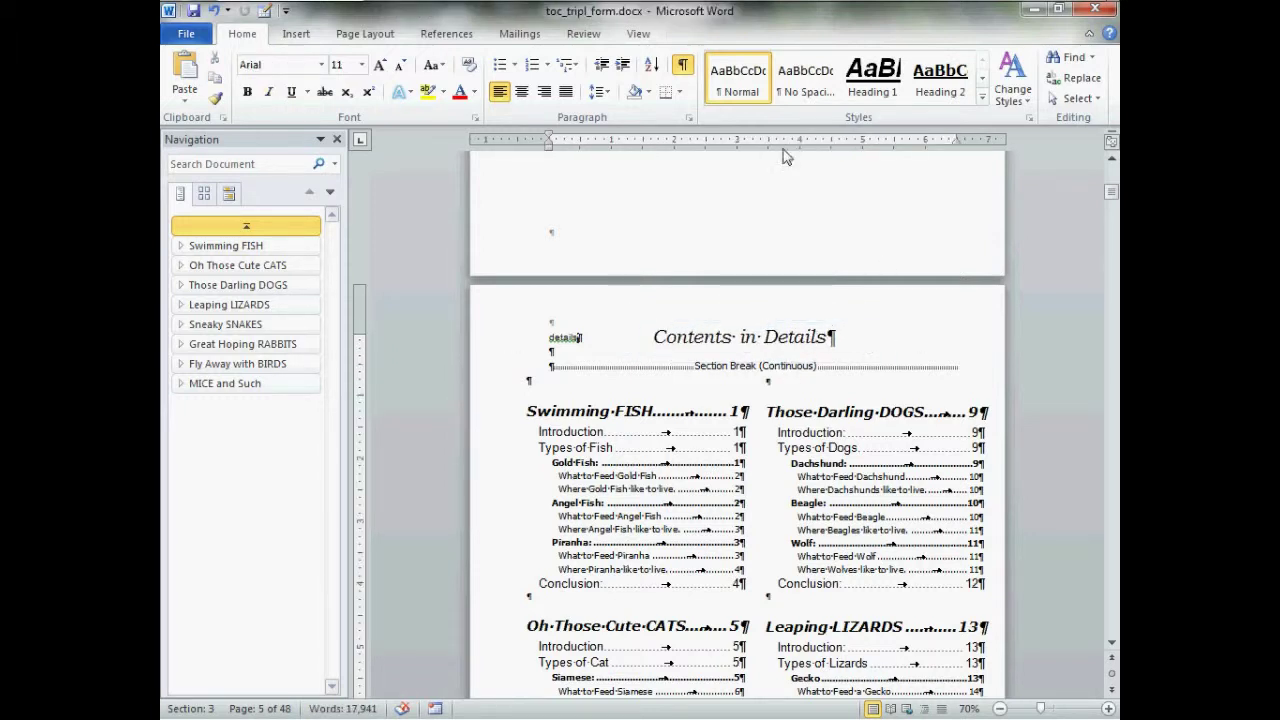
# - Hide the paragraph marks and delete the word "details" beside the title on the first details page
pyautogui.click(684, 72)
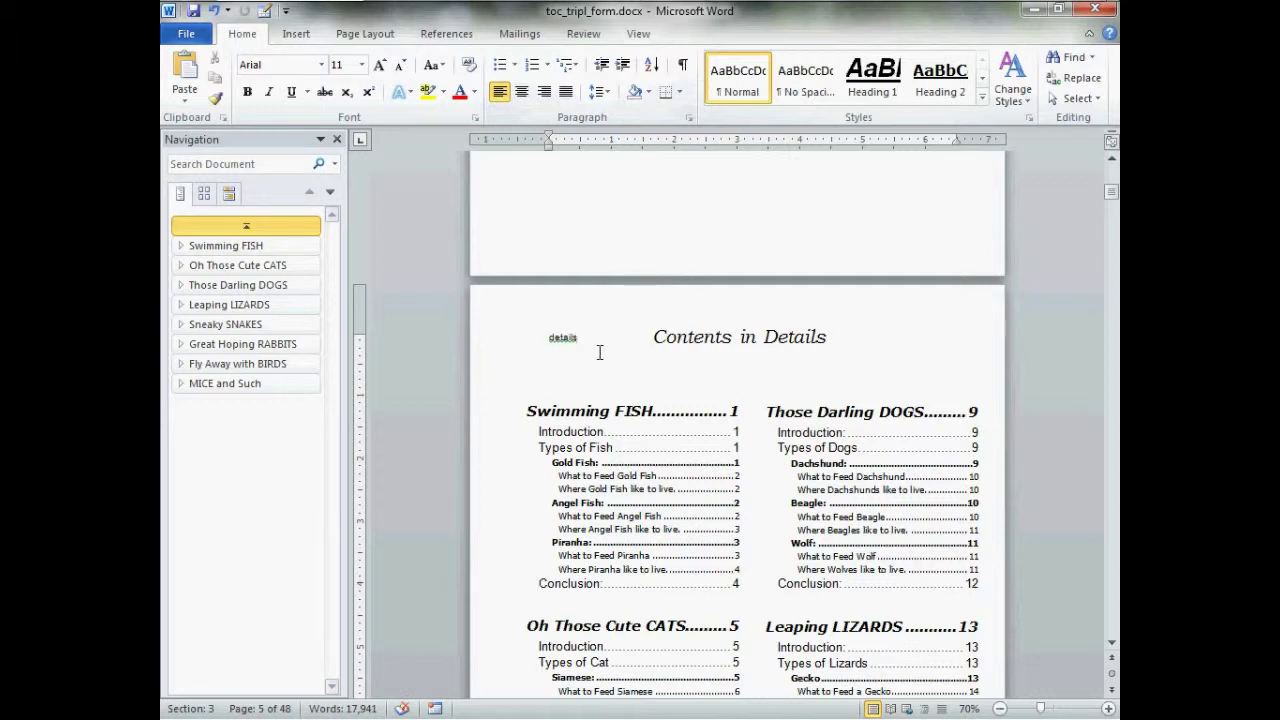
pyautogui.press('BackSpace')
pyautogui.scroll(-5, 548, 340)
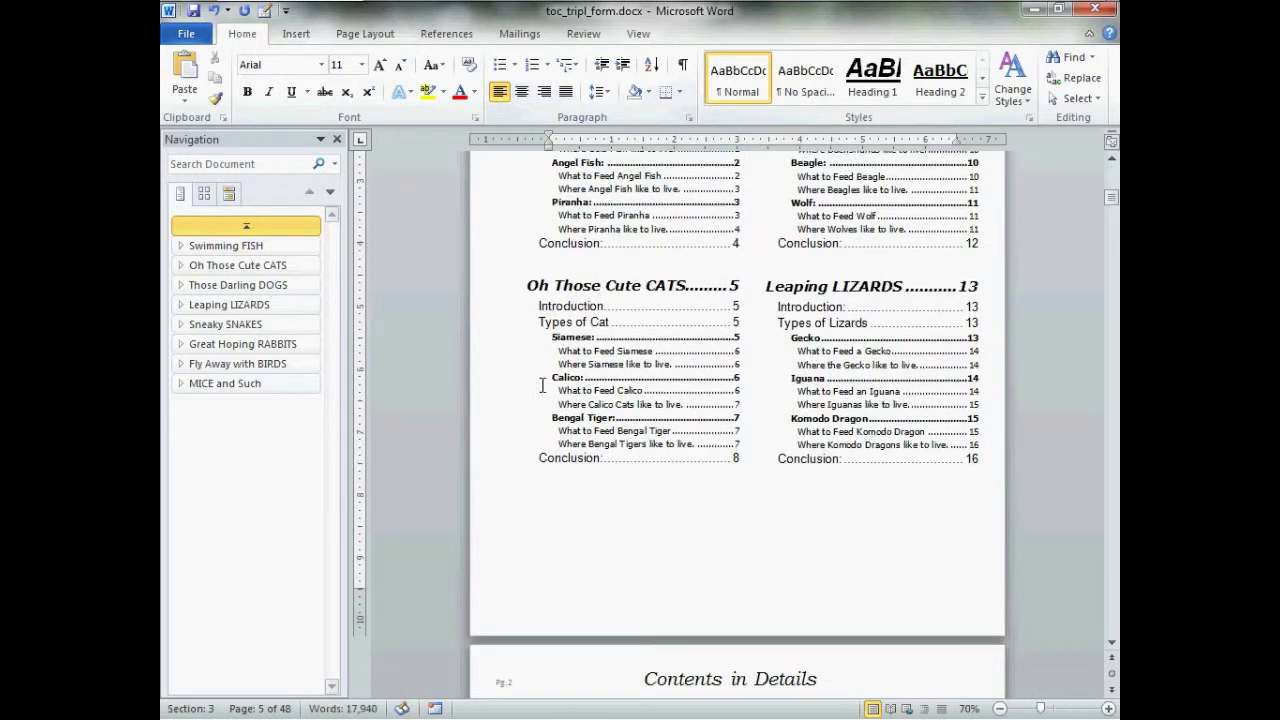
pyautogui.scroll(-5, 542, 385)
pyautogui.scroll(8, 530, 395)
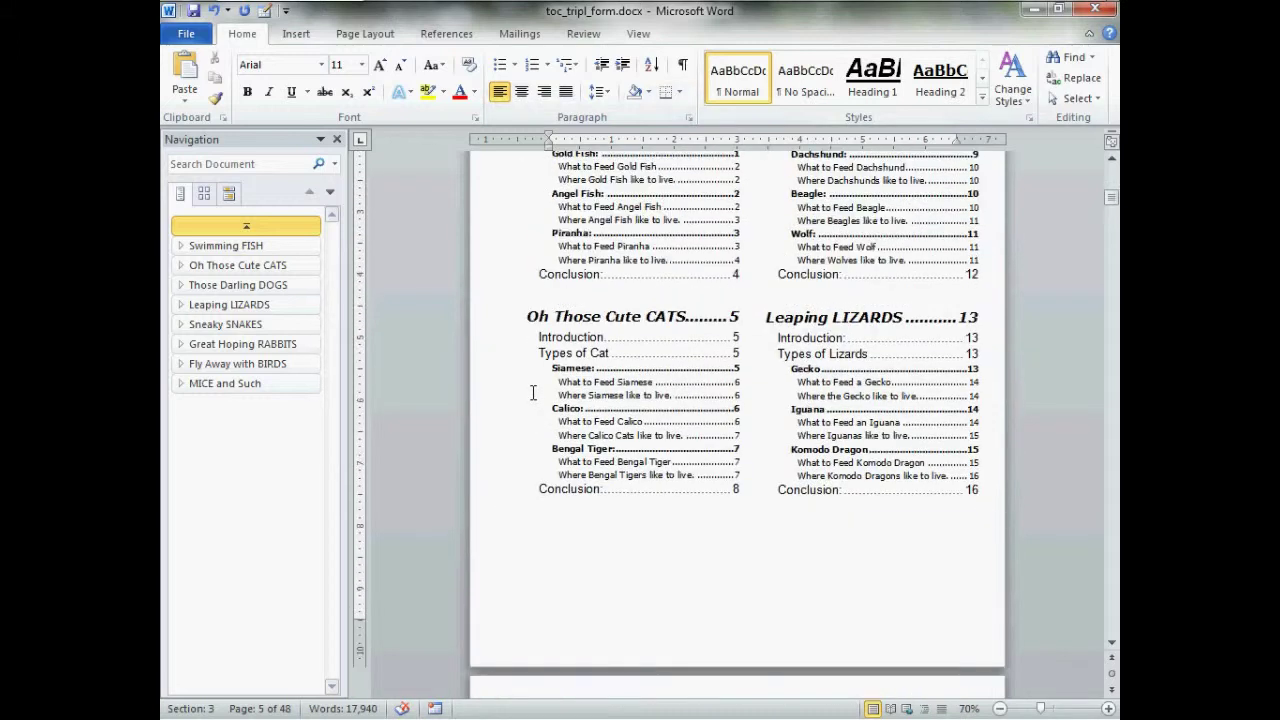
pyautogui.scroll(8, 629, 328)
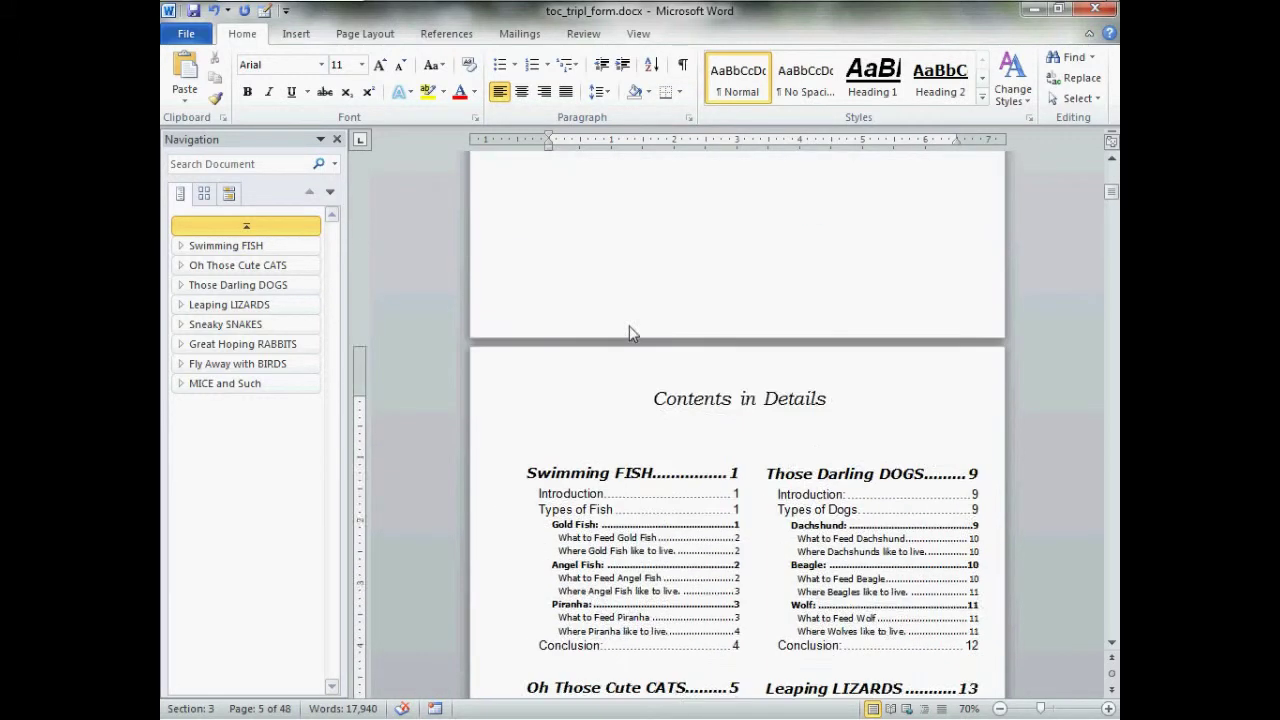
# - Show the paragraph marks and add one empty paragraph above the Brief line on the brief contents page
pyautogui.scroll(3, 620, 350)
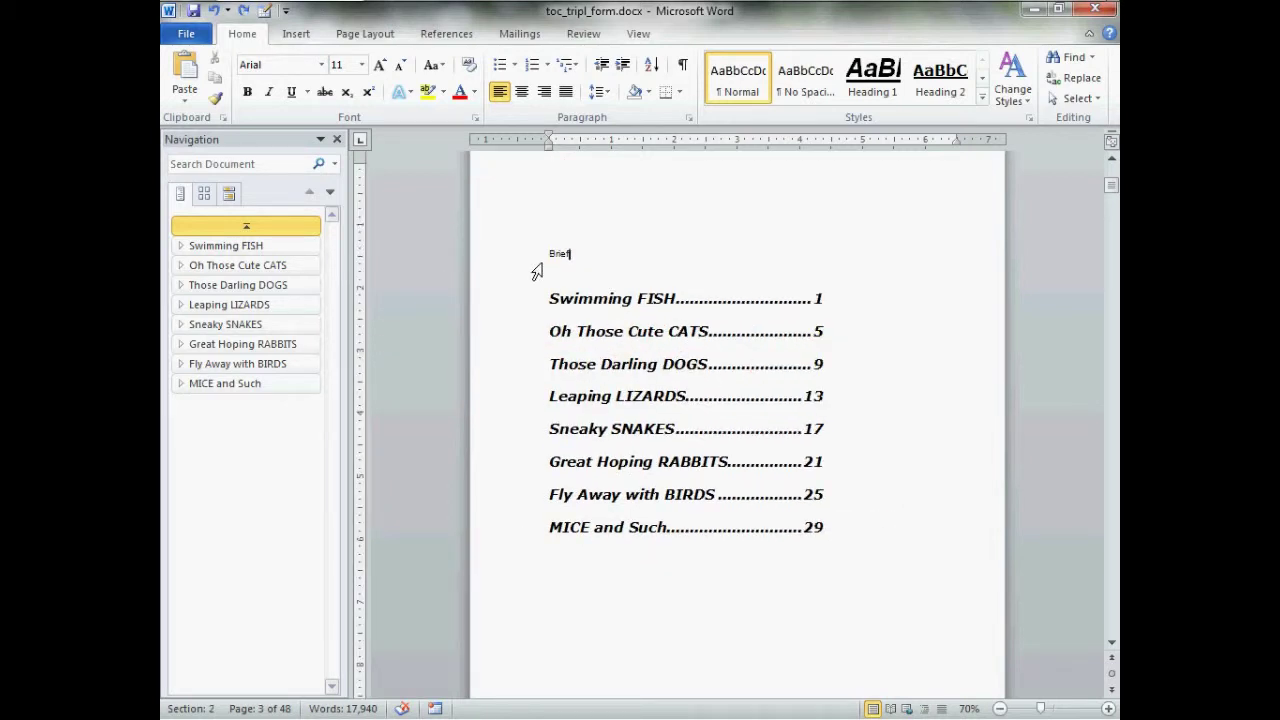
pyautogui.scroll(-4, 540, 273)
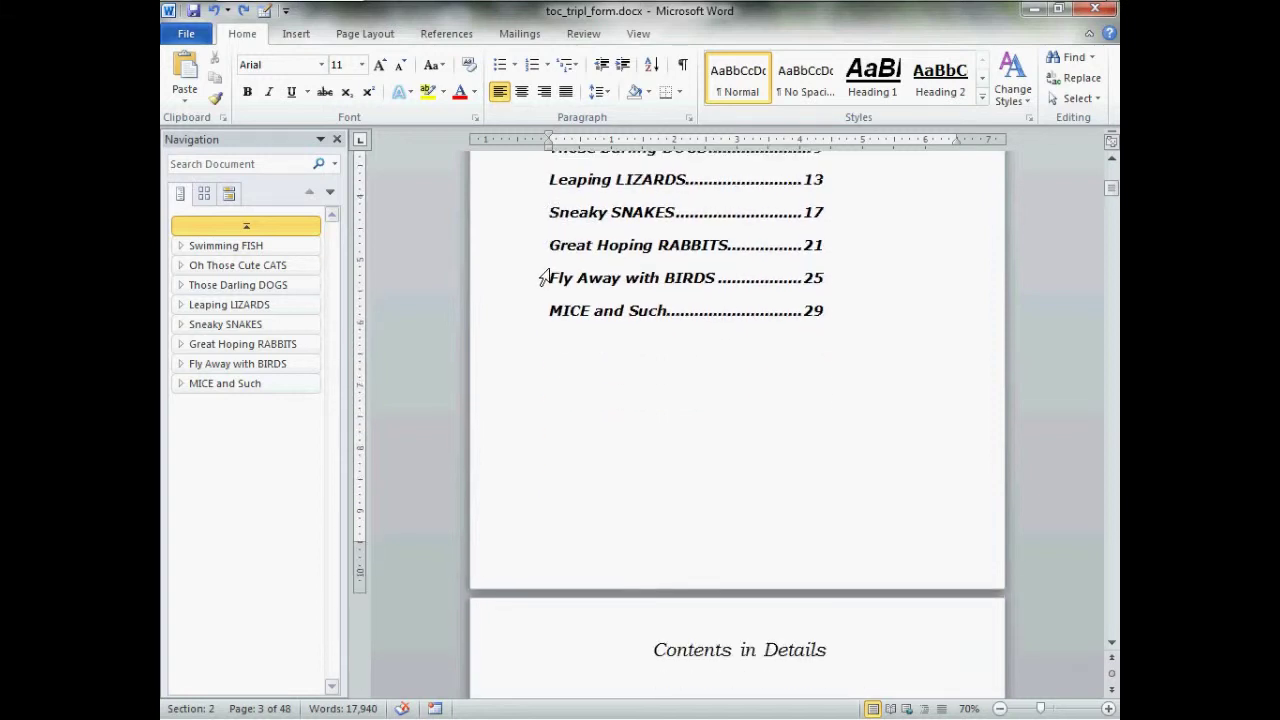
pyautogui.scroll(5, 544, 277)
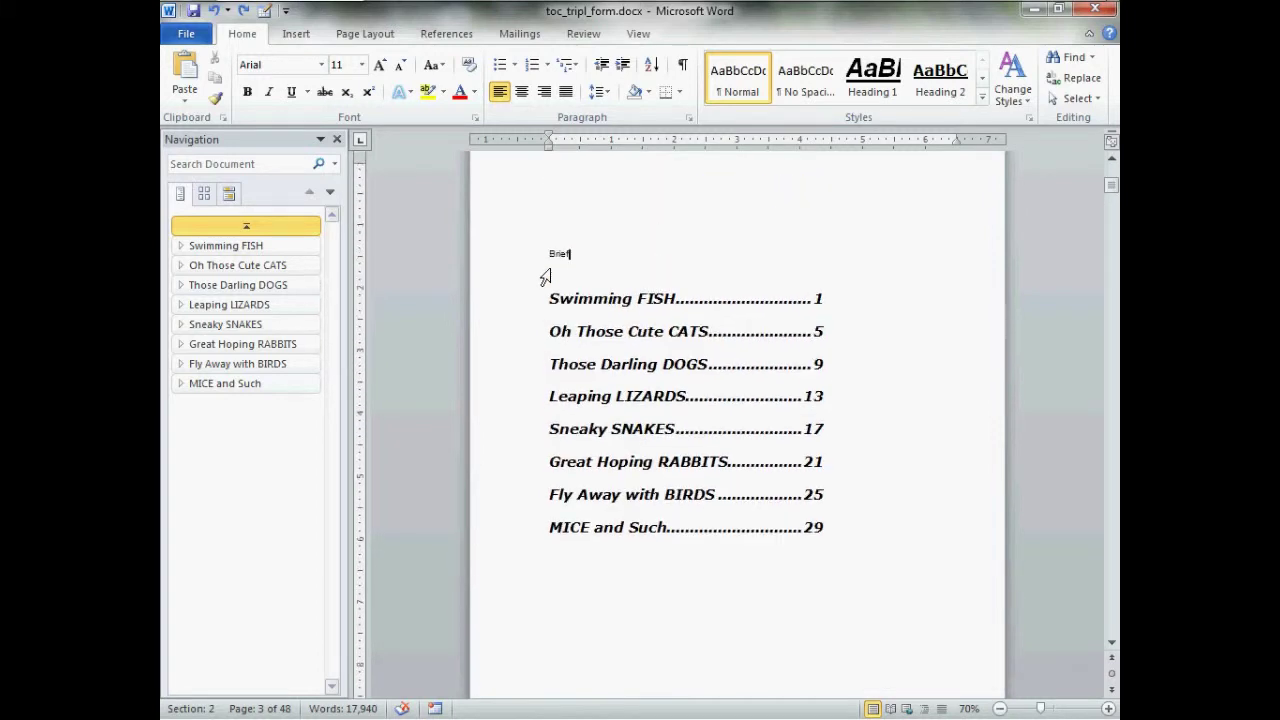
pyautogui.scroll(-1, 543, 277)
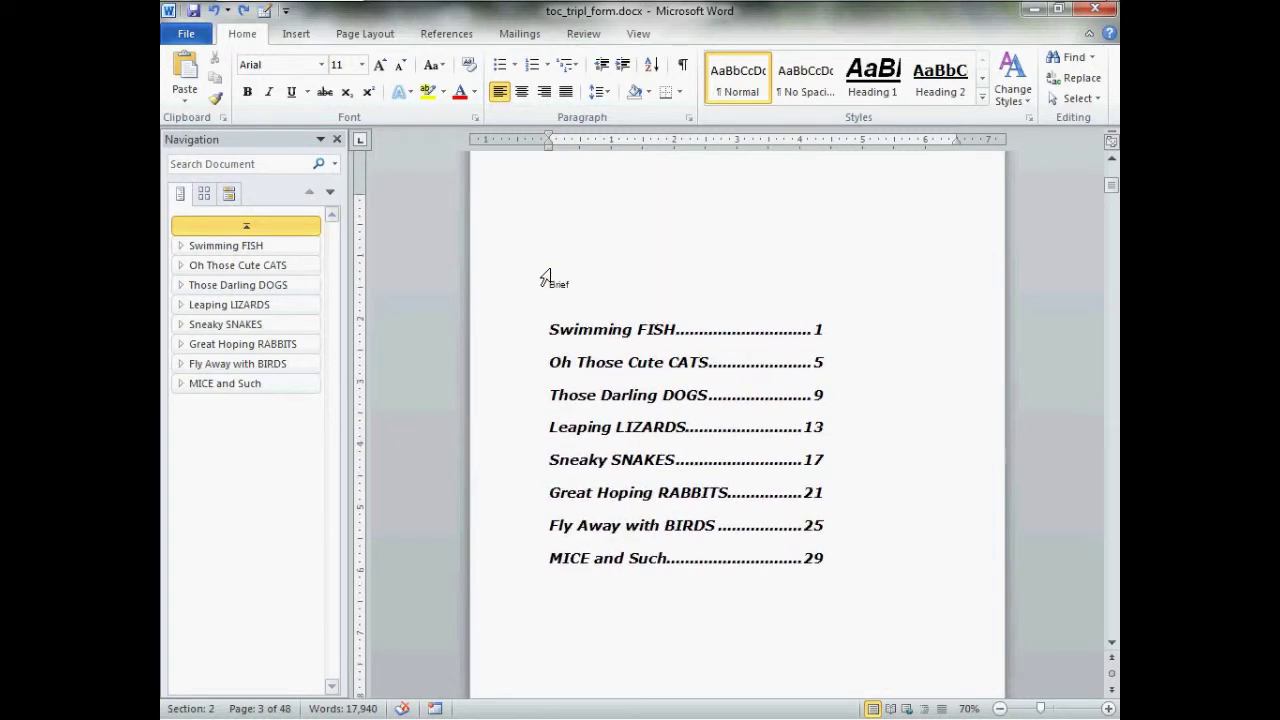
pyautogui.click(684, 68)
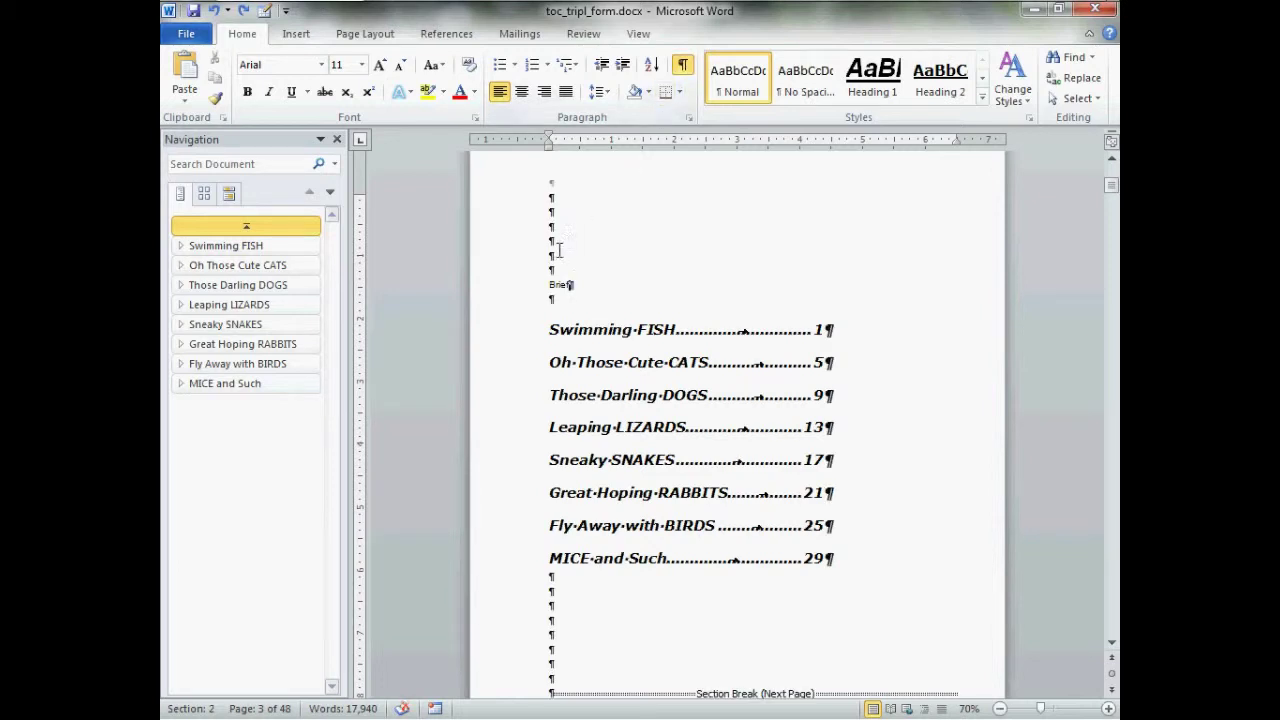
pyautogui.press('Return')
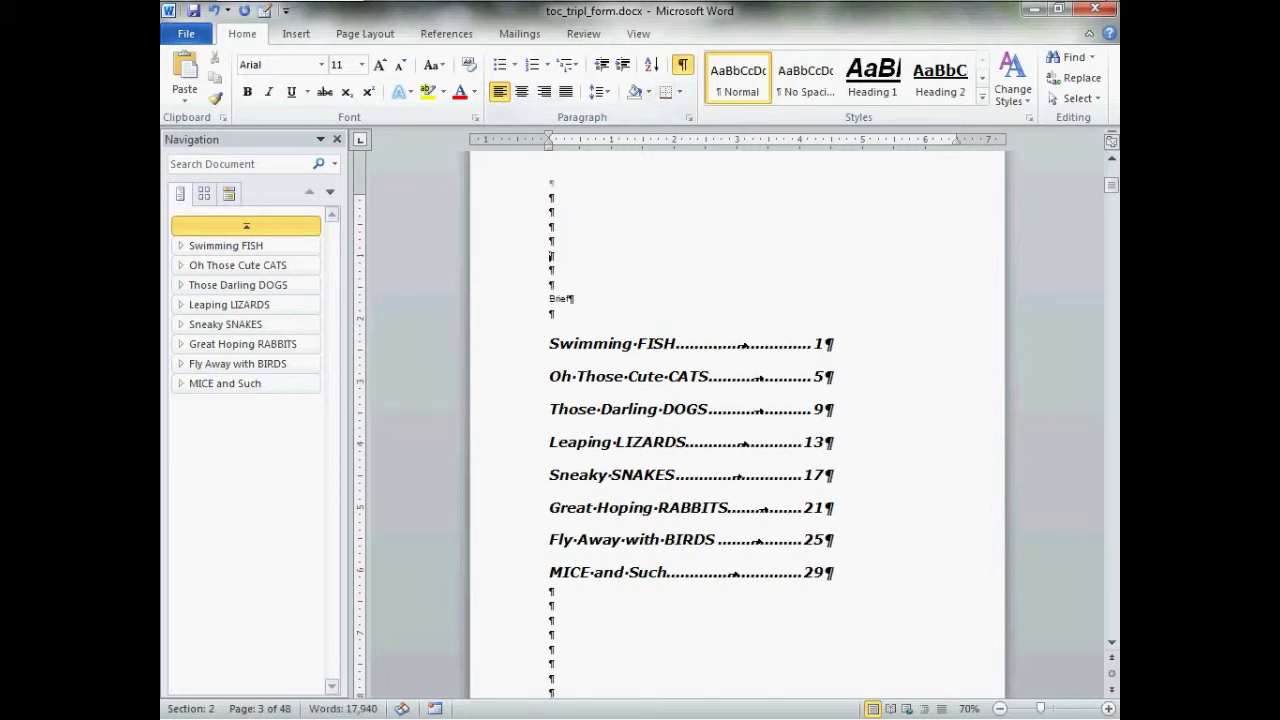
pyautogui.press('Return')
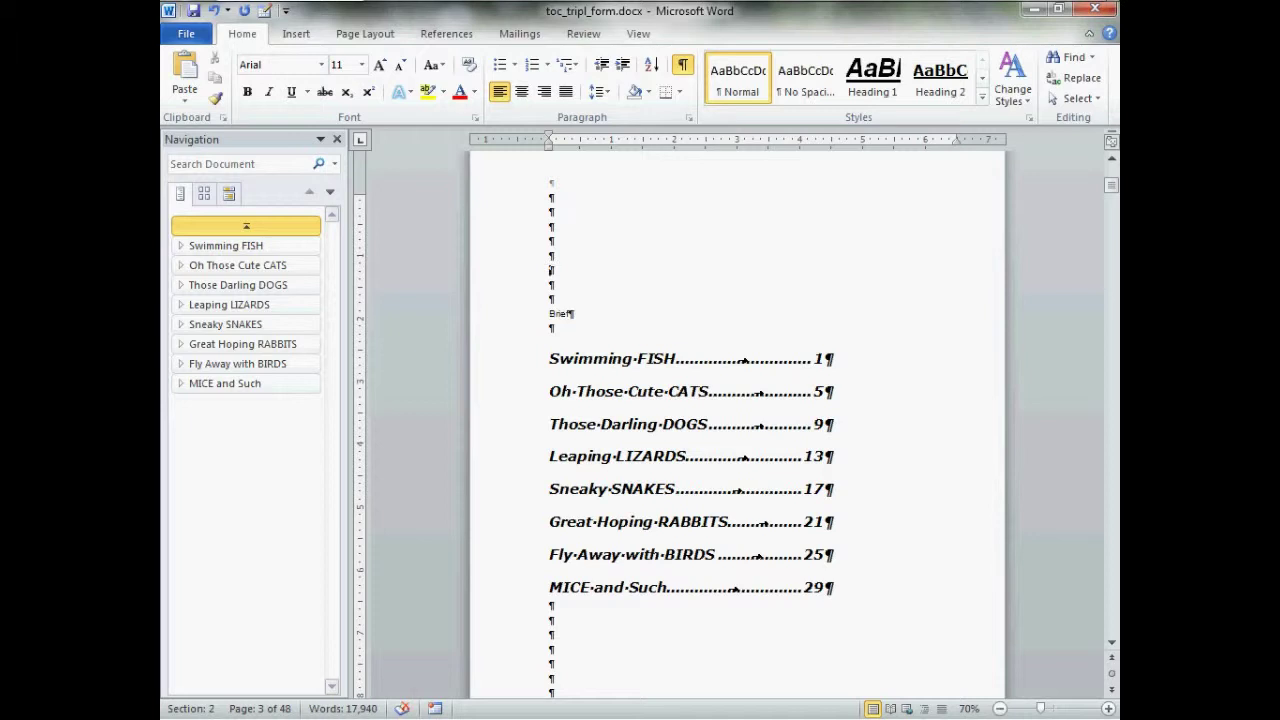
pyautogui.press('BackSpace')
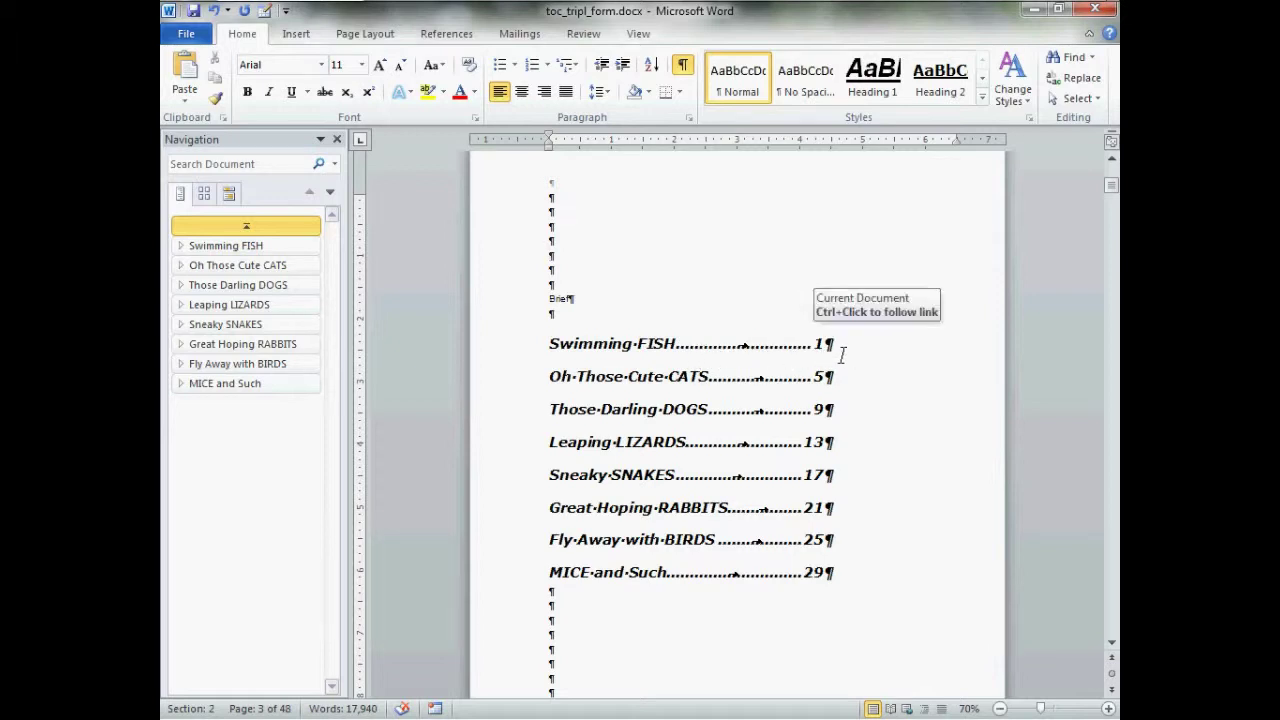
# - Compare the brief contents list with the details page and examine the right tab stop of the Swimming FISH entry
pyautogui.click(784, 357)
pyautogui.scroll(-10, 784, 357)
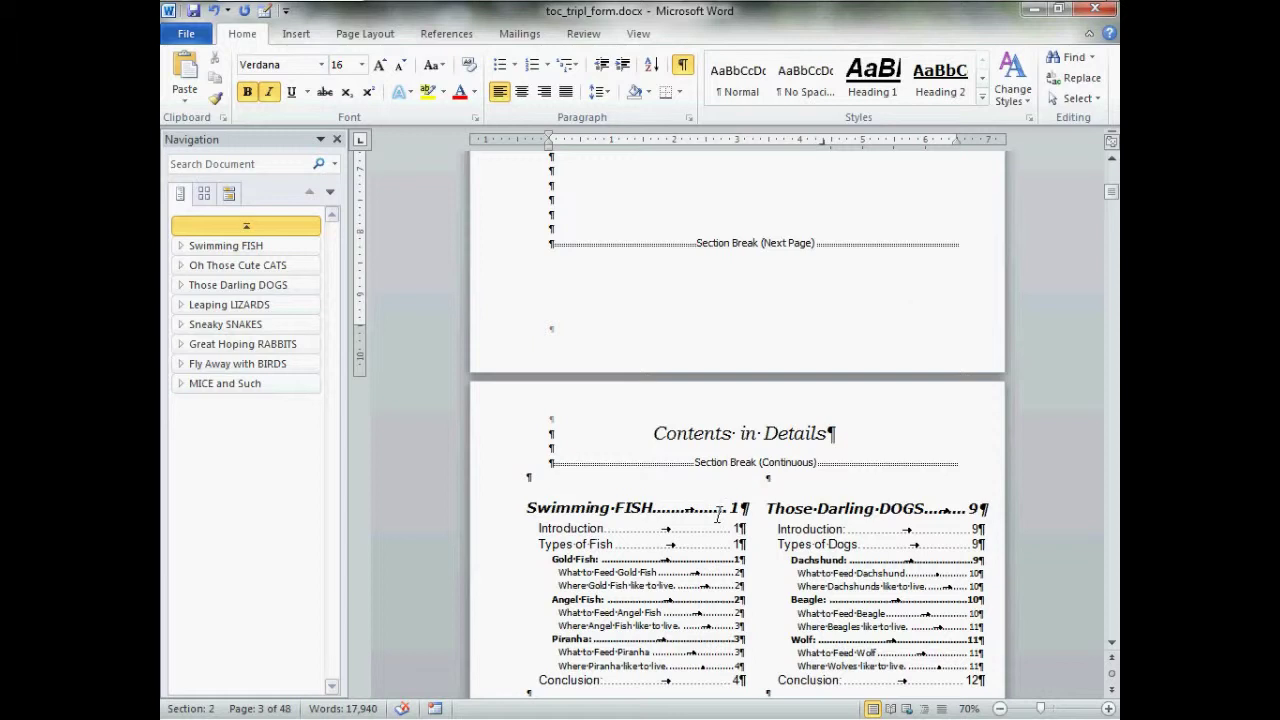
pyautogui.scroll(8, 717, 515)
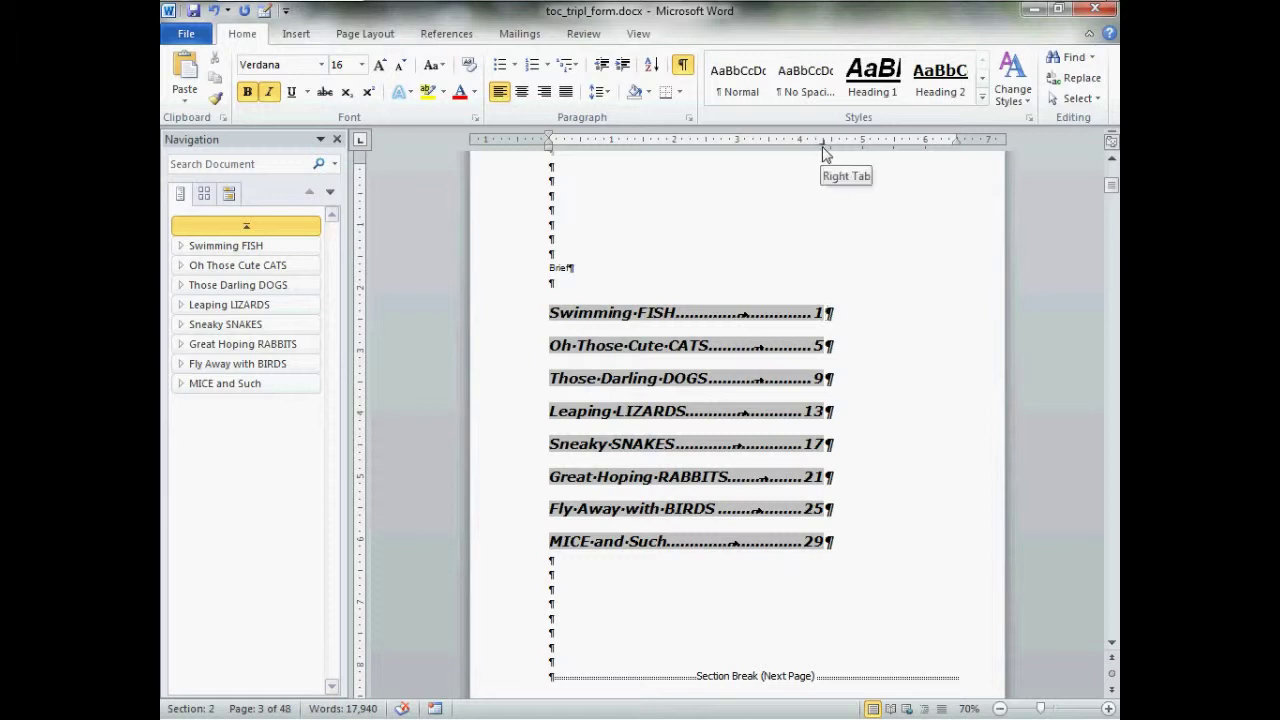
pyautogui.moveTo(824, 151); pyautogui.dragTo(824, 151)
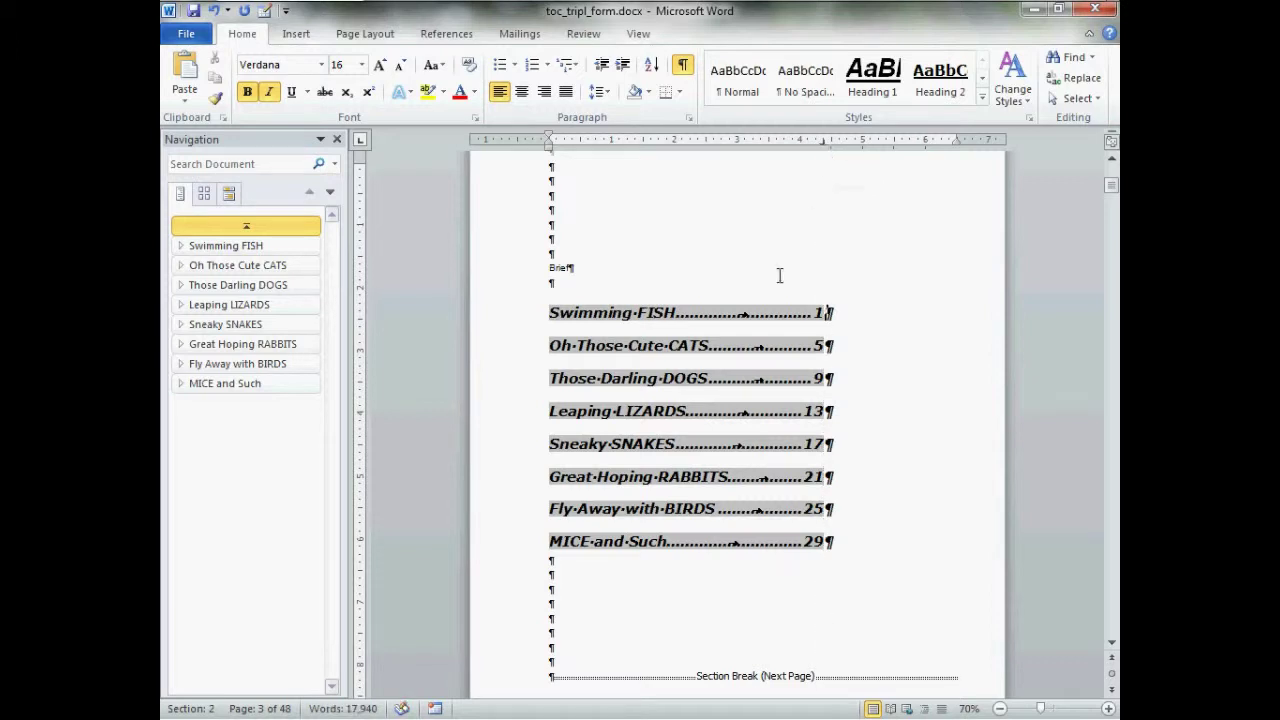
# - Check the entries on the details page and undo the automatic style update caused by the tab stop change
pyautogui.scroll(-5, 764, 285)
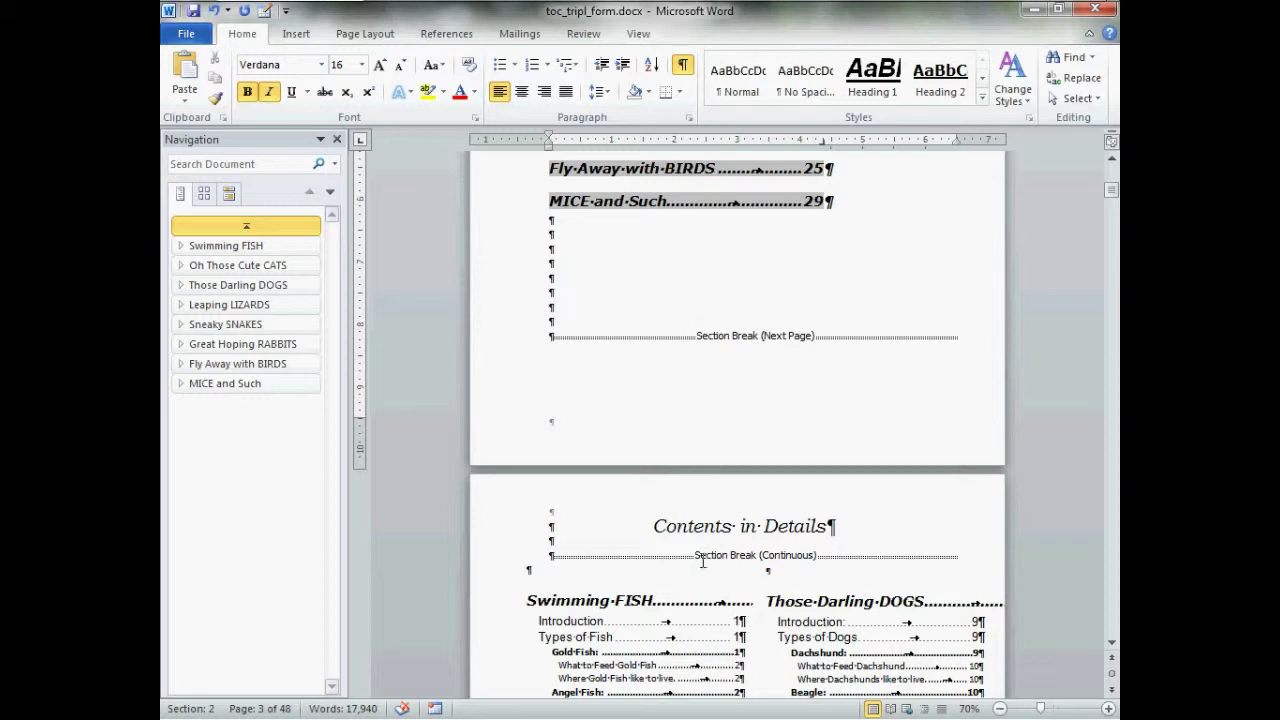
pyautogui.click(216, 11)
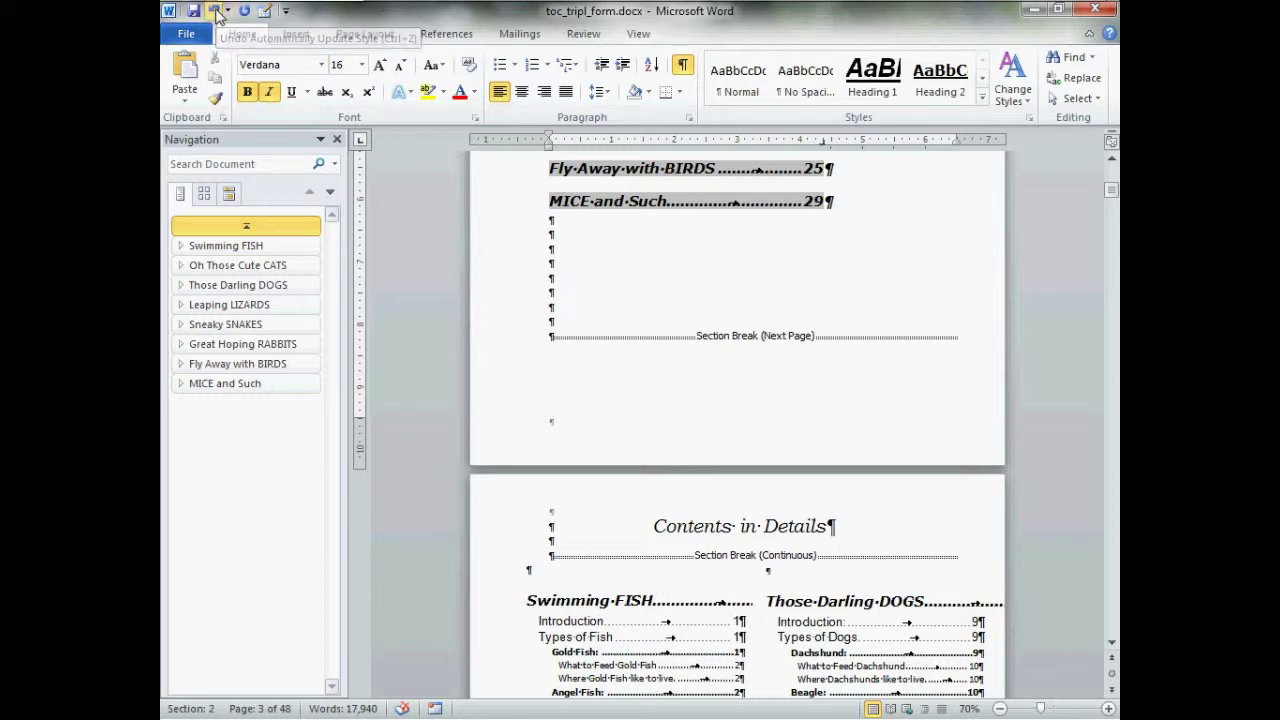
pyautogui.scroll(-4, 707, 528)
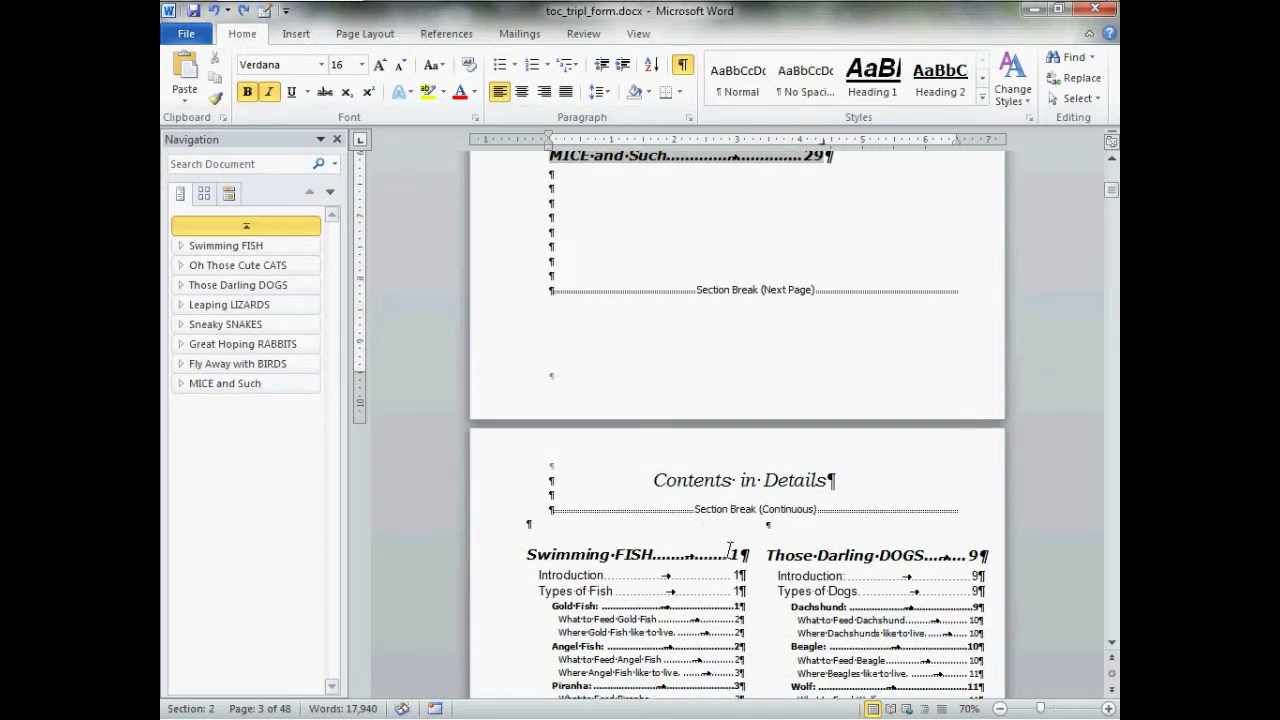
pyautogui.scroll(5, 730, 548)
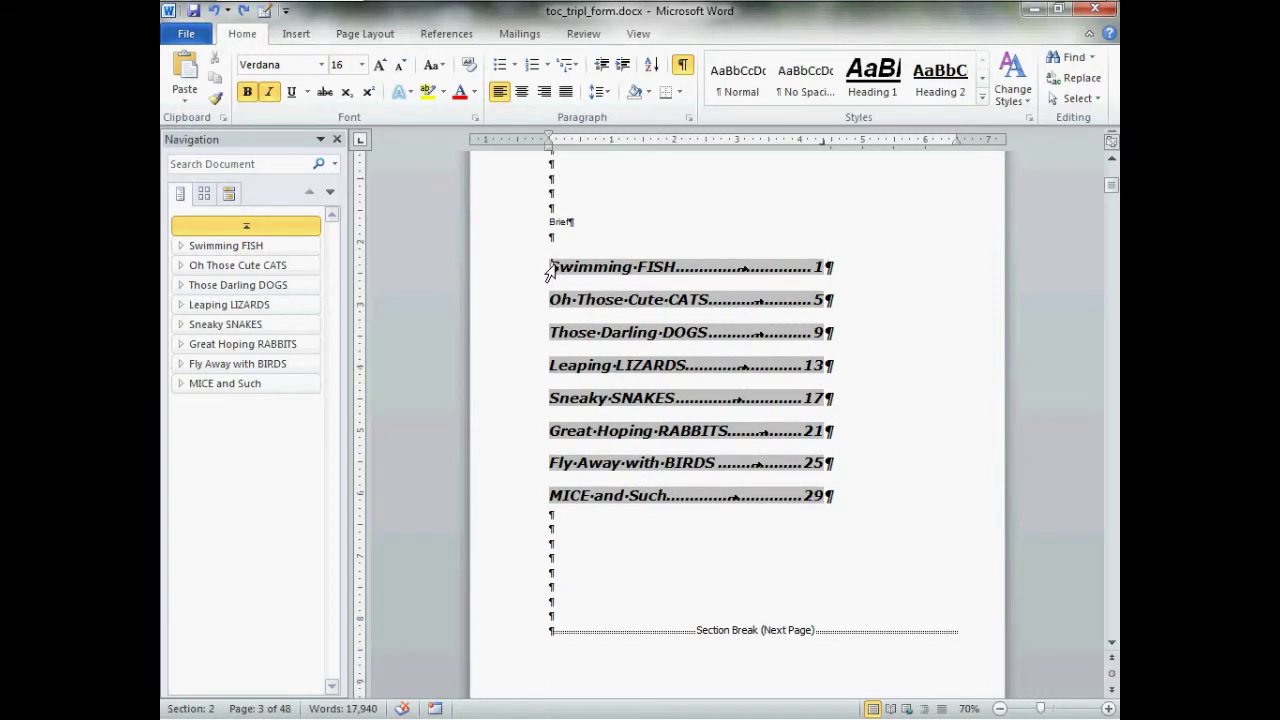
# - Select all eight brief contents entries and move their right tab stop to about 5 inches
pyautogui.moveTo(549, 271); pyautogui.dragTo(829, 500)
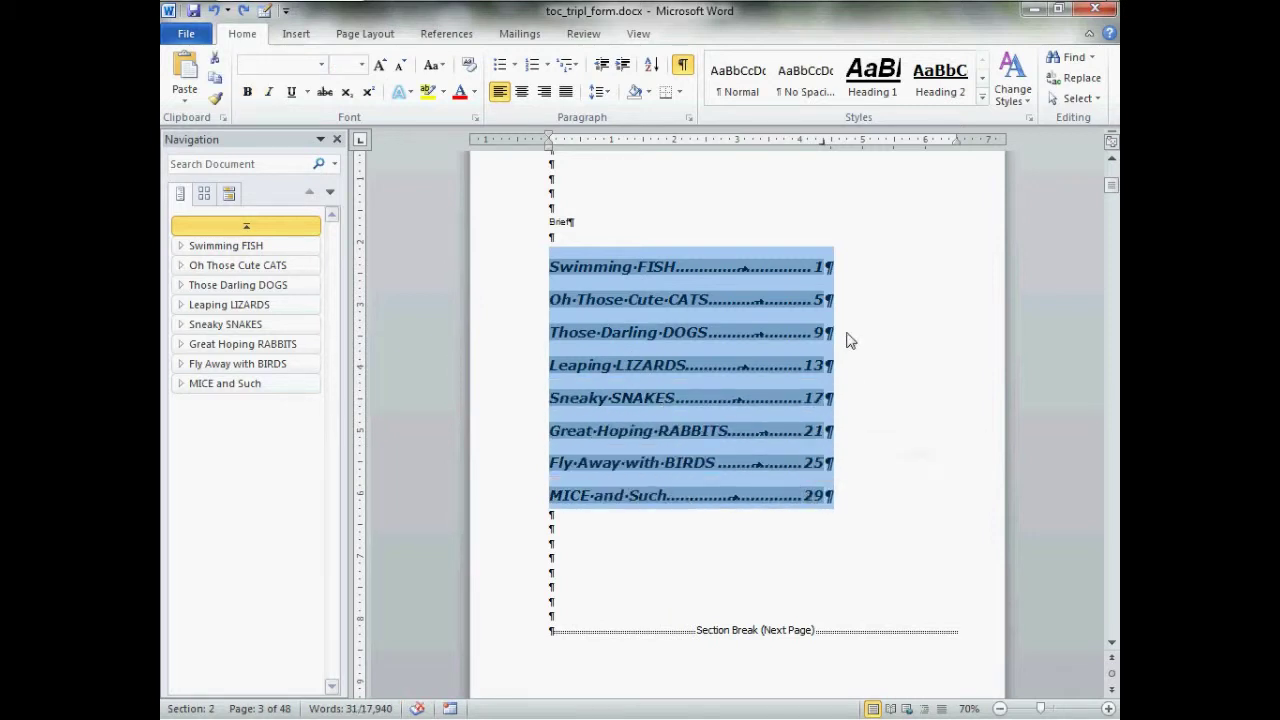
pyautogui.moveTo(824, 146); pyautogui.dragTo(880, 146)
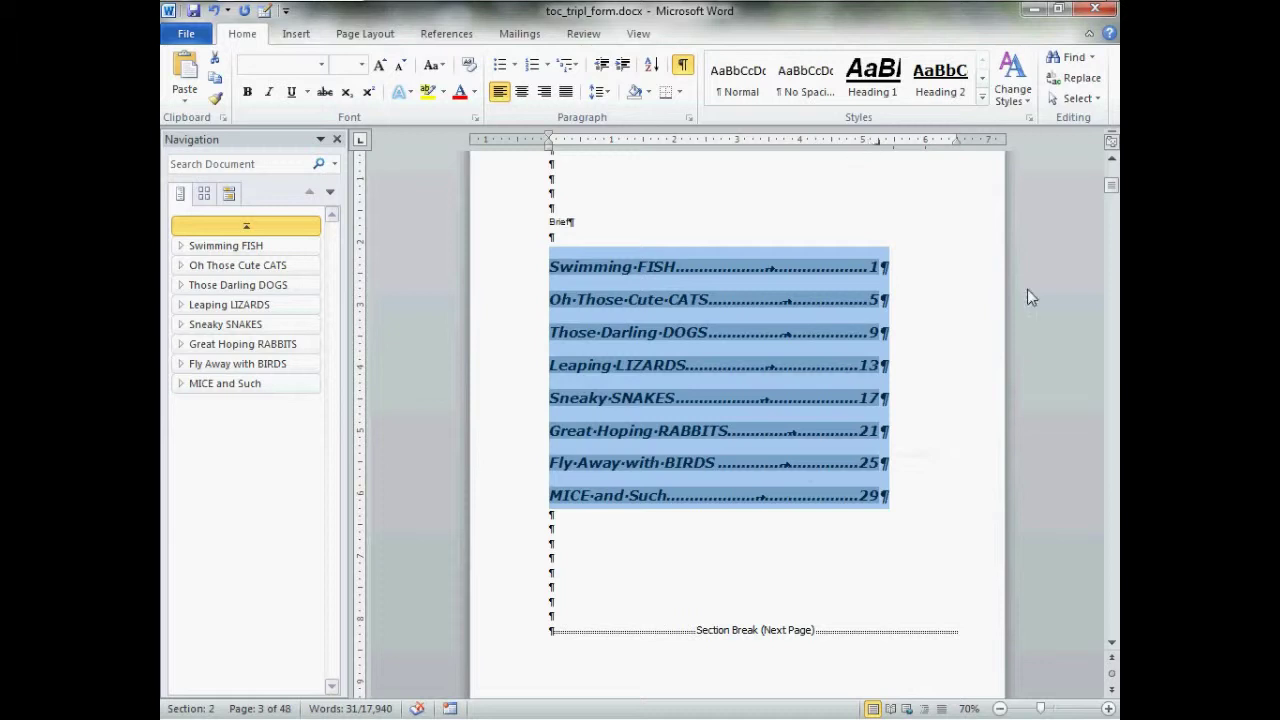
pyautogui.scroll(-5, 955, 385)
pyautogui.scroll(-3, 955, 390)
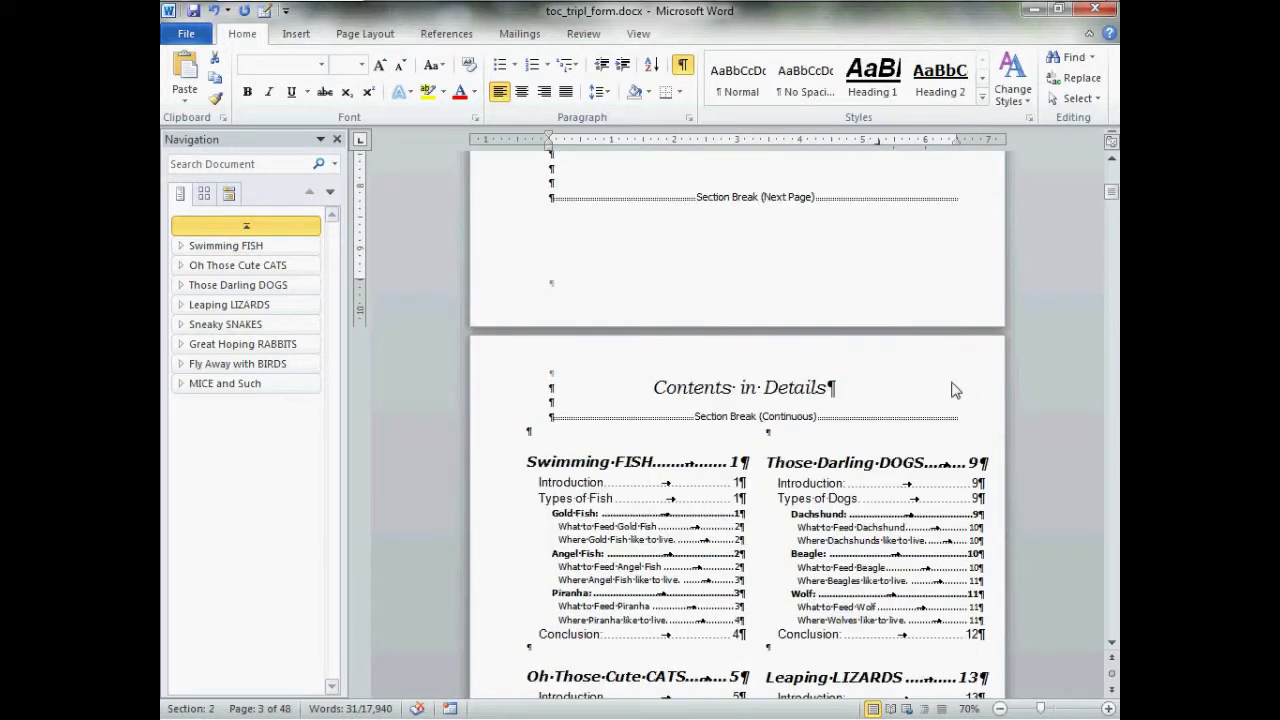
pyautogui.scroll(10, 933, 478)
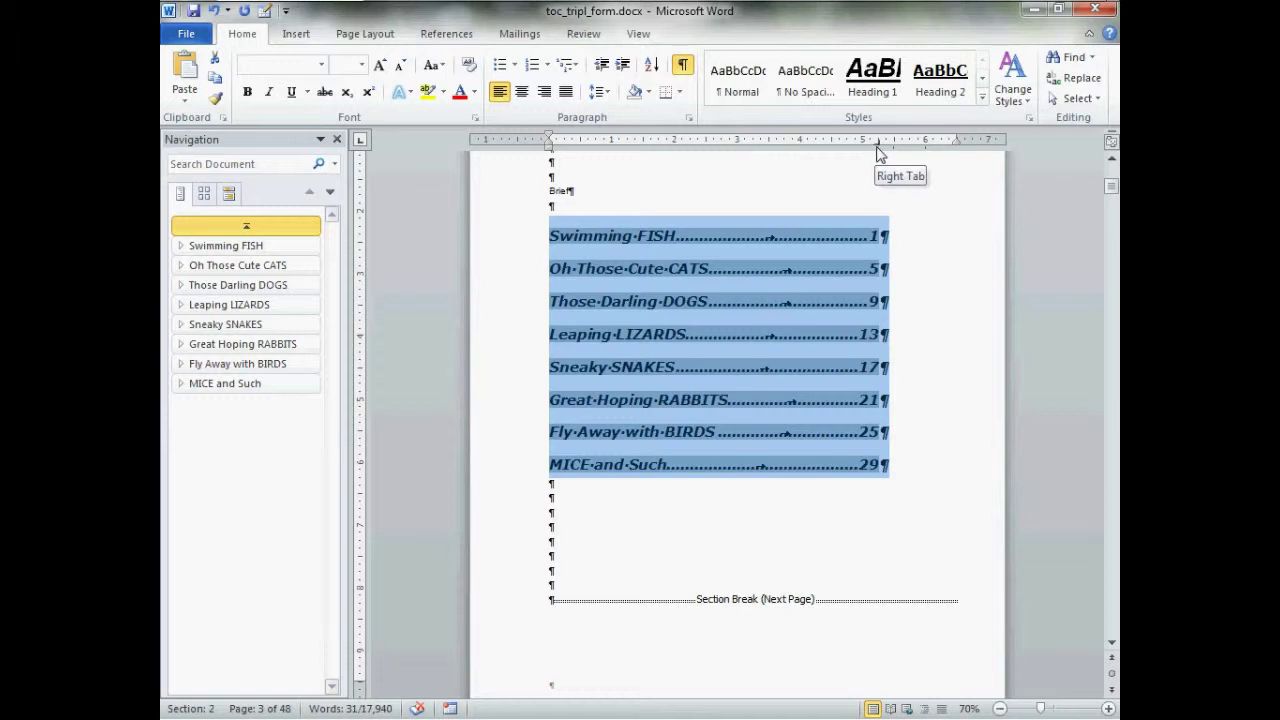
pyautogui.moveTo(877, 145)
pyautogui.mouseDown()
pyautogui.moveTo(889, 145)
pyautogui.moveTo(859, 145)
pyautogui.mouseUp()
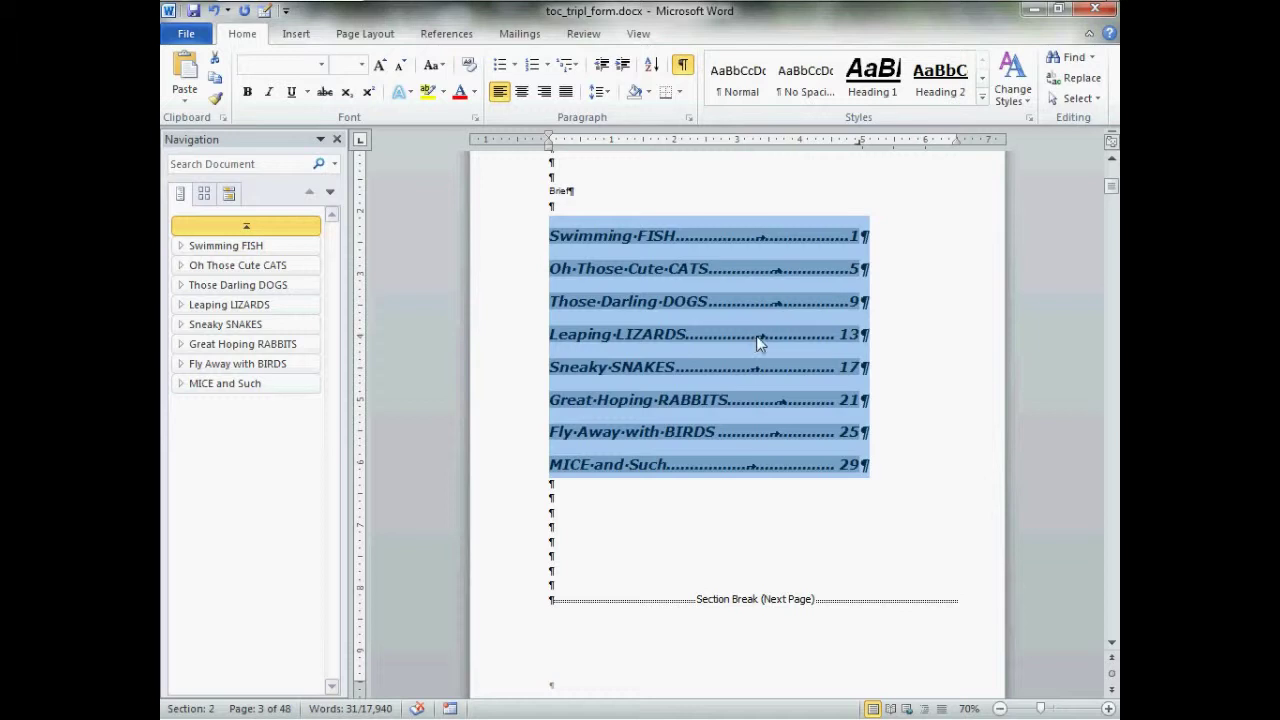
# - Try the different alignments on the brief contents list, leave it centred, and compare it with the details page
pyautogui.click(522, 96)
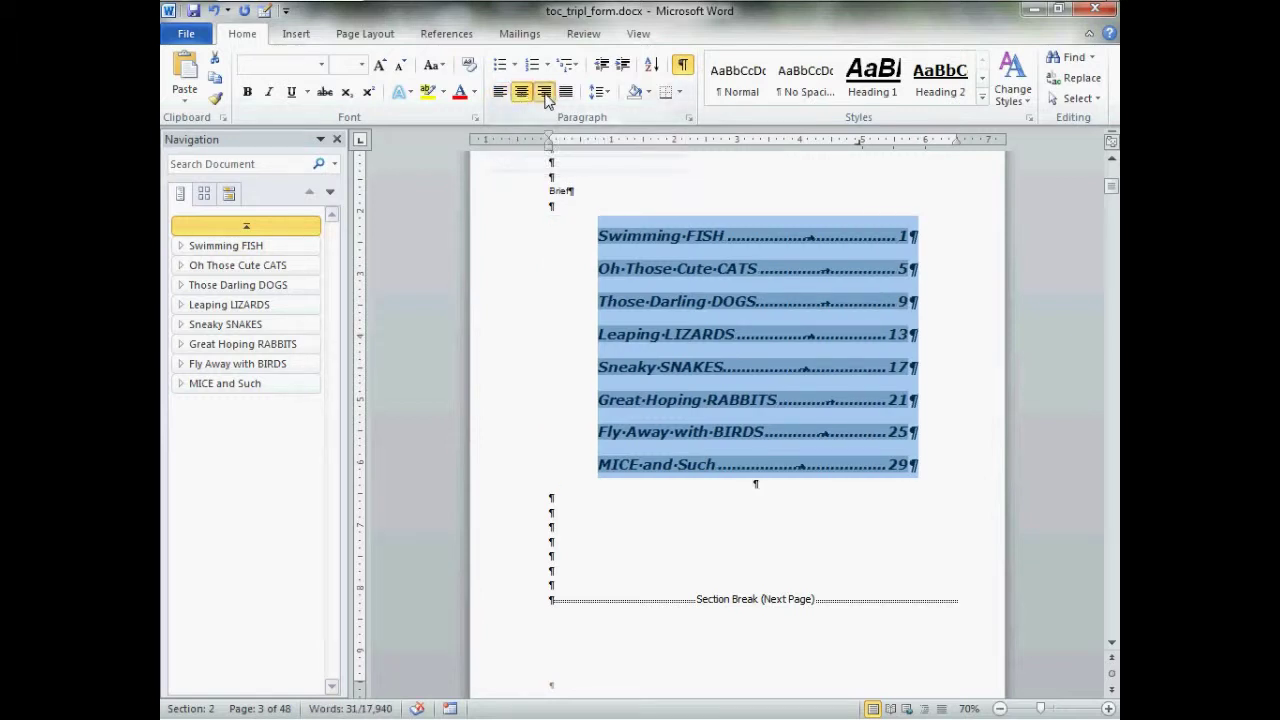
pyautogui.click(544, 93)
pyautogui.click(499, 94)
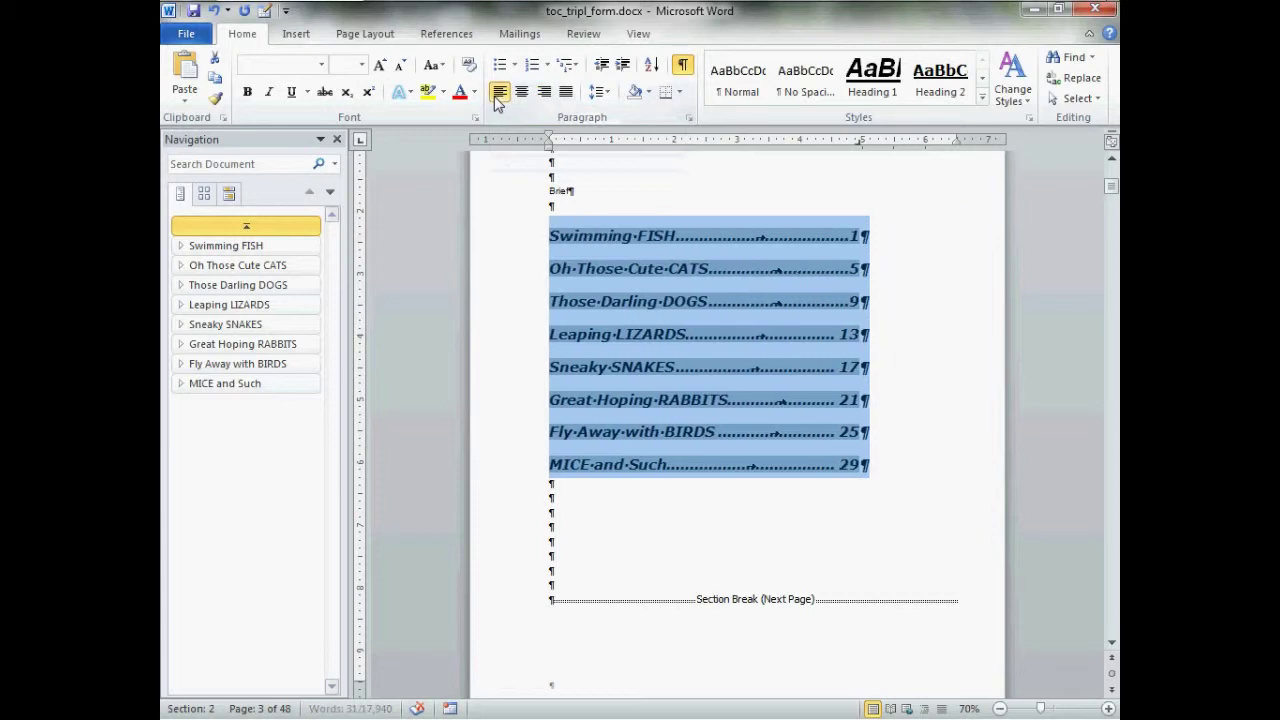
pyautogui.click(523, 97)
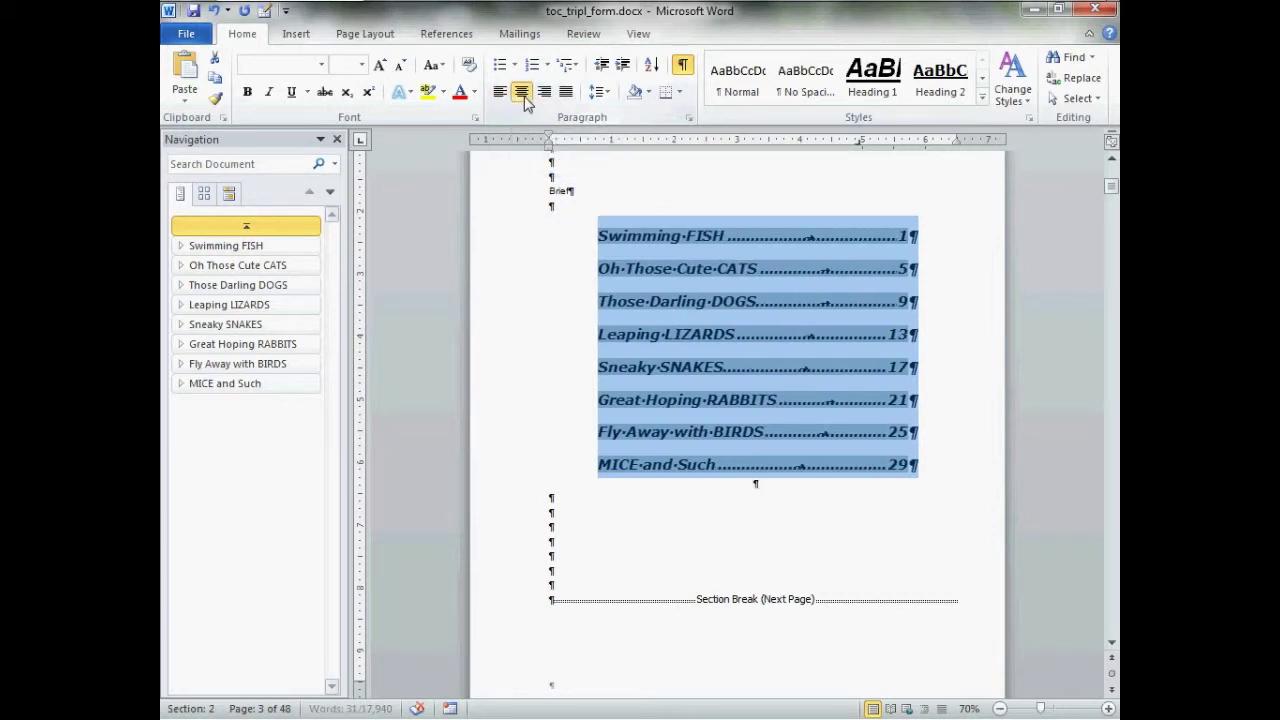
pyautogui.scroll(-5, 557, 257)
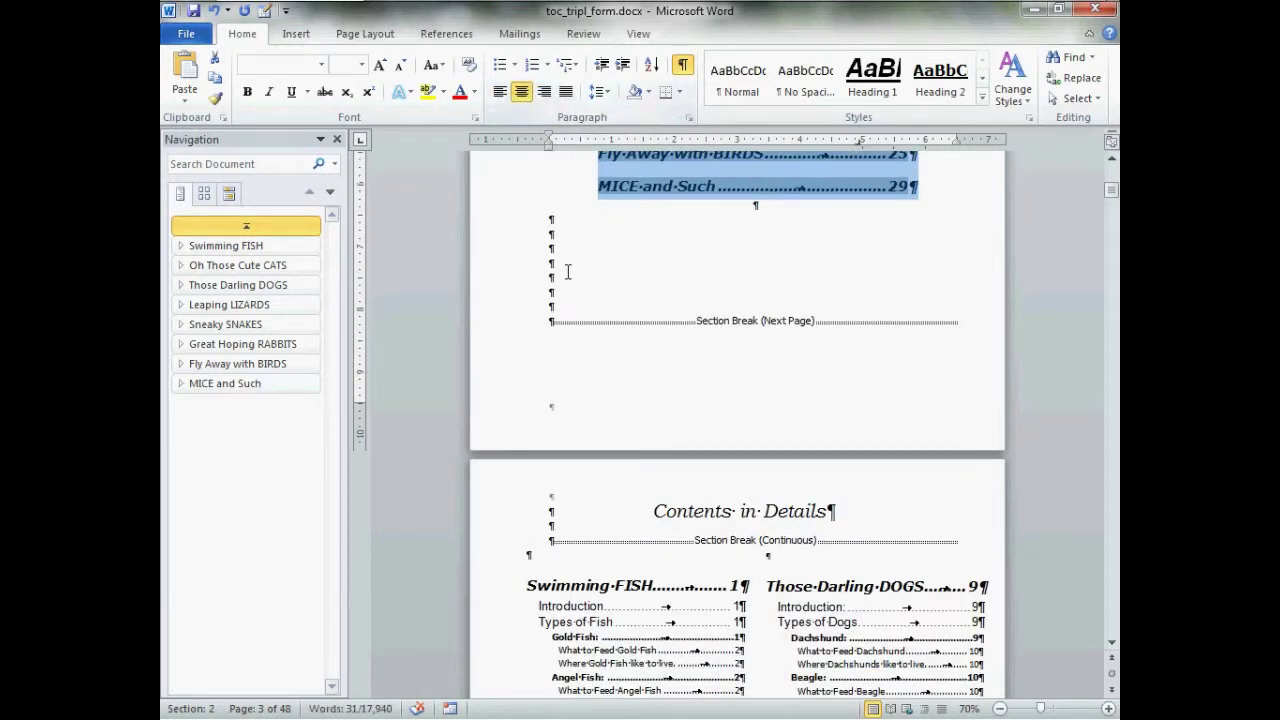
pyautogui.scroll(3, 710, 614)
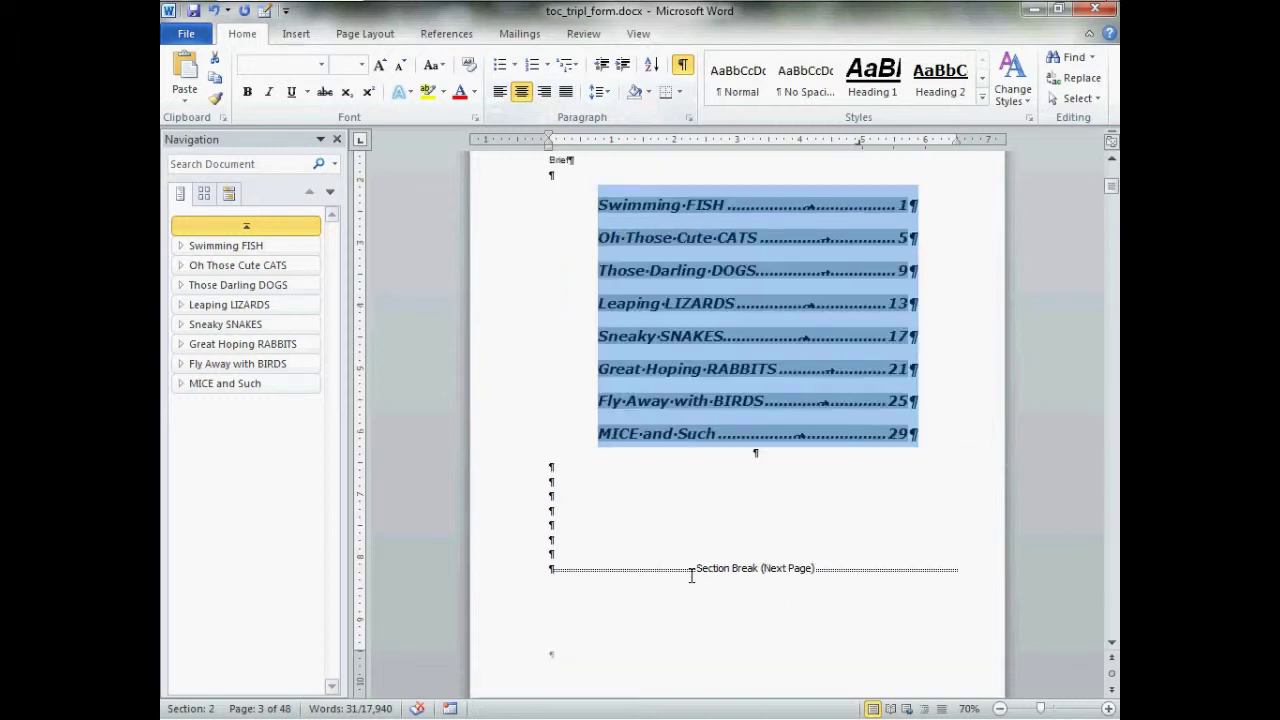
pyautogui.rightClick(620, 213)
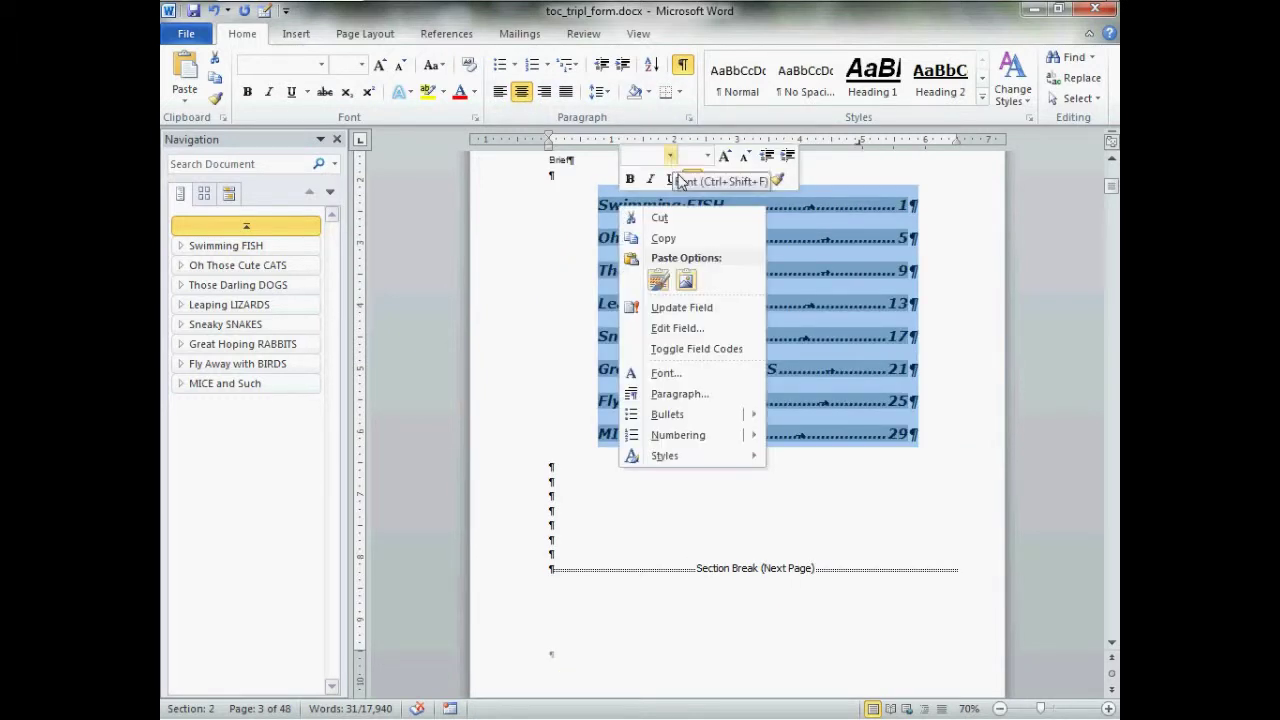
pyautogui.click(722, 394)
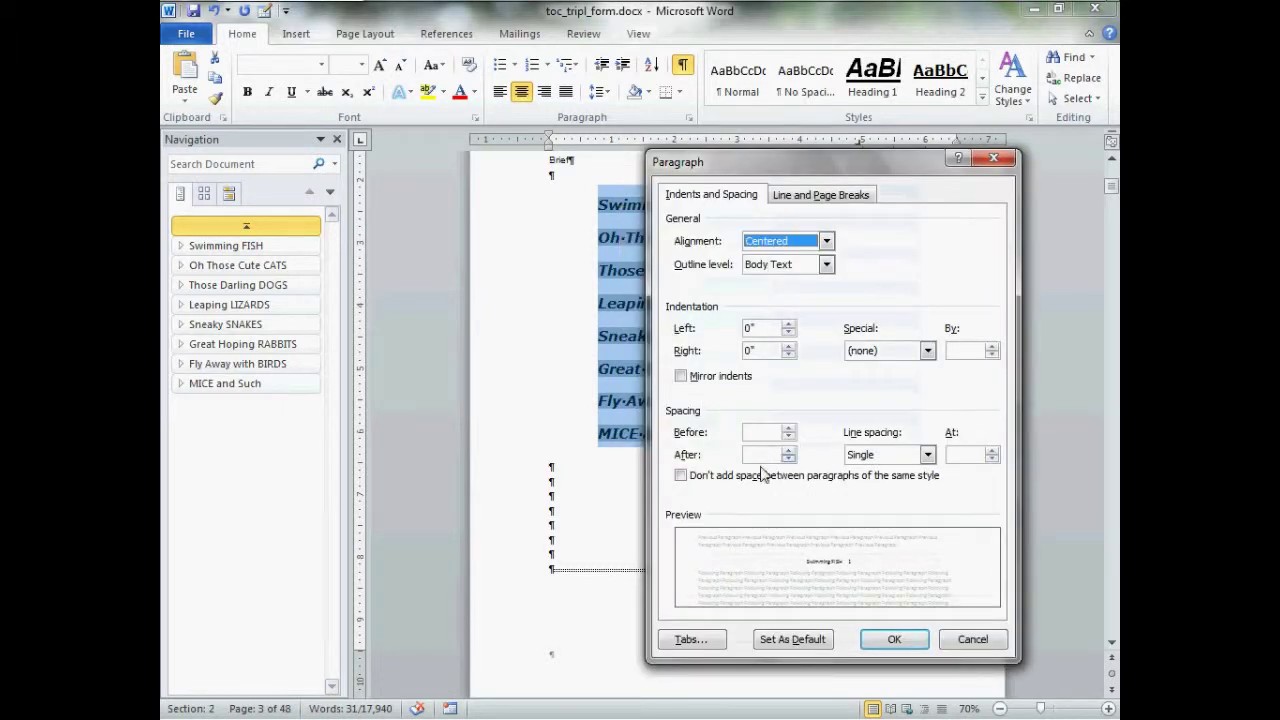
pyautogui.click(972, 640)
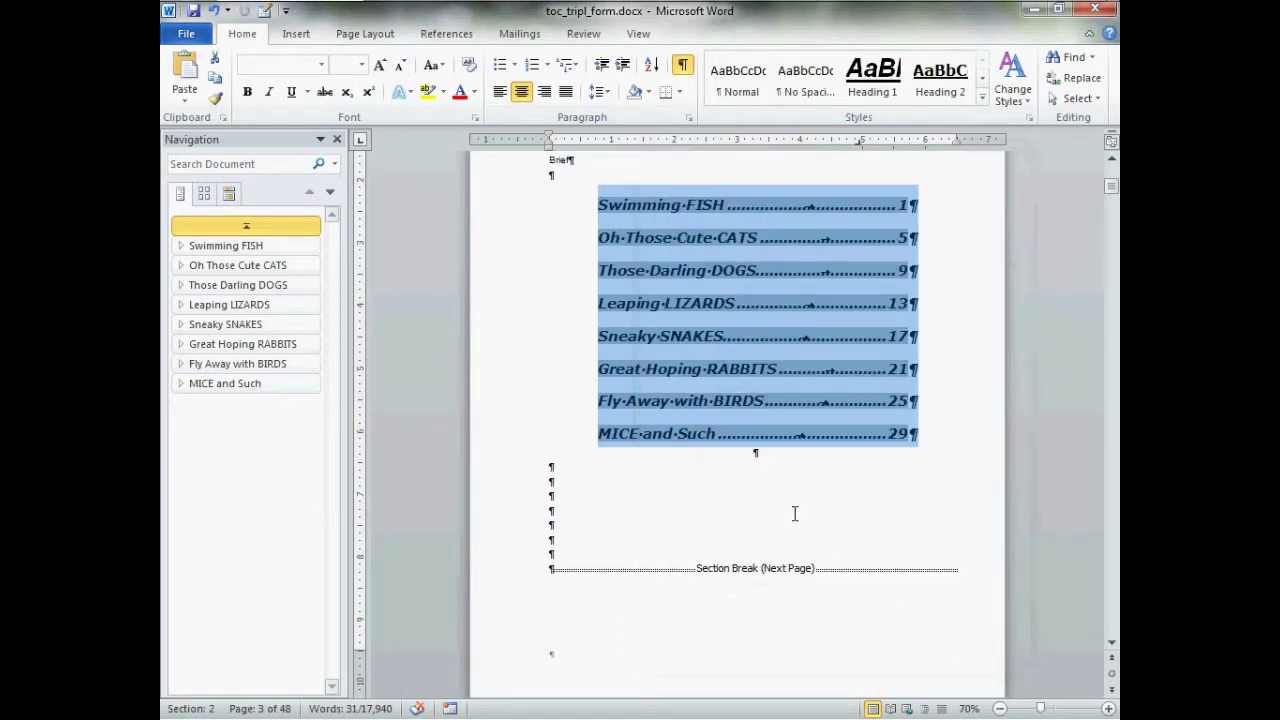
# - Copy the "Contents in Details" title box to the brief contents page and place it centred just above the Swimming FISH entry
pyautogui.click(795, 514)
pyautogui.scroll(-5, 795, 514)
pyautogui.click(771, 432)
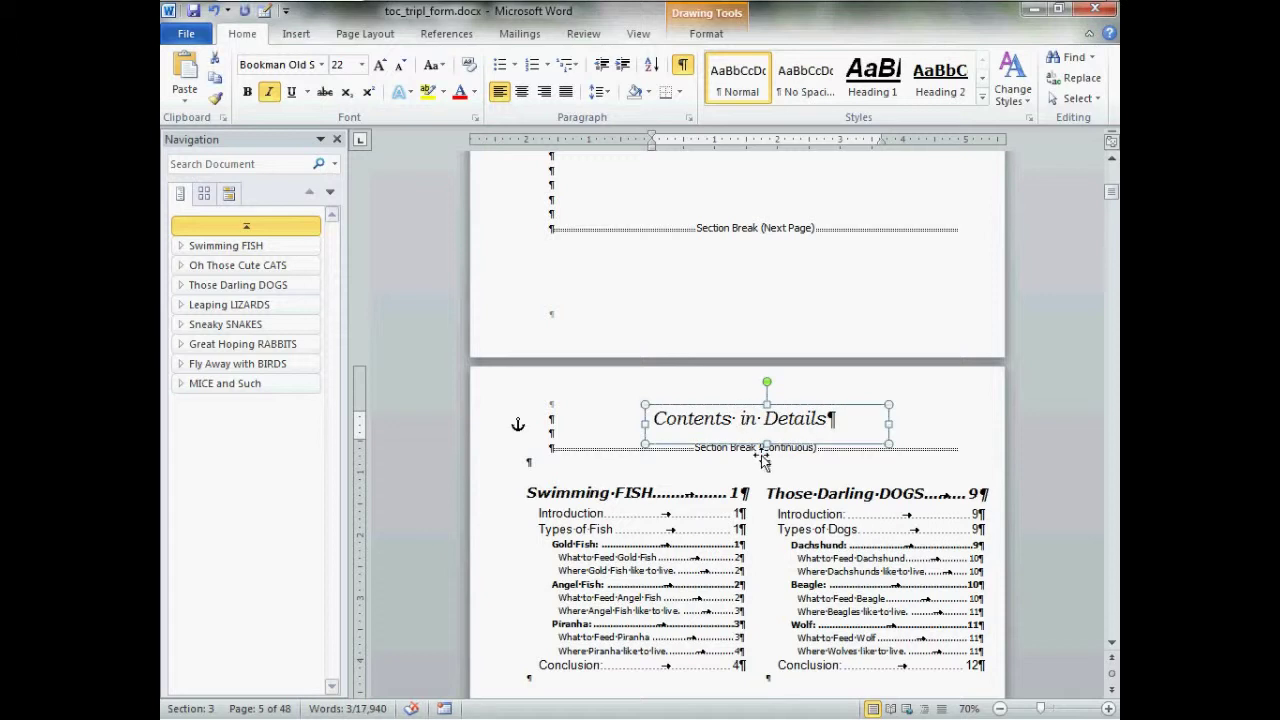
pyautogui.scroll(5, 762, 458)
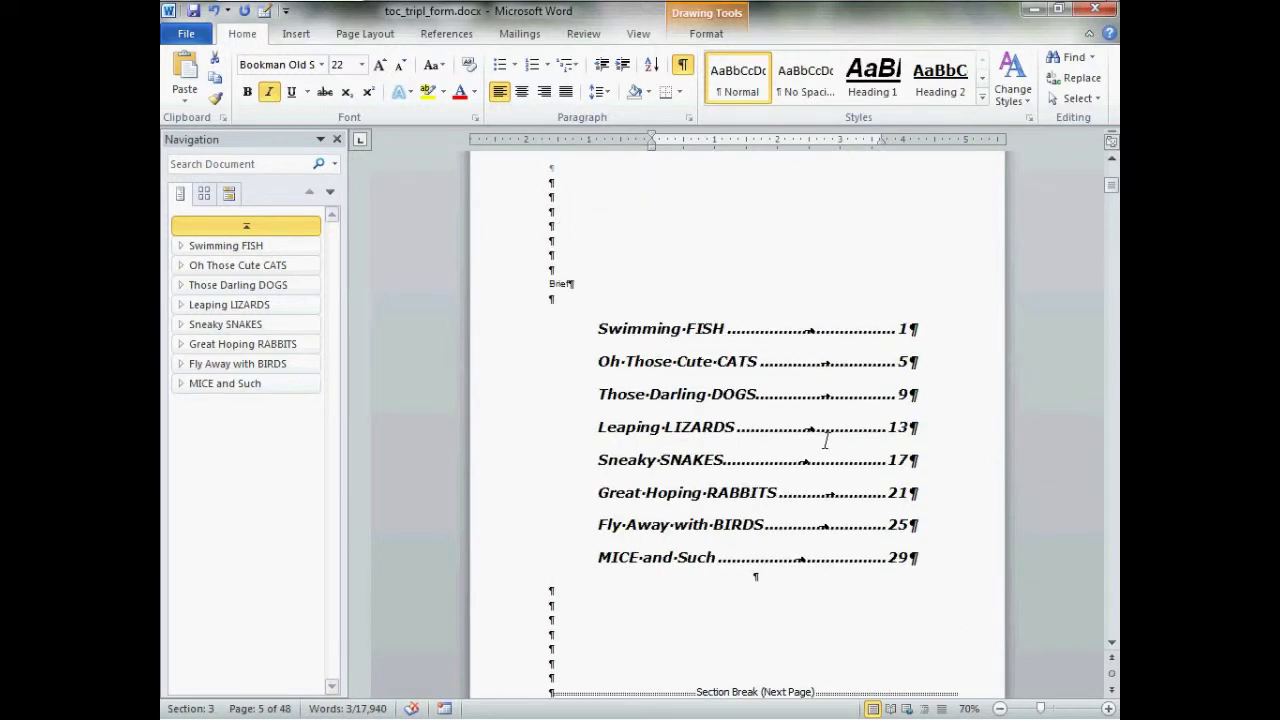
pyautogui.click(713, 251)
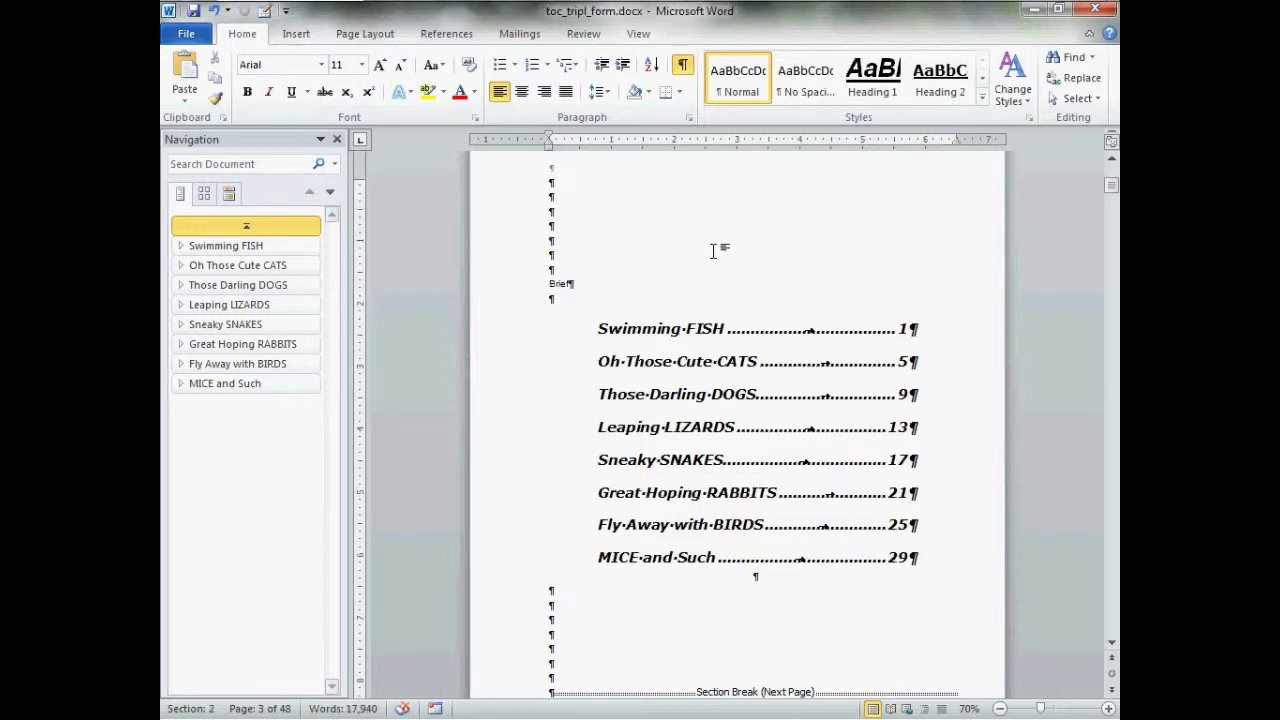
pyautogui.hotkey('ctrl', 'v')
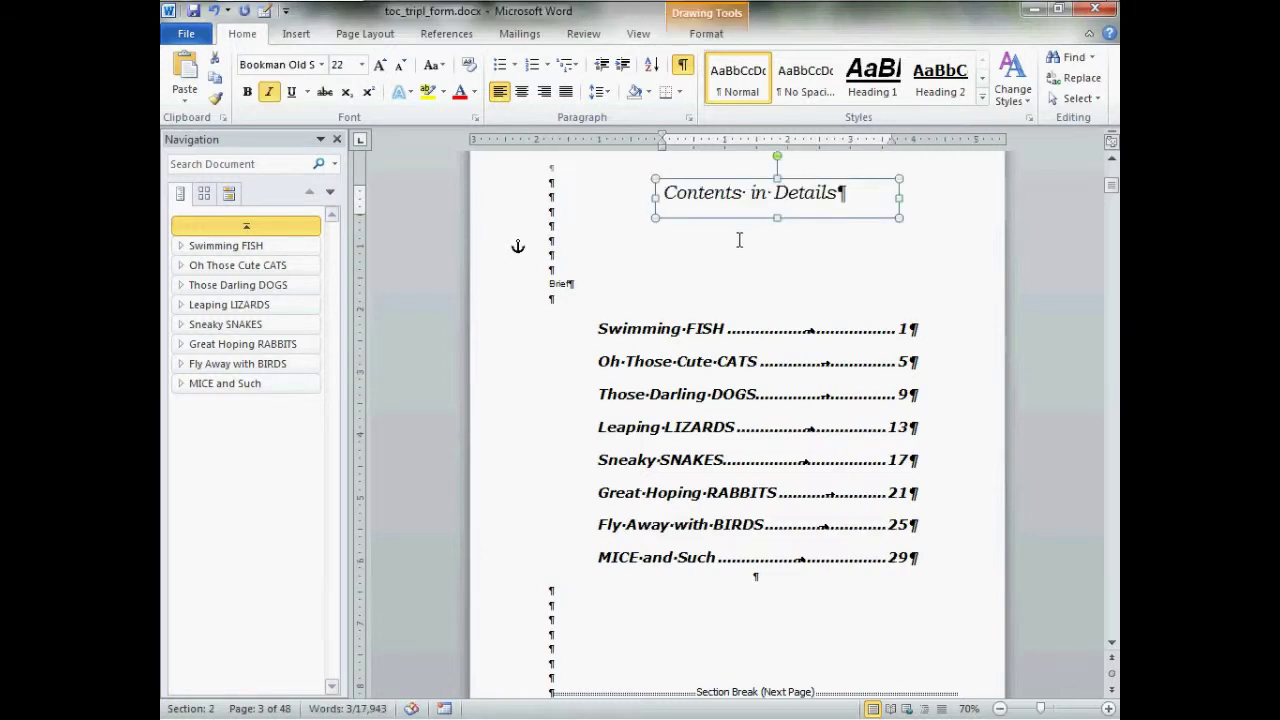
pyautogui.moveTo(747, 224); pyautogui.dragTo(732, 299)
# - Change the copied title to "Contents in Brief"
pyautogui.doubleClick(784, 277)
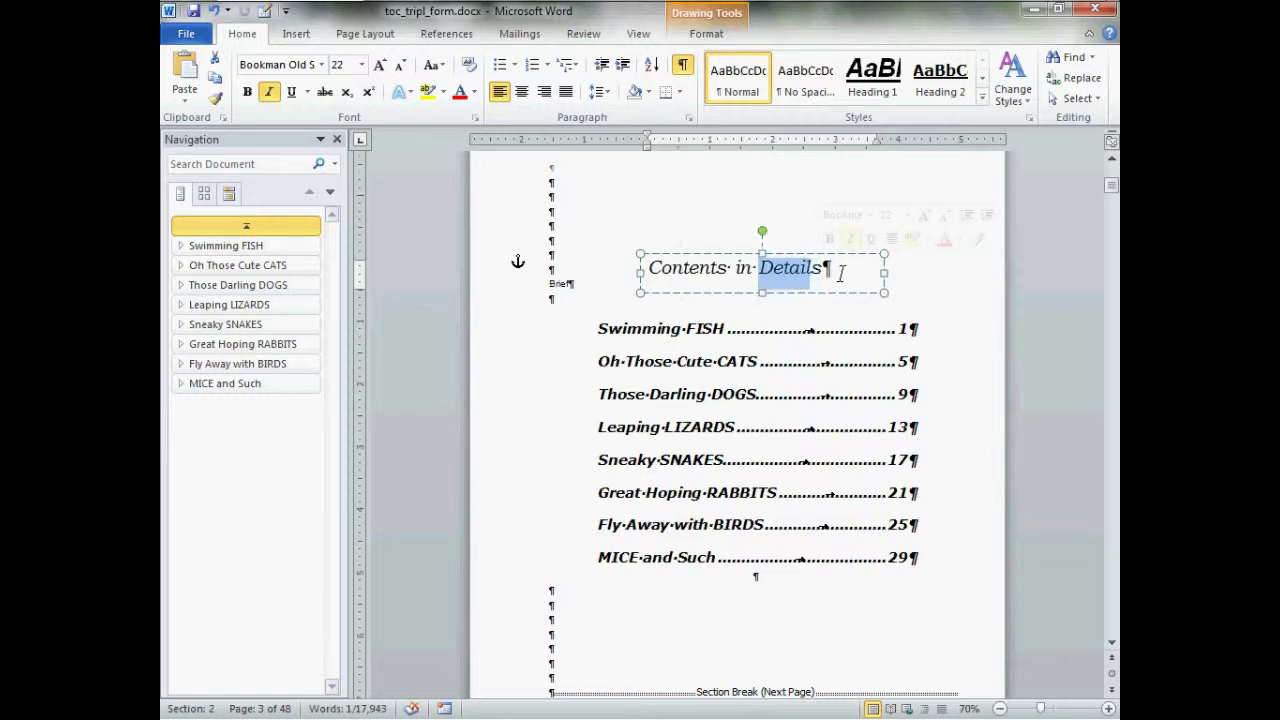
pyautogui.write('Brief')
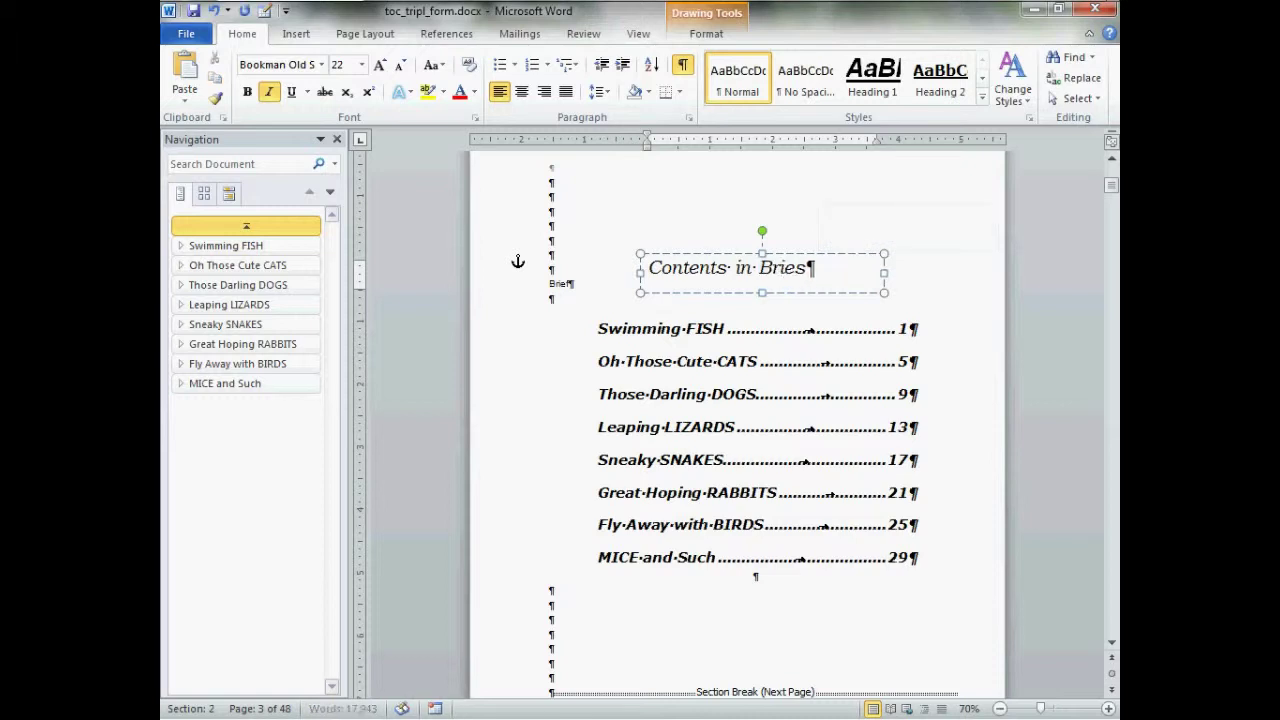
pyautogui.press('BackSpace')
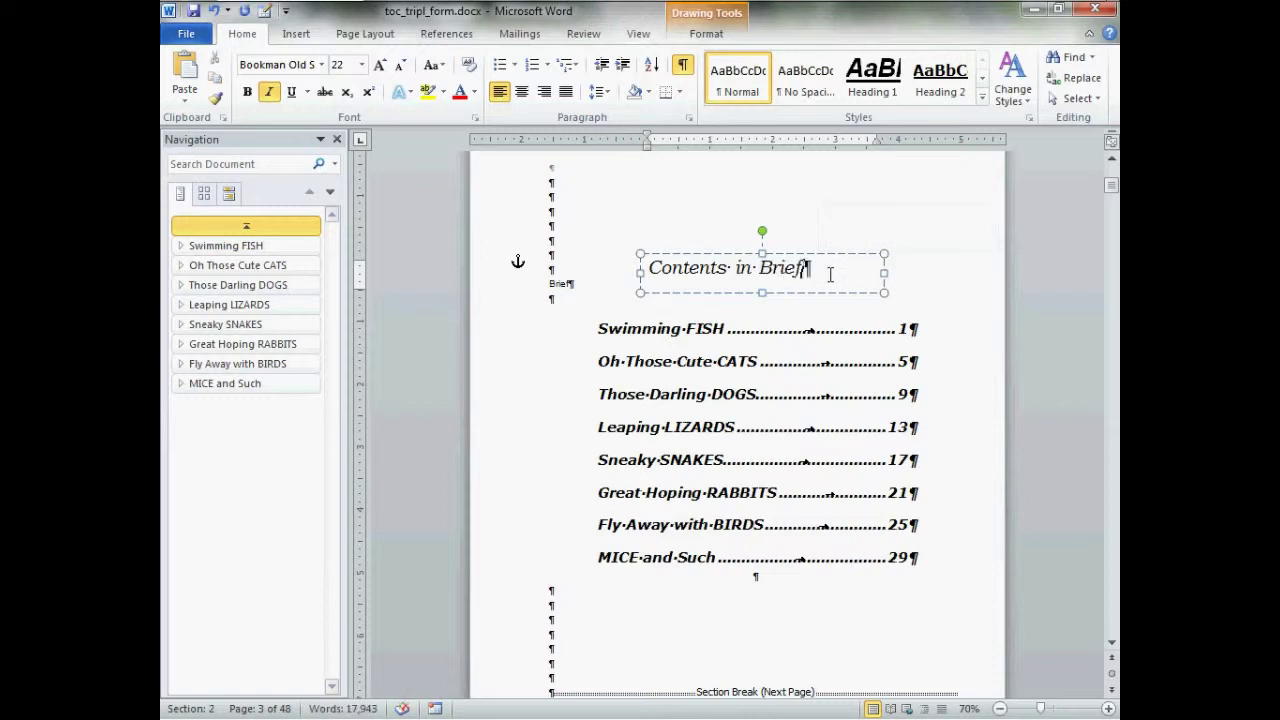
# - Delete the word "Brief" above the brief contents list and hide the paragraph marks to check the page
pyautogui.click(589, 294)
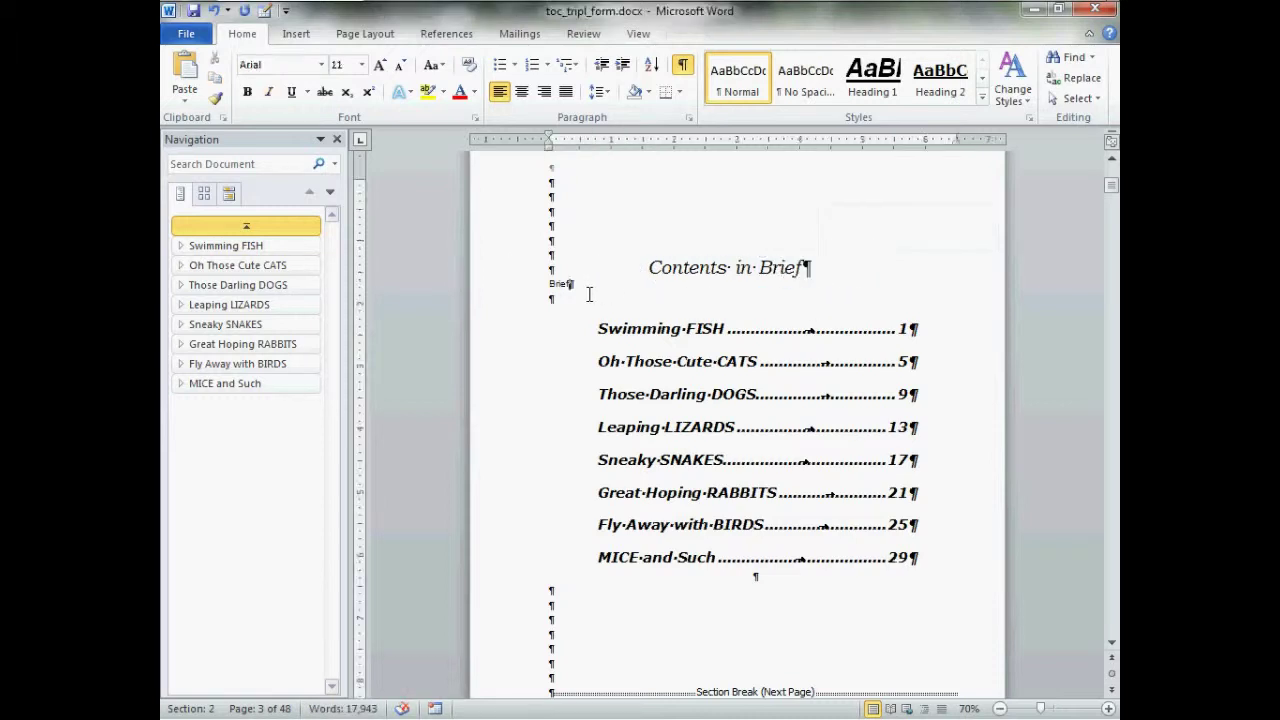
pyautogui.press('BackSpace')
pyautogui.press('BackSpace')
pyautogui.press('BackSpace')
pyautogui.press('BackSpace')
pyautogui.press('BackSpace')
pyautogui.click(682, 65)
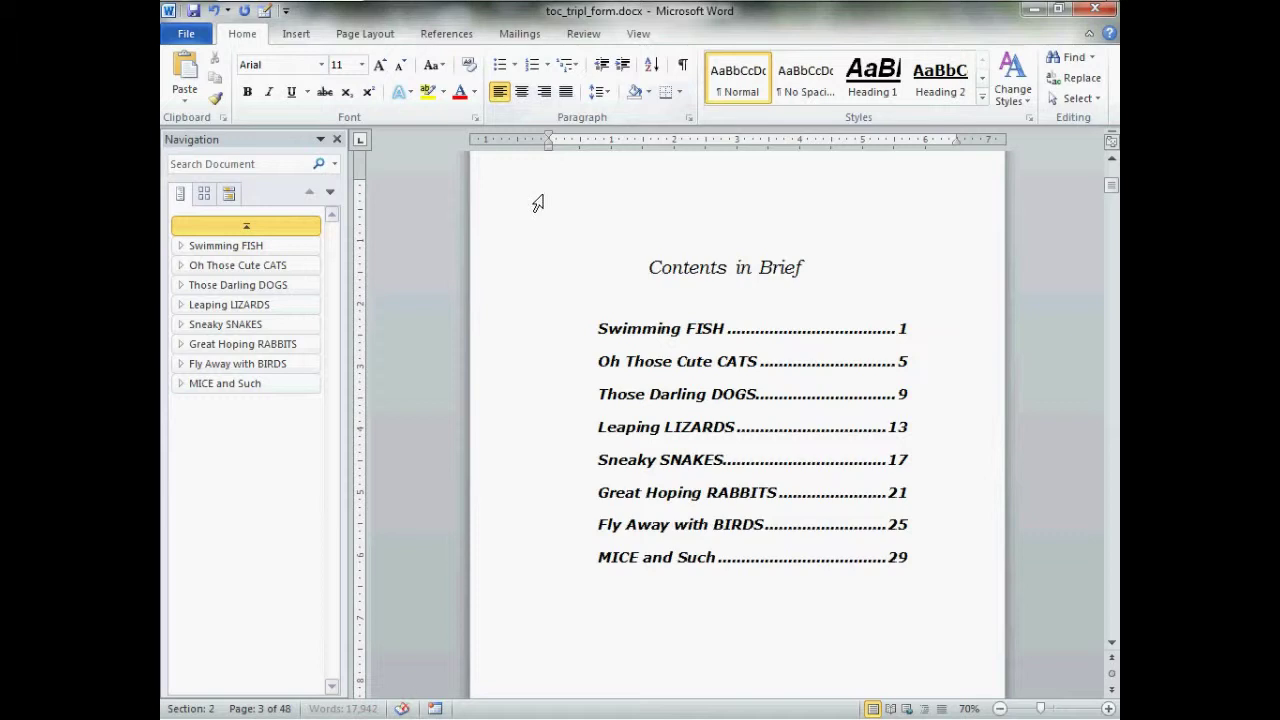
pyautogui.scroll(1, 517, 203)
pyautogui.scroll(-2, 541, 227)
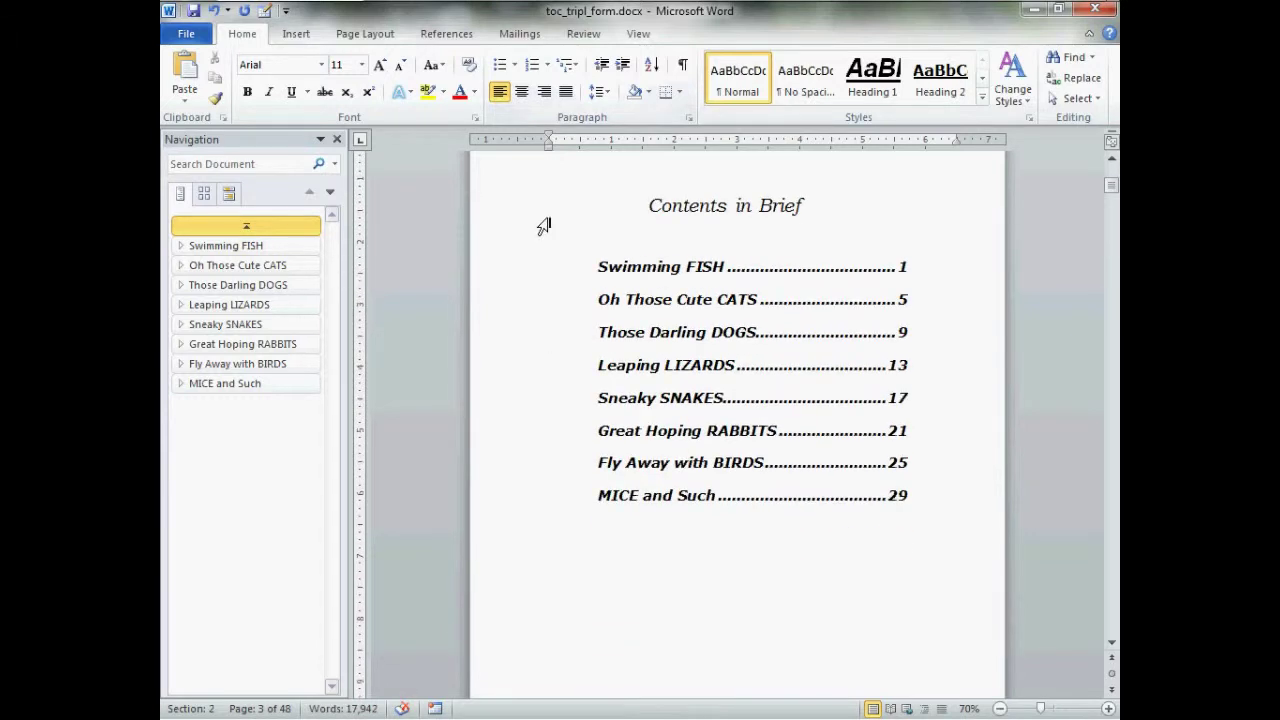
# - Go to the Swimming FISH chapter page and undock the Navigation pane so that it floats over the document
pyautogui.scroll(-5, 540, 225)
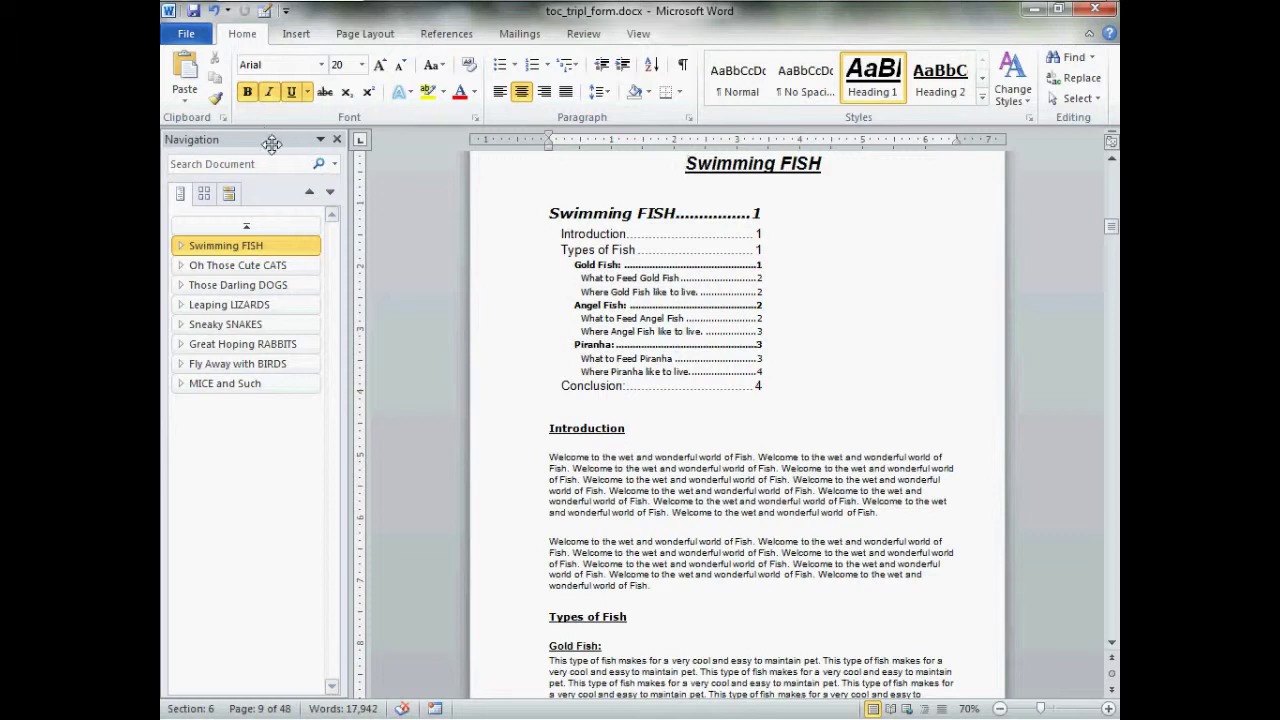
pyautogui.moveTo(270, 148); pyautogui.dragTo(324, 203)
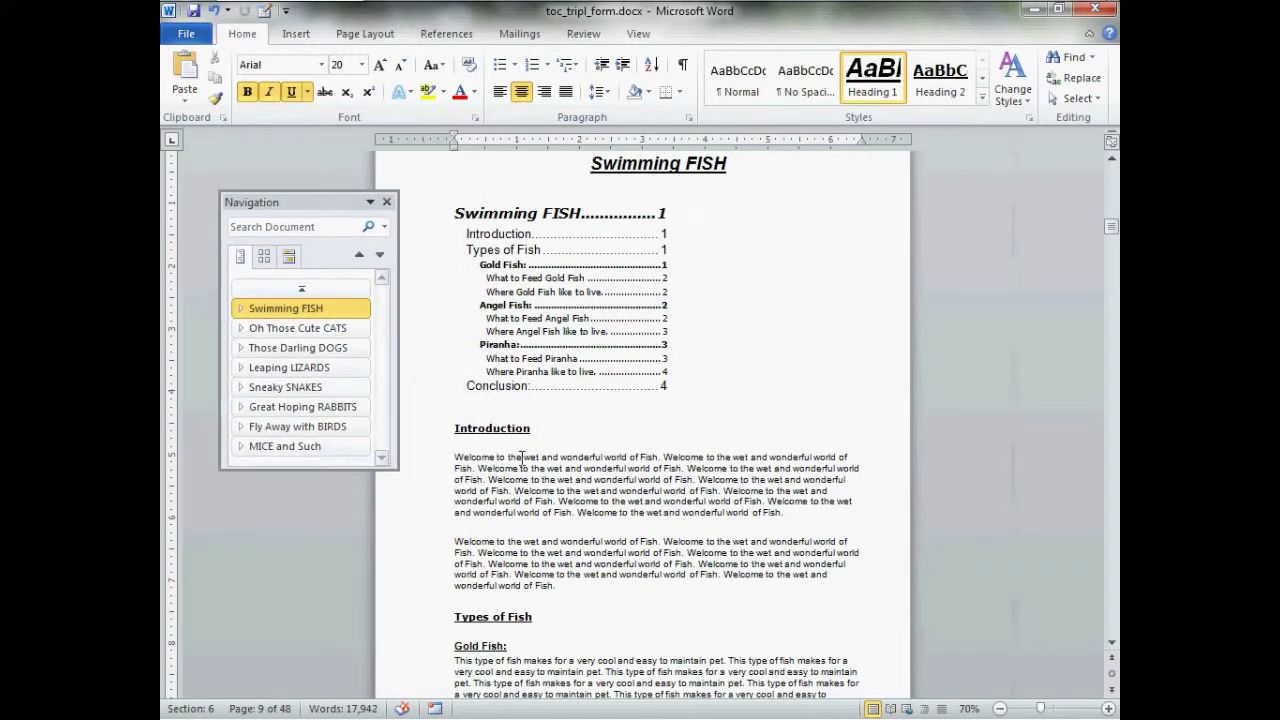
pyautogui.moveTo(400, 479)
pyautogui.mouseDown()
pyautogui.moveTo(406, 535)
pyautogui.moveTo(418, 525)
pyautogui.moveTo(409, 482)
pyautogui.mouseUp()
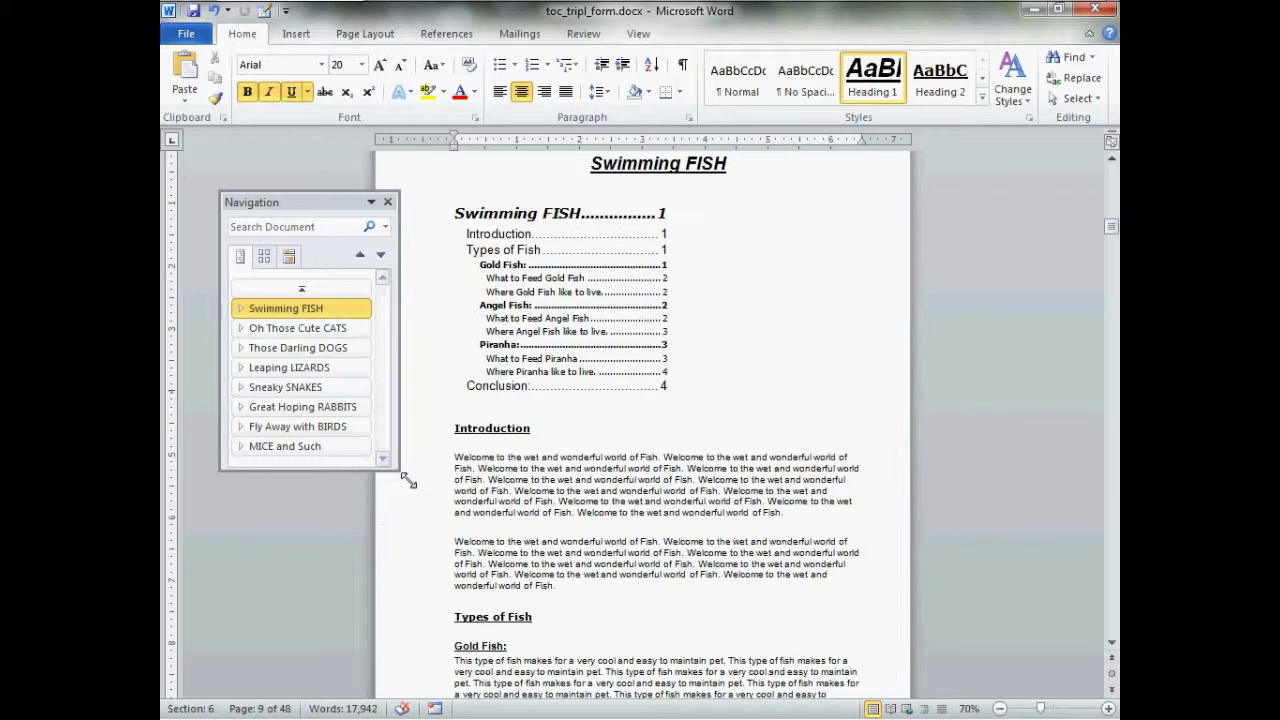
# - Jump between the CATS, DOGS and FISH chapters, ending at Swimming FISH, and place the floating Navigation pane lower beside the page
pyautogui.click(309, 329)
pyautogui.click(315, 349)
pyautogui.click(312, 329)
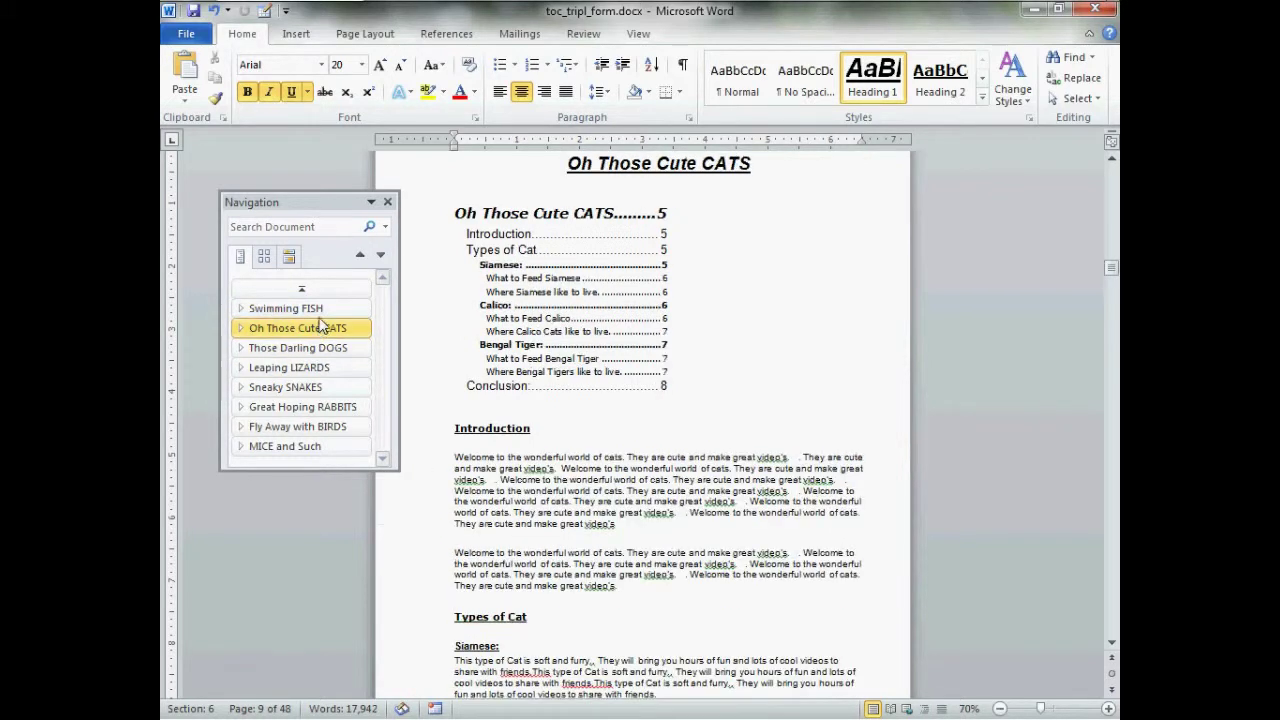
pyautogui.click(321, 310)
pyautogui.moveTo(321, 212); pyautogui.dragTo(299, 419)
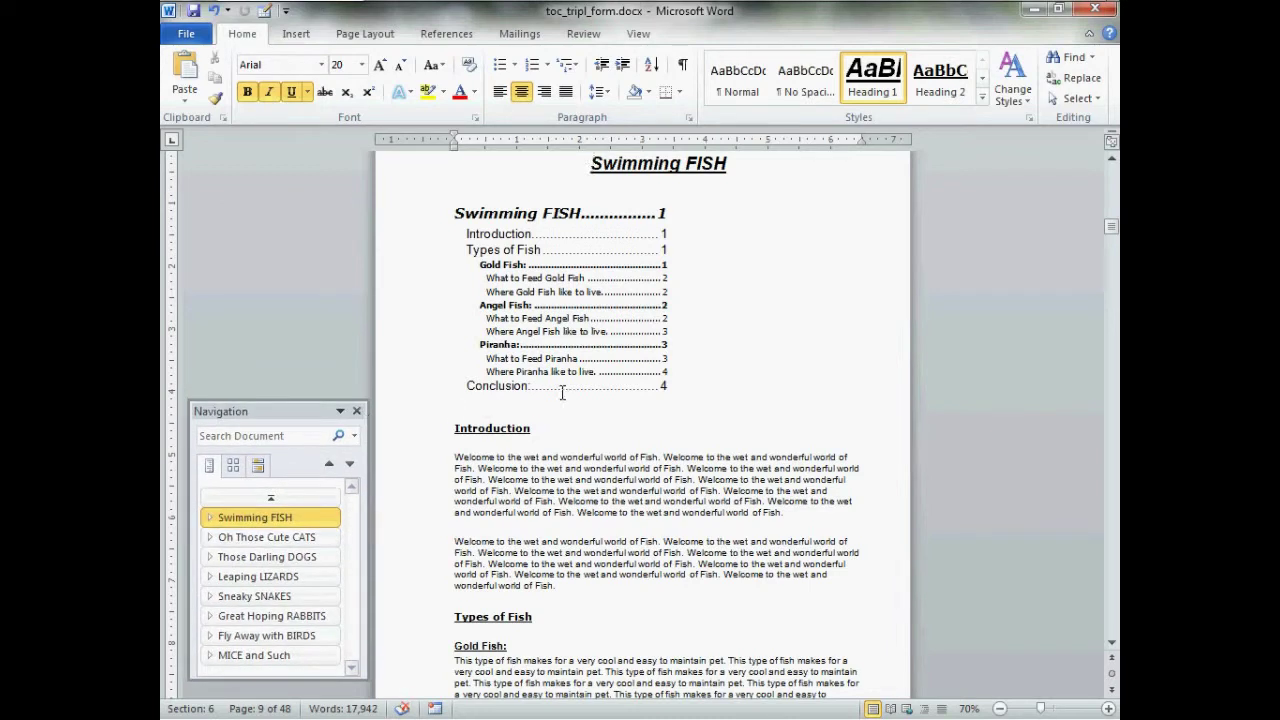
# - Split the document window horizontally near the end of the Swimming FISH chapter's table of contents
pyautogui.click(641, 36)
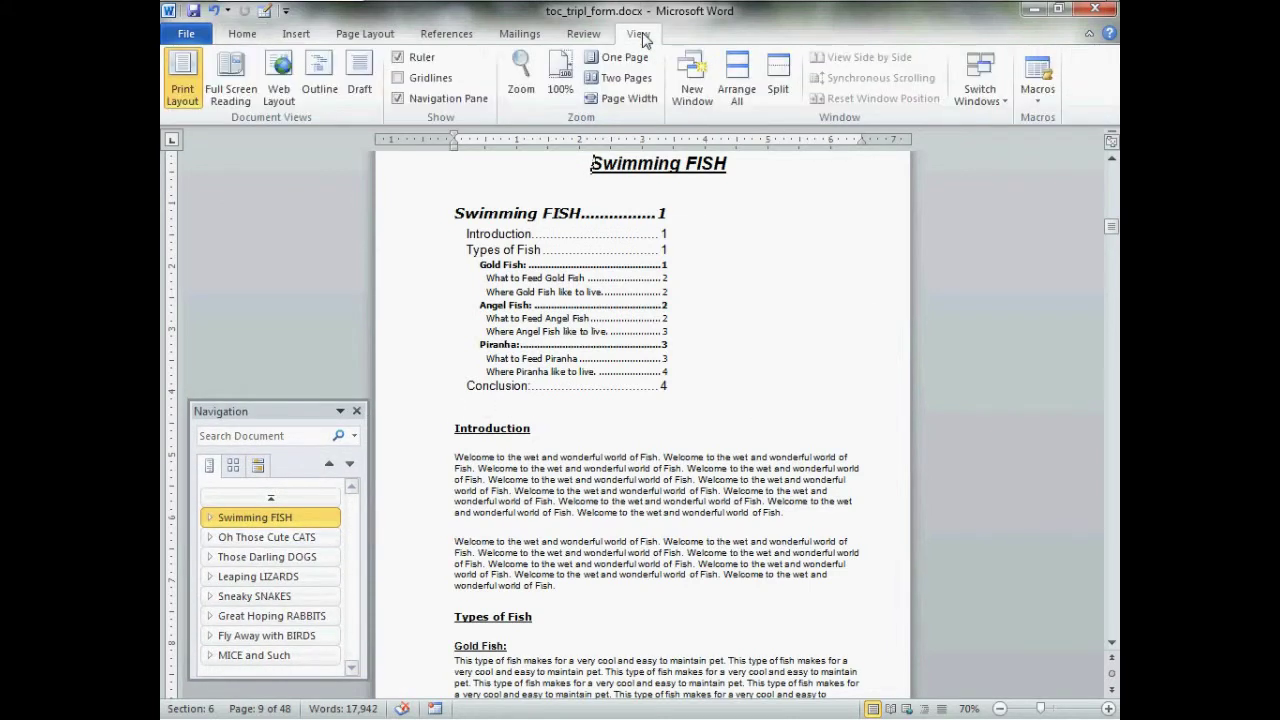
pyautogui.click(780, 70)
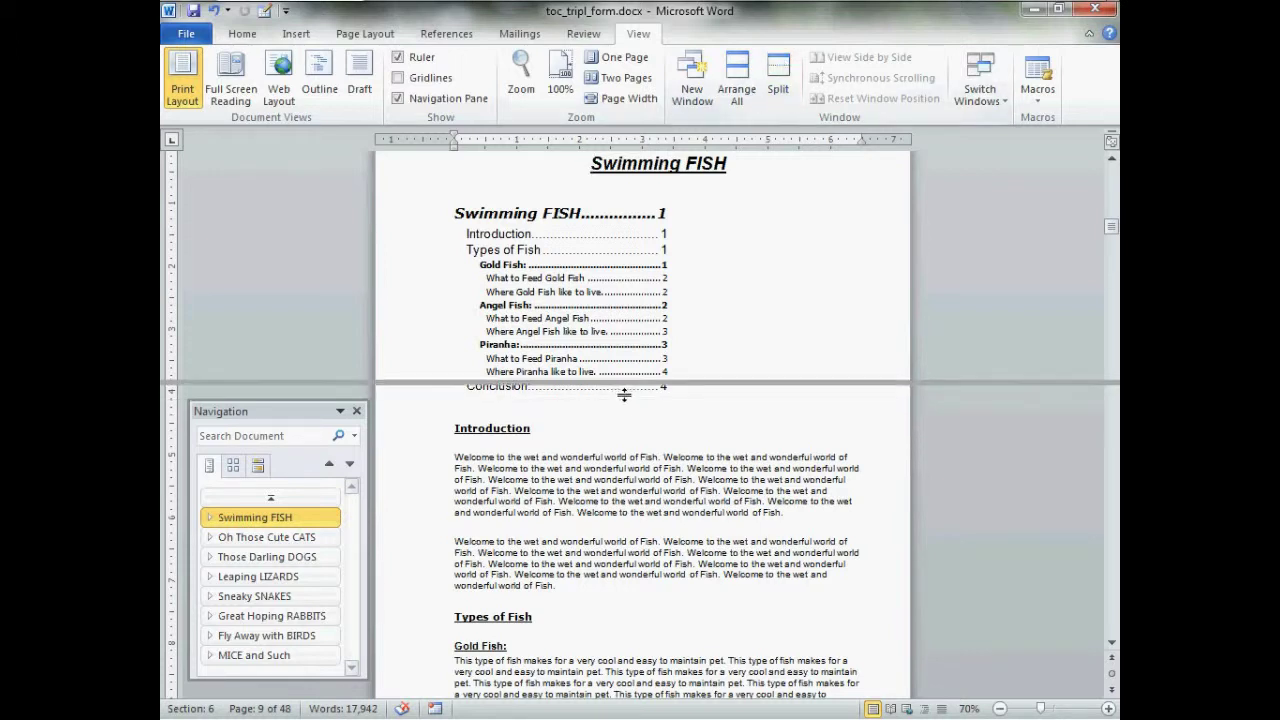
pyautogui.click(619, 391)
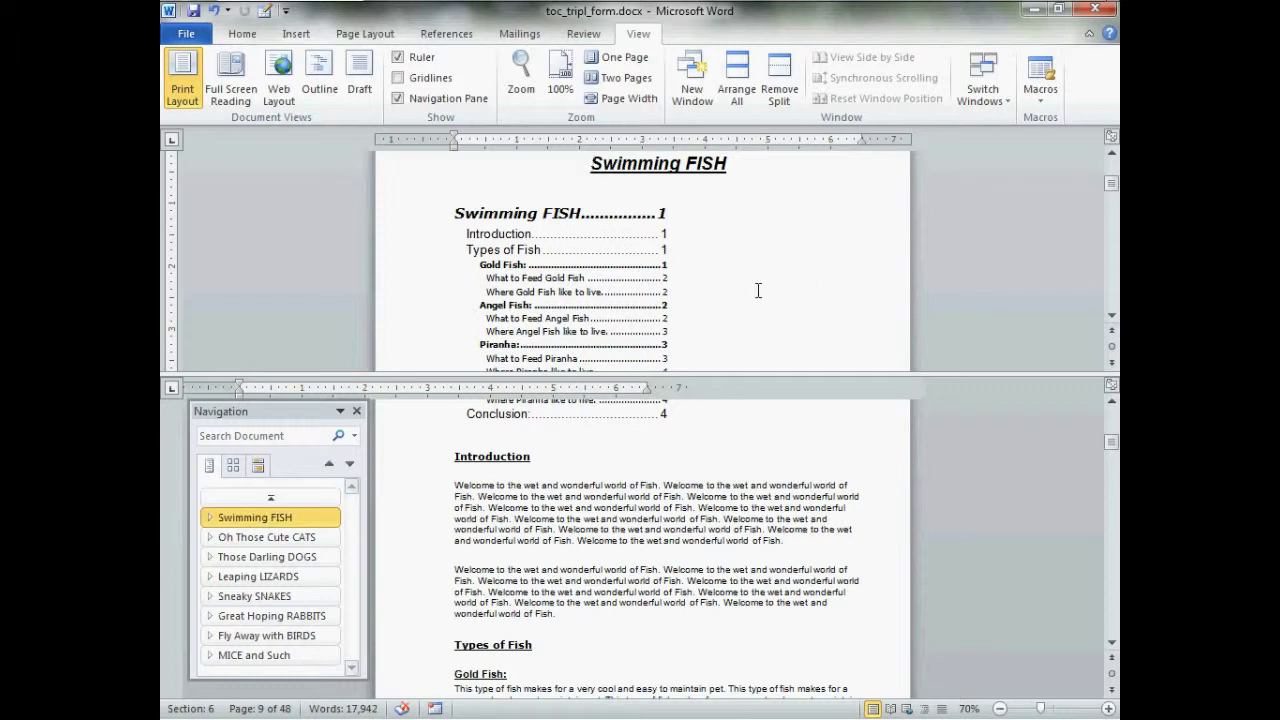
# - Show the Swimming FISH and Those Darling DOGS entries of the detailed contents in the upper pane and raise the split bar slightly
pyautogui.scroll(5, 758, 290)
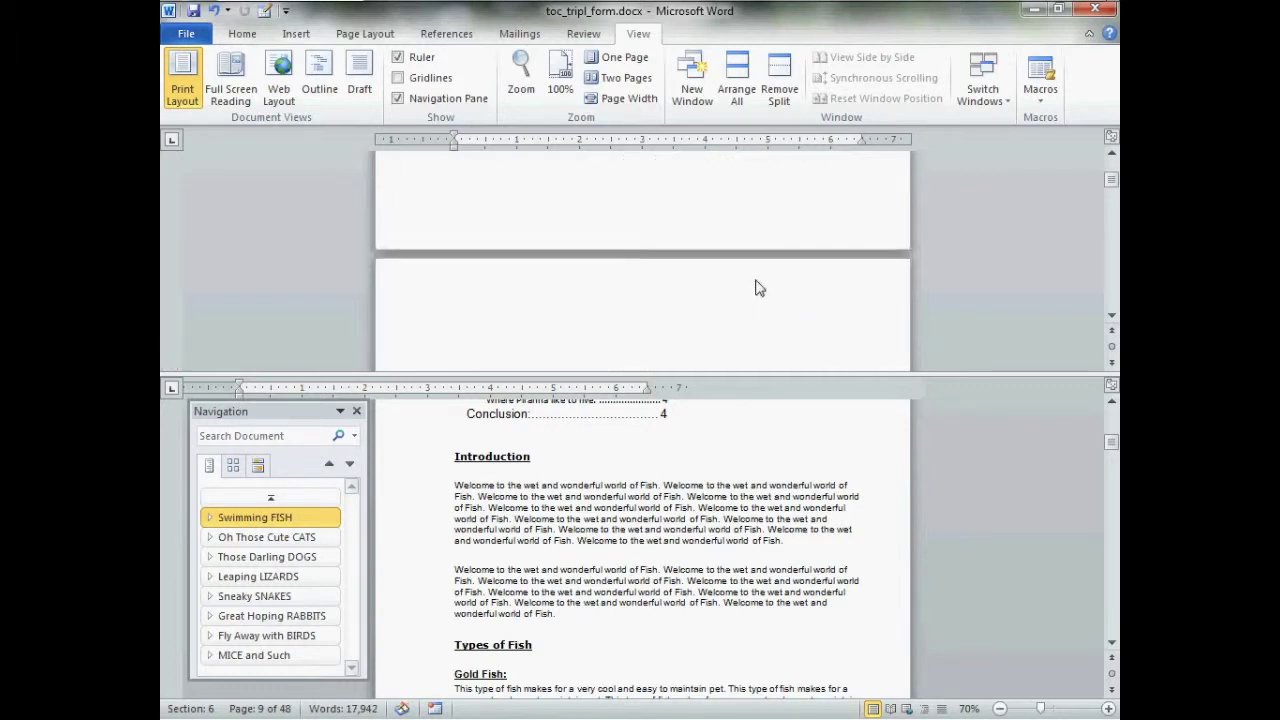
pyautogui.scroll(10, 757, 288)
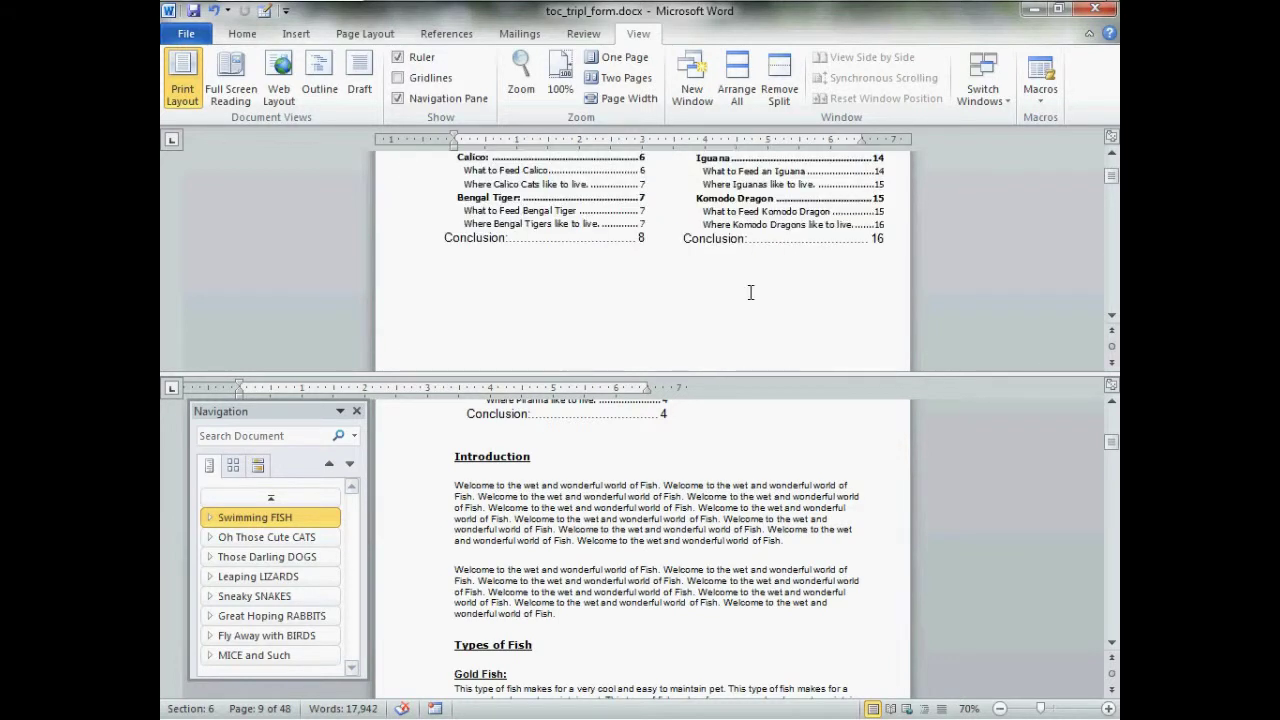
pyautogui.scroll(5, 750, 292)
pyautogui.scroll(-3, 750, 292)
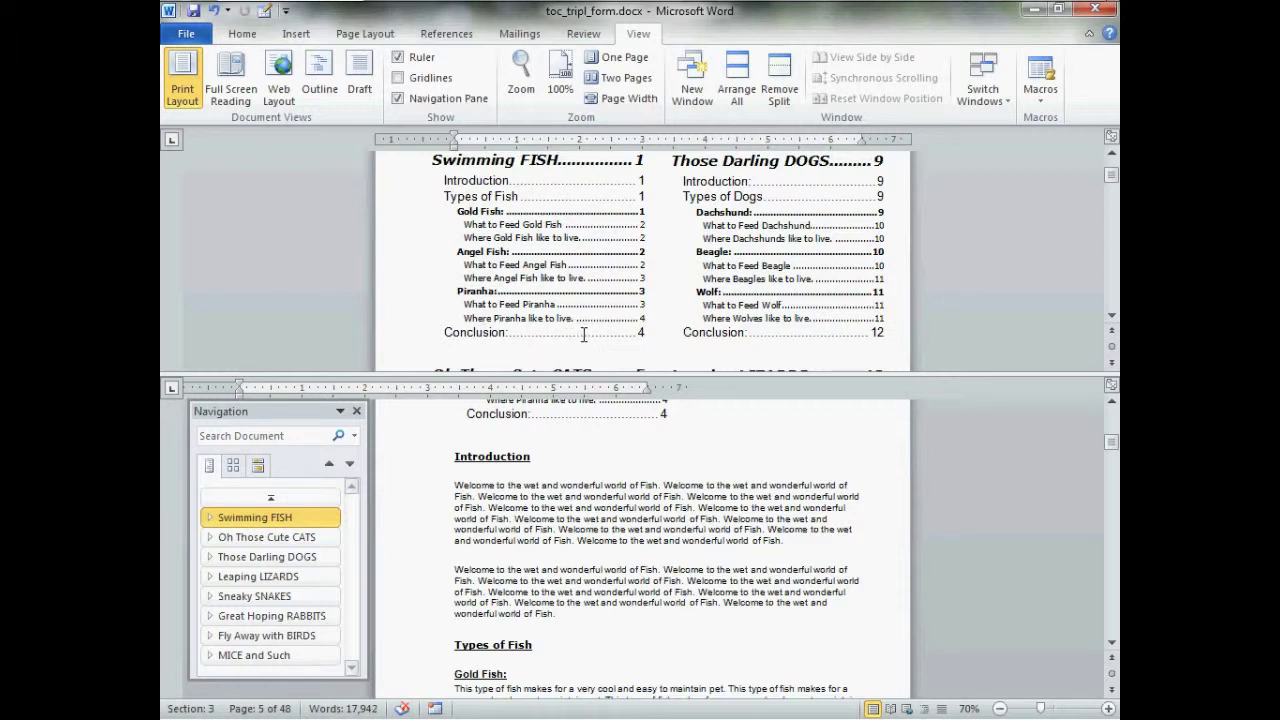
pyautogui.click(598, 376)
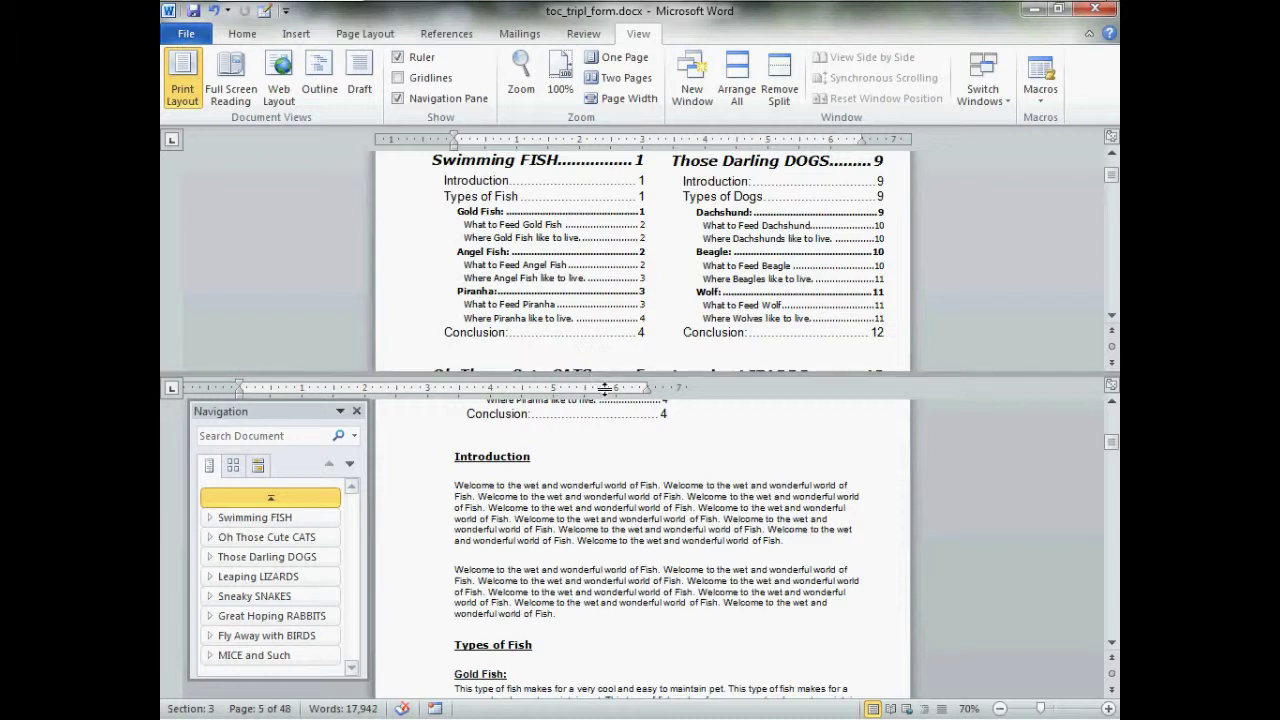
pyautogui.moveTo(605, 388); pyautogui.dragTo(605, 365)
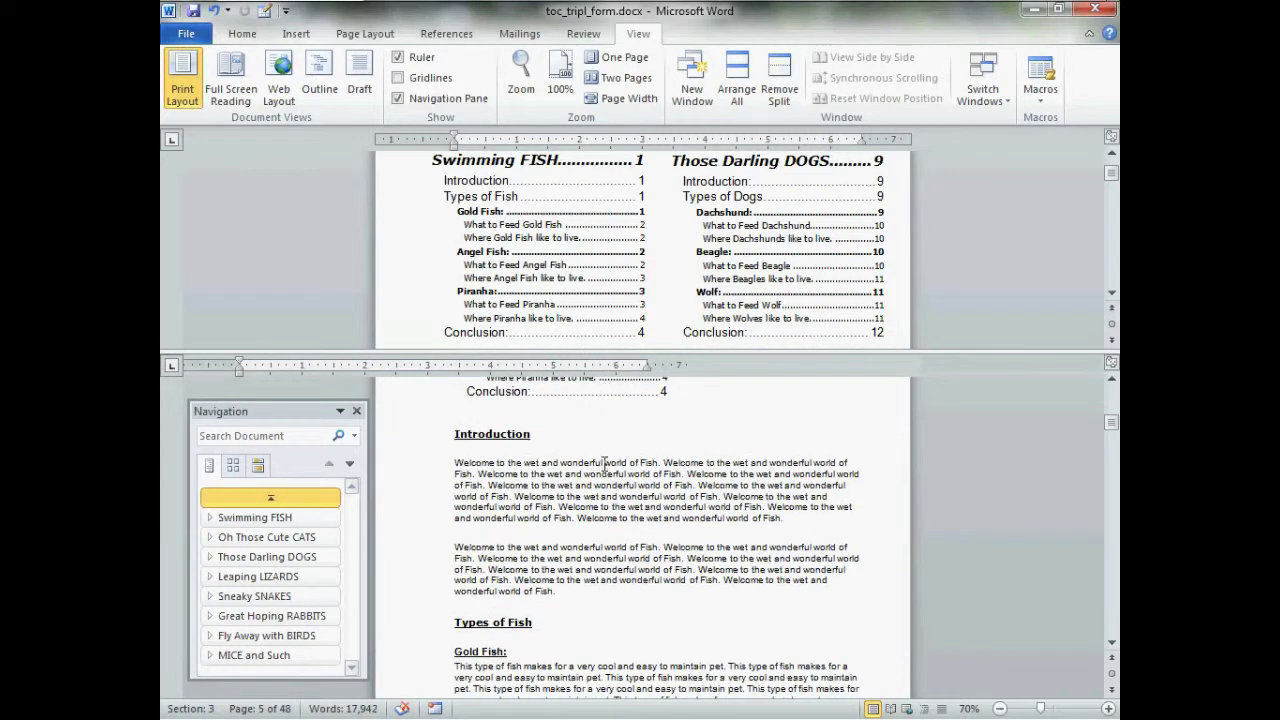
# - Go to the Swimming FISH chapter in the lower pane, set its zoom to 80% and look over its table of contents
pyautogui.click(316, 519)
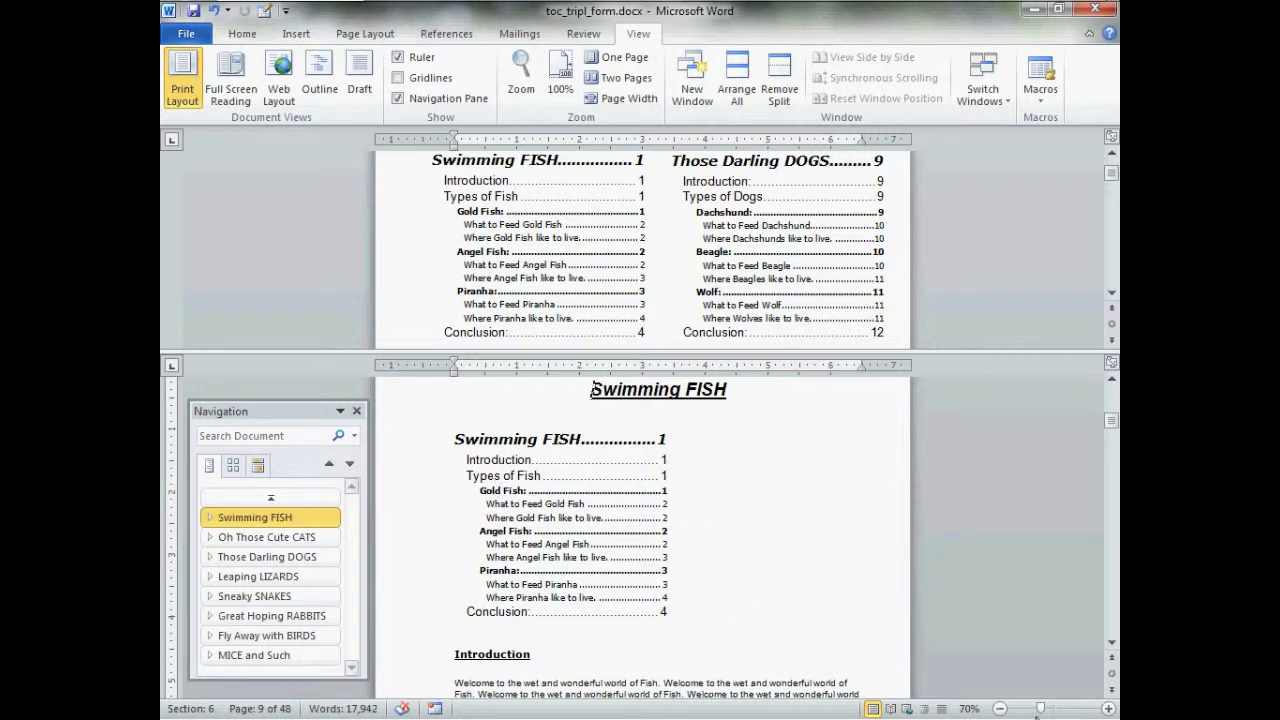
pyautogui.click(1108, 708)
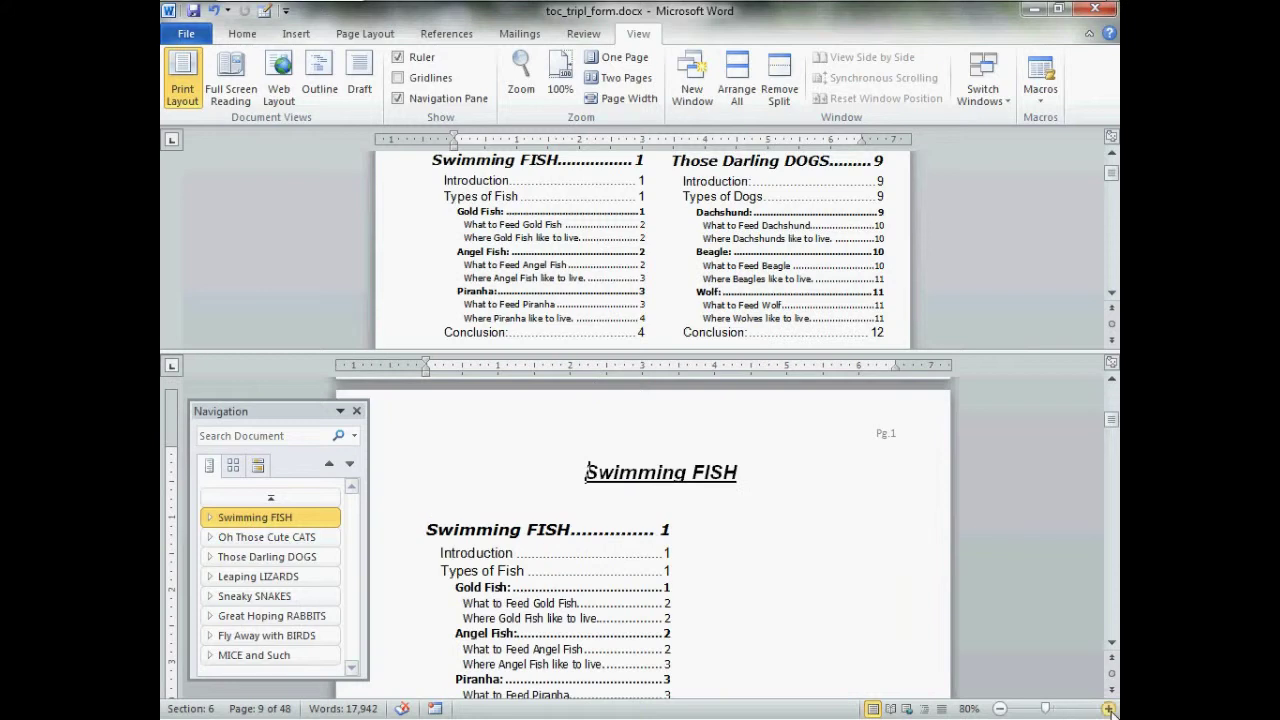
pyautogui.click(867, 533)
pyautogui.scroll(-1, 870, 535)
pyautogui.scroll(-1, 869, 534)
pyautogui.scroll(1, 869, 534)
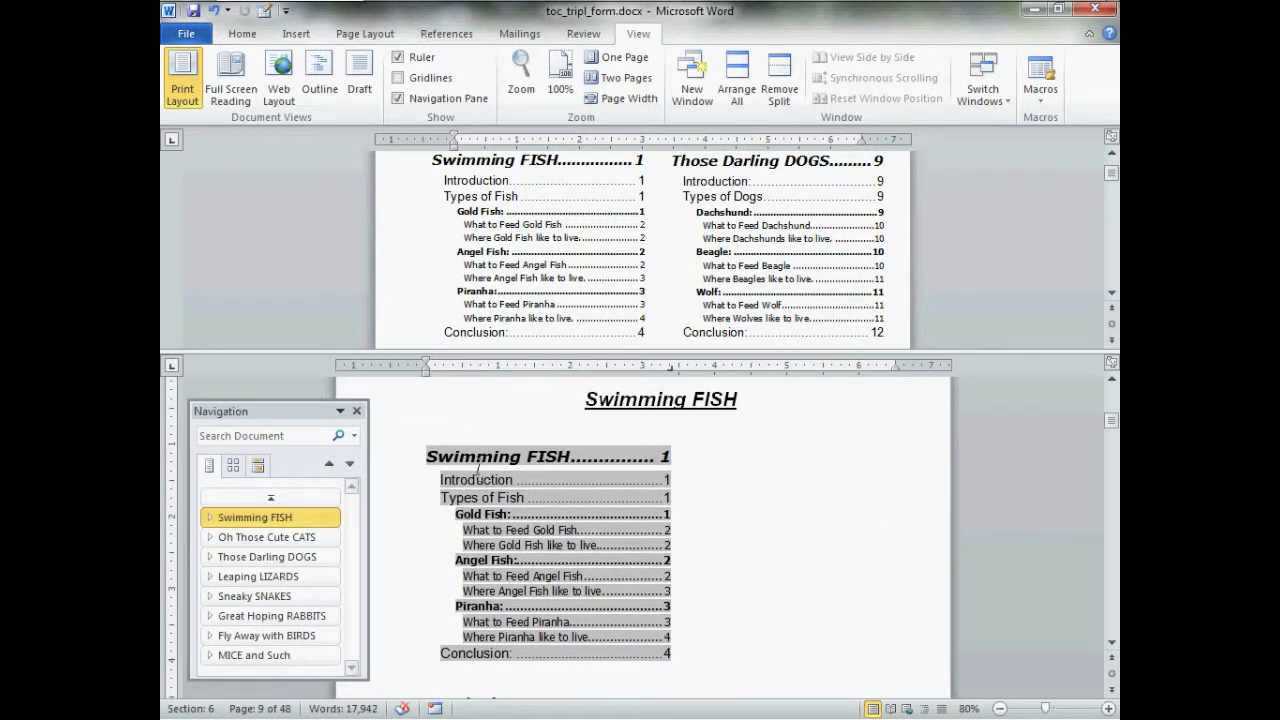
pyautogui.press('Up')
pyautogui.scroll(-3, 437, 443)
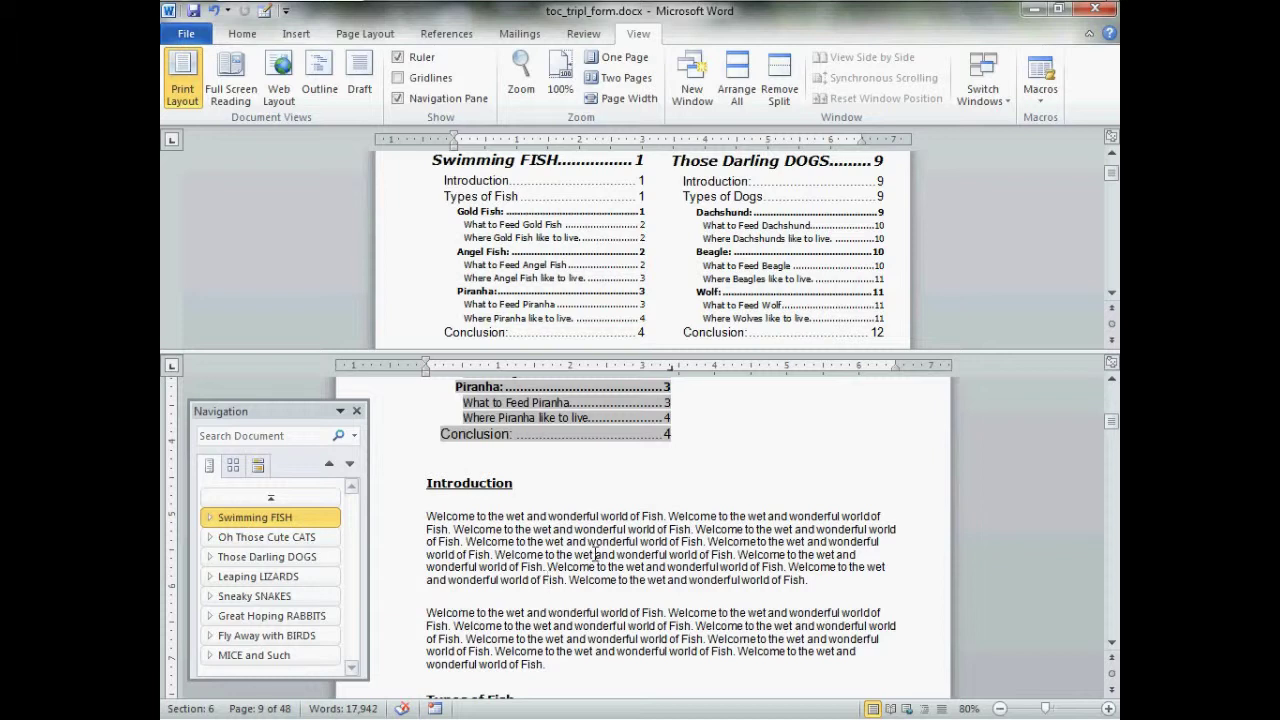
pyautogui.click(586, 541)
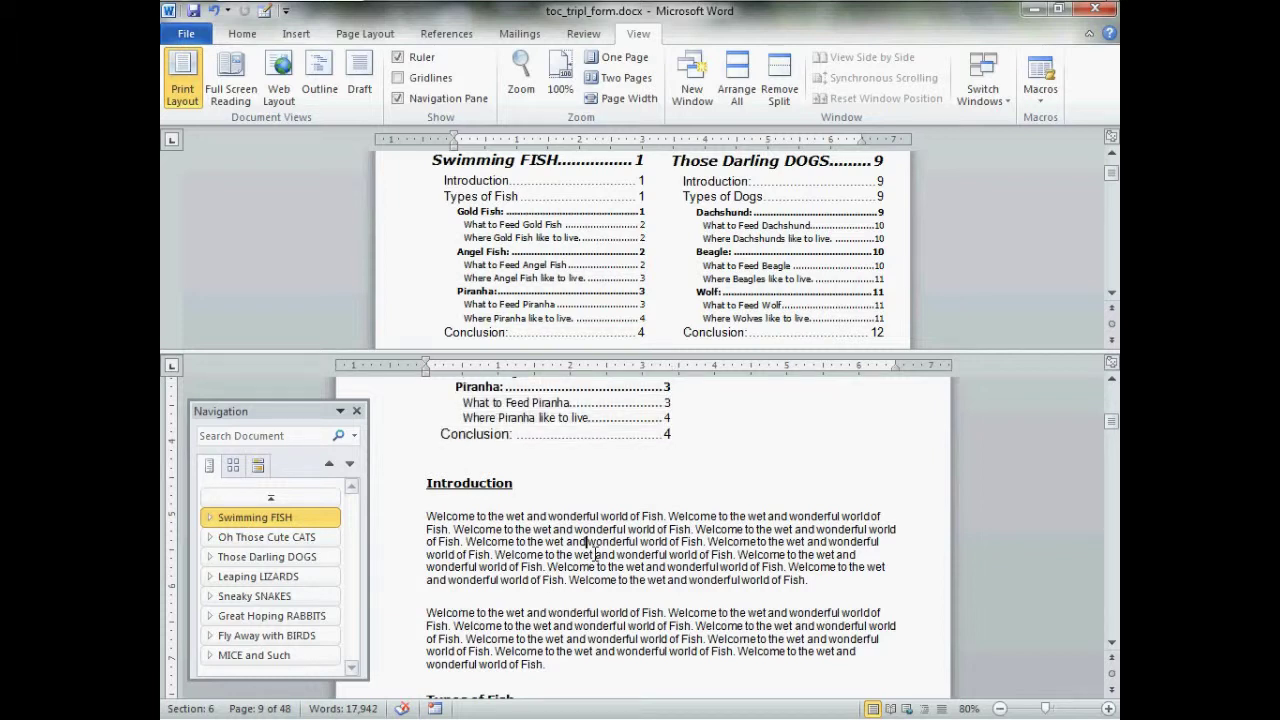
pyautogui.scroll(3, 595, 553)
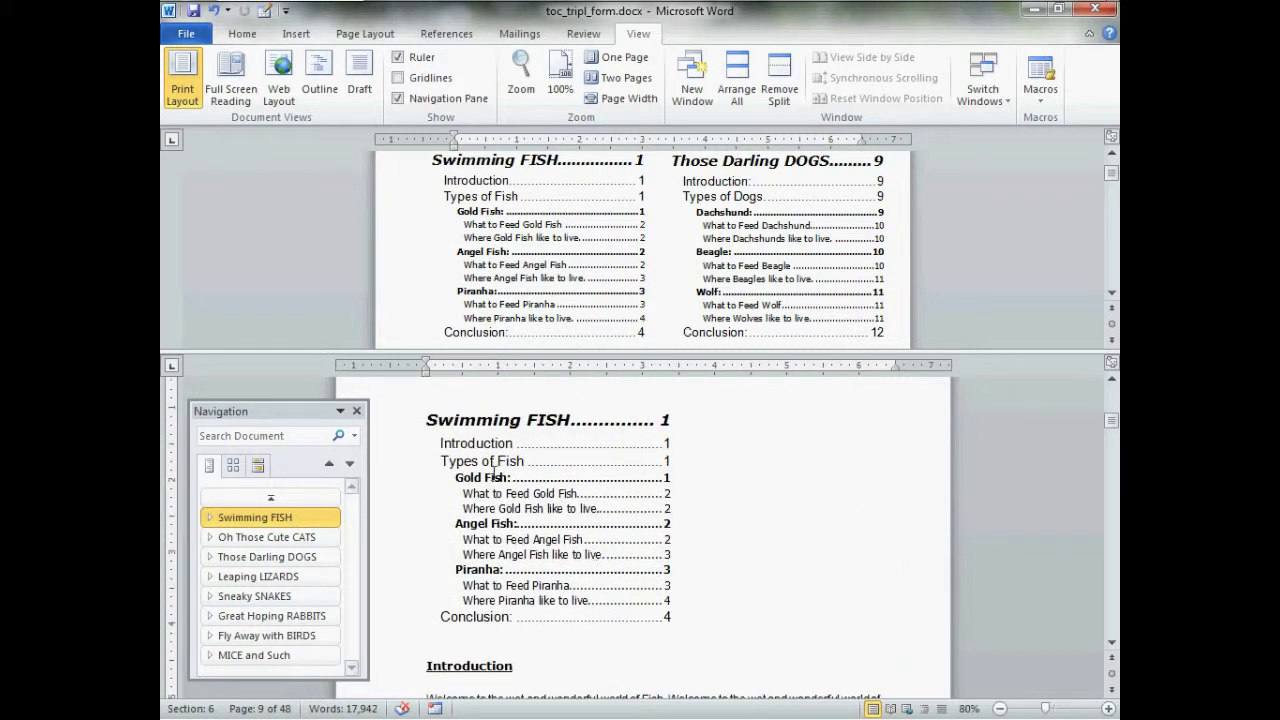
# - Format the whole Swimming FISH chapter table of contents in Verdana at size 11
pyautogui.click(496, 470)
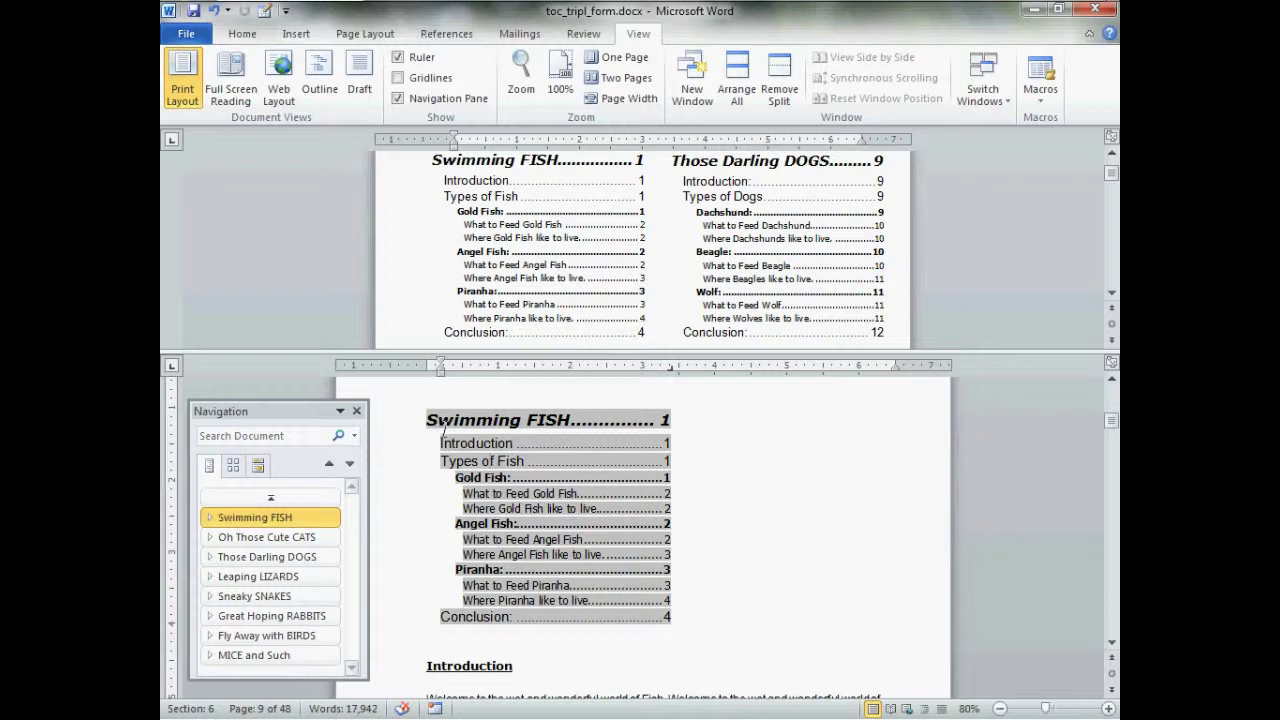
pyautogui.moveTo(441, 428); pyautogui.dragTo(681, 622)
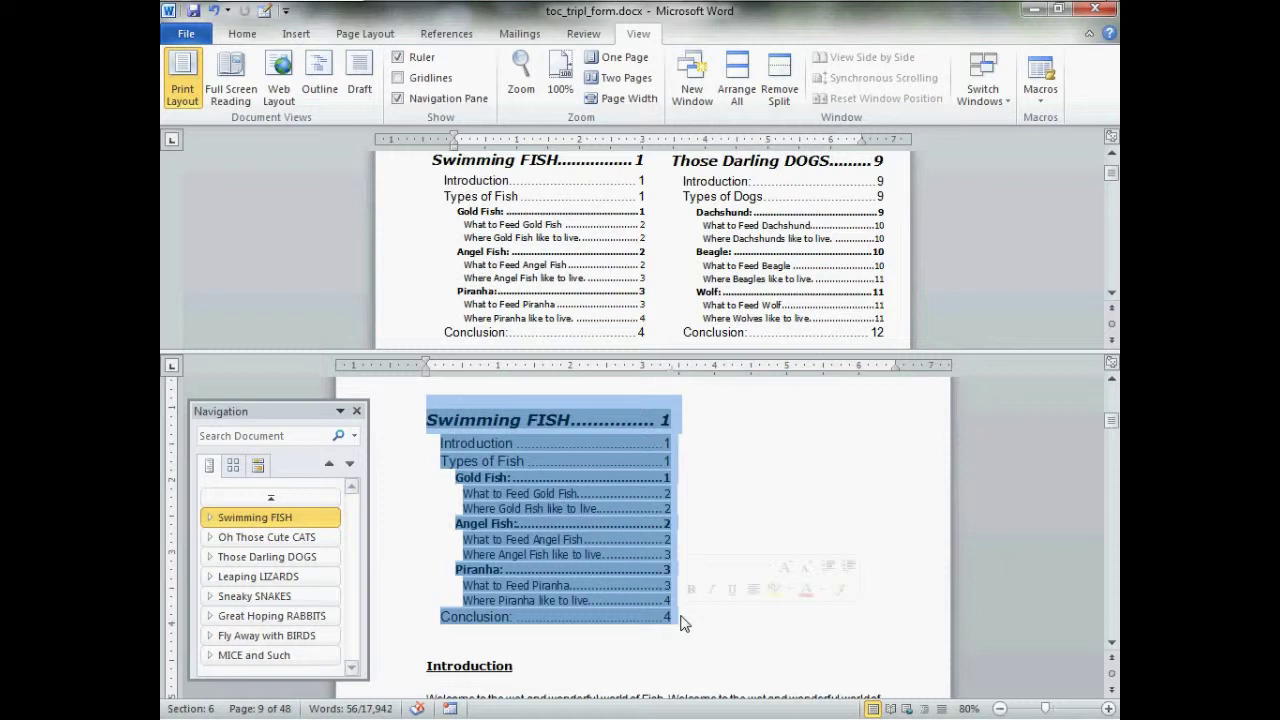
pyautogui.click(732, 567)
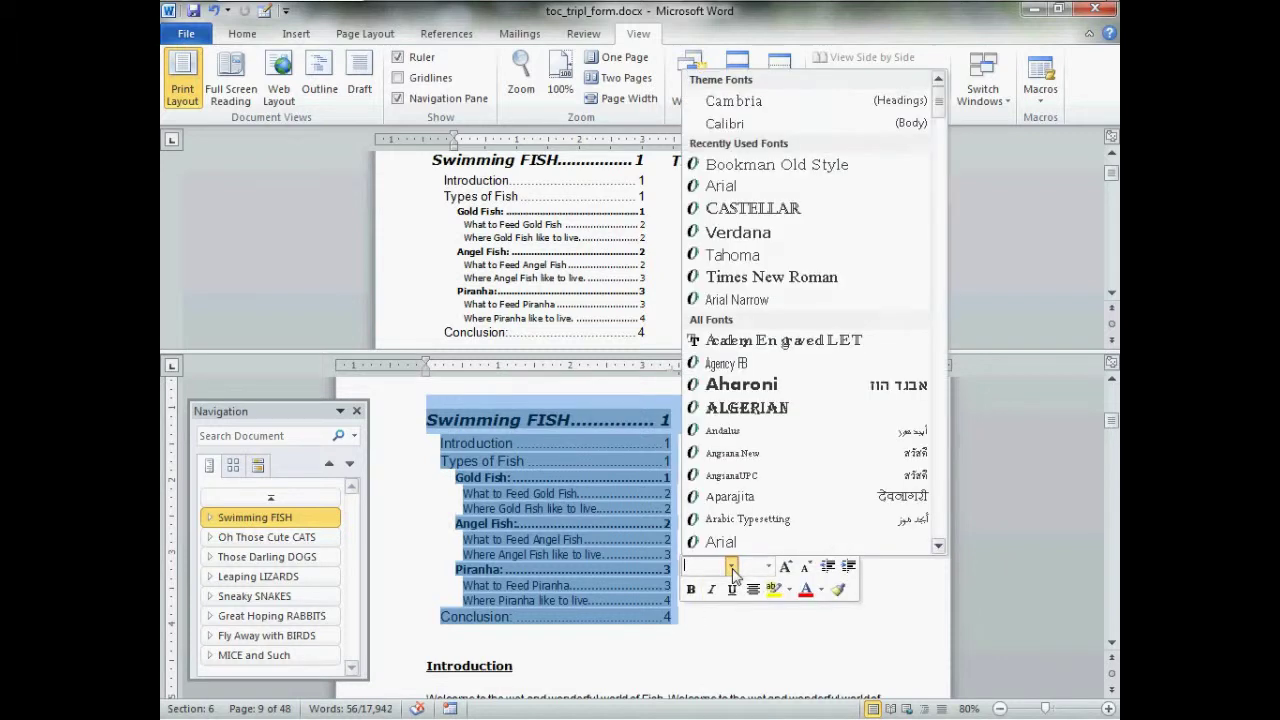
pyautogui.click(737, 233)
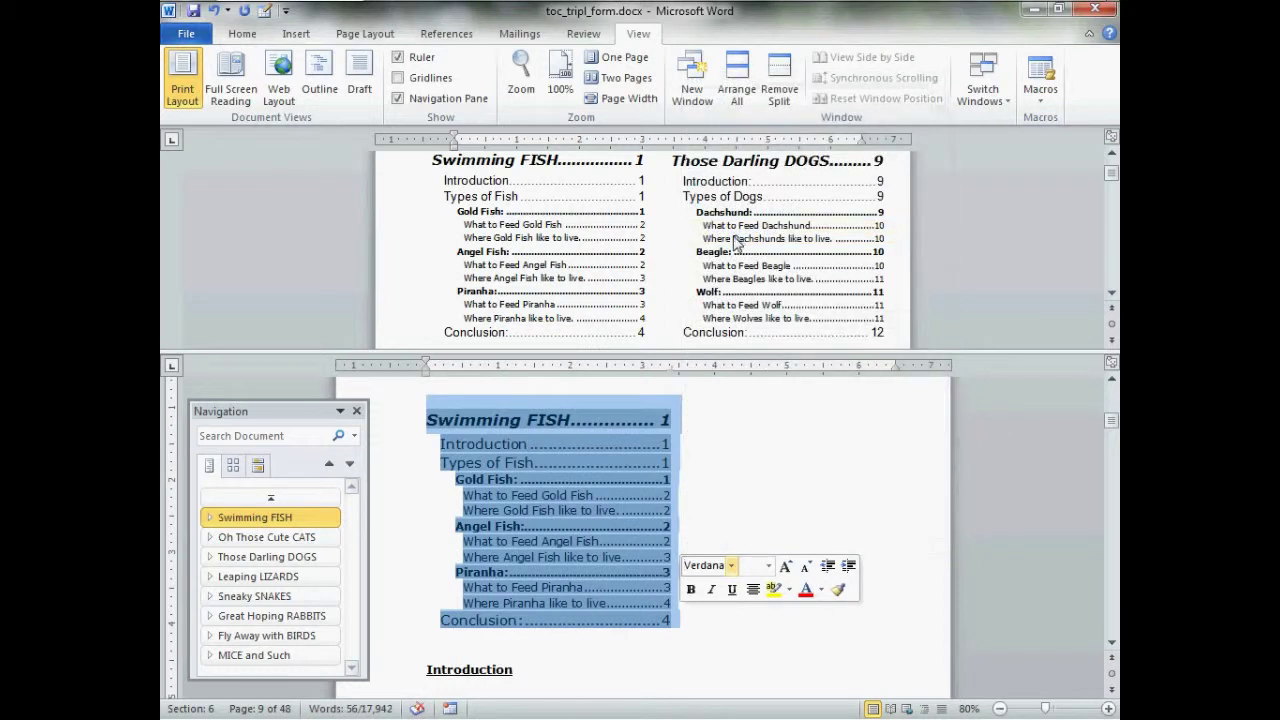
pyautogui.click(768, 566)
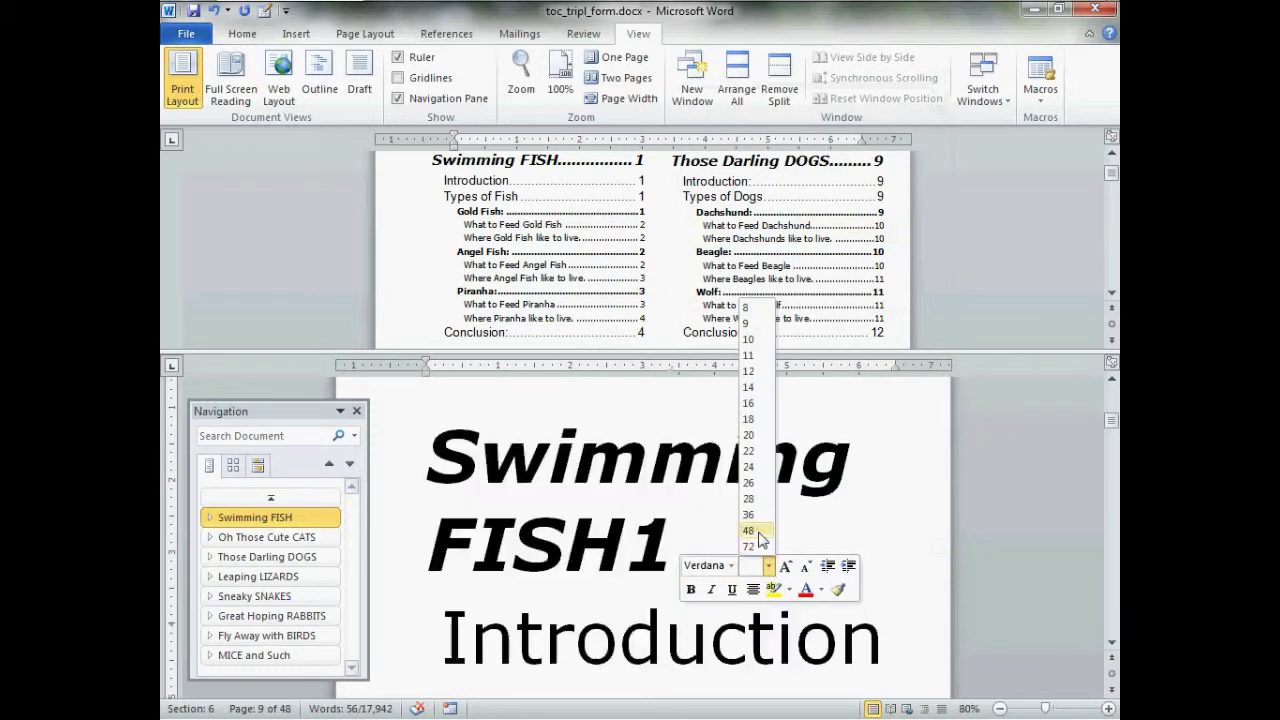
pyautogui.click(749, 356)
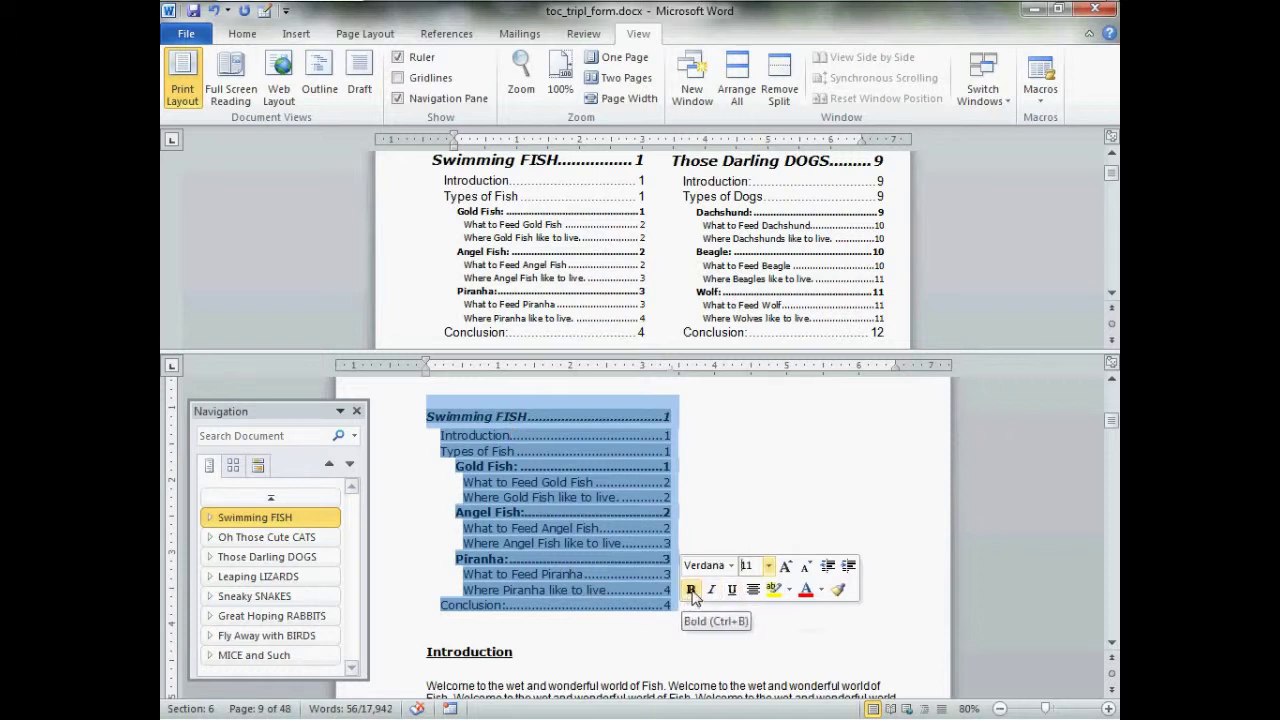
# - Remove the bold and italic formatting from all entries in the Swimming FISH chapter table of contents
pyautogui.click(692, 591)
pyautogui.click(693, 592)
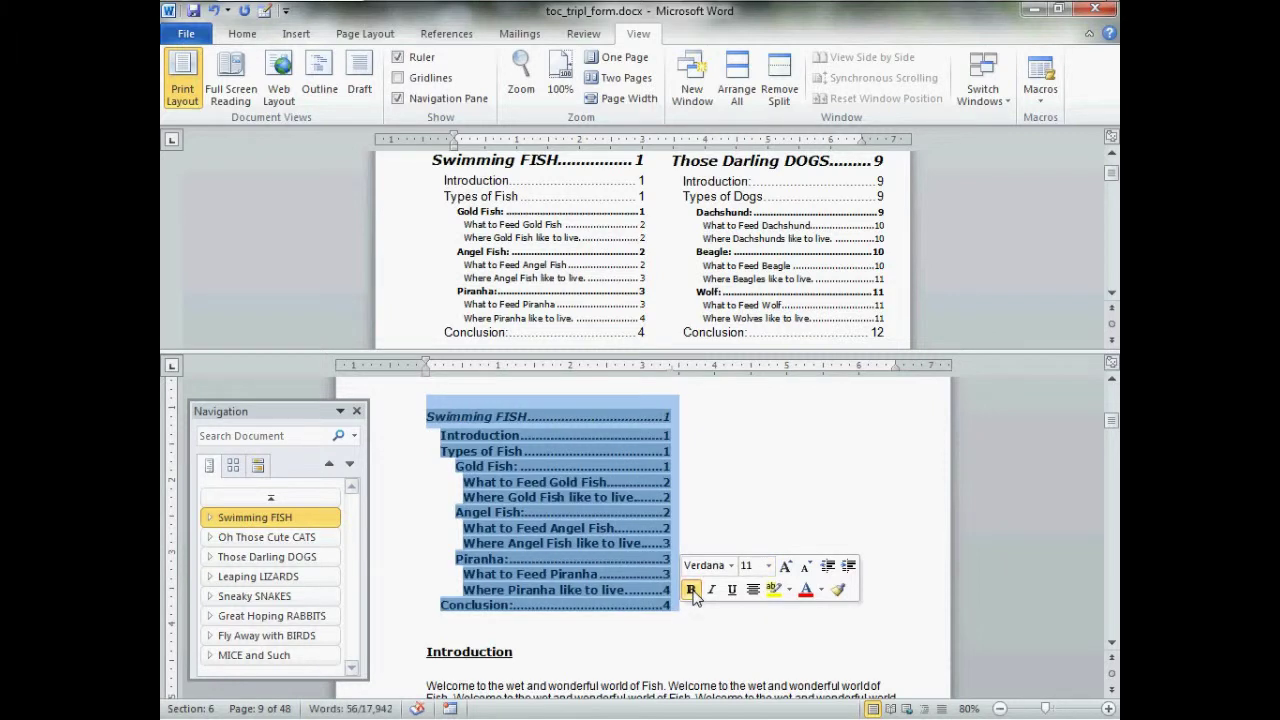
pyautogui.click(692, 591)
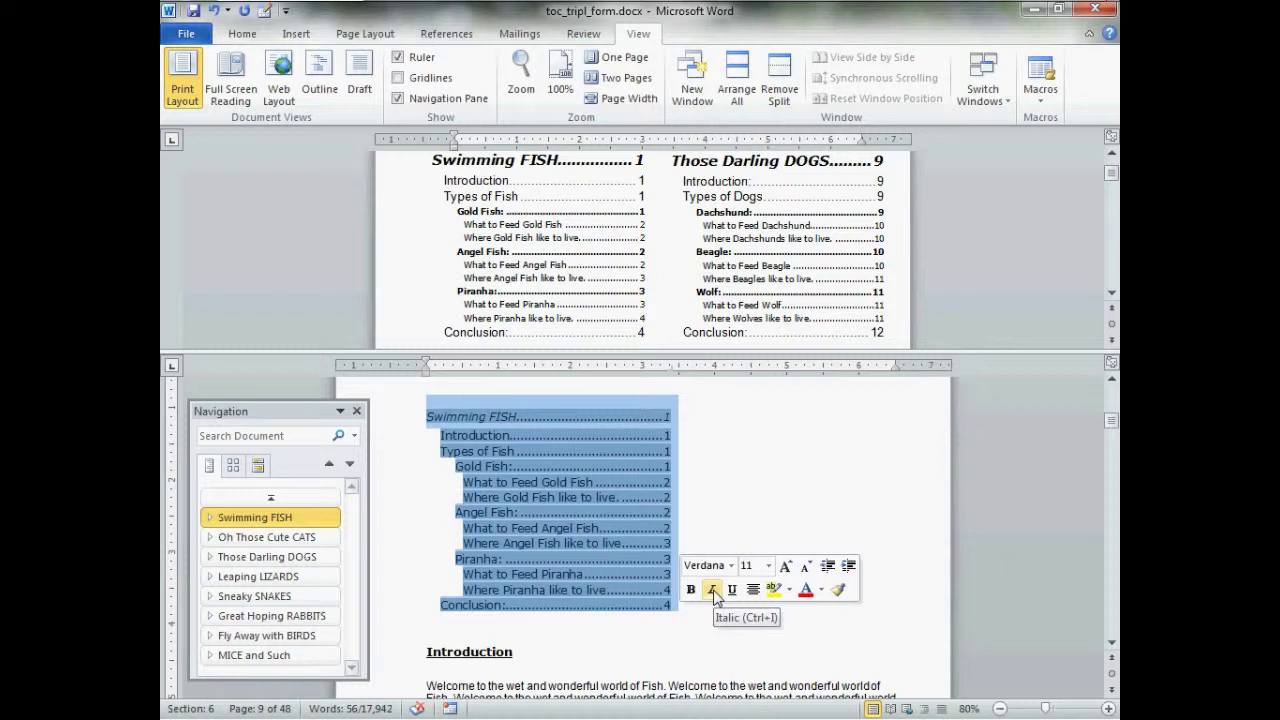
pyautogui.click(713, 591)
pyautogui.click(713, 591)
pyautogui.click(713, 591)
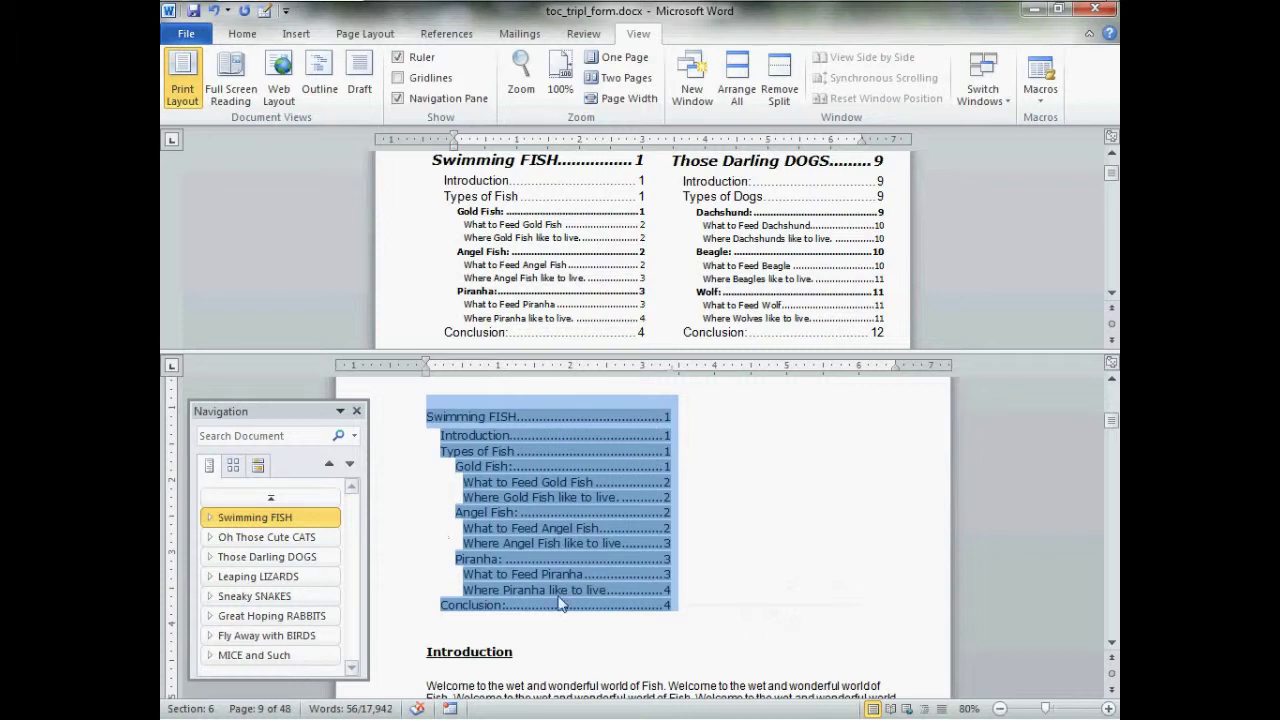
# - Set the selected contents entries' paragraph formatting to a 0" left indent, spacing before 2 and spacing after 0
pyautogui.rightClick(557, 495)
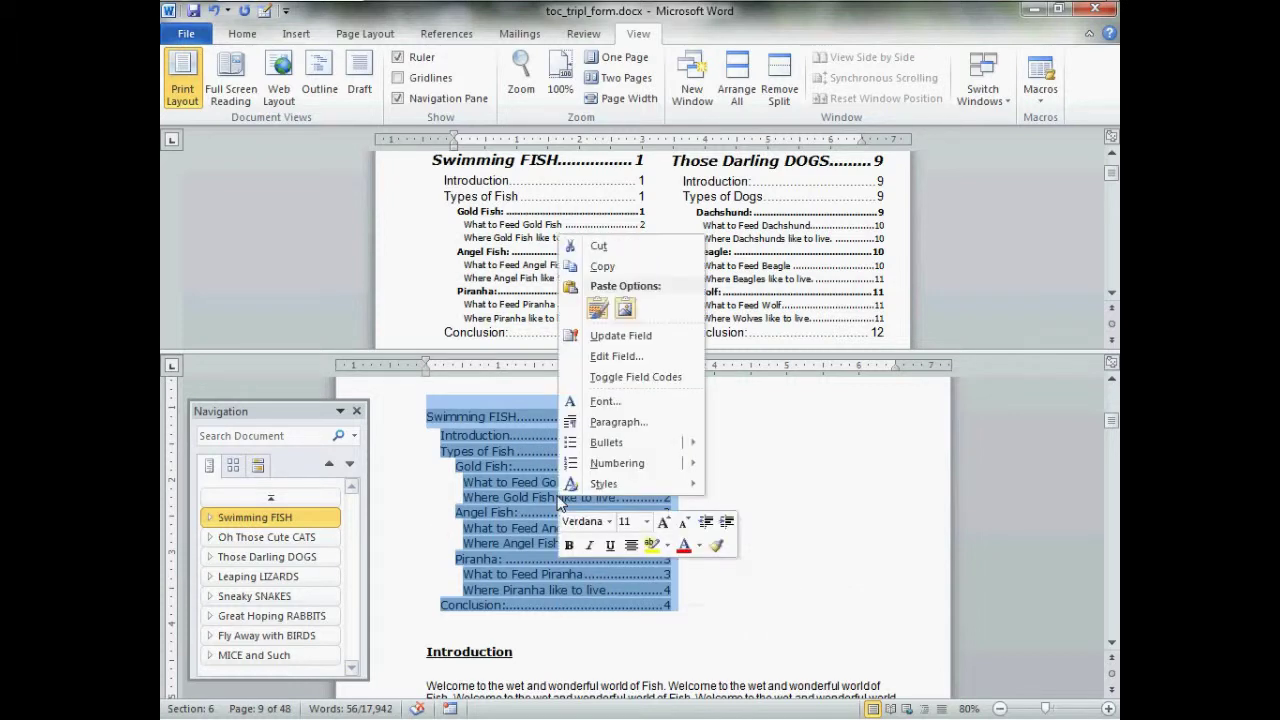
pyautogui.click(653, 425)
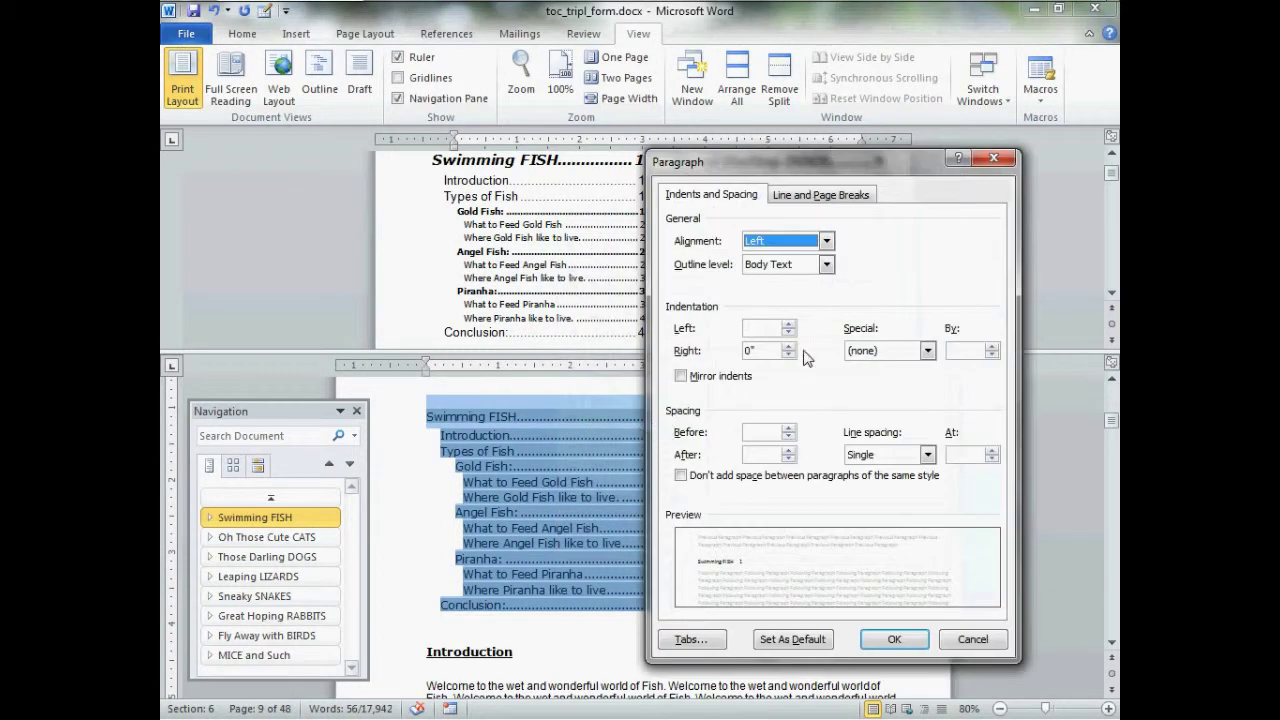
pyautogui.click(775, 335)
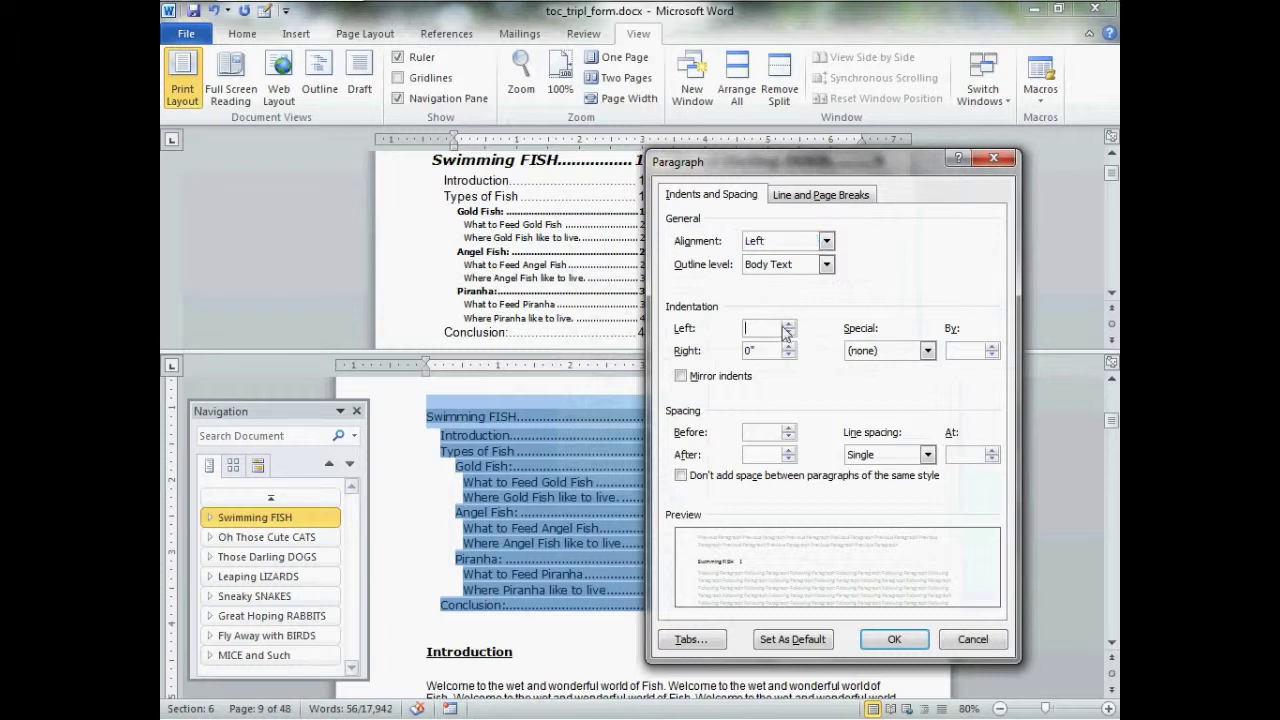
pyautogui.click(789, 325)
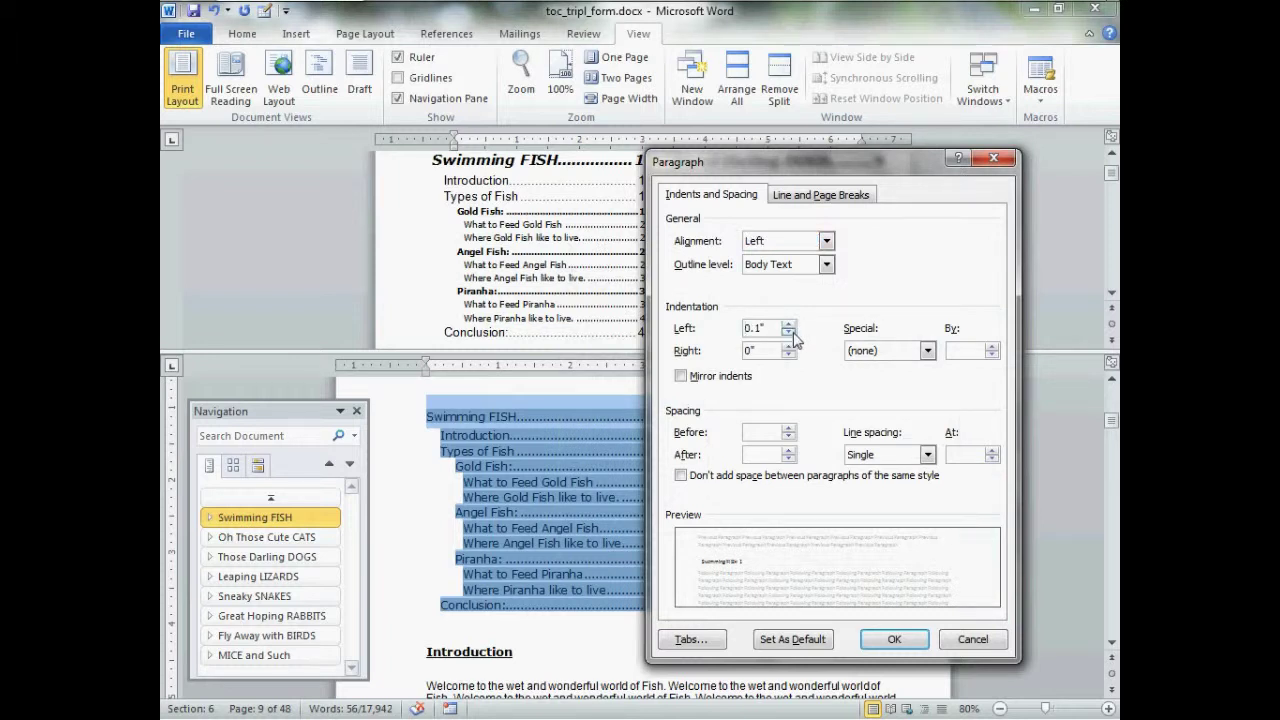
pyautogui.click(789, 334)
pyautogui.click(770, 459)
pyautogui.write('0')
pyautogui.click(775, 435)
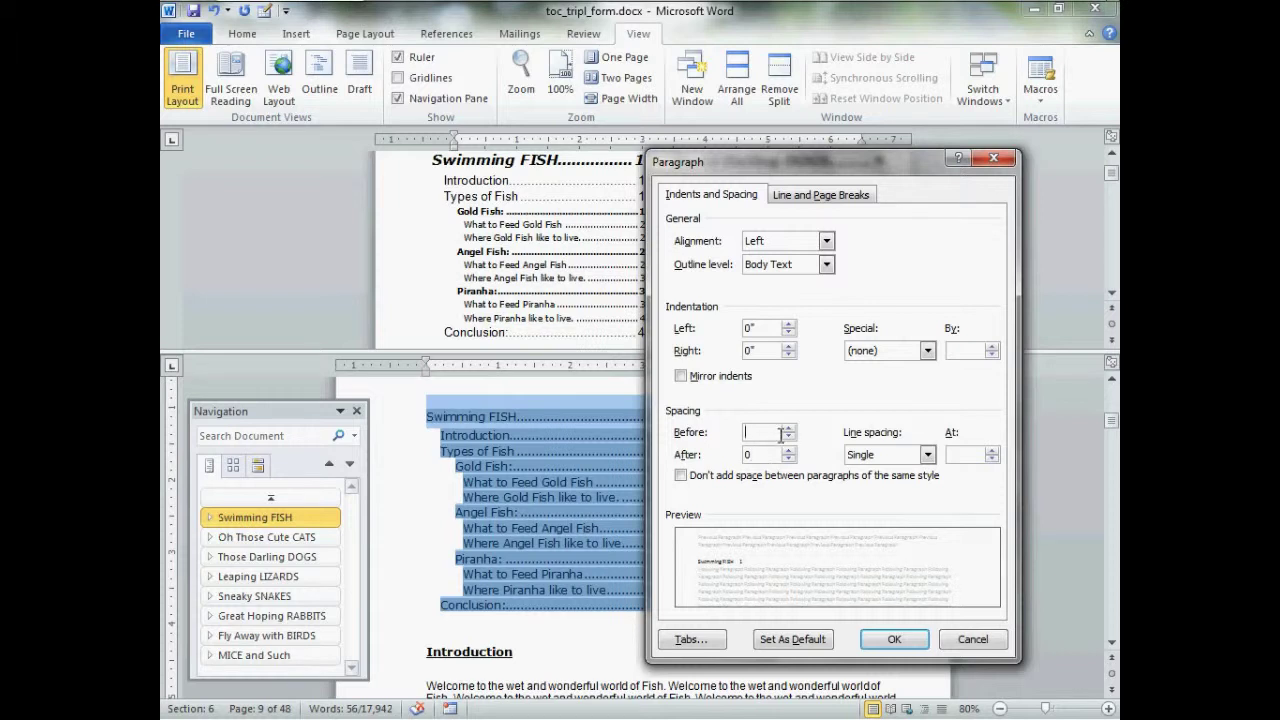
pyautogui.write('2')
pyautogui.click(894, 640)
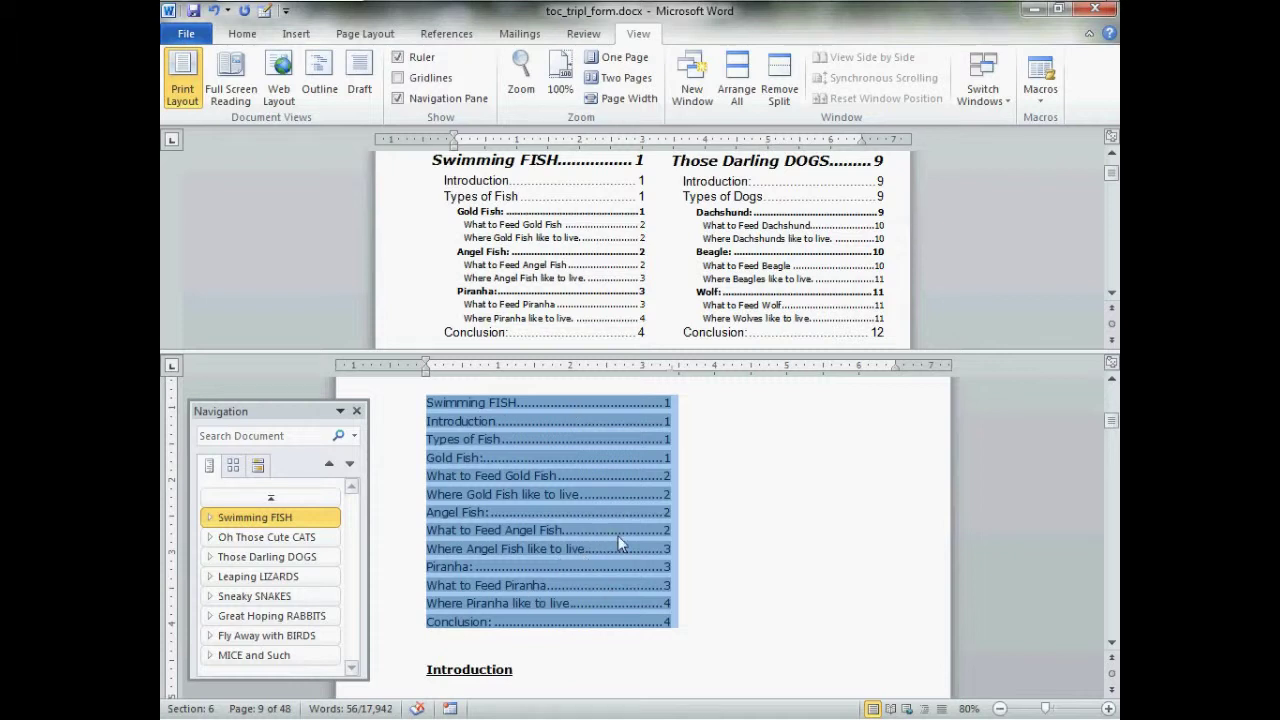
# - Move the right tab stop of the Swimming FISH contents entries to about 4.9" on the ruler
pyautogui.scroll(1, 610, 533)
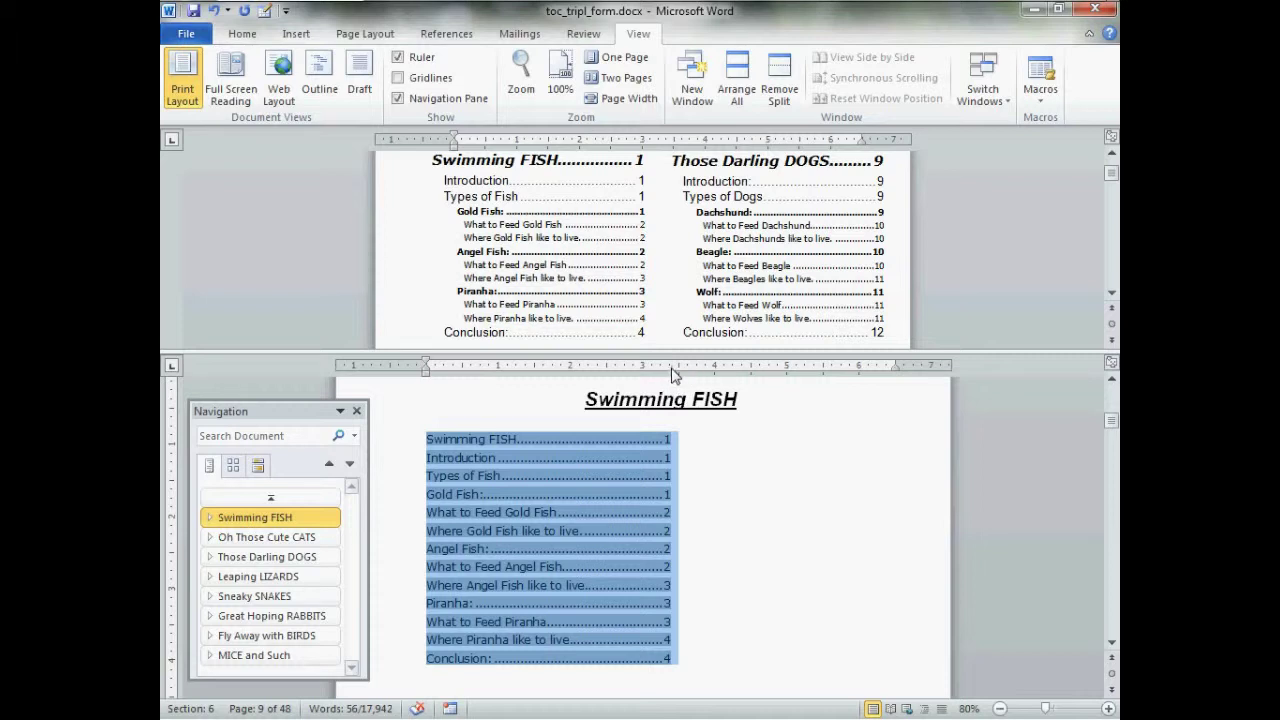
pyautogui.moveTo(672, 375); pyautogui.dragTo(672, 375)
pyautogui.moveTo(673, 374); pyautogui.dragTo(778, 368)
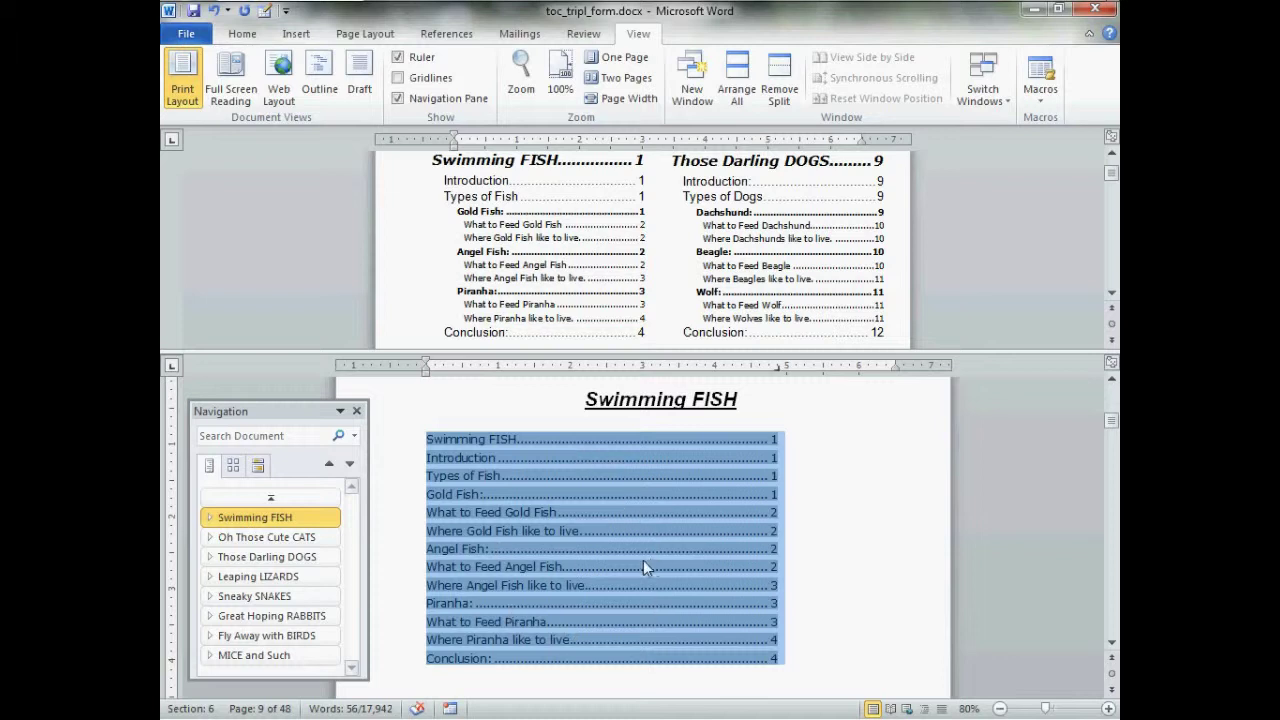
# - Copy the Swimming FISH contents formatting onto the CATS and DOGS chapter contents with Format Painter, and return to the Swimming FISH chapter
pyautogui.click(242, 33)
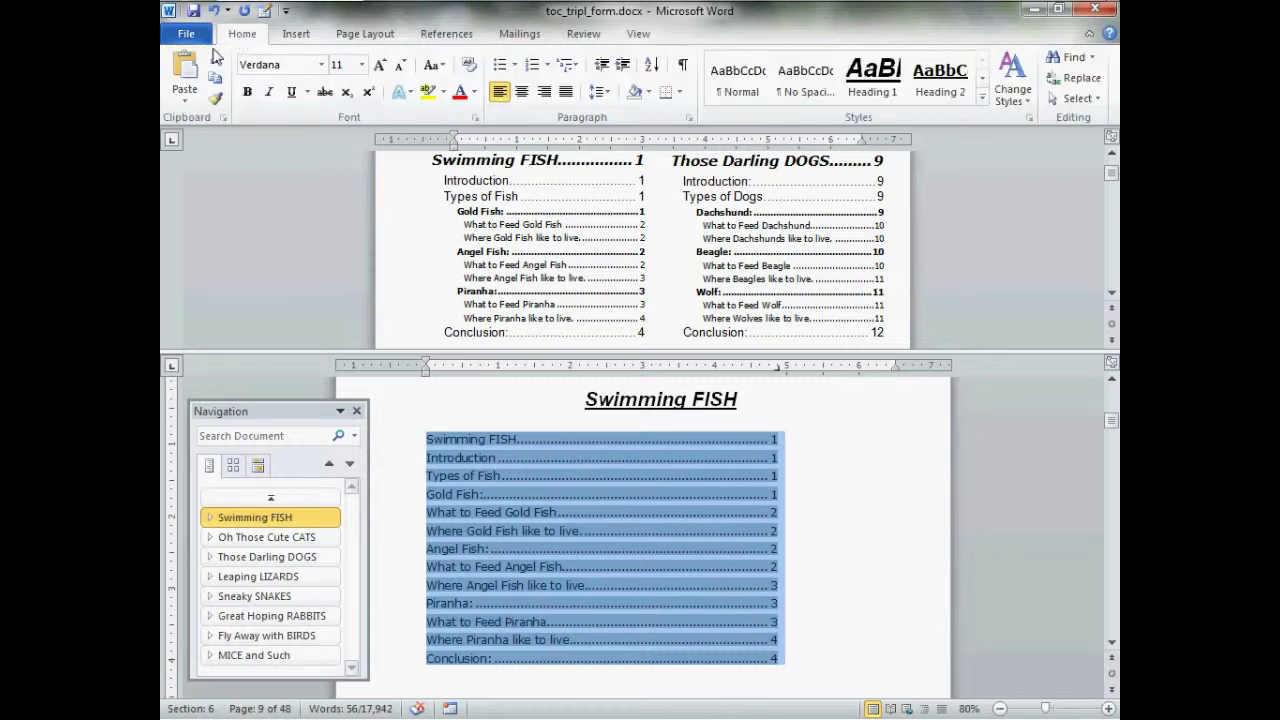
pyautogui.click(215, 100)
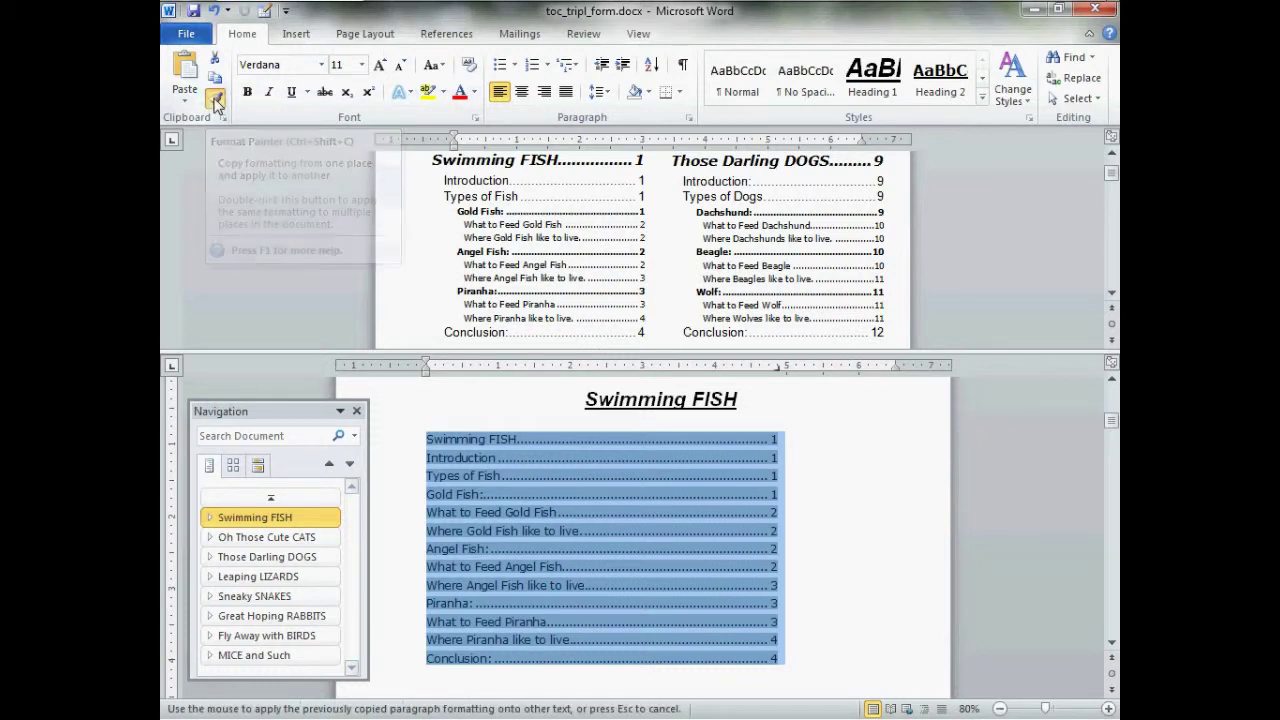
pyautogui.click(270, 537)
pyautogui.moveTo(432, 446)
pyautogui.mouseDown()
pyautogui.moveTo(452, 500)
pyautogui.moveTo(650, 643)
pyautogui.moveTo(688, 650)
pyautogui.mouseUp()
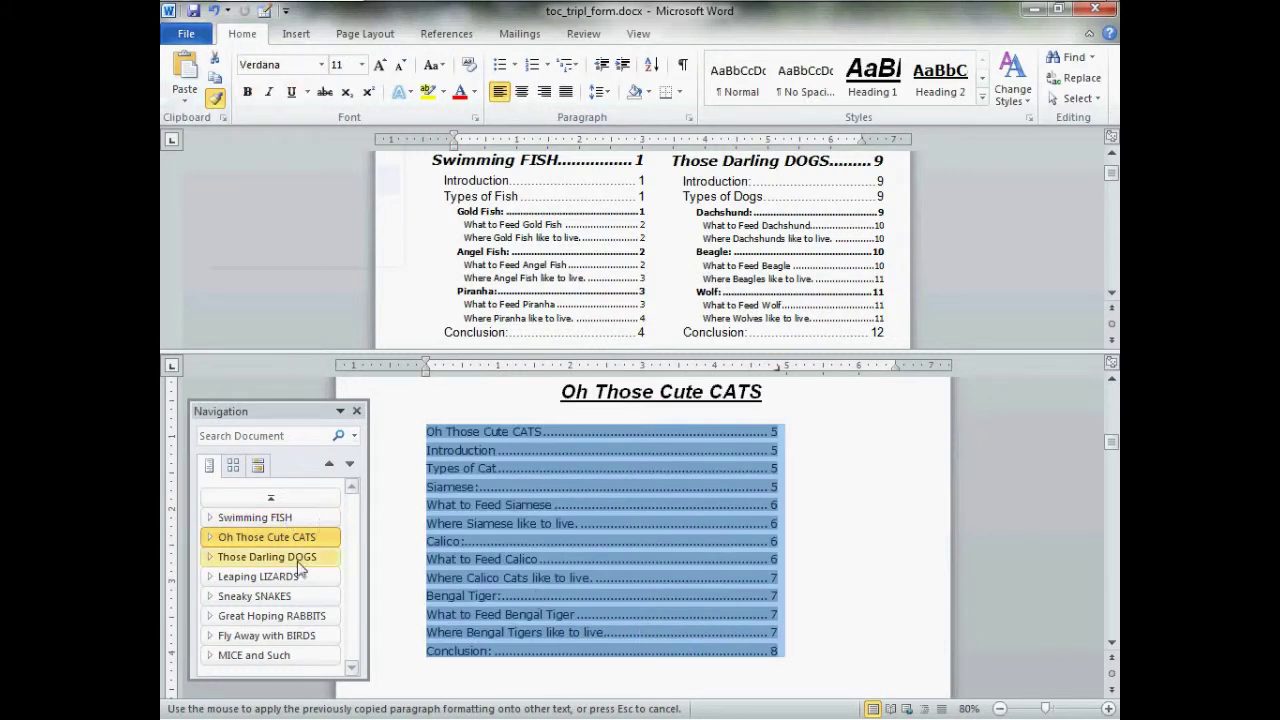
pyautogui.click(297, 557)
pyautogui.moveTo(440, 450)
pyautogui.mouseDown()
pyautogui.moveTo(607, 617)
pyautogui.moveTo(666, 647)
pyautogui.mouseUp()
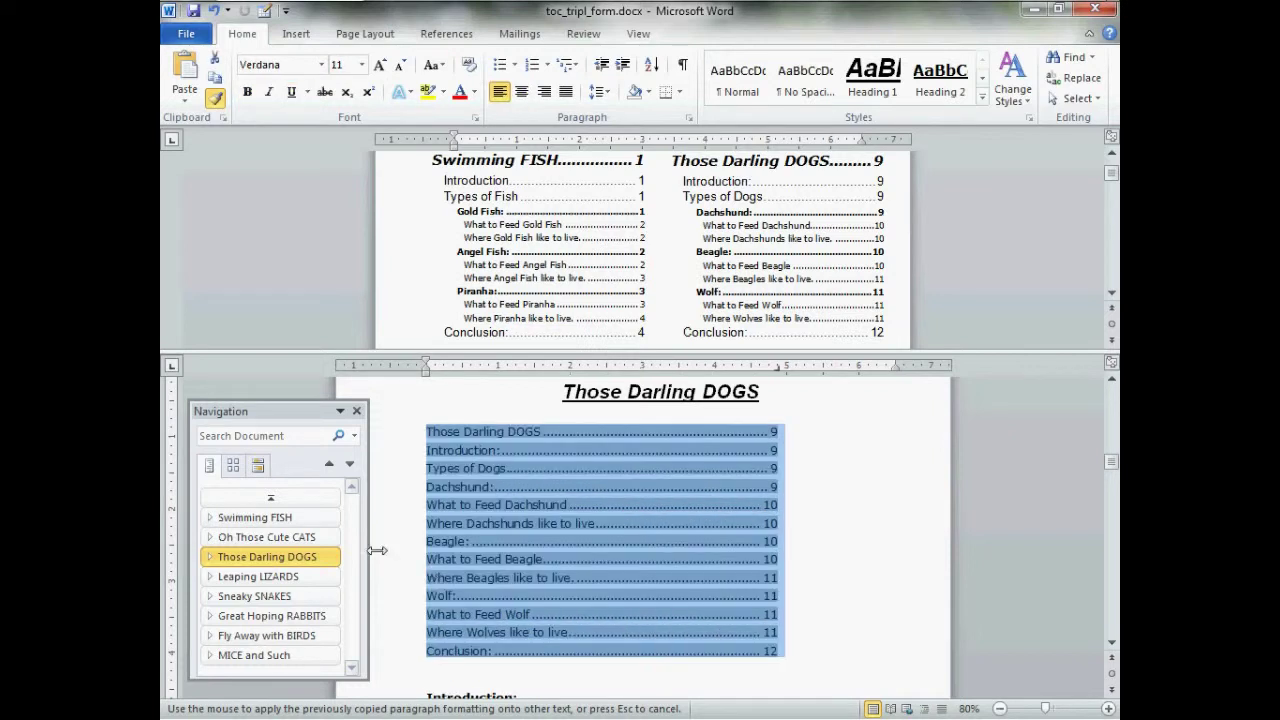
pyautogui.click(300, 575)
pyautogui.click(250, 517)
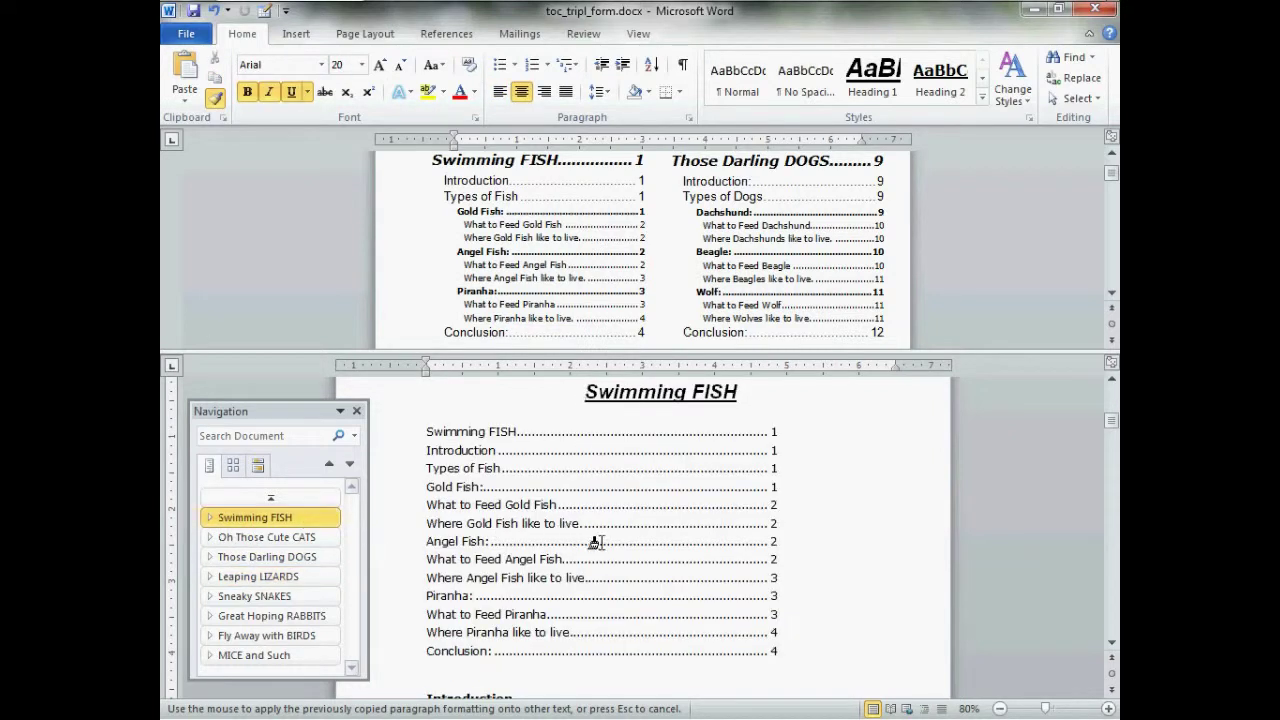
pyautogui.press('Escape')
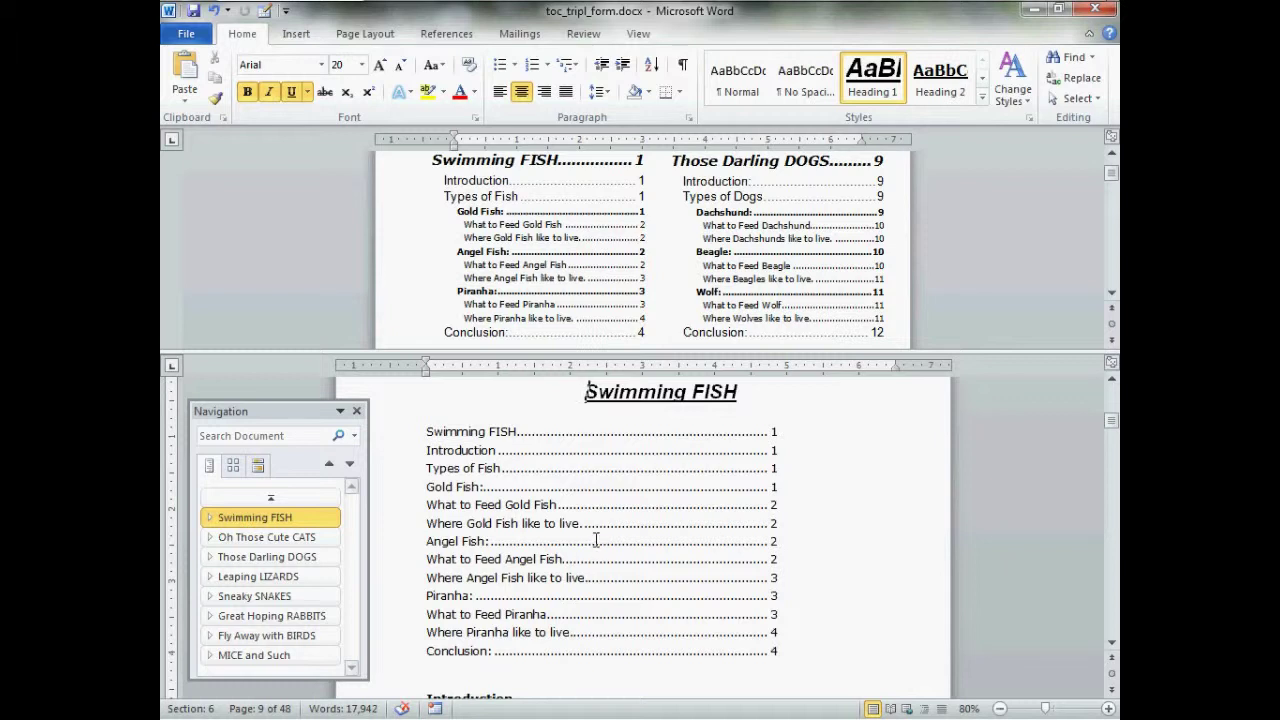
# - Delete the Swimming FISH title entry from the Swimming FISH chapter's table of contents
pyautogui.moveTo(426, 432); pyautogui.dragTo(516, 432)
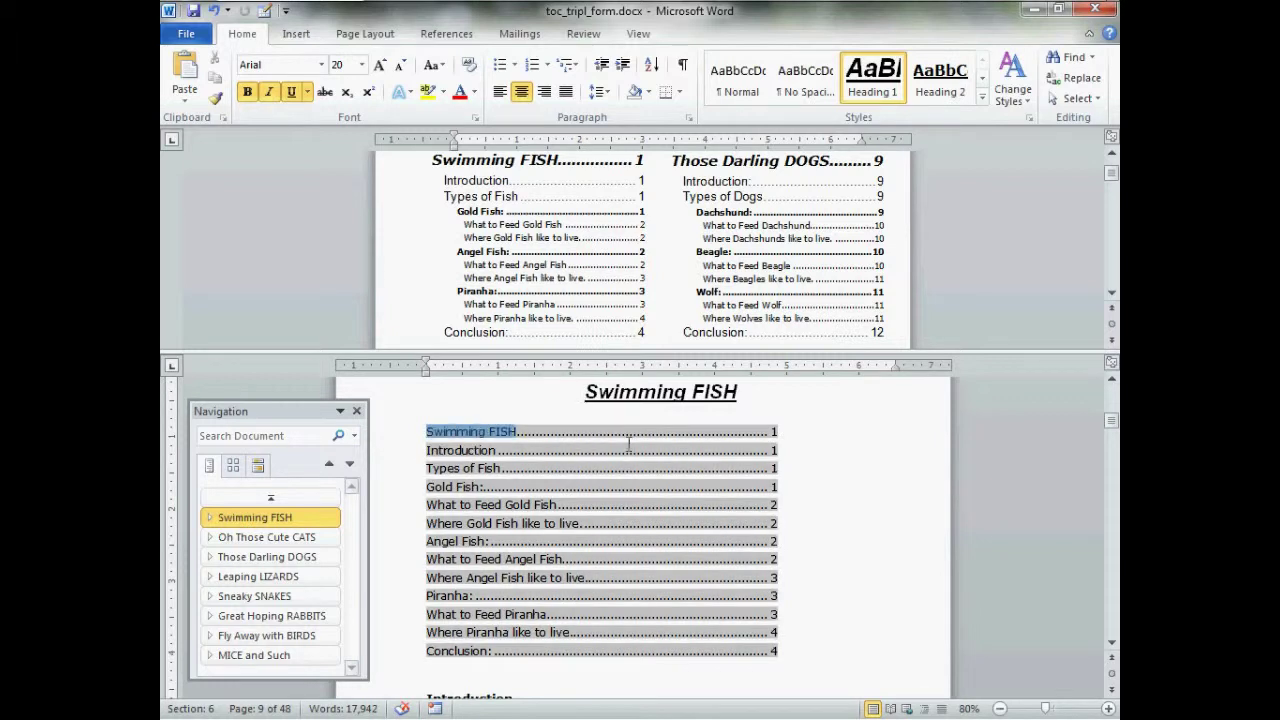
pyautogui.moveTo(629, 443); pyautogui.dragTo(783, 443)
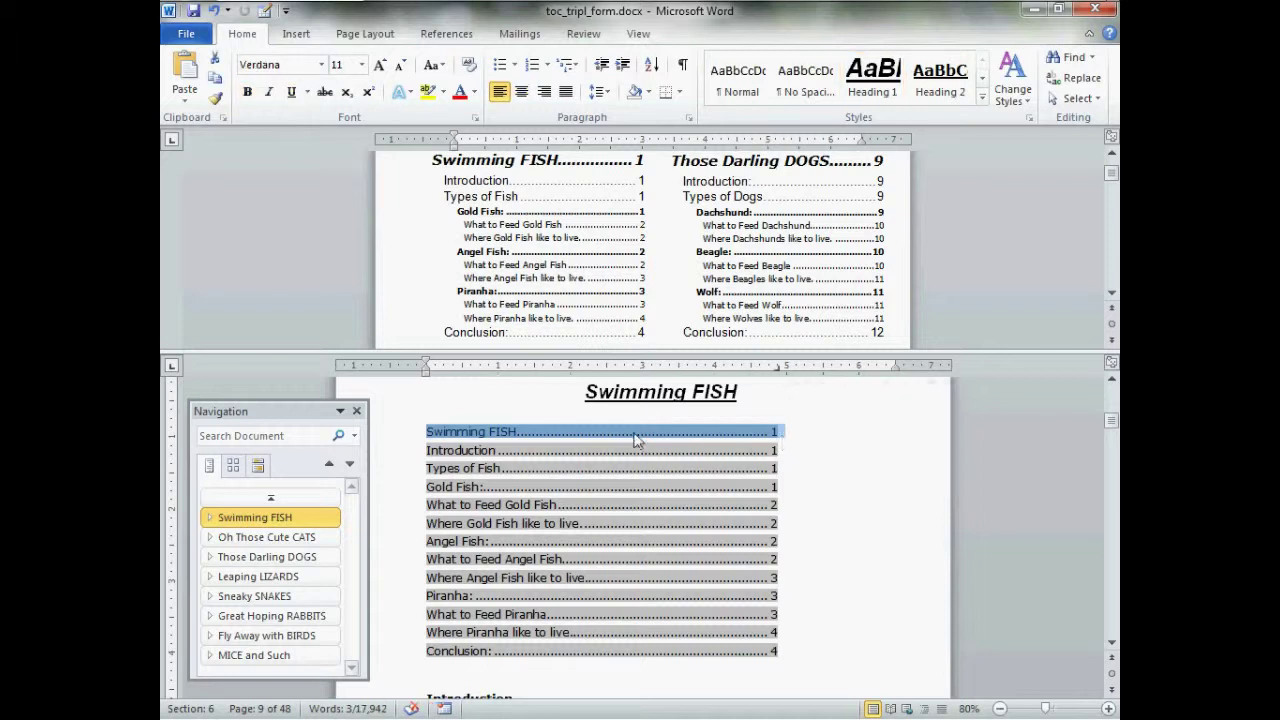
pyautogui.press('Delete')
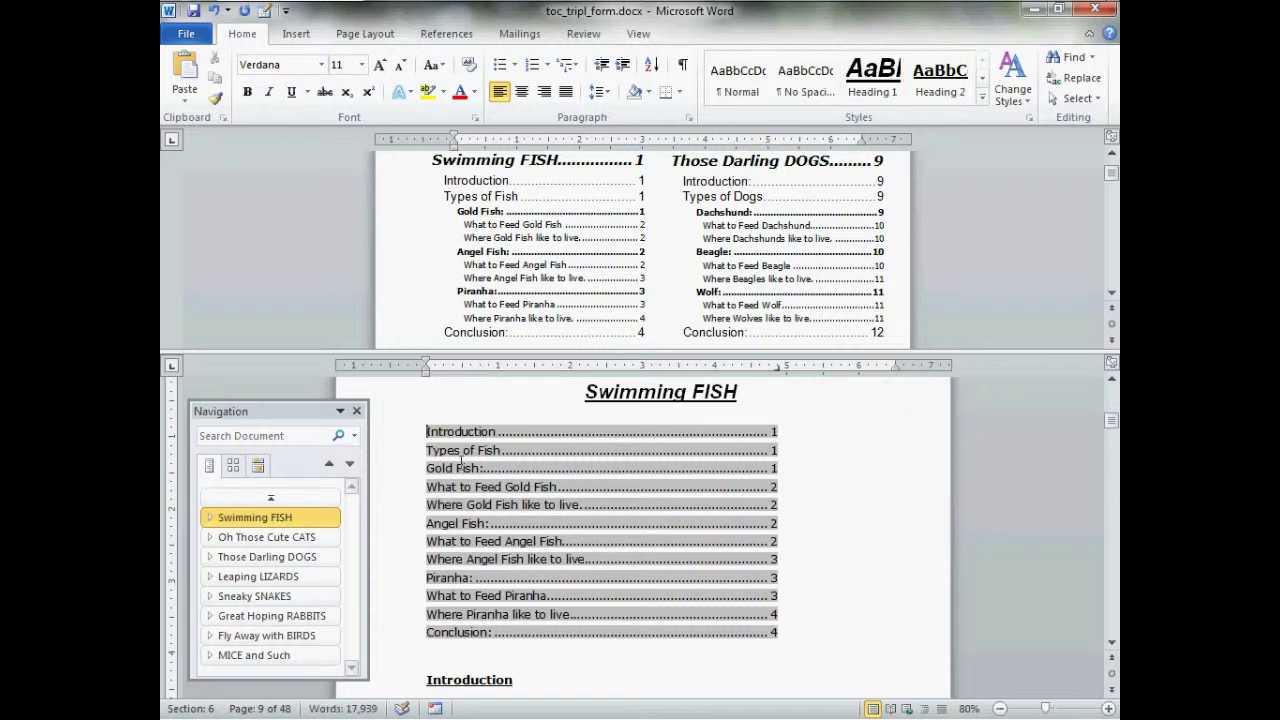
# - Delete the chapter title entry from the Oh Those Cute CATS and Those Darling DOGS chapter contents
pyautogui.click(266, 537)
pyautogui.moveTo(430, 433); pyautogui.dragTo(785, 437)
pyautogui.press('Delete')
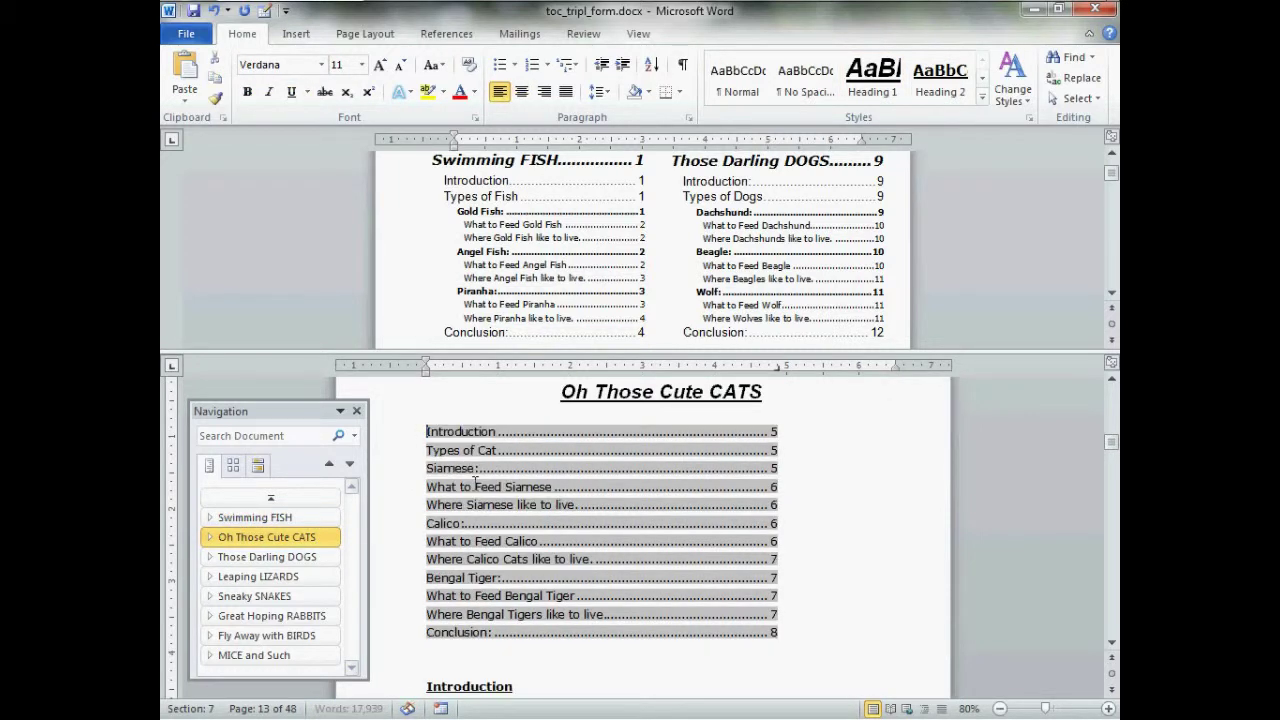
pyautogui.click(267, 557)
pyautogui.moveTo(430, 435); pyautogui.dragTo(826, 440)
pyautogui.press('Delete')
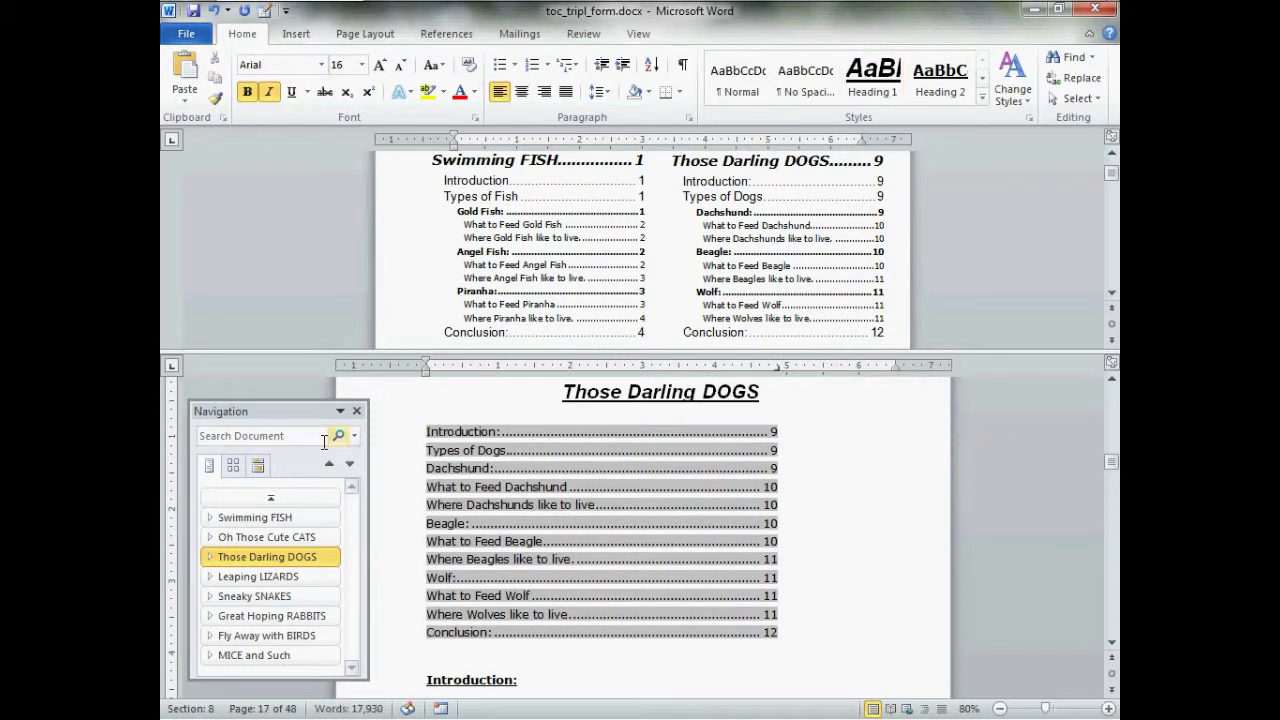
# - Set a 0.1" left indent on the Gold Fish, Angel Fish and Piranha entries in the Swimming FISH contents, and undo the bold Tahoma font change
pyautogui.click(310, 520)
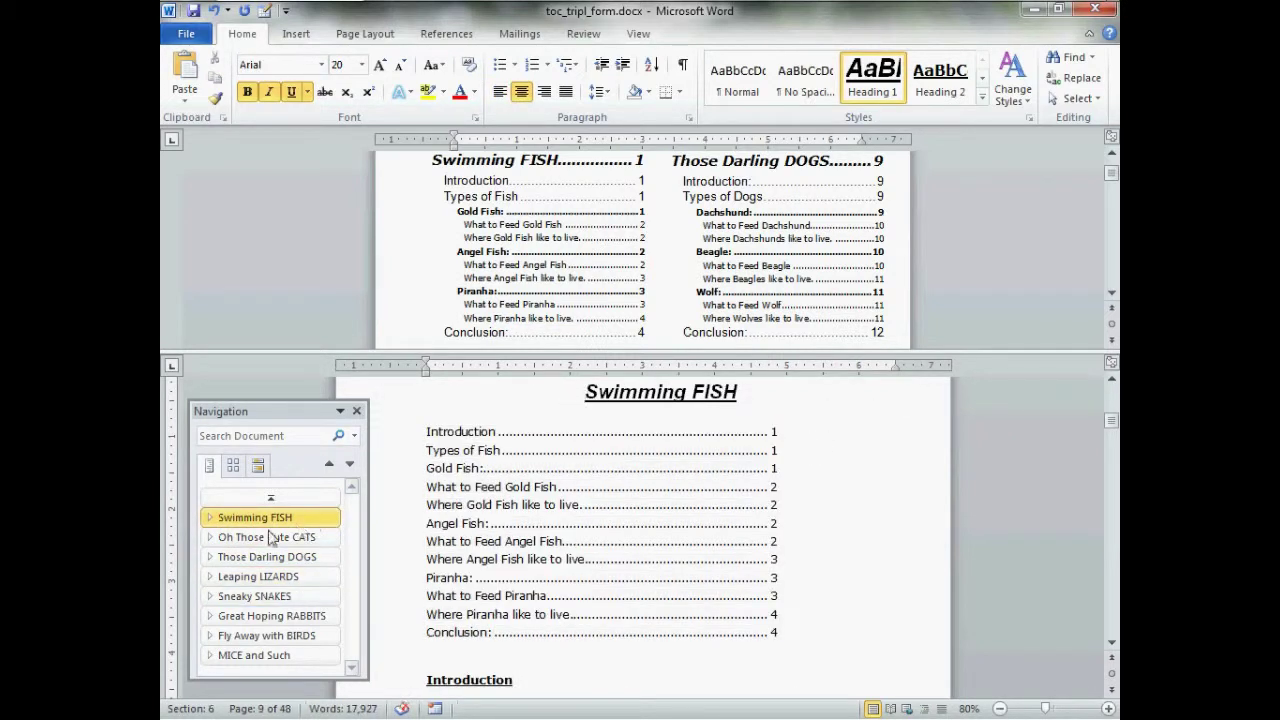
pyautogui.click(428, 479)
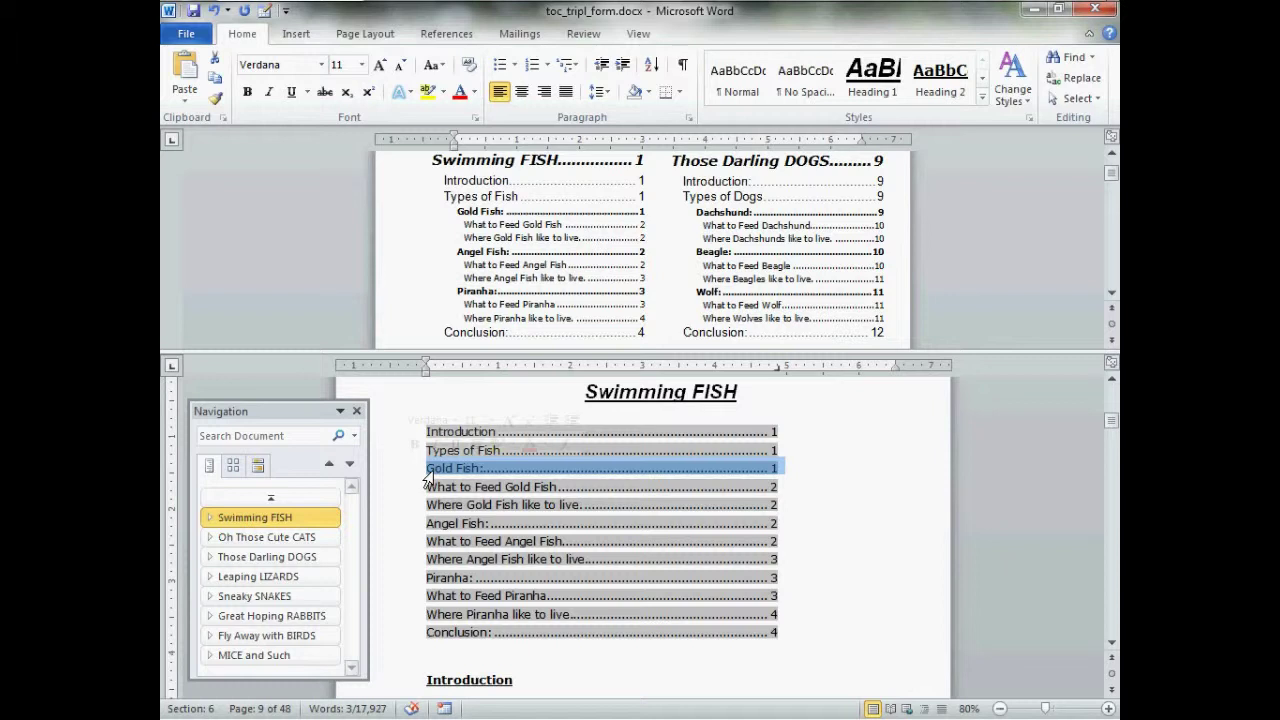
pyautogui.keyDown('ctrl'); pyautogui.click(428, 532); pyautogui.keyUp('ctrl')
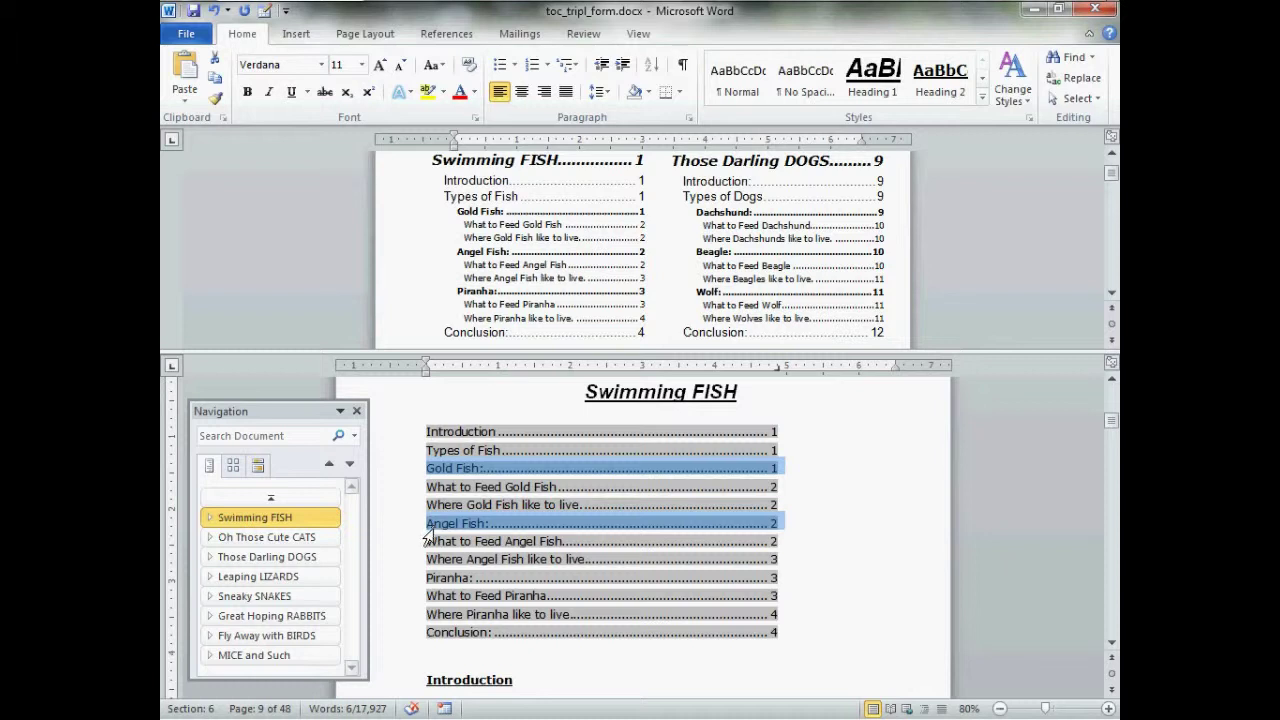
pyautogui.keyDown('ctrl'); pyautogui.click(429, 586); pyautogui.keyUp('ctrl')
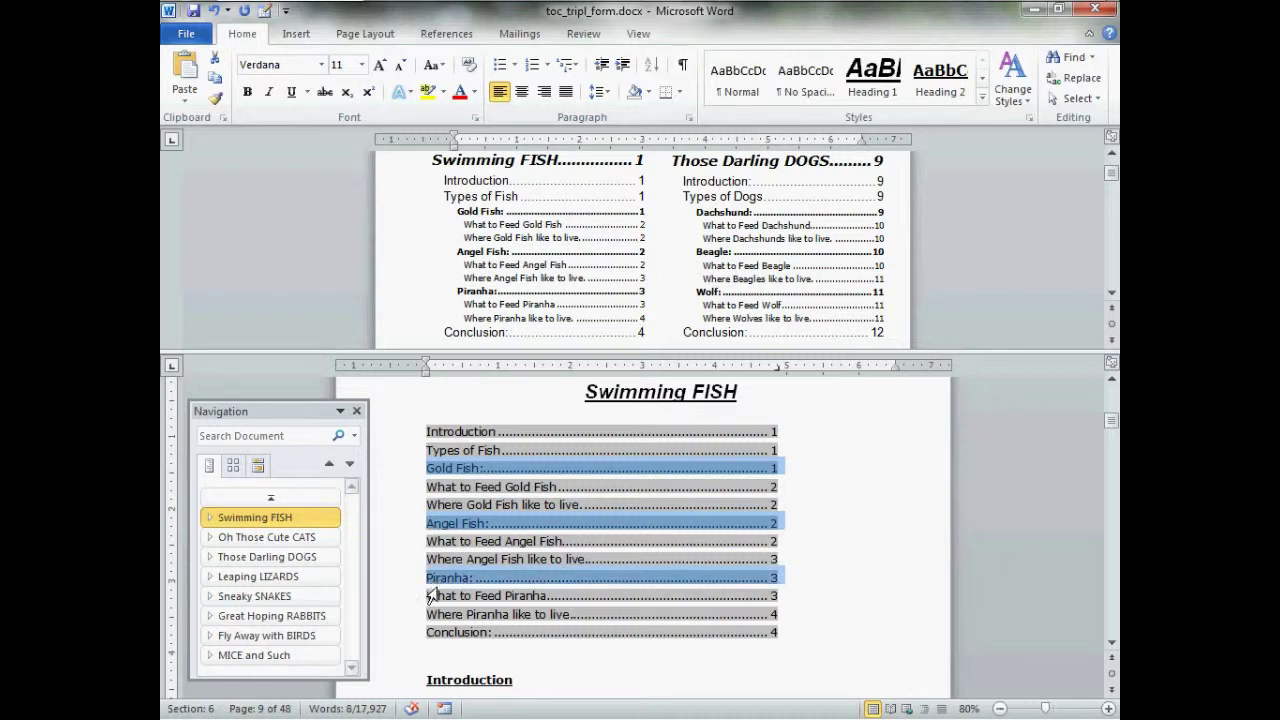
pyautogui.rightClick(490, 465)
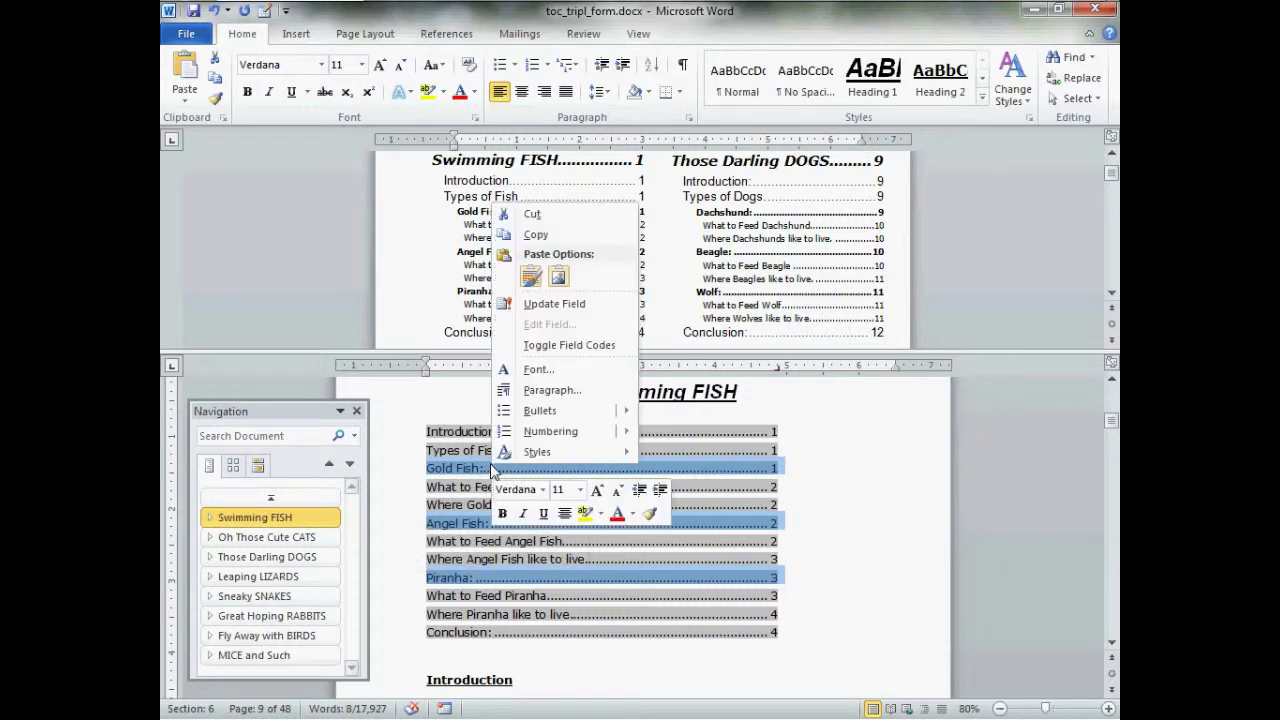
pyautogui.click(578, 390)
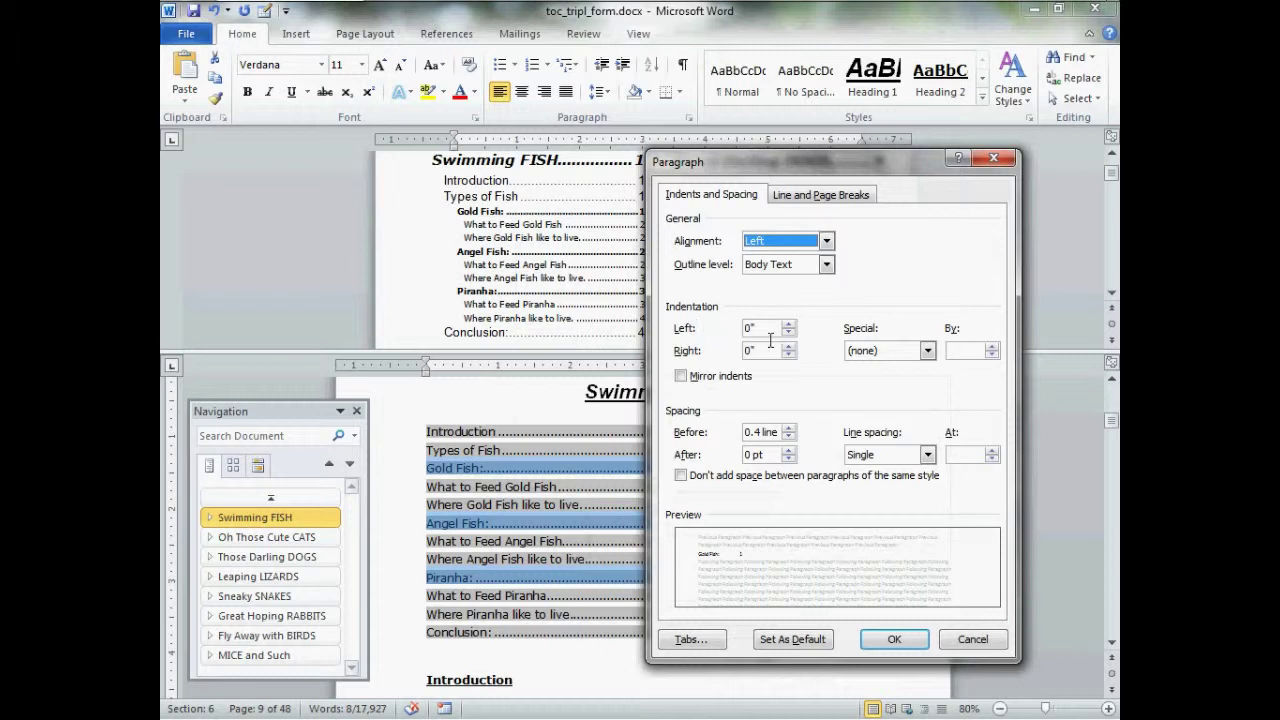
pyautogui.click(789, 324)
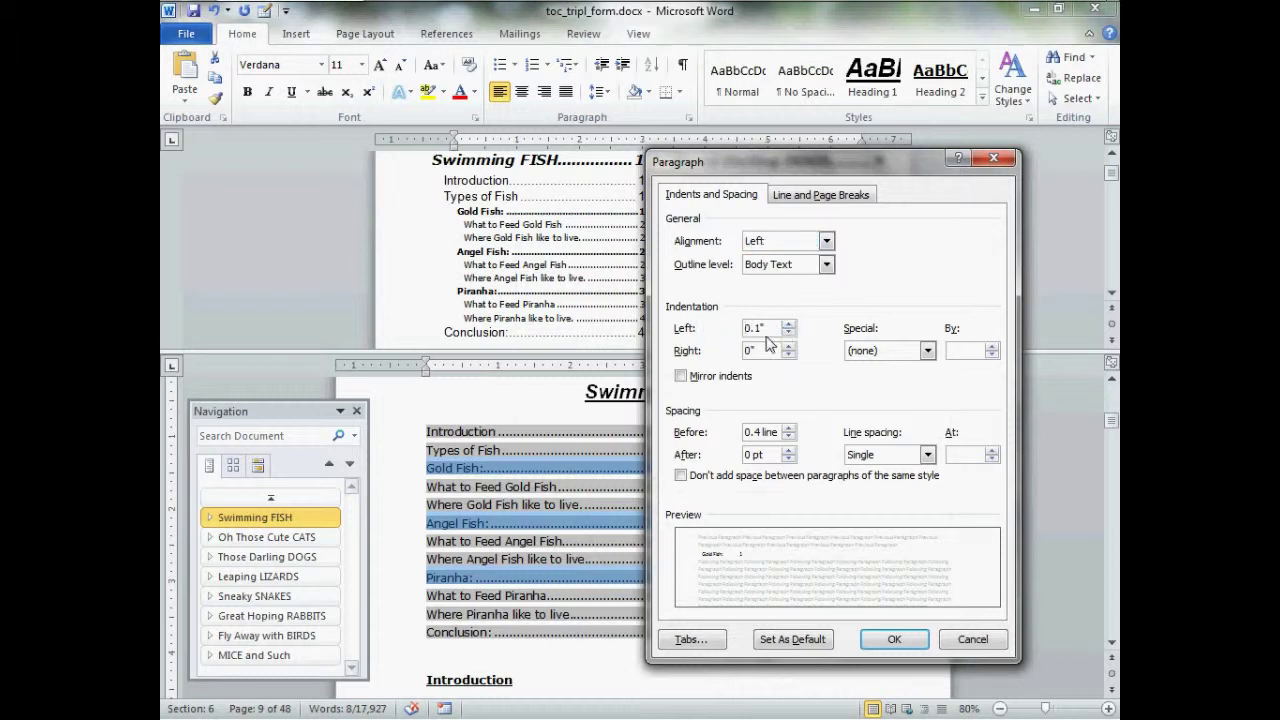
pyautogui.click(895, 642)
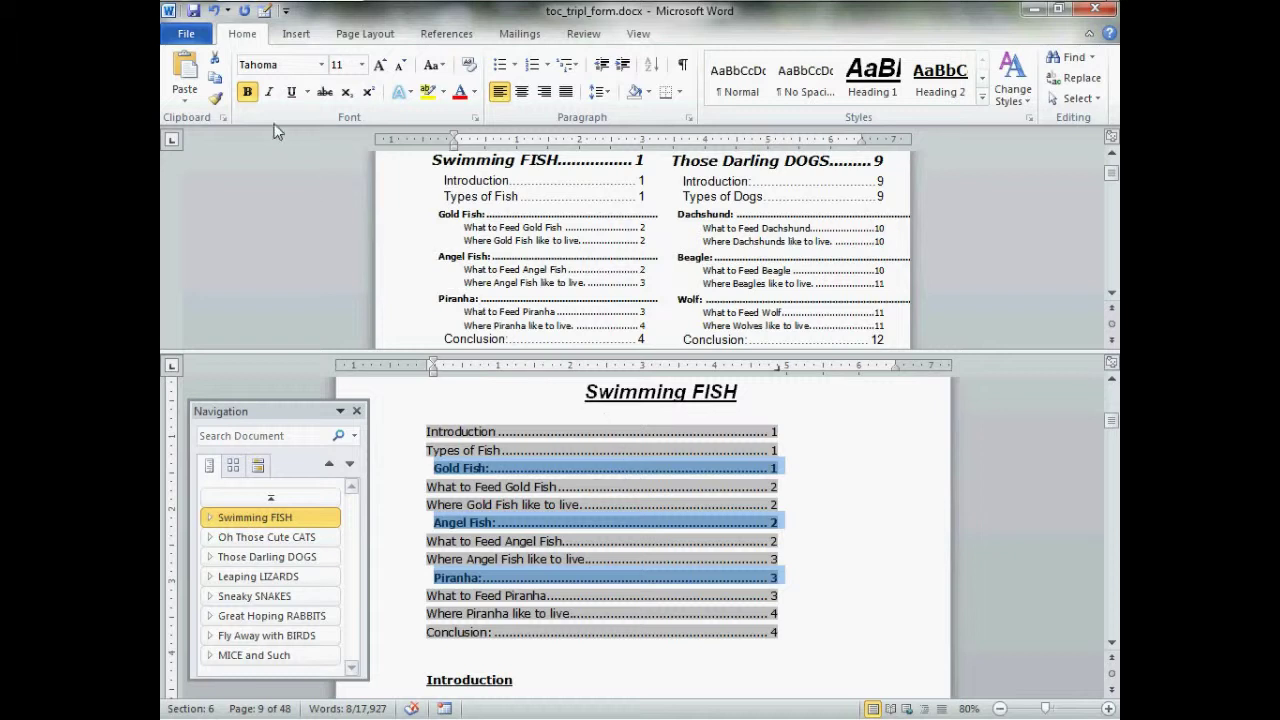
pyautogui.click(213, 11)
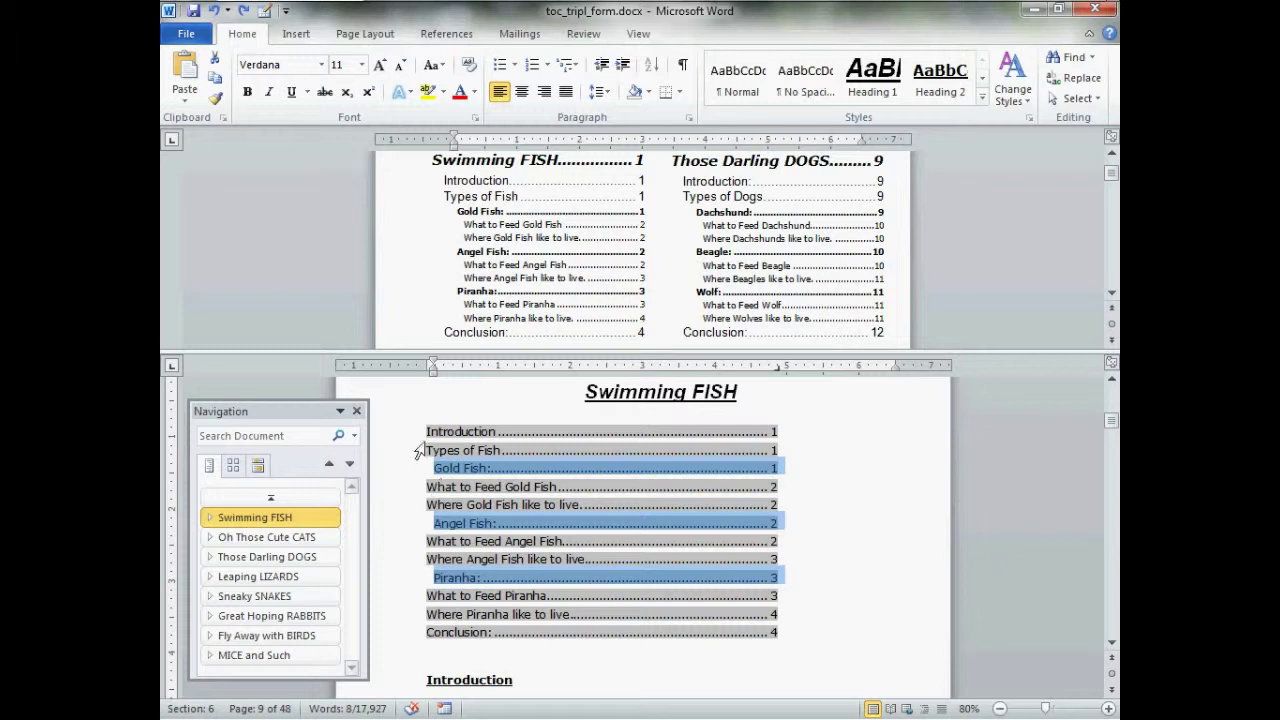
# - Copy the indented animal-type formatting with Format Painter onto the Siamese, Calico and Bengal Tiger entries in the CATS chapter contents
pyautogui.click(216, 101)
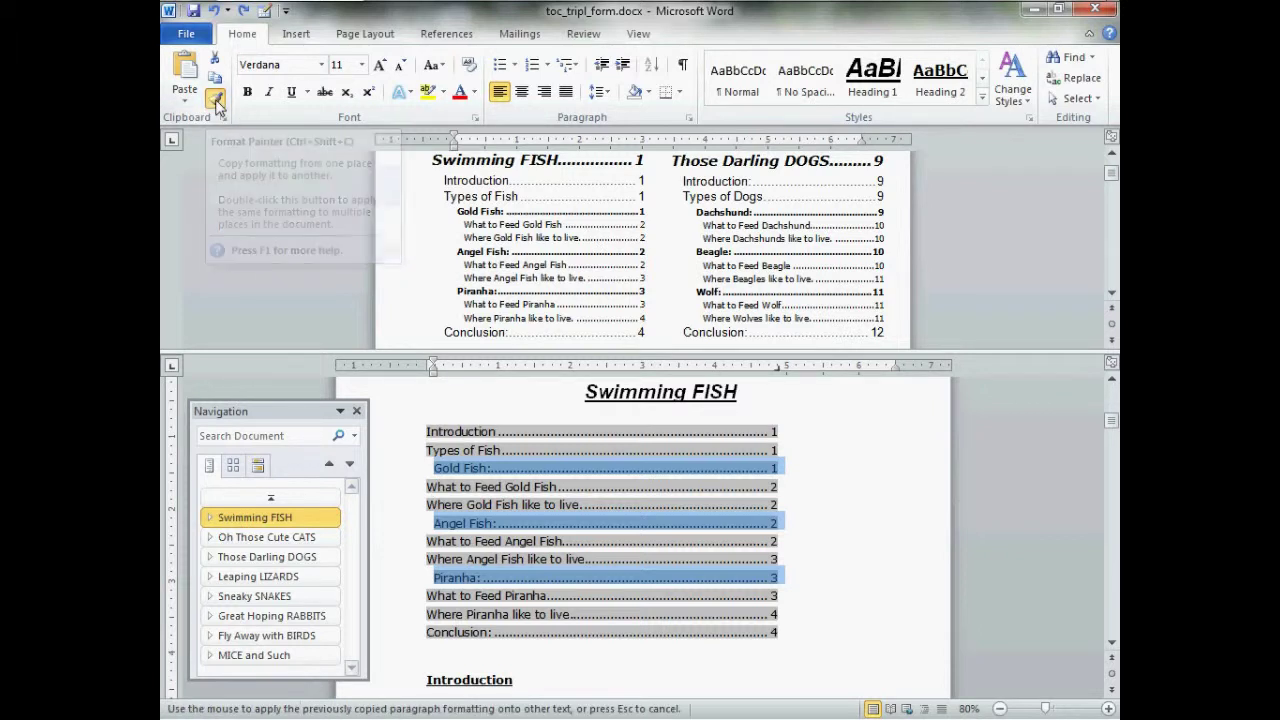
pyautogui.click(300, 540)
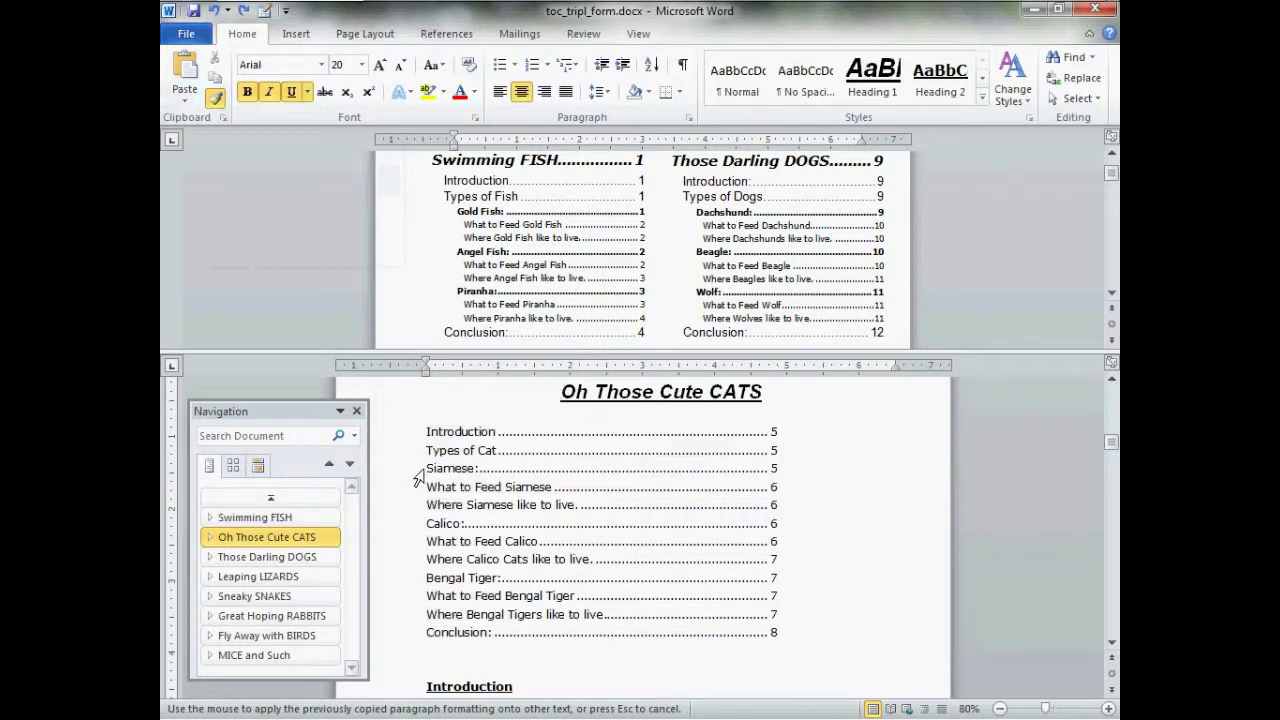
pyautogui.click(411, 470)
pyautogui.click(421, 525)
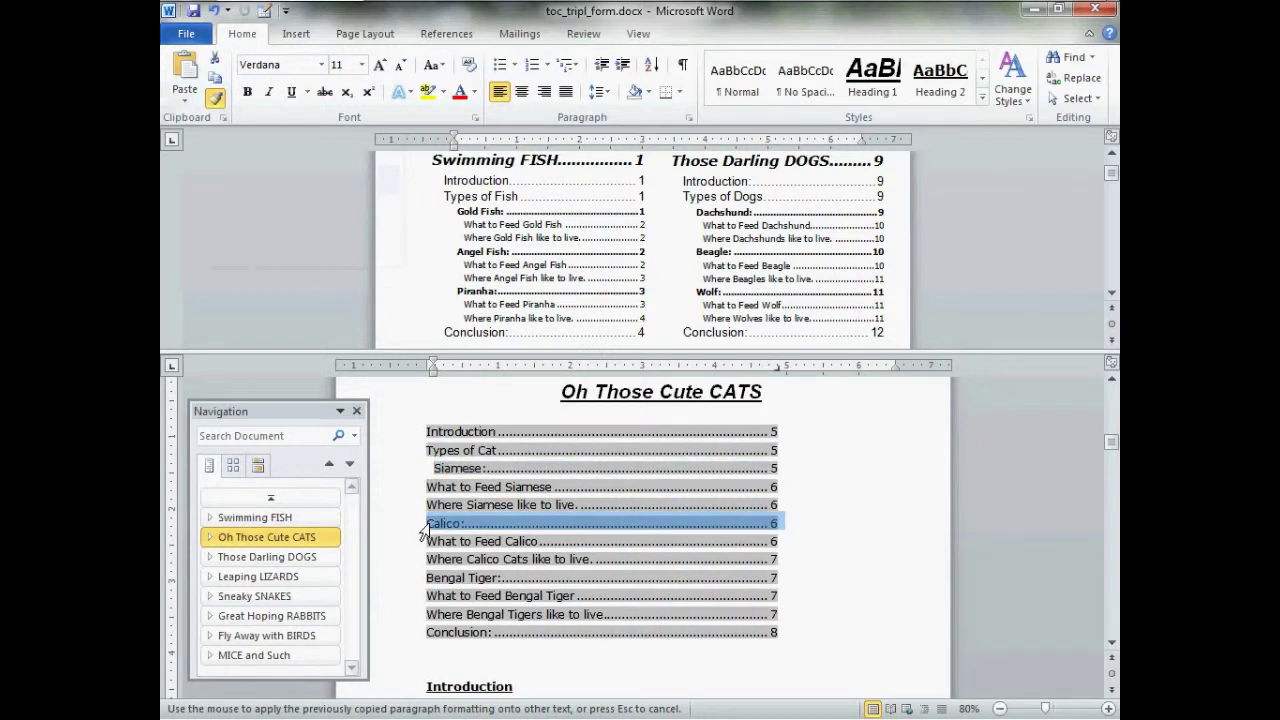
pyautogui.click(428, 582)
# - Apply the same Format Painter formatting to the animal-type entries in the DOGS and LIZARDS contents, and return to the Swimming FISH chapter
pyautogui.click(318, 557)
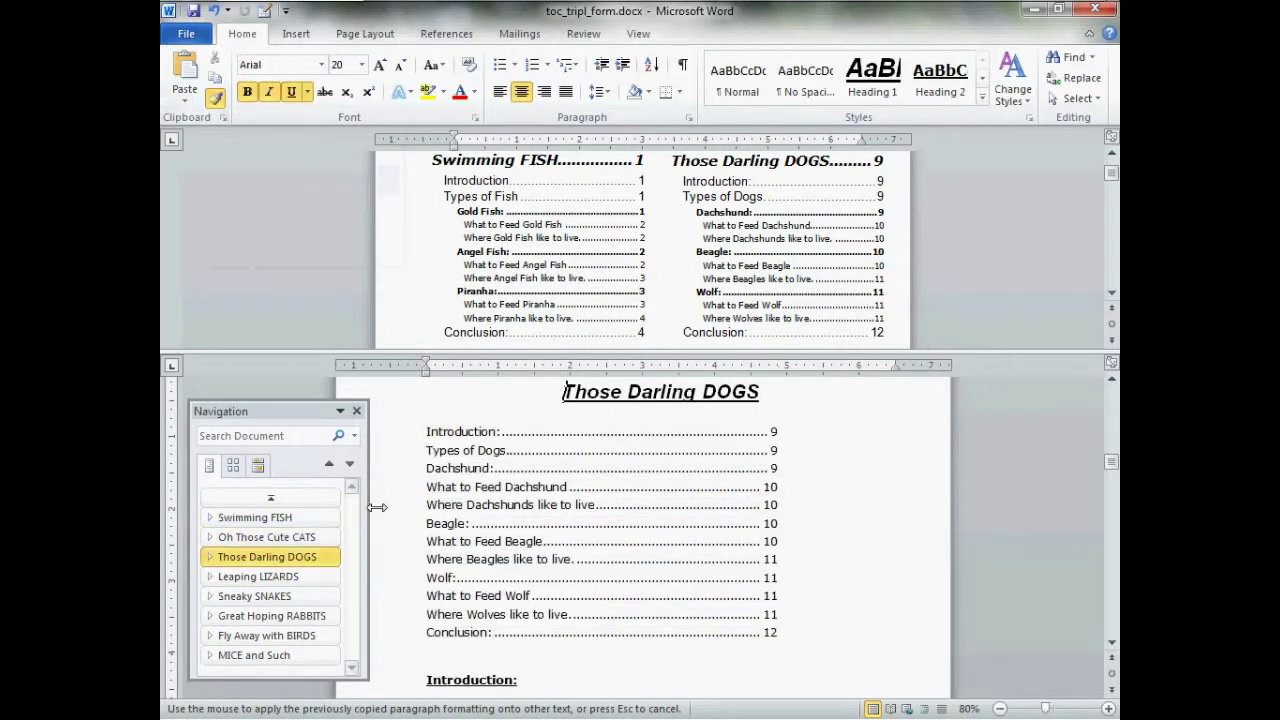
pyautogui.click(433, 468)
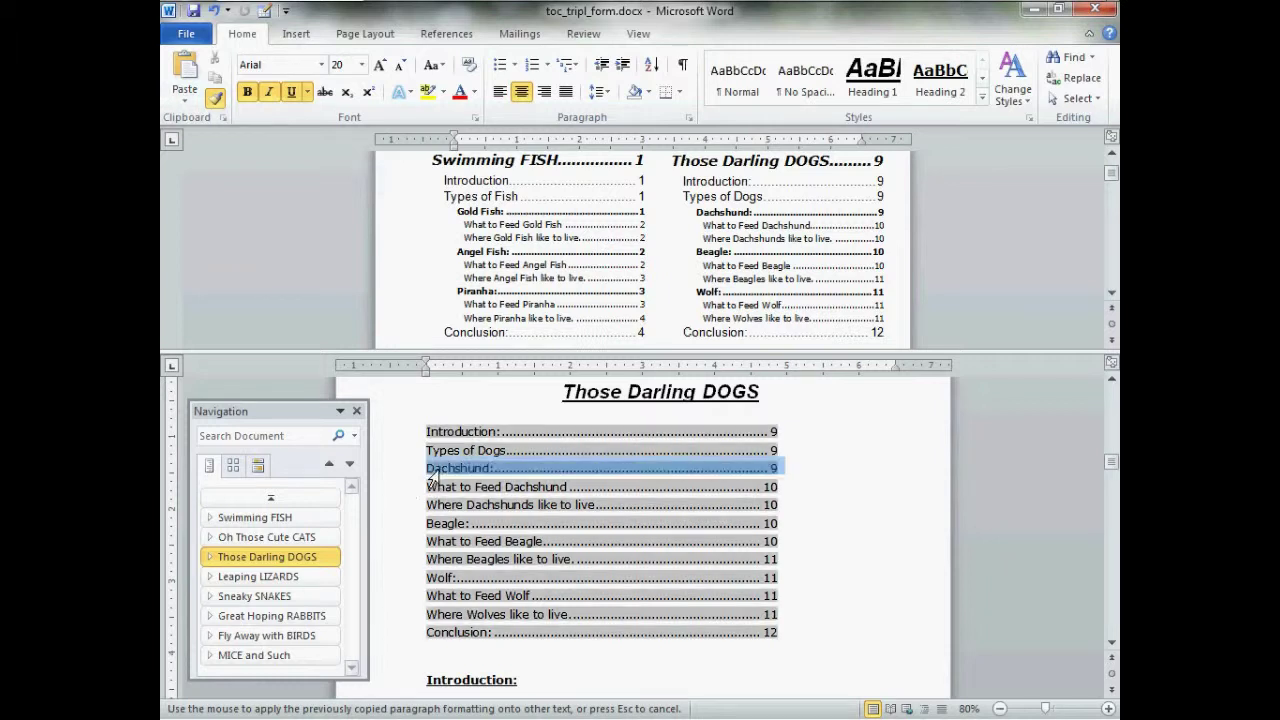
pyautogui.click(434, 524)
pyautogui.click(433, 580)
pyautogui.click(330, 577)
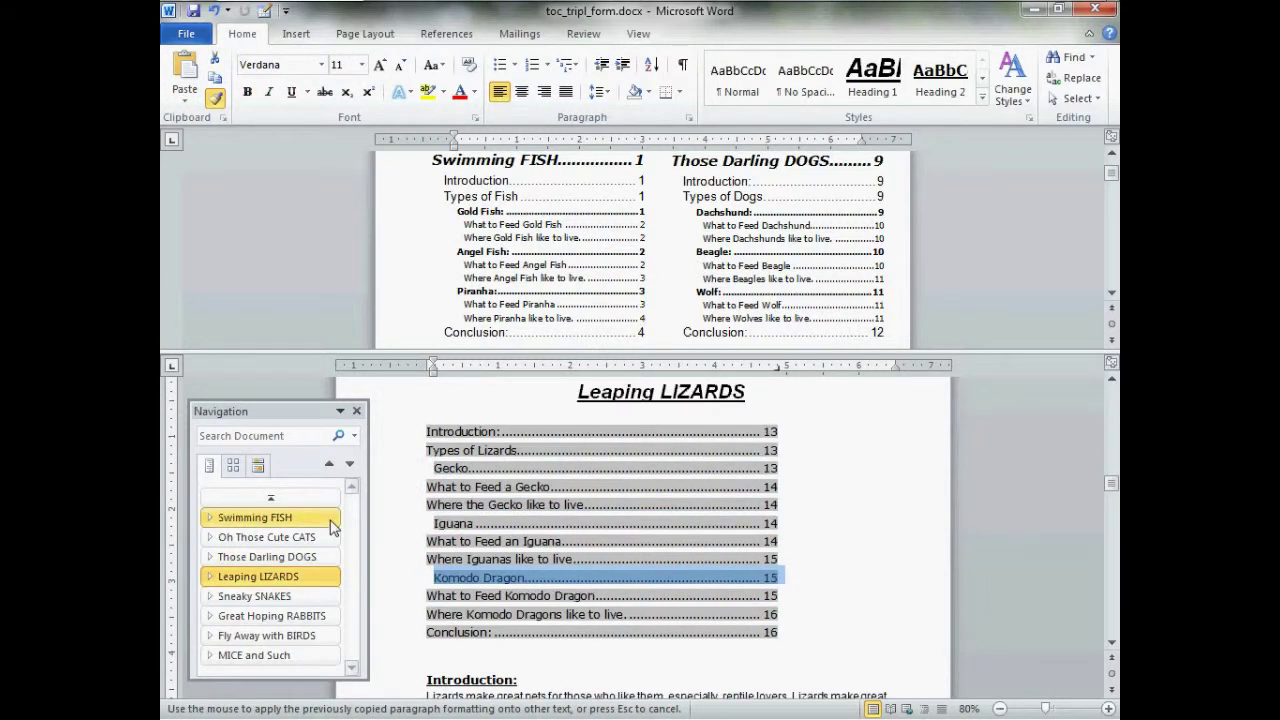
pyautogui.click(300, 517)
pyautogui.press('Escape')
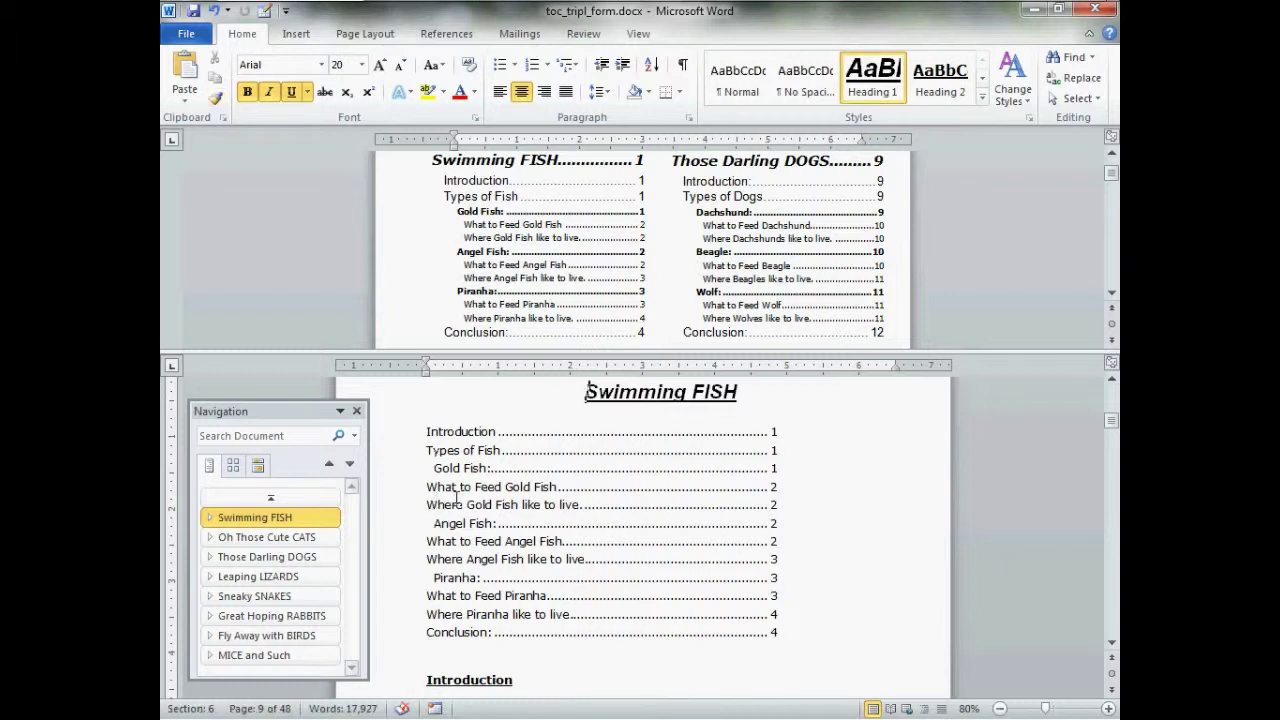
# - Set a 0.2" left indent on the What to Feed Gold Fish and Where Gold Fish like to live entries
pyautogui.click(456, 497)
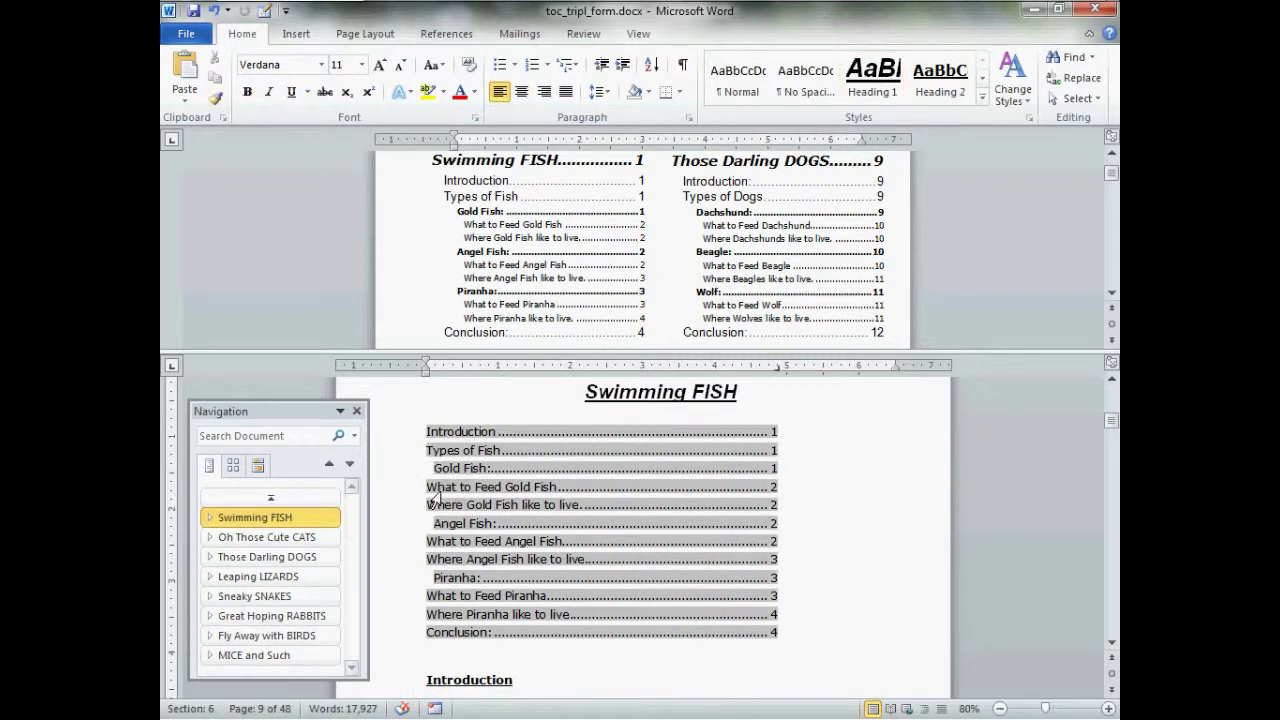
pyautogui.moveTo(428, 488); pyautogui.dragTo(458, 503)
pyautogui.rightClick(457, 503)
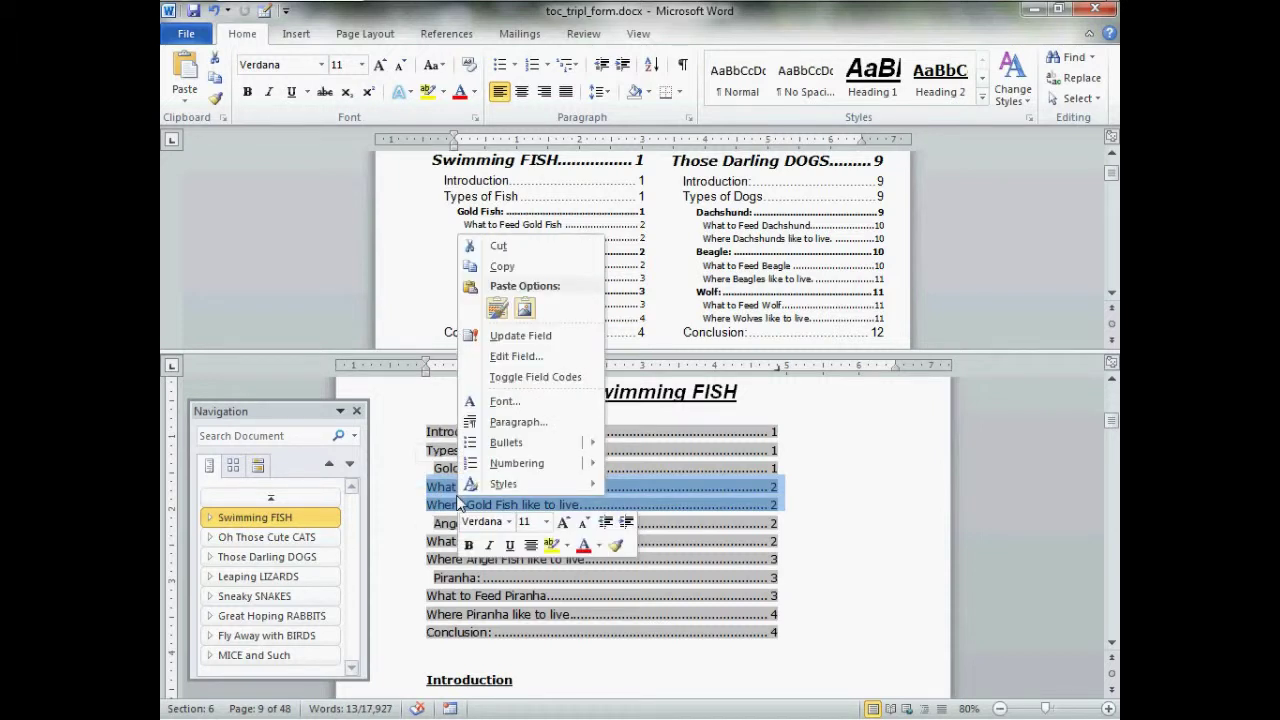
pyautogui.click(548, 430)
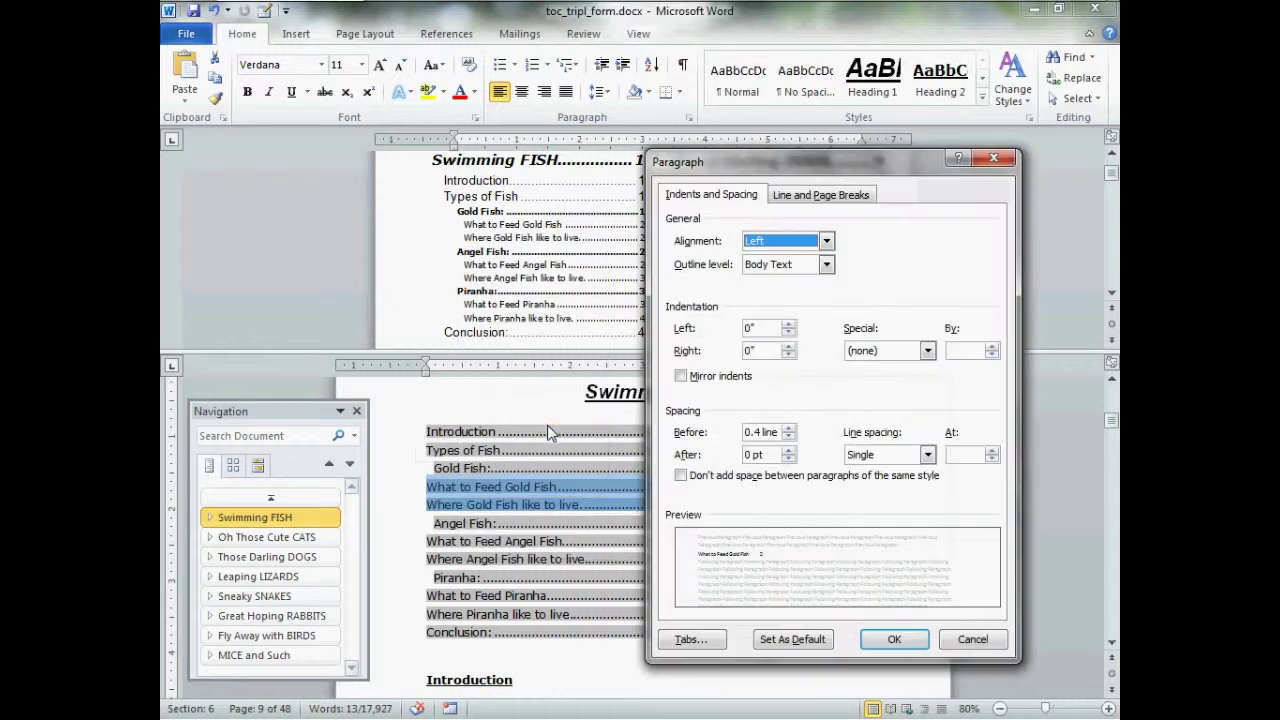
pyautogui.click(790, 325)
pyautogui.click(790, 325)
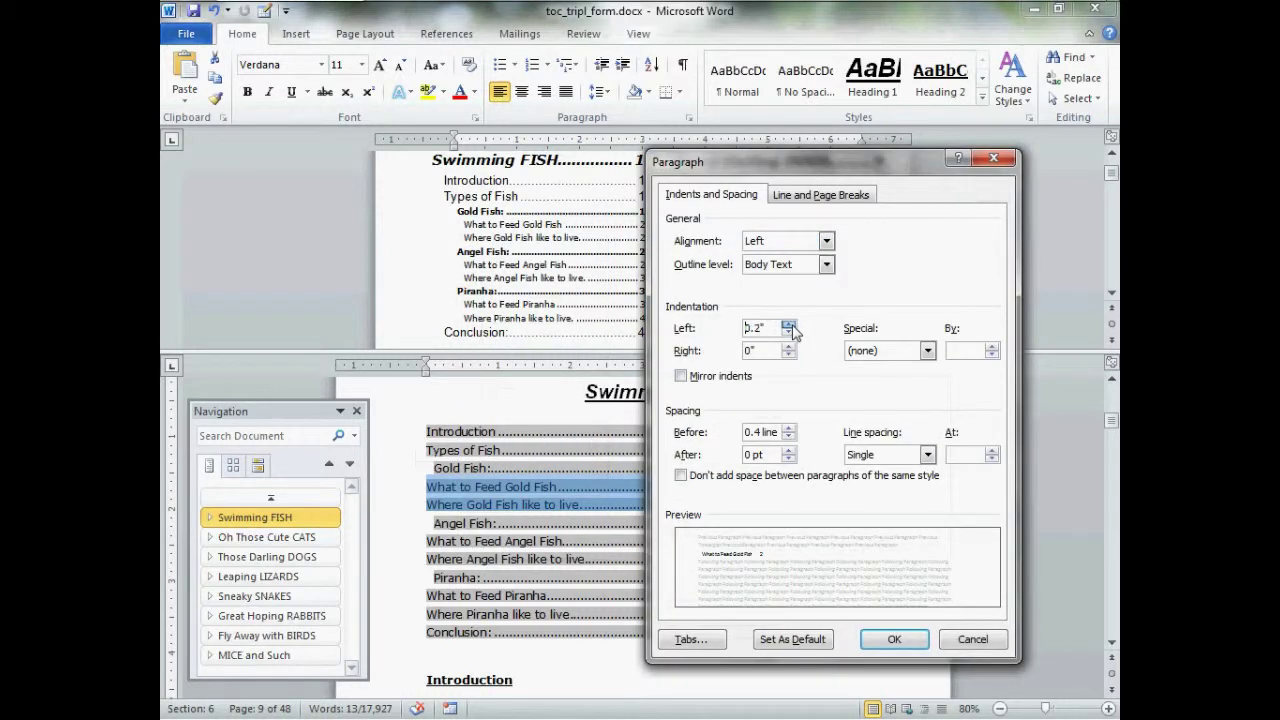
pyautogui.click(866, 637)
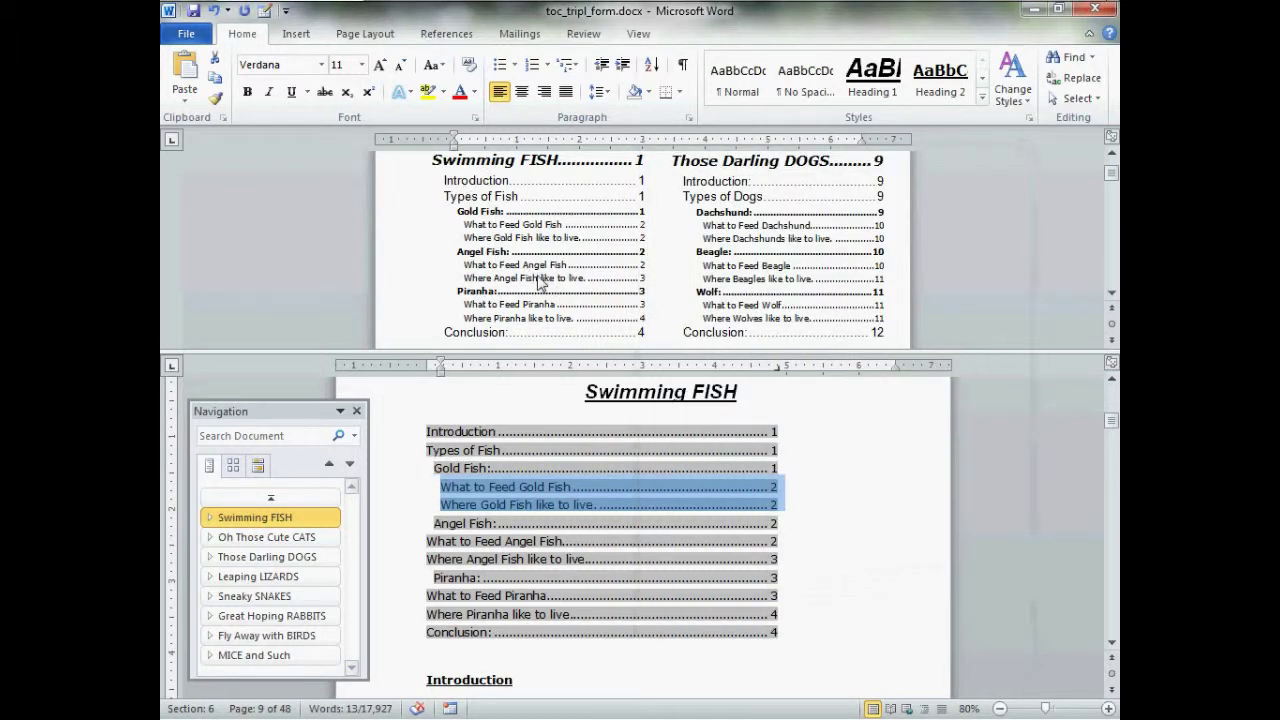
# - Copy the Gold Fish sub-entry formatting with Format Painter onto the feeding and living entries for Angel Fish and Piranha
pyautogui.click(218, 102)
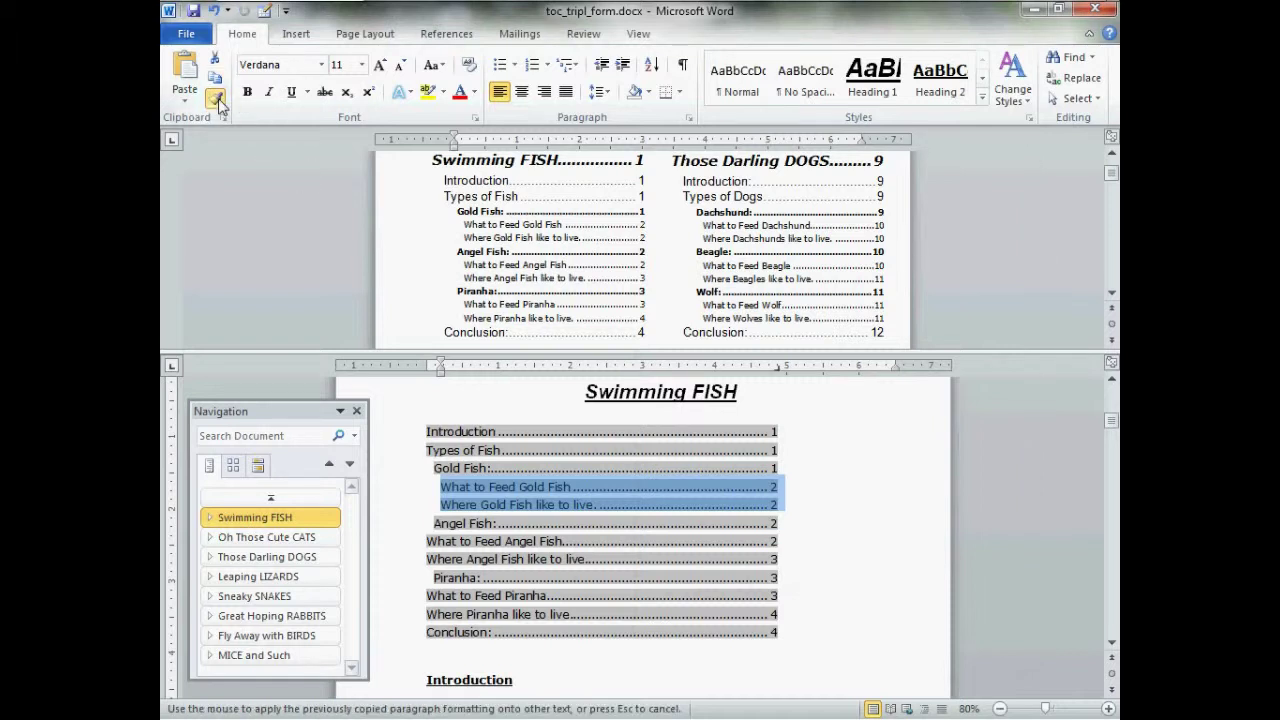
pyautogui.click(418, 545)
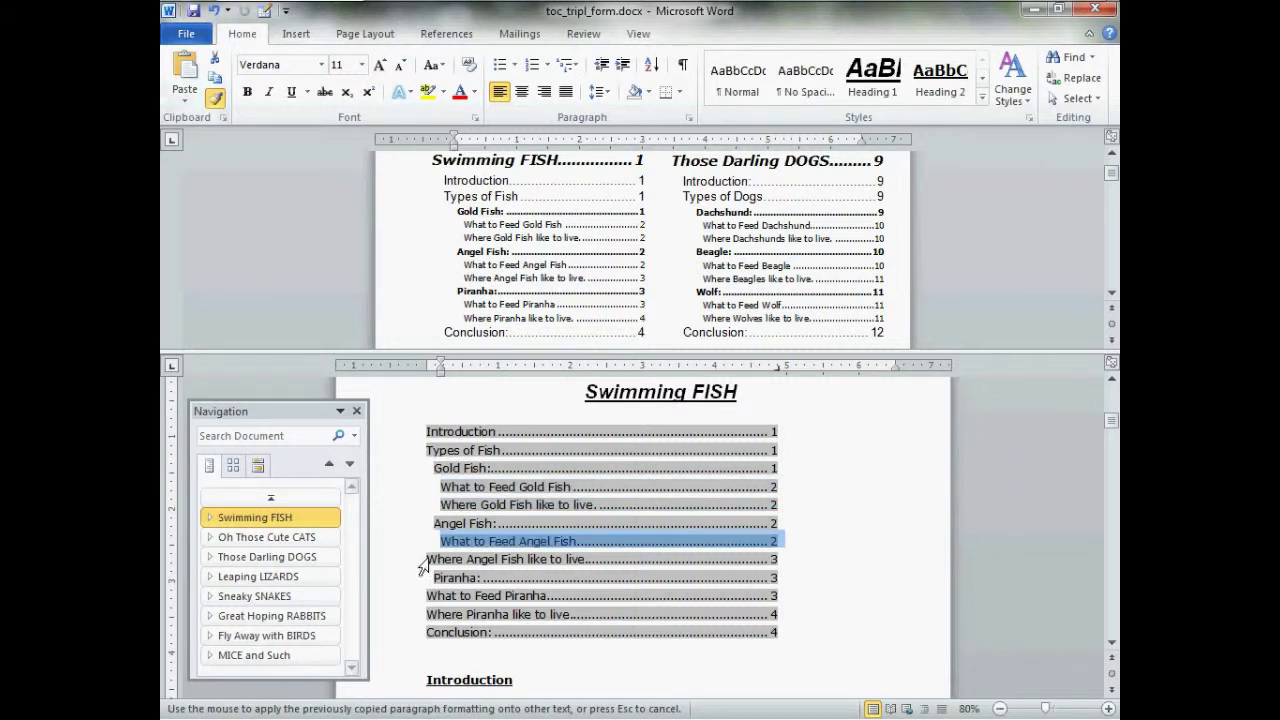
pyautogui.click(421, 563)
pyautogui.moveTo(426, 597); pyautogui.dragTo(430, 616)
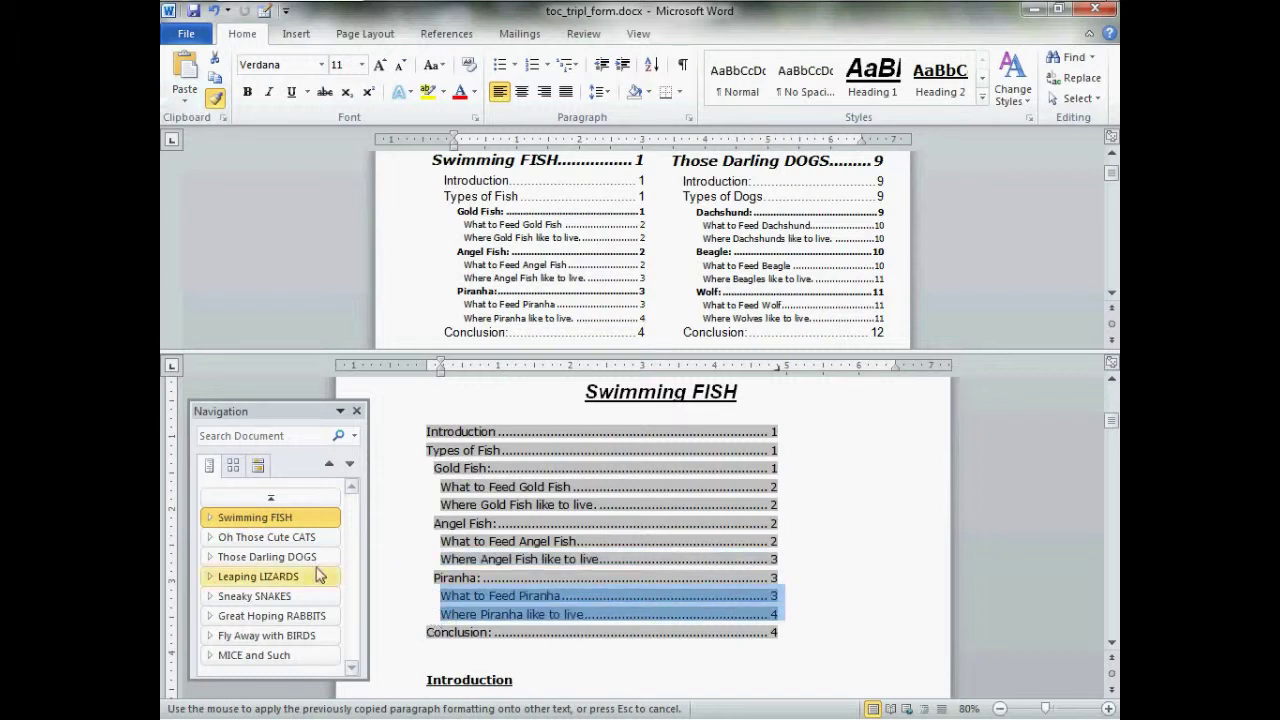
# - Apply the copied formatting to the feeding and living entries in the contents from CATS through LIZARDS, and return to the Swimming FISH chapter
pyautogui.click(316, 537)
pyautogui.moveTo(418, 490); pyautogui.dragTo(430, 618)
pyautogui.click(258, 576)
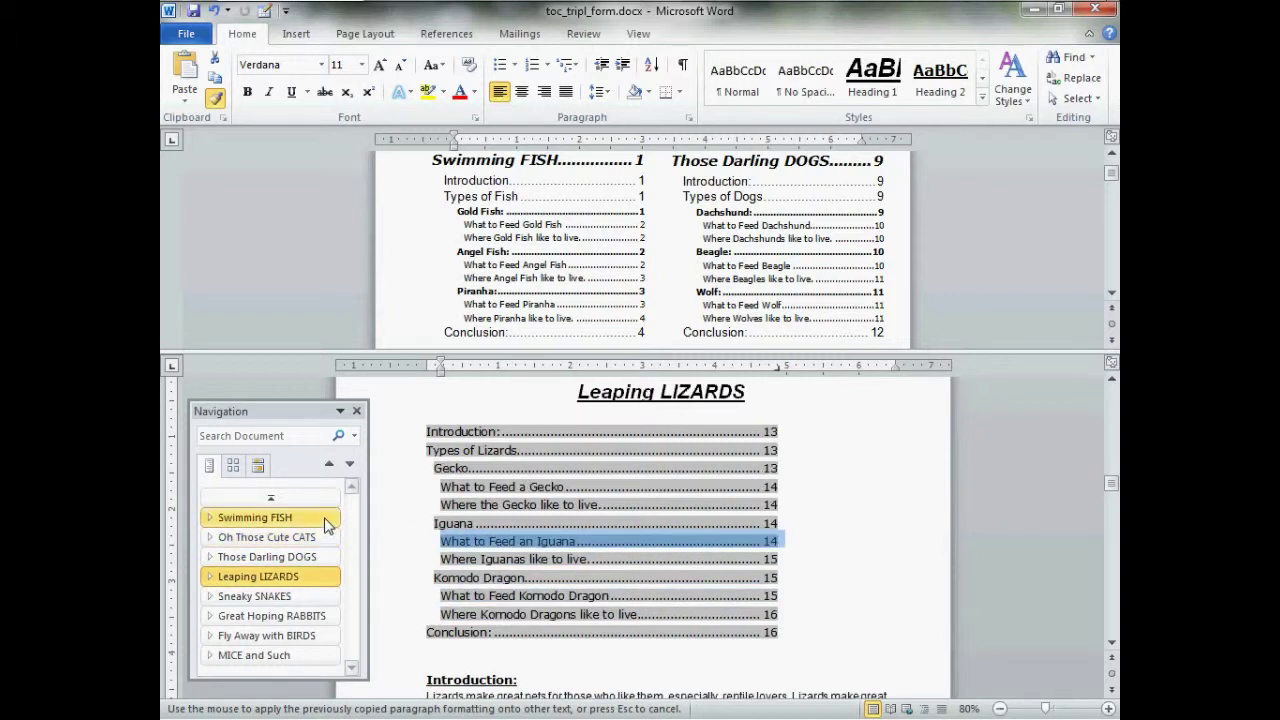
pyautogui.click(325, 519)
pyautogui.press('Escape')
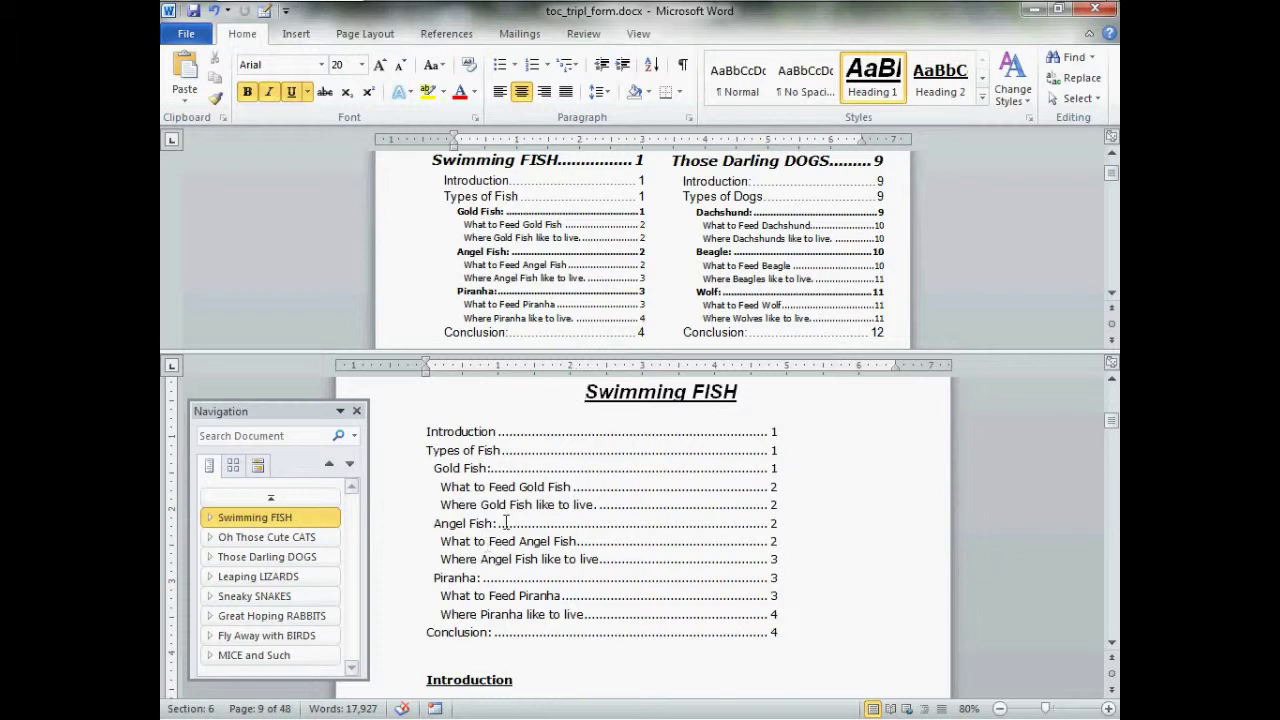
# - Bold the Gold Fish, Angel Fish and Piranha entries in the Swimming FISH contents, undoing the automatic update it triggers in the detailed contents
pyautogui.click(425, 478)
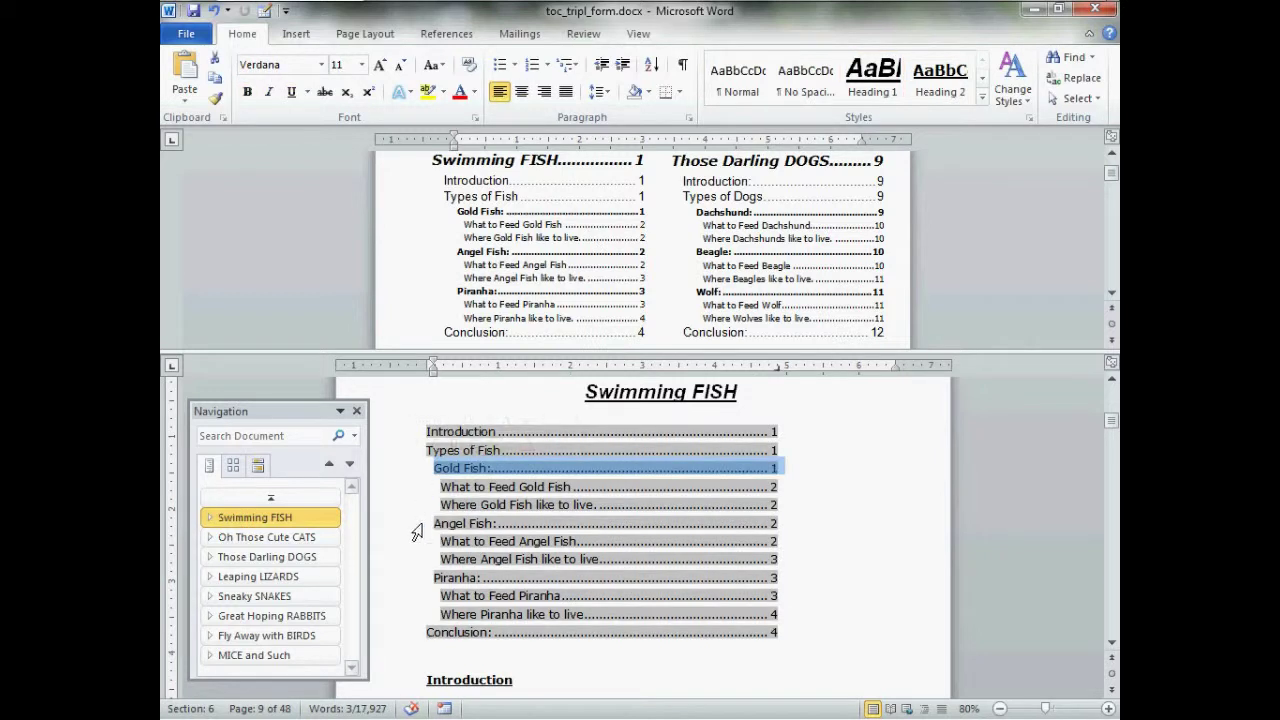
pyautogui.keyDown('ctrl'); pyautogui.click(432, 528); pyautogui.keyUp('ctrl')
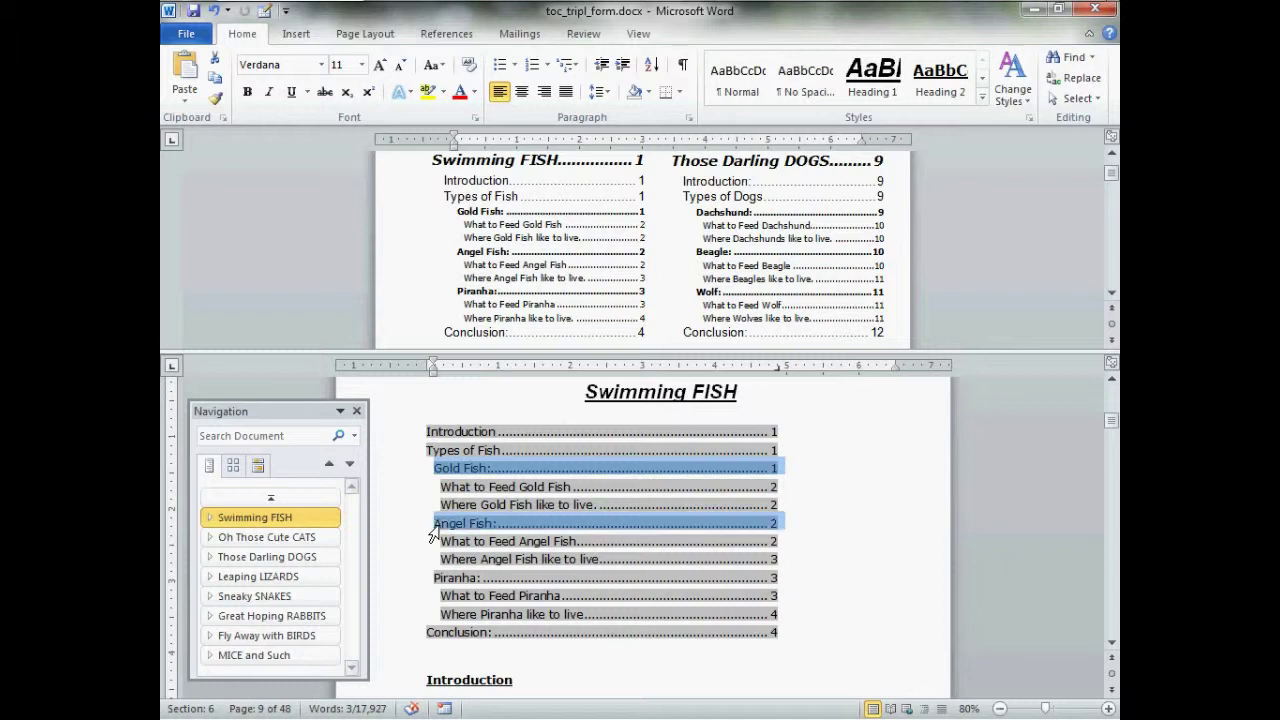
pyautogui.keyDown('ctrl'); pyautogui.click(433, 582); pyautogui.keyUp('ctrl')
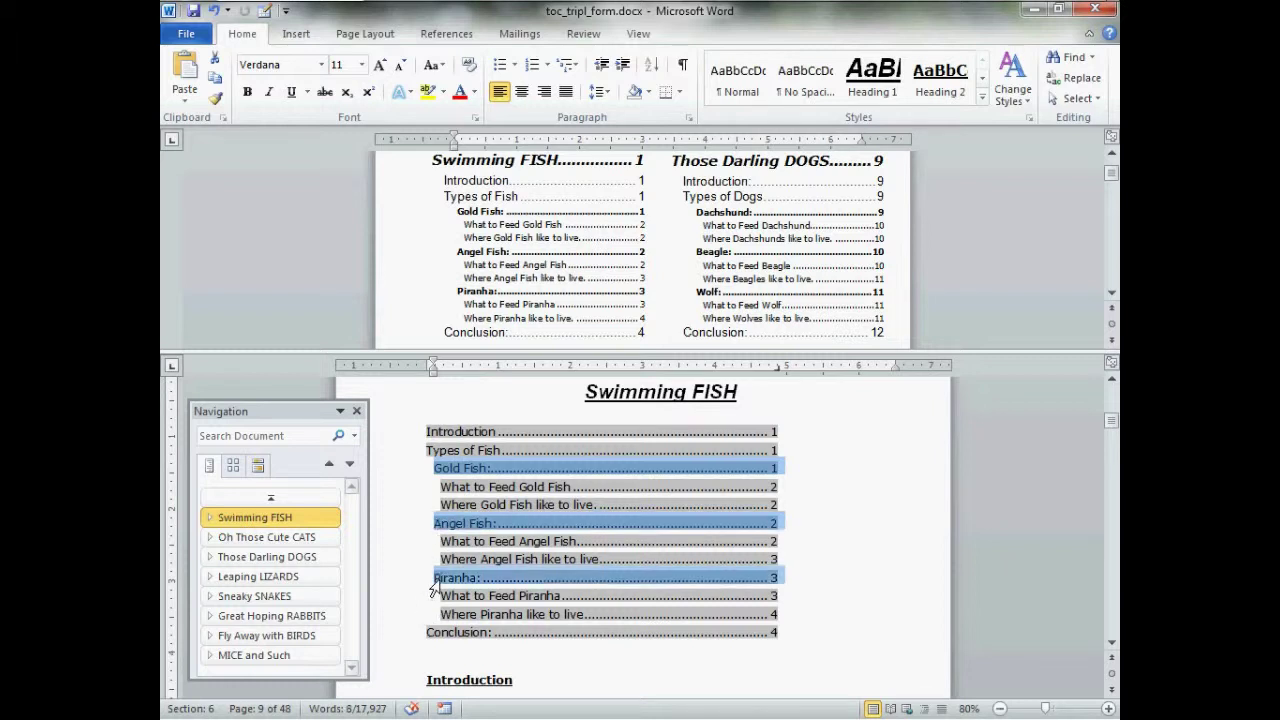
pyautogui.rightClick(491, 473)
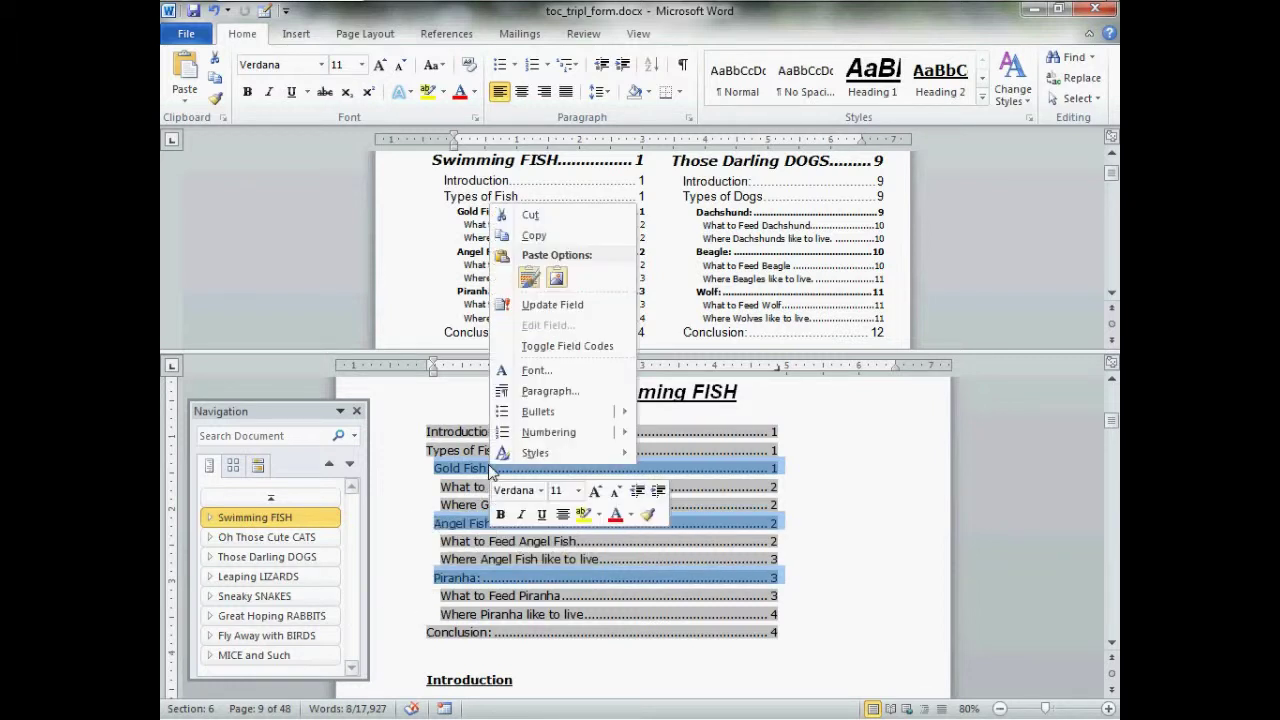
pyautogui.click(501, 516)
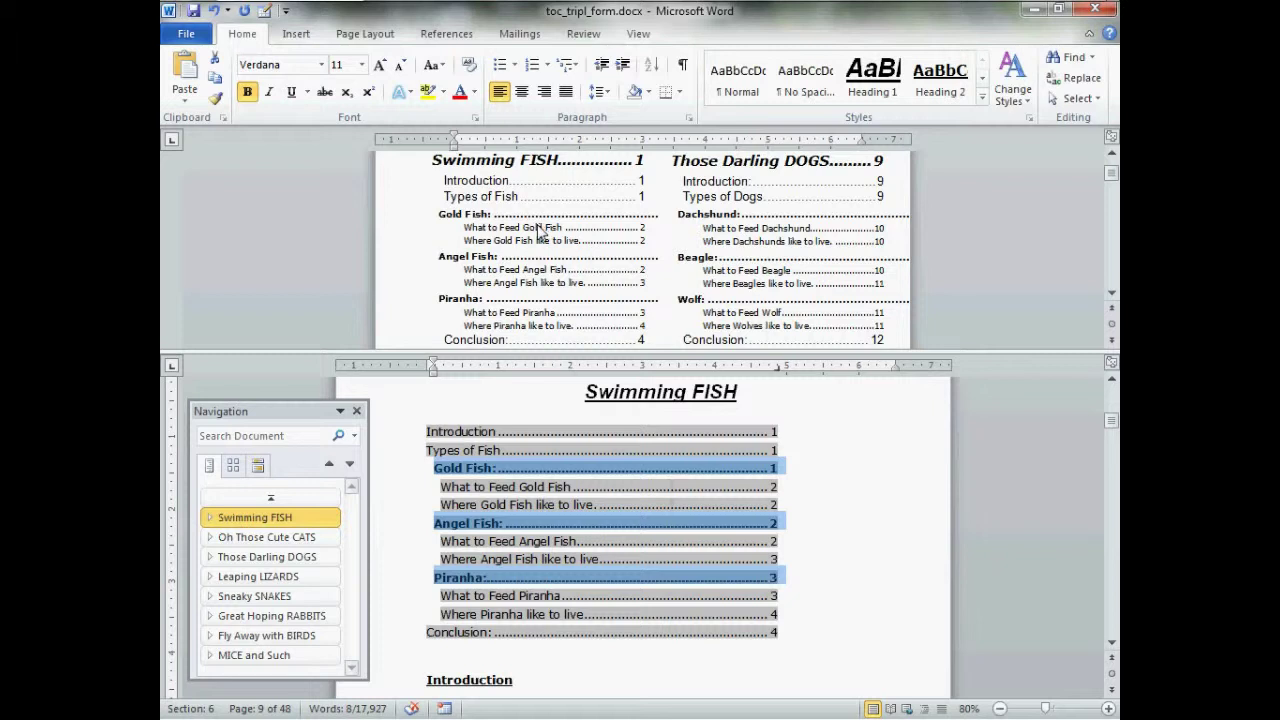
pyautogui.click(213, 12)
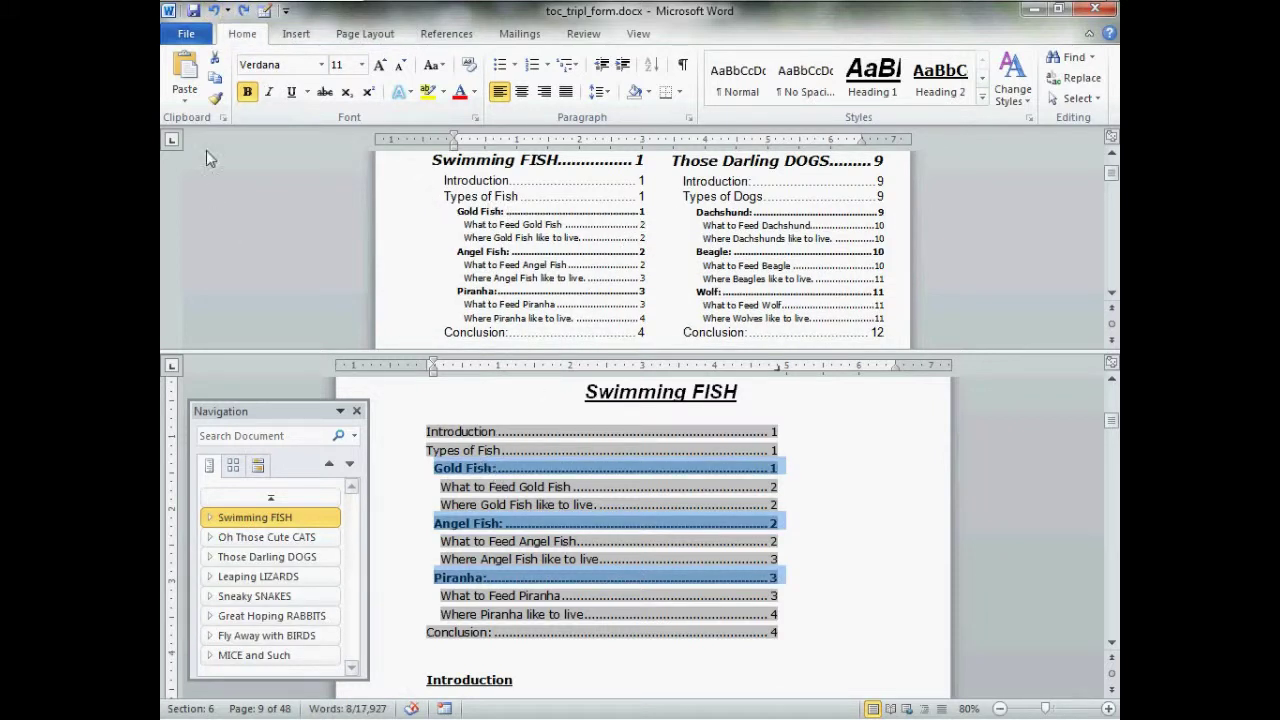
# - Copy the bold animal-type formatting with Format Painter onto the Siamese, Calico and Bengal Tiger entries in the CATS contents
pyautogui.click(216, 100)
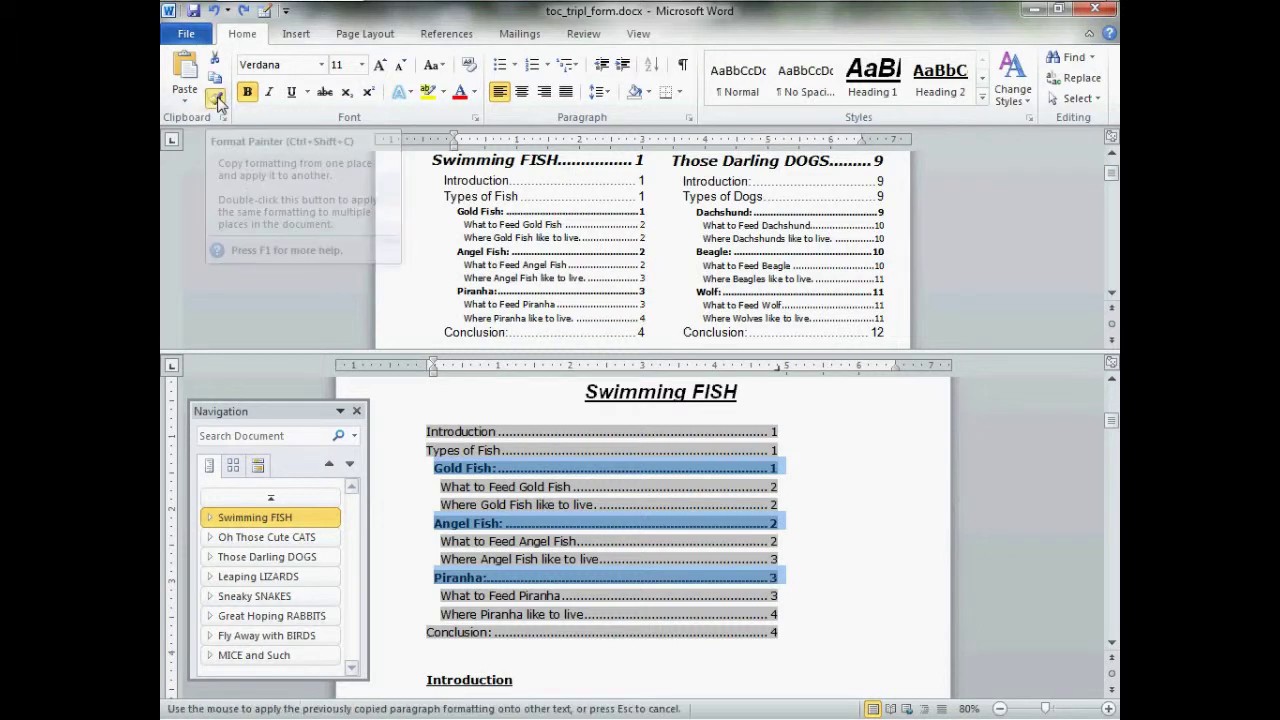
pyautogui.click(293, 538)
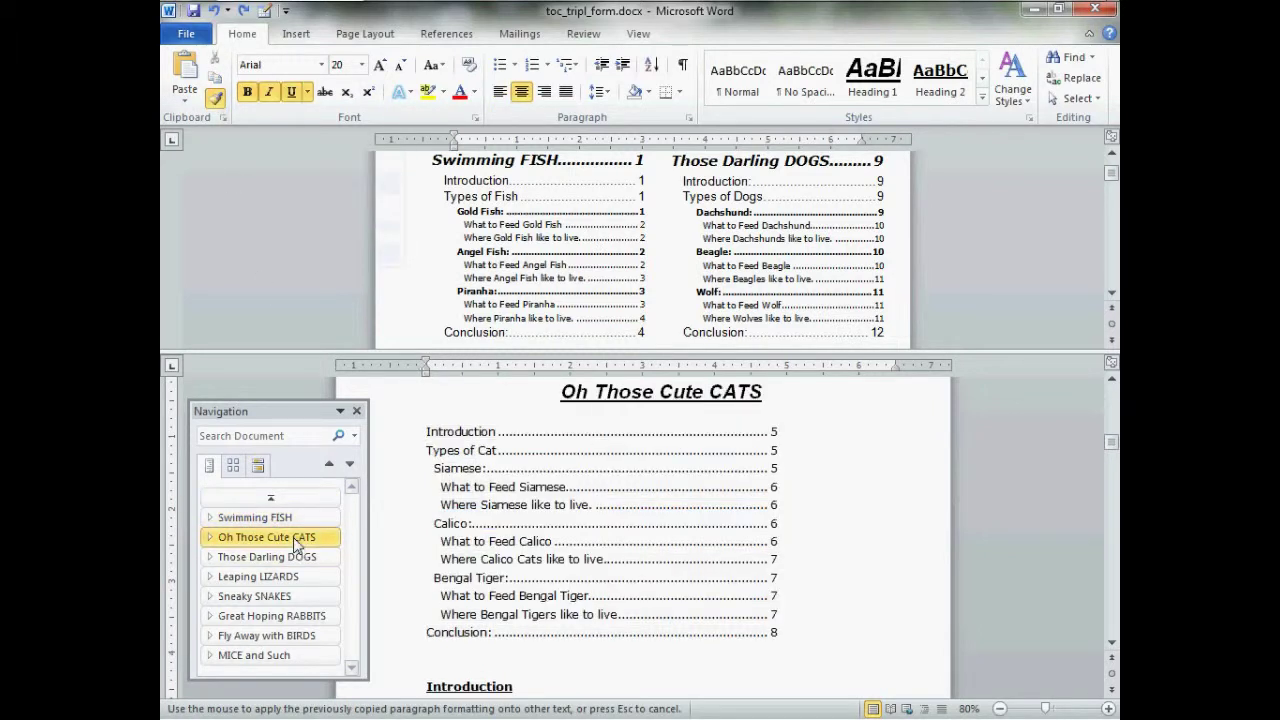
pyautogui.click(422, 472)
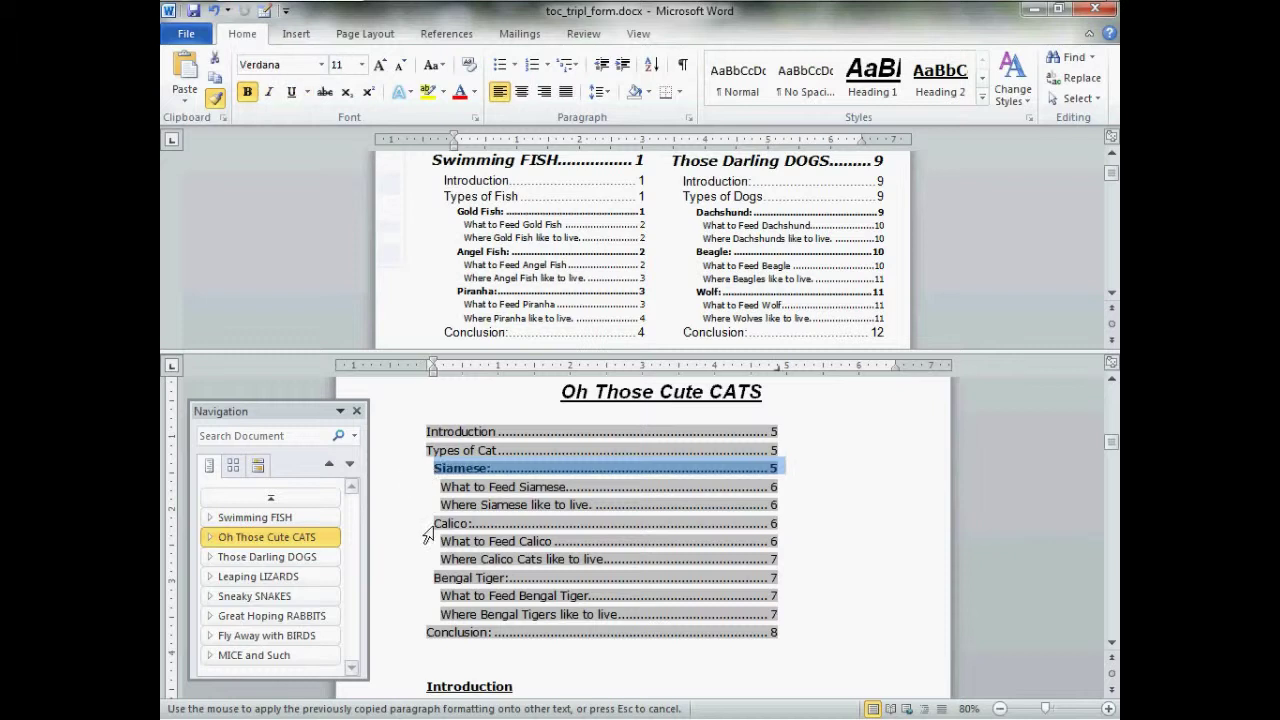
pyautogui.click(428, 524)
pyautogui.click(428, 579)
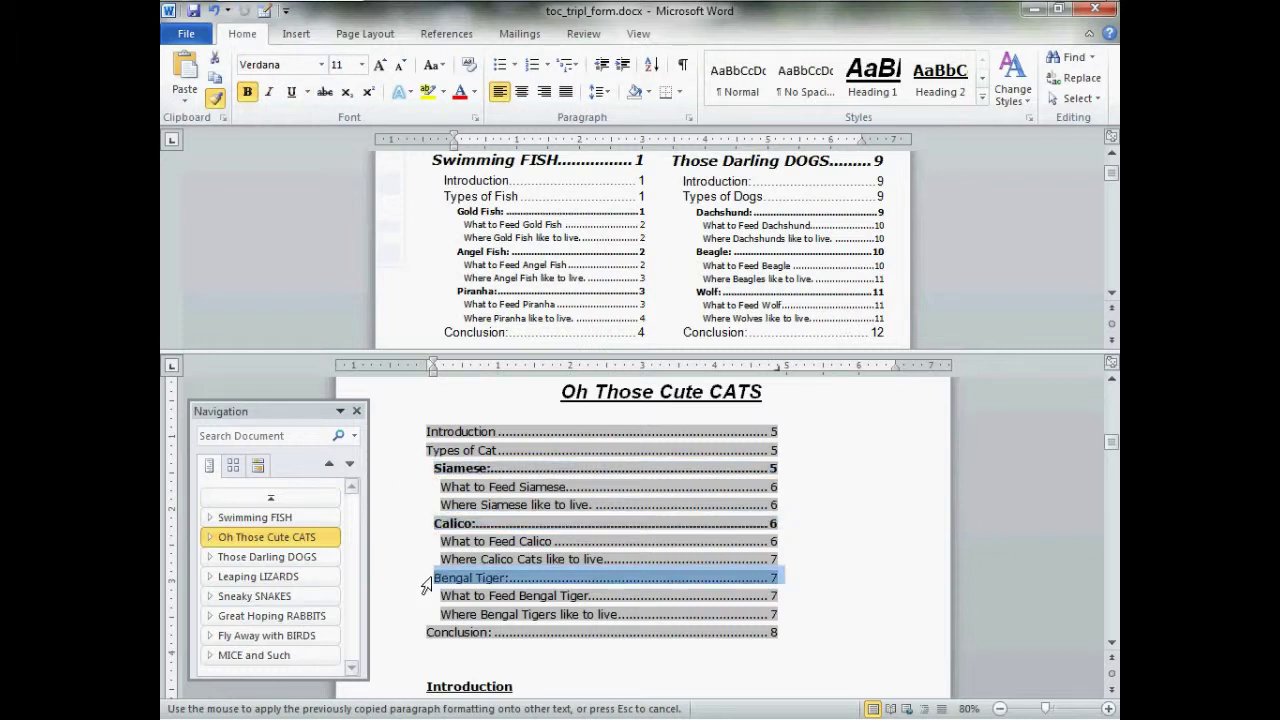
# - Apply the copied bold formatting to the Dachshund, Beagle and Wolf entries in the DOGS contents
pyautogui.click(302, 563)
pyautogui.click(420, 469)
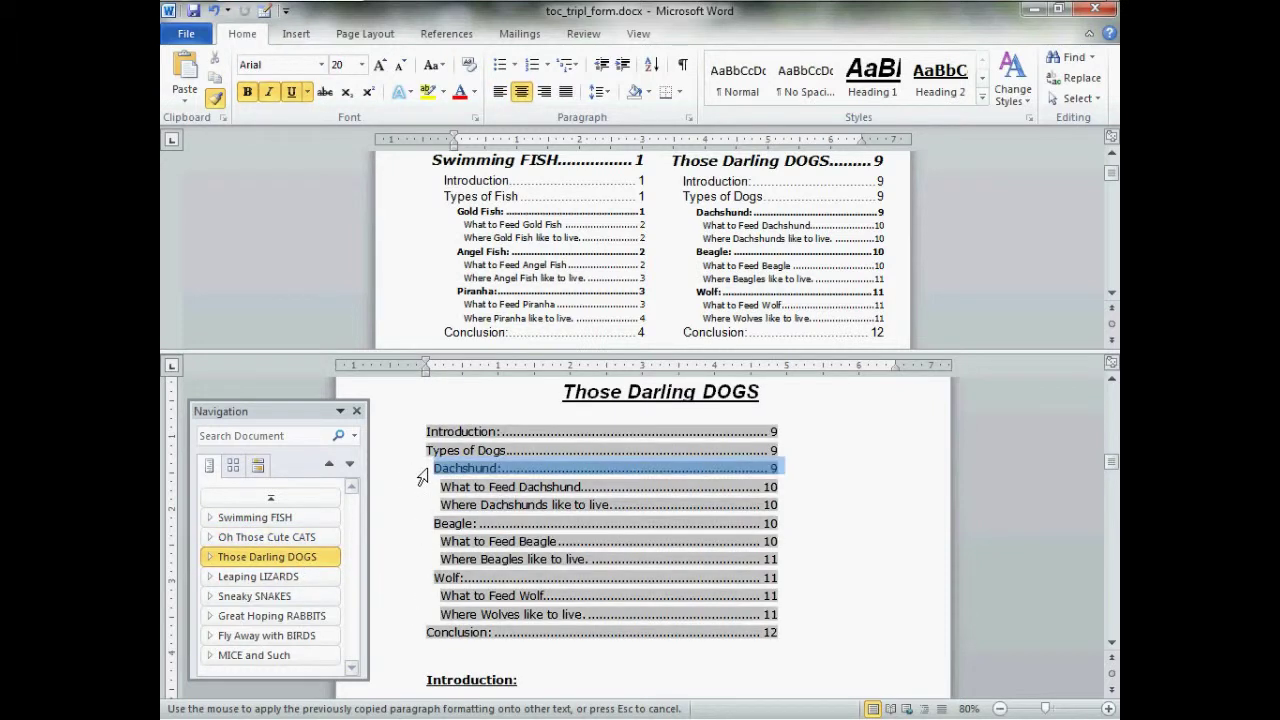
pyautogui.click(416, 525)
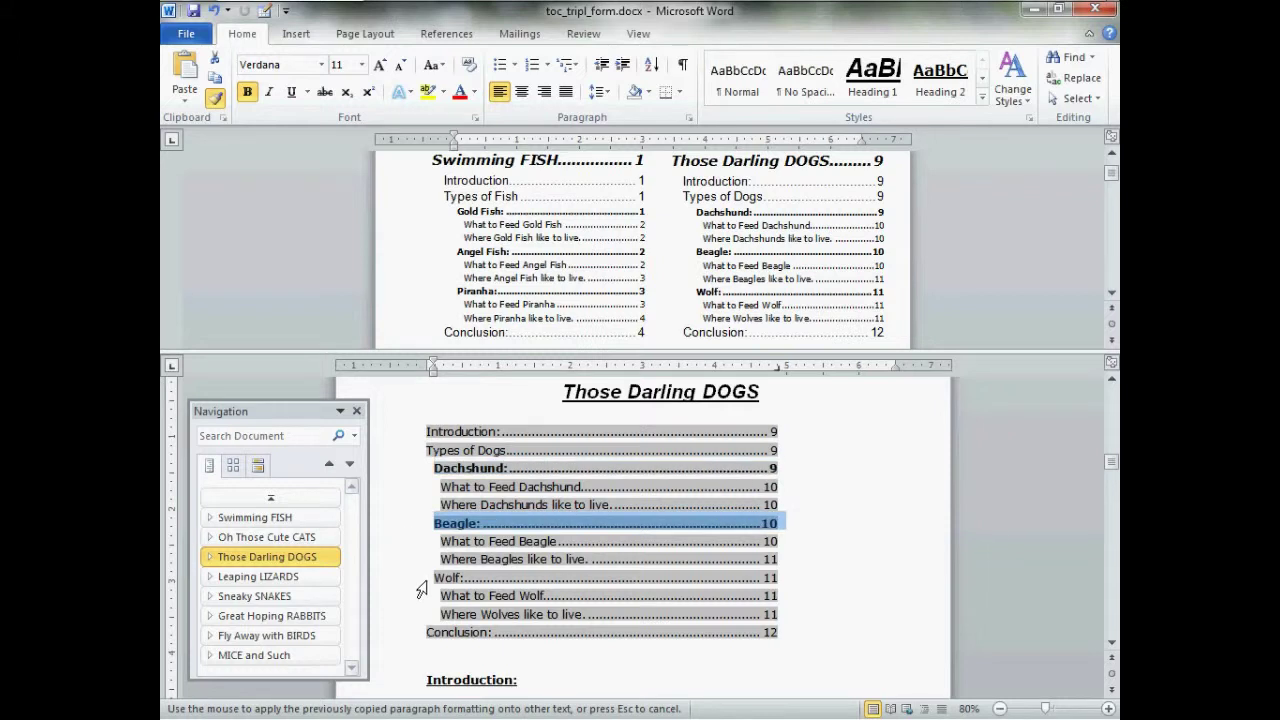
pyautogui.click(418, 580)
# - Apply the copied bold formatting to the Gecko, Iguana and Komodo Dragon entries in the LIZARDS contents, and return to Swimming FISH with Format Painter off
pyautogui.click(300, 577)
pyautogui.click(430, 469)
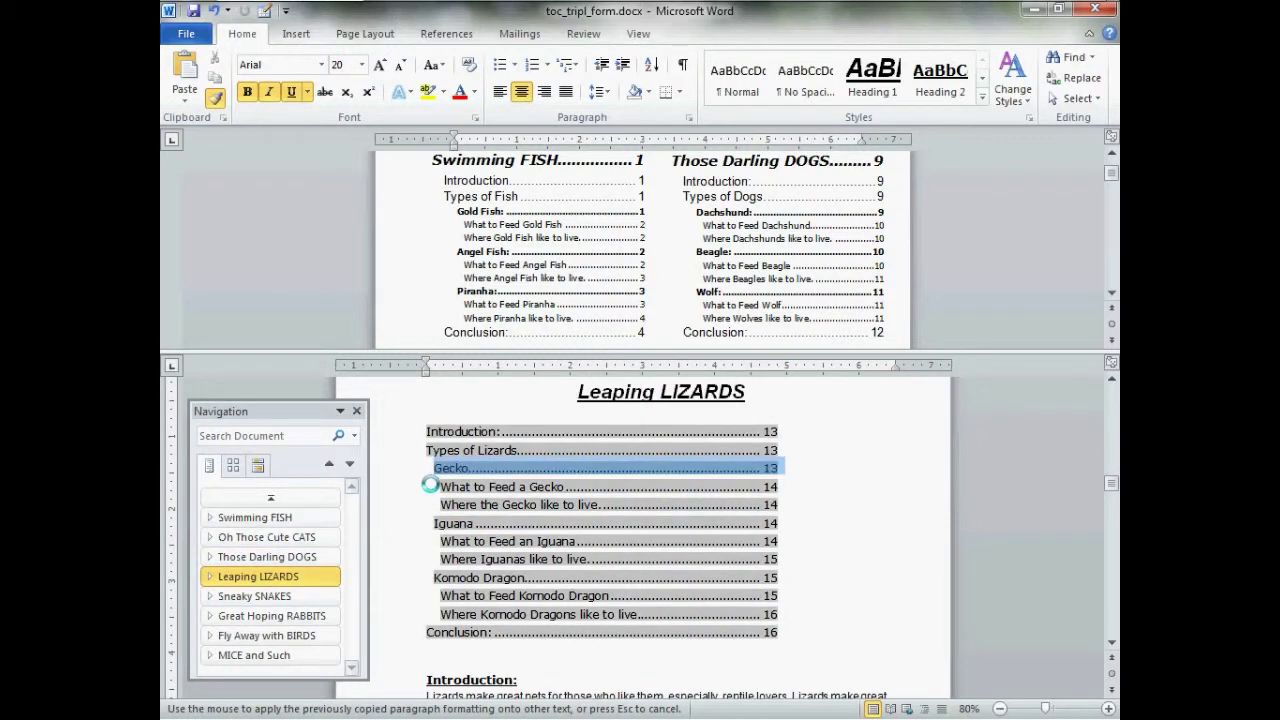
pyautogui.click(432, 524)
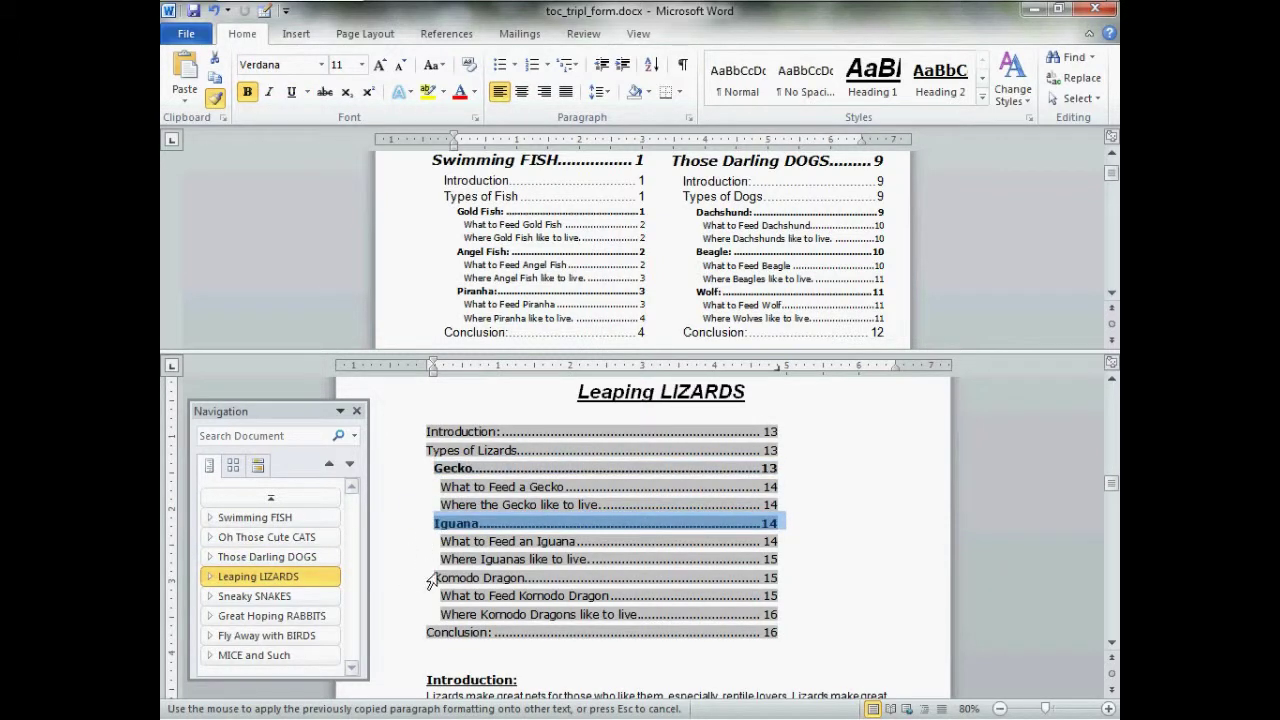
pyautogui.click(433, 582)
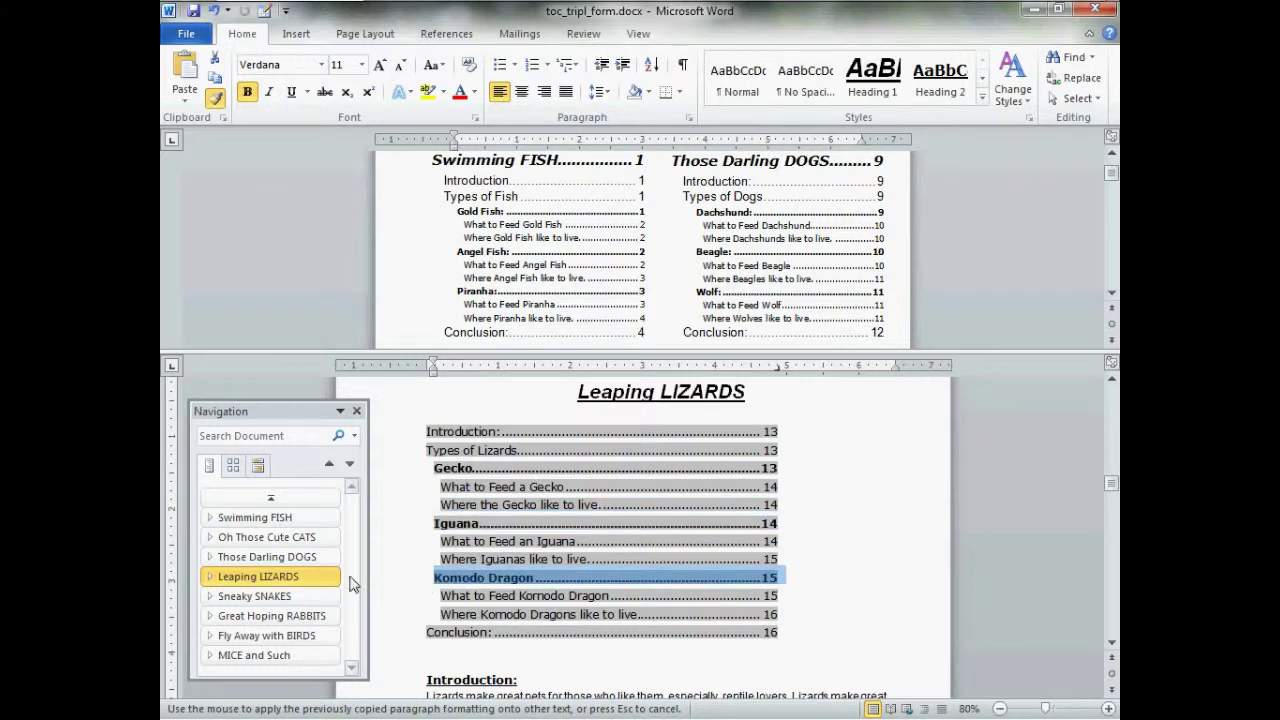
pyautogui.click(308, 517)
pyautogui.press('Escape')
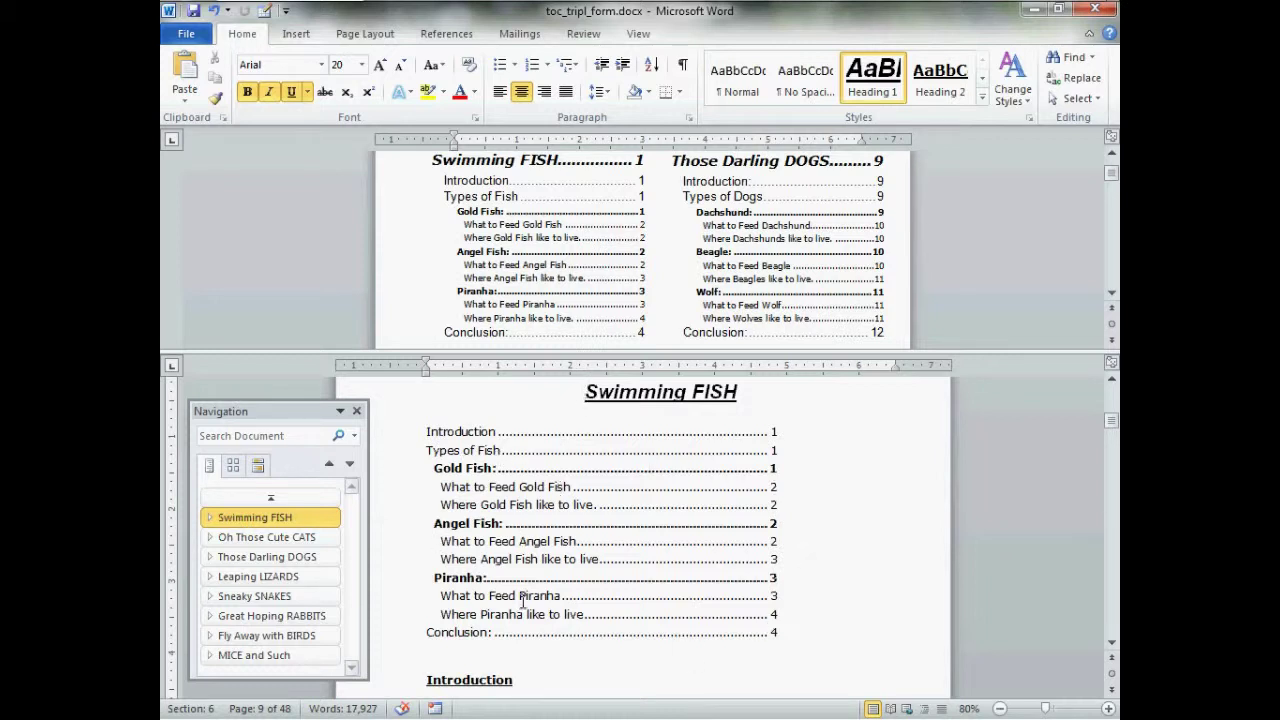
# - Center the whole table of contents in the Swimming FISH chapter, trying right alignment along the way
pyautogui.click(431, 437)
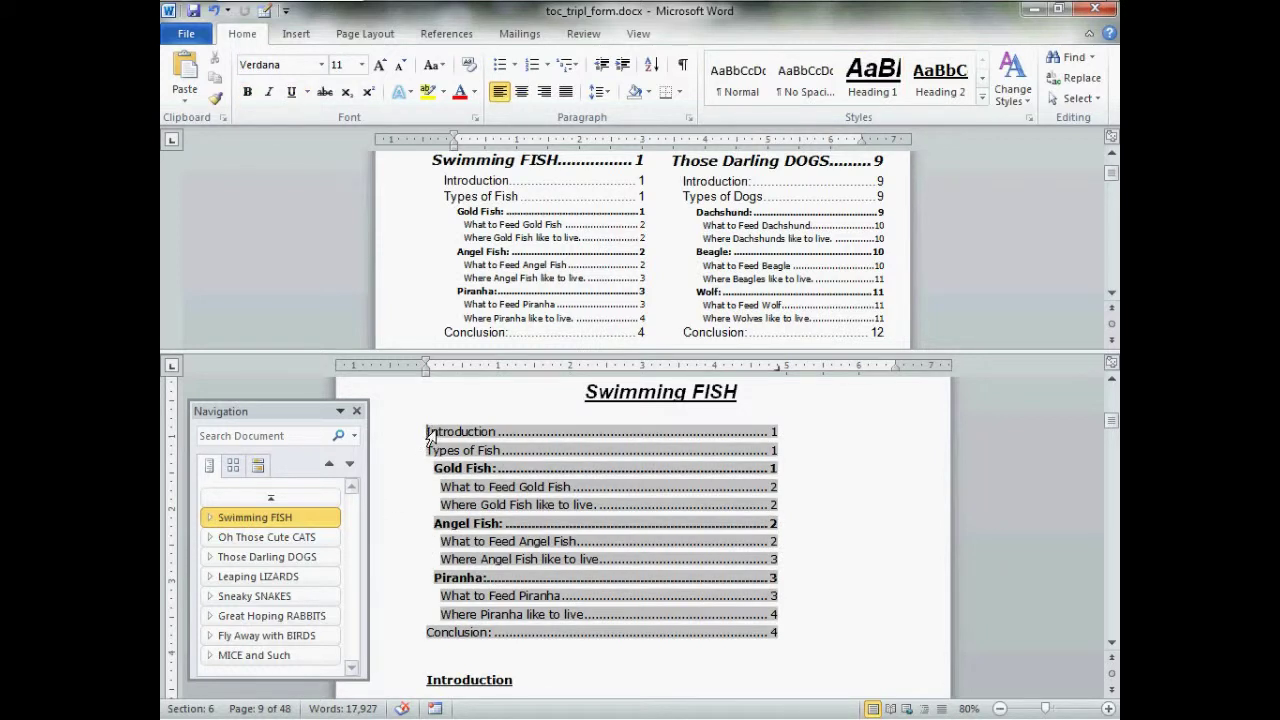
pyautogui.moveTo(427, 437); pyautogui.dragTo(790, 637)
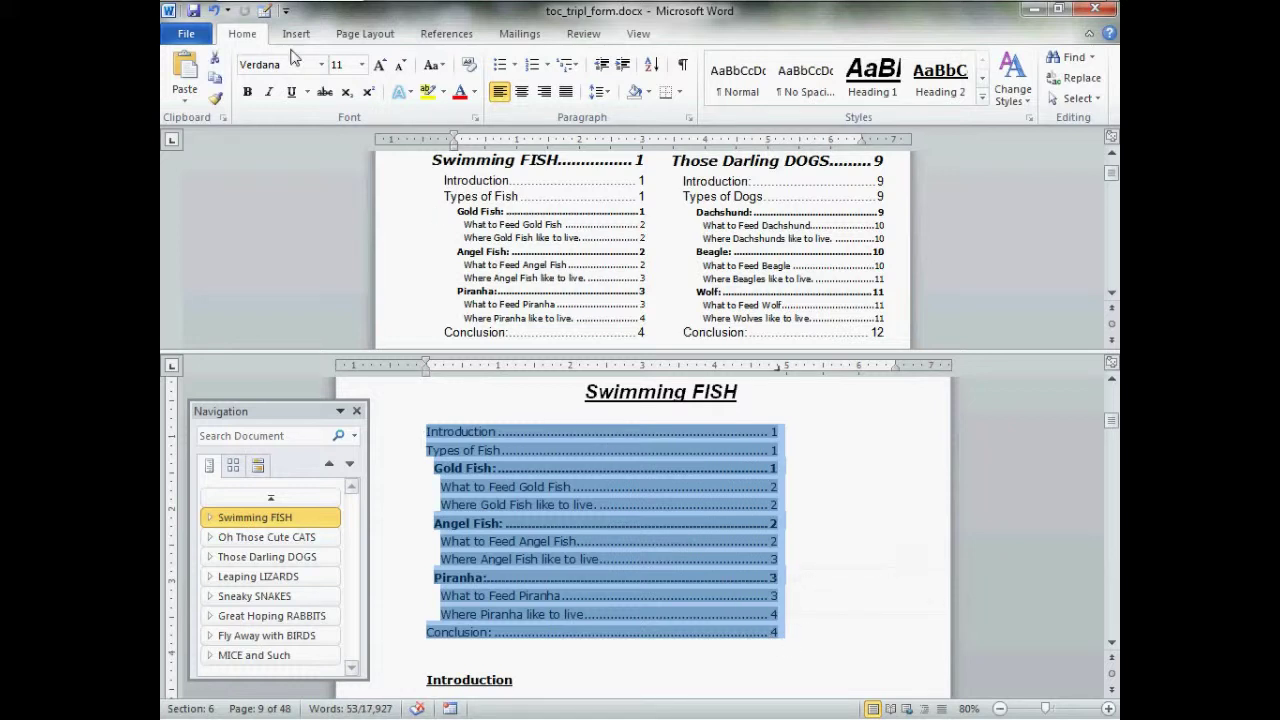
pyautogui.click(522, 92)
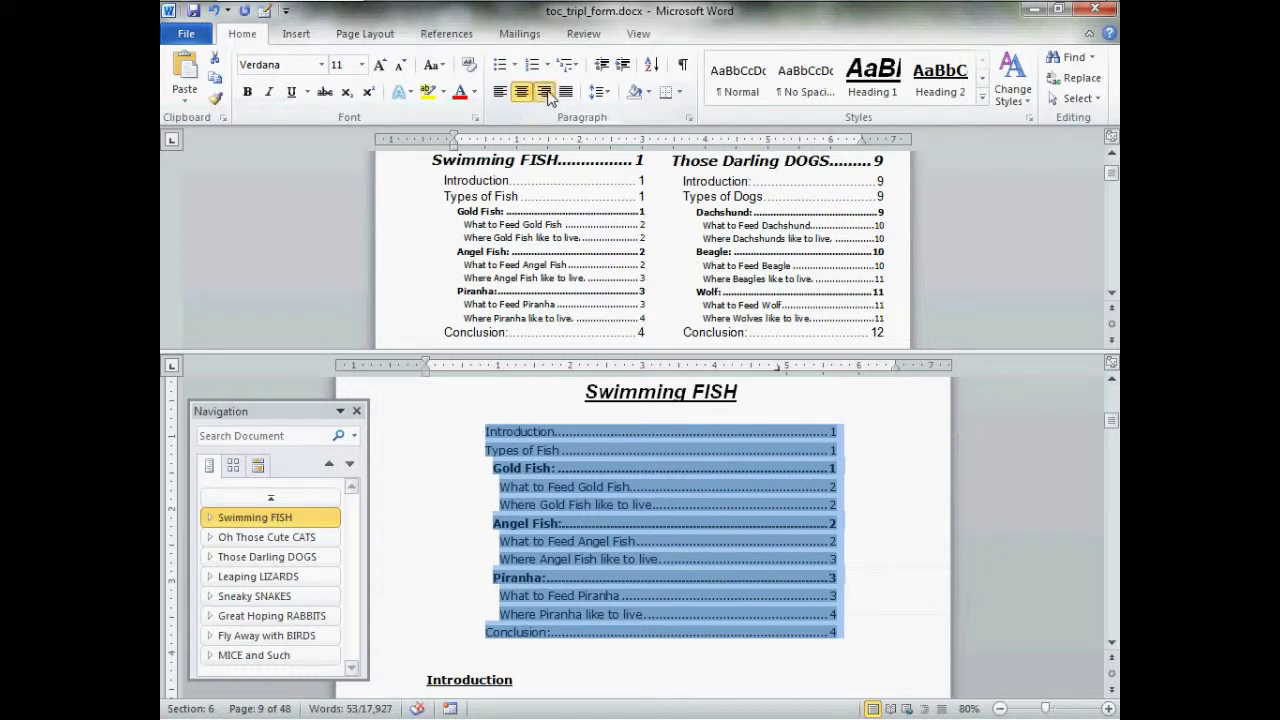
pyautogui.click(545, 92)
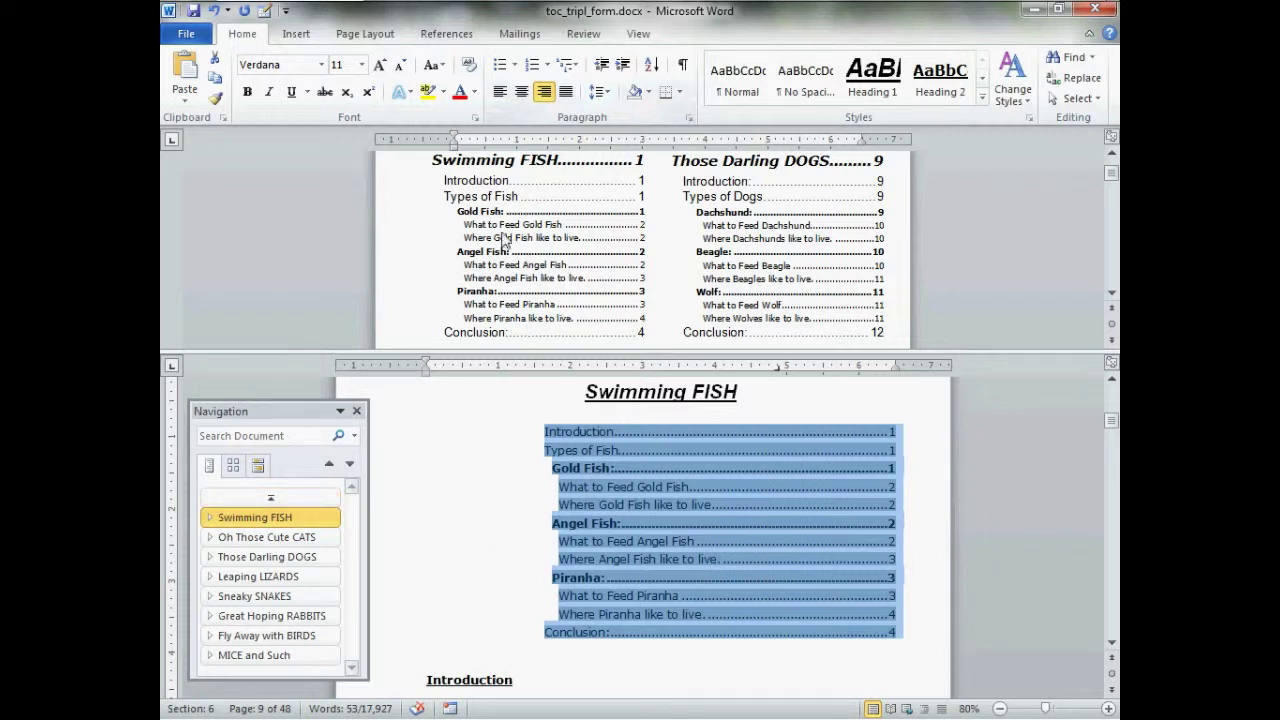
pyautogui.click(521, 95)
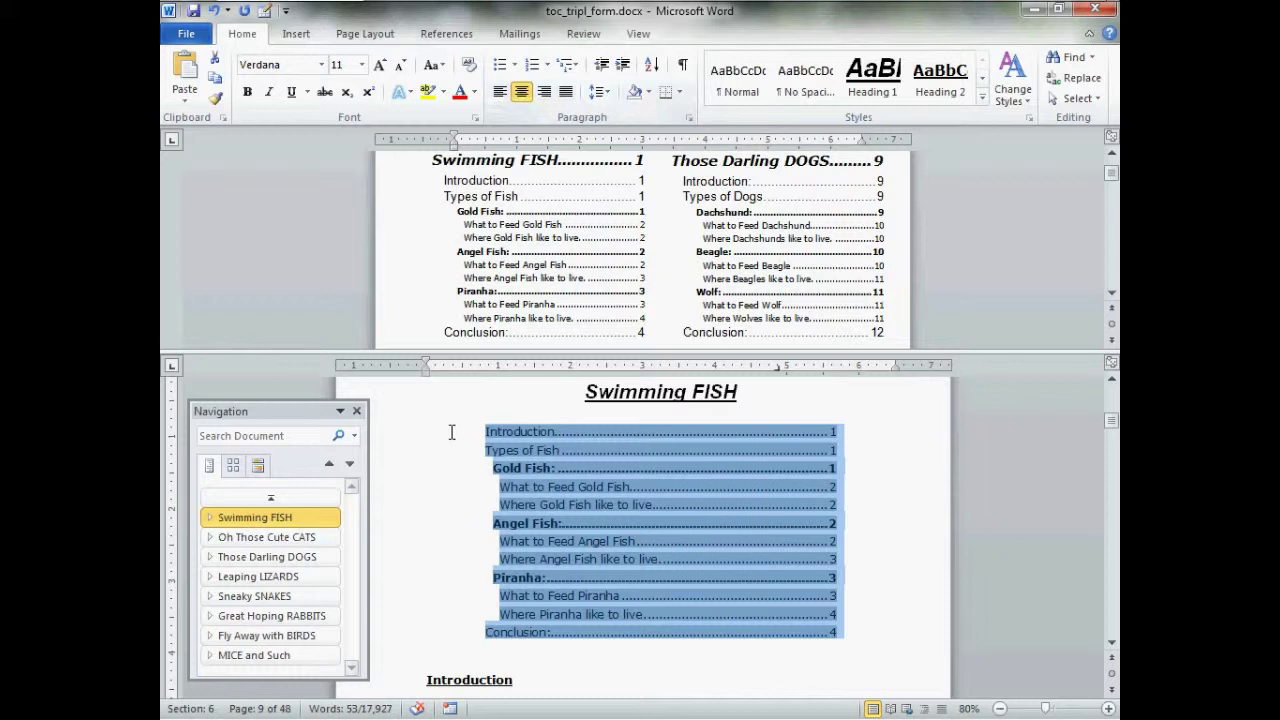
# - Center the whole chapter table of contents in the CATS, DOGS and LIZARDS chapters
pyautogui.click(296, 540)
pyautogui.moveTo(428, 432); pyautogui.dragTo(795, 636)
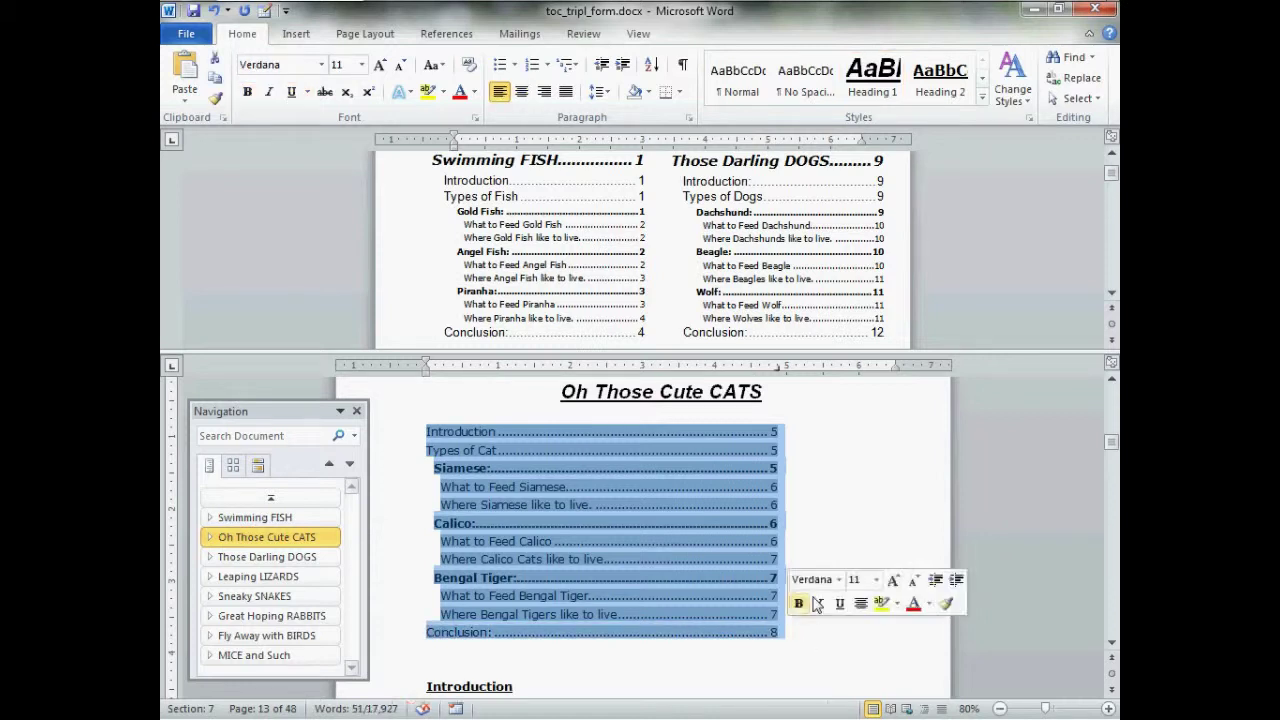
pyautogui.click(860, 603)
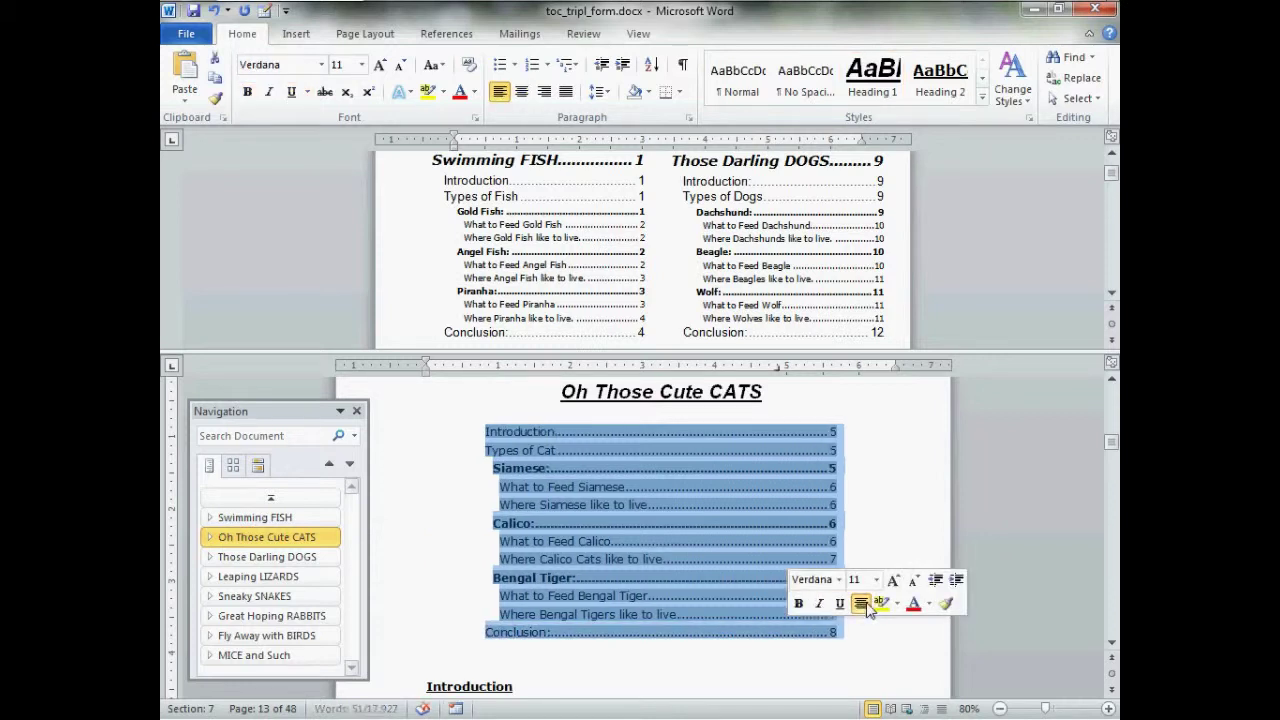
pyautogui.click(330, 556)
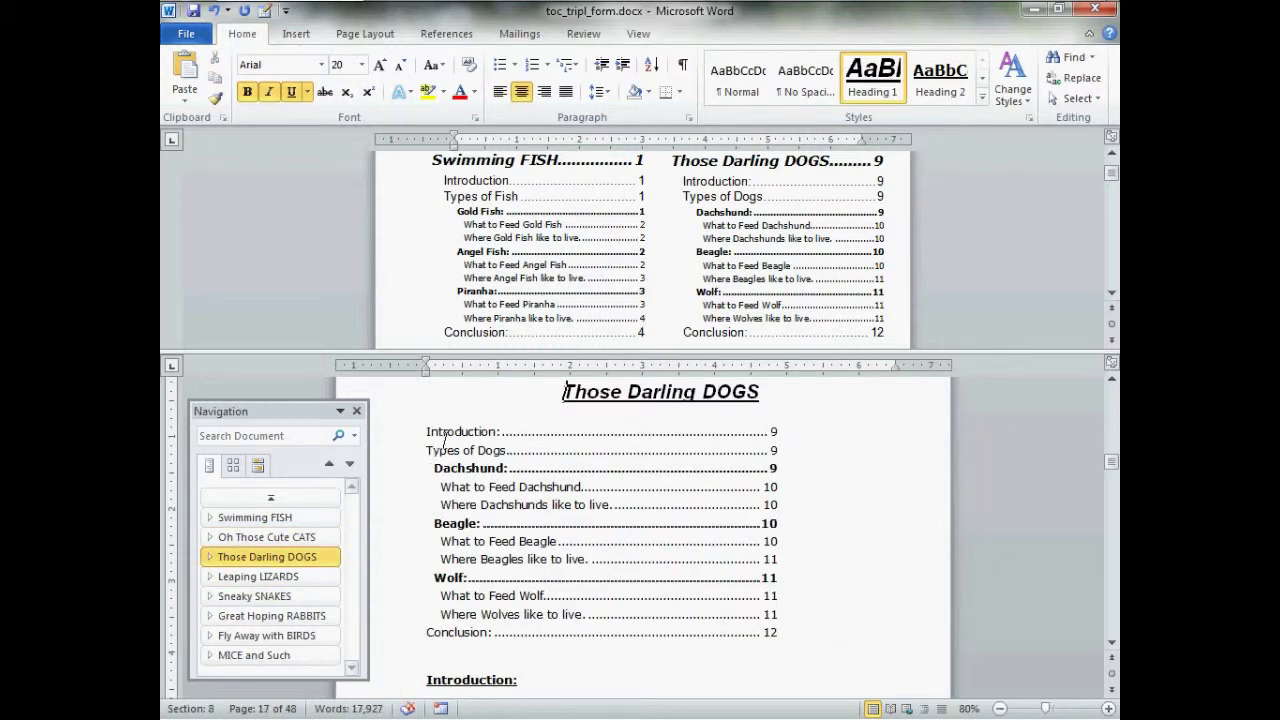
pyautogui.moveTo(440, 435); pyautogui.dragTo(791, 630)
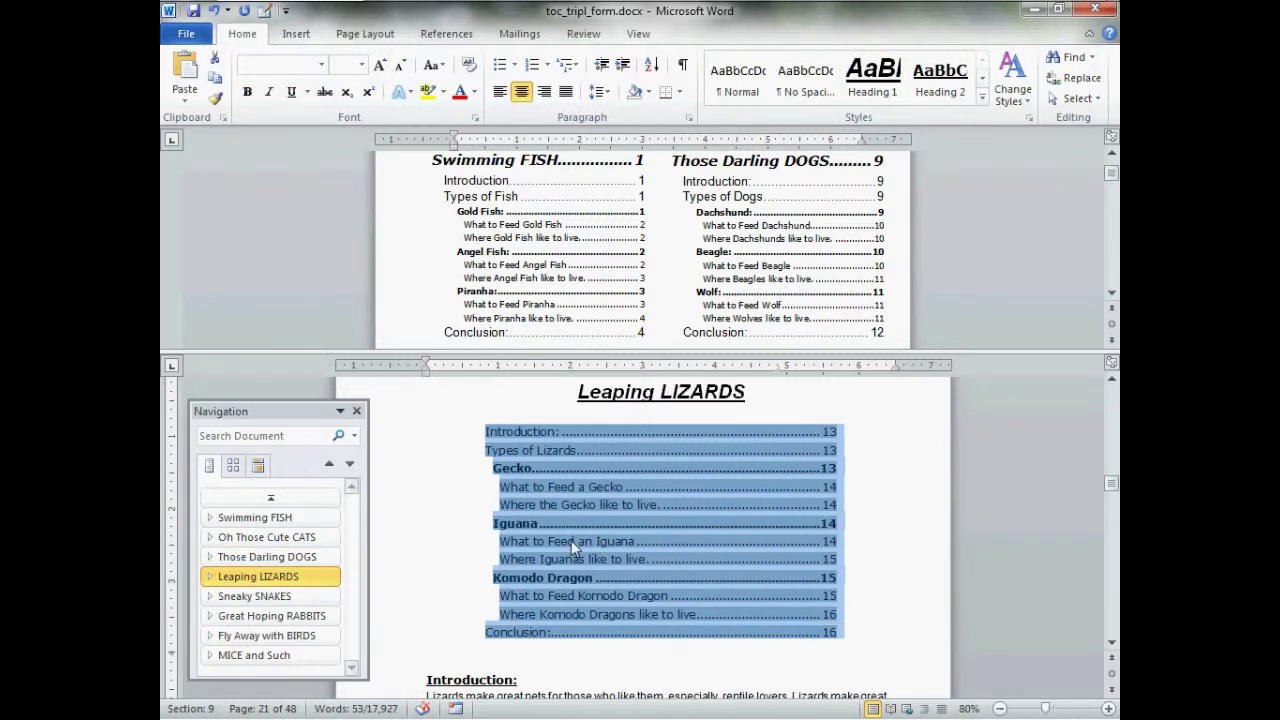
pyautogui.click(522, 407)
# - Remove the document window split and place the Navigation pane beside the page
pyautogui.moveTo(315, 405); pyautogui.dragTo(238, 96)
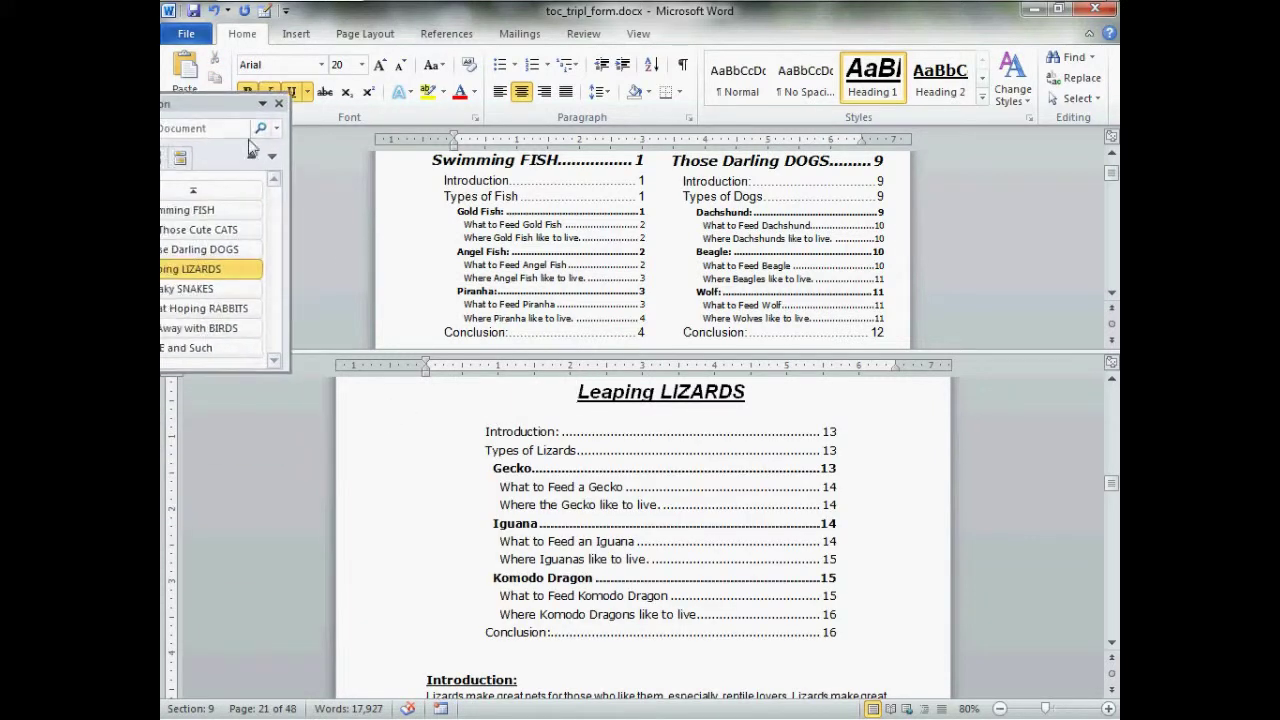
pyautogui.moveTo(530, 351); pyautogui.dragTo(490, 92)
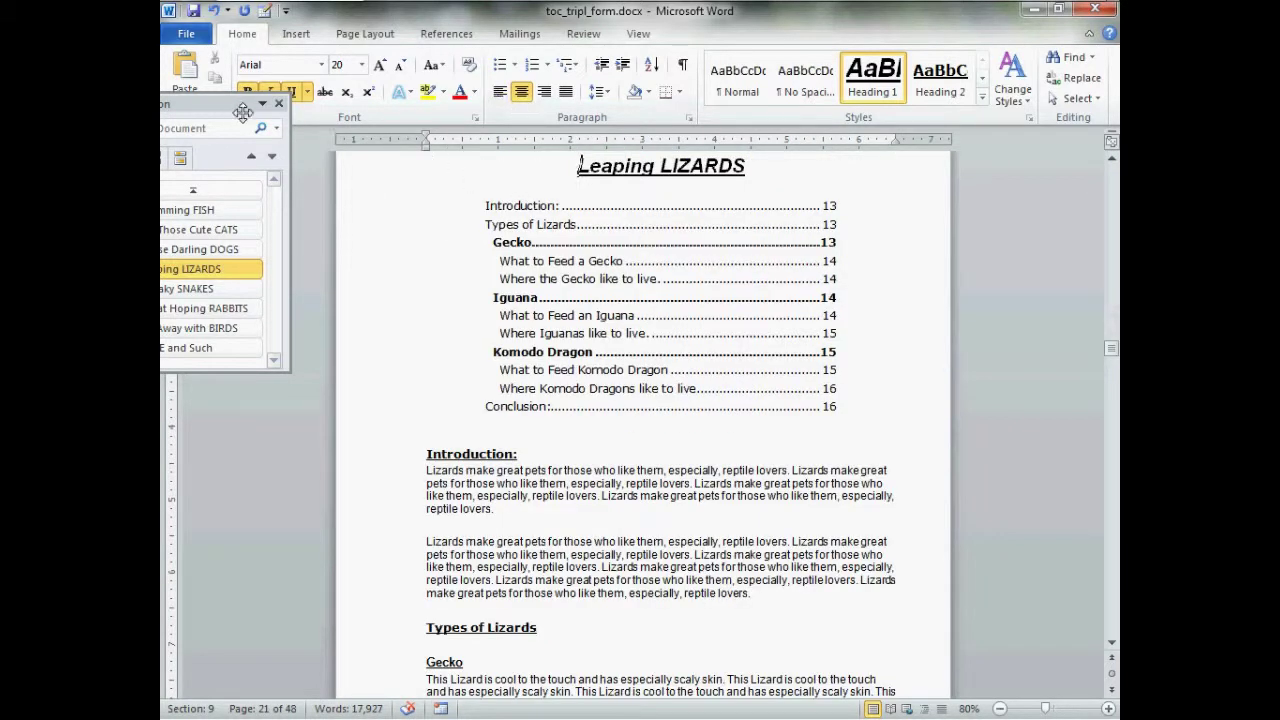
pyautogui.moveTo(249, 106); pyautogui.dragTo(299, 242)
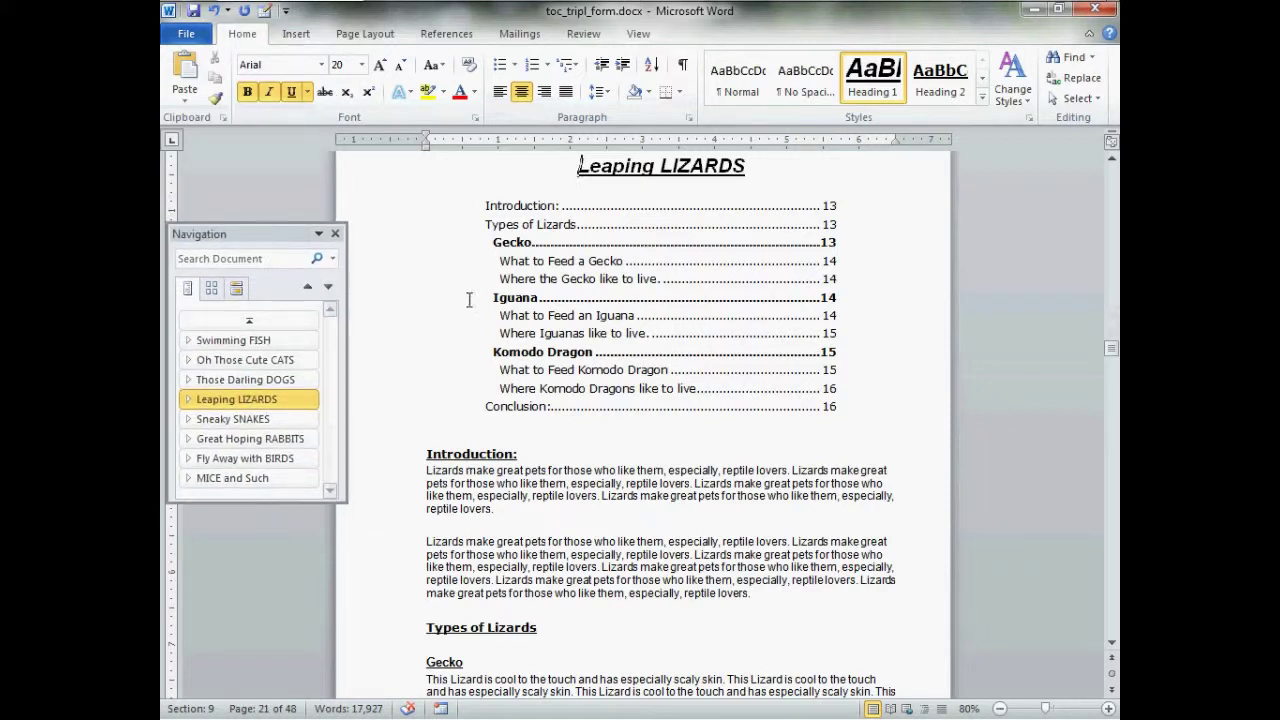
# - Go to the start of the document, zoom out to 50%, and review the Contents in Brief and Contents in Details pages
pyautogui.click(268, 322)
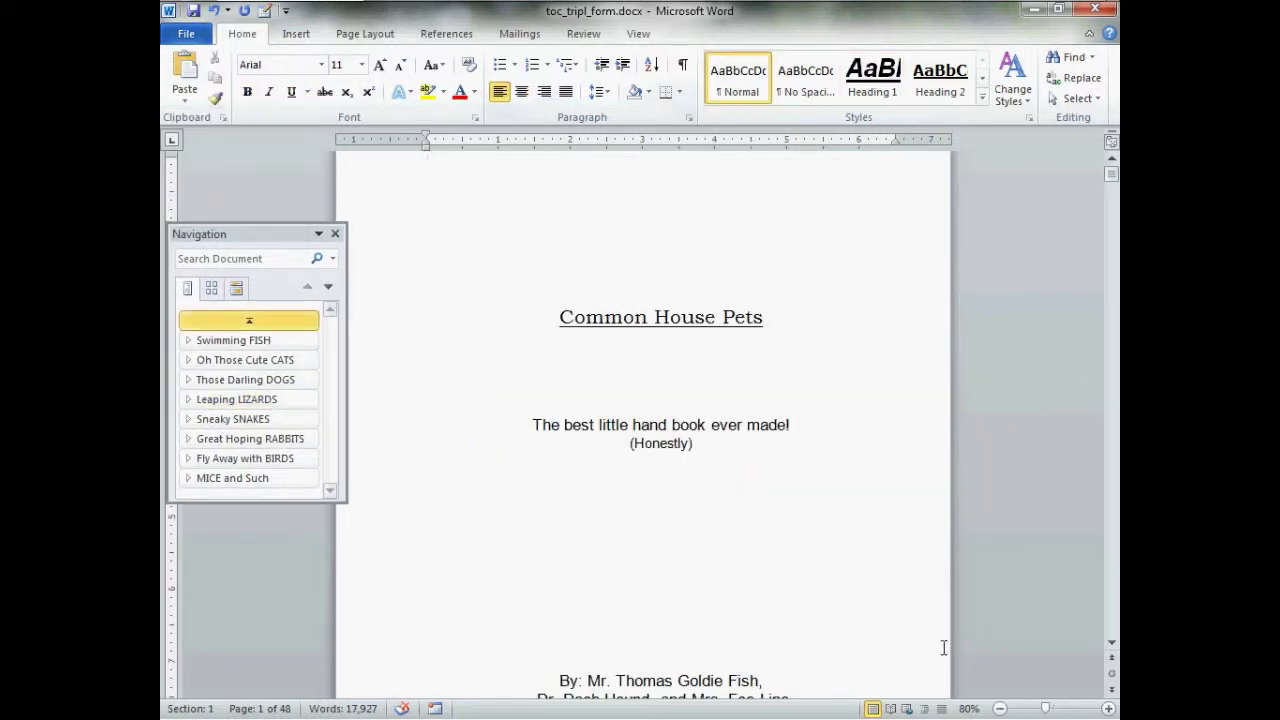
pyautogui.click(999, 708)
pyautogui.click(999, 708)
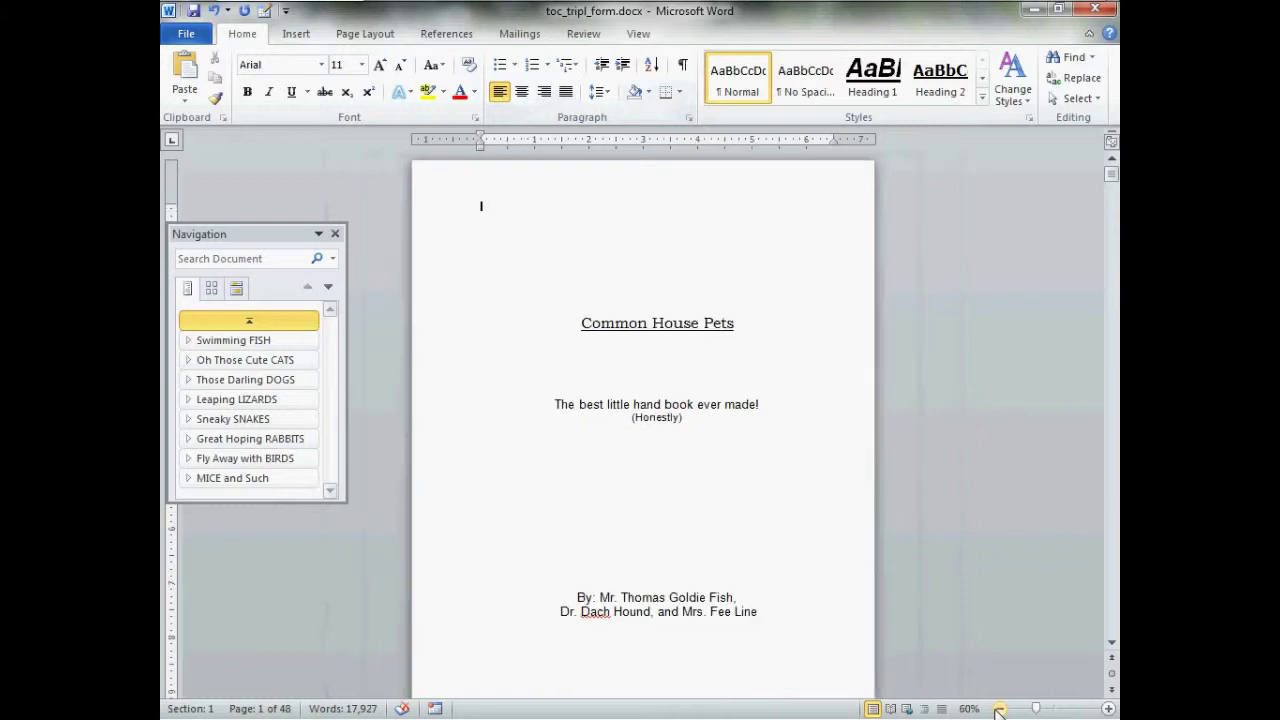
pyautogui.click(999, 708)
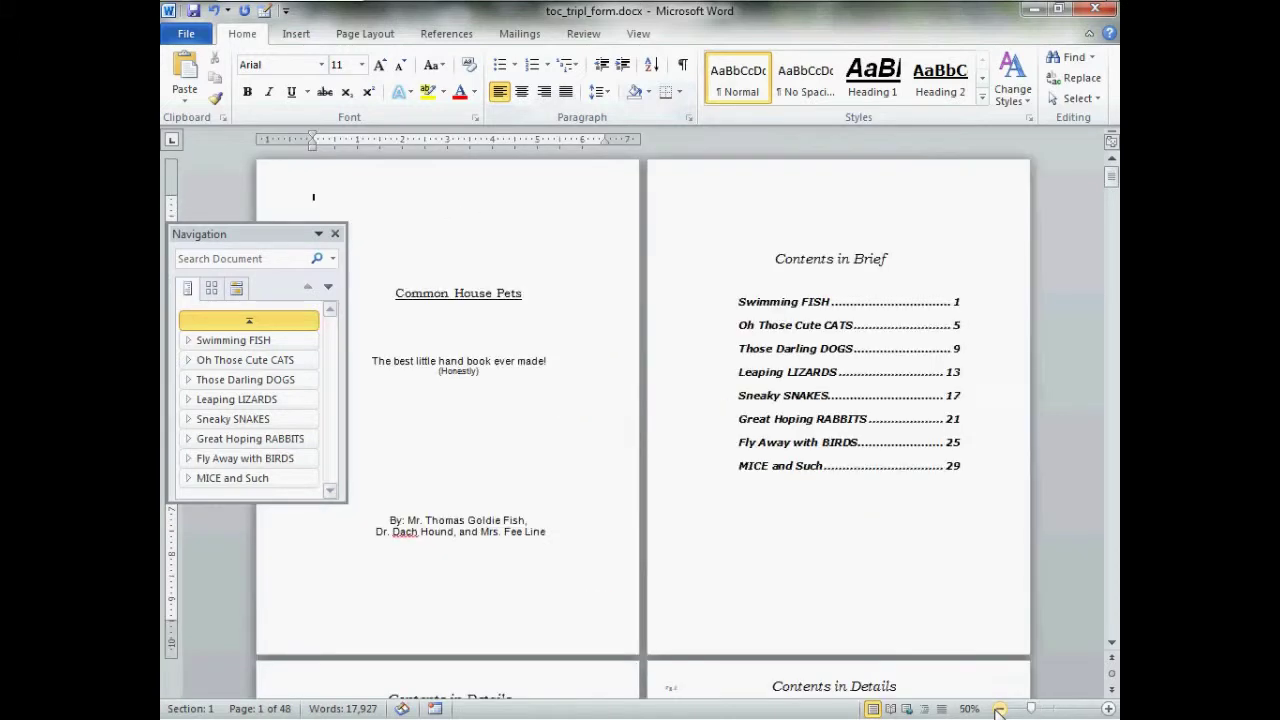
pyautogui.click(467, 403)
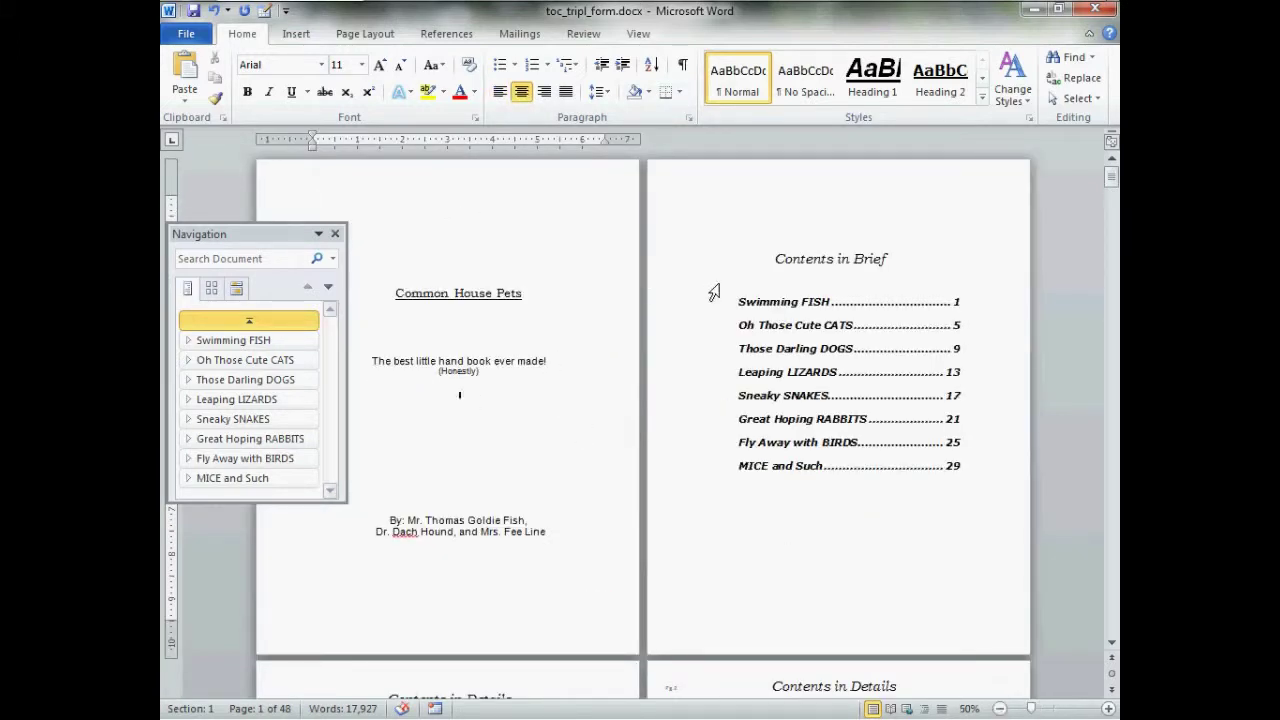
pyautogui.scroll(-6, 714, 291)
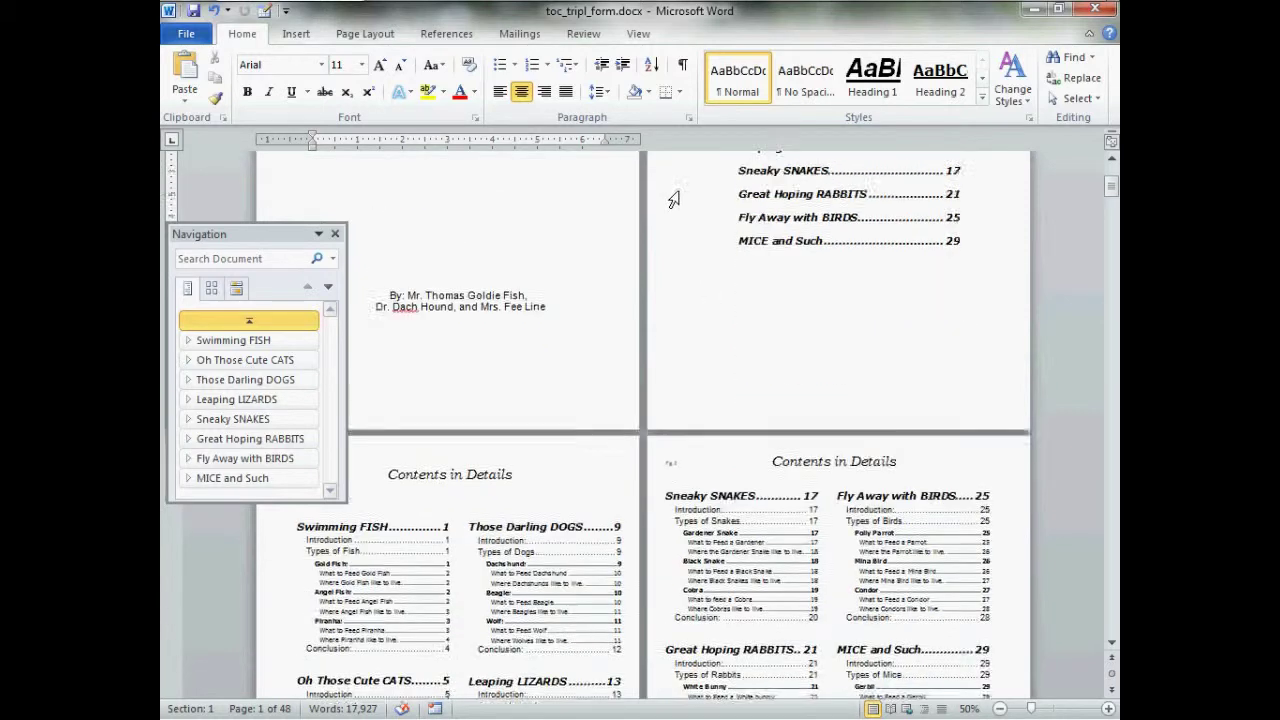
pyautogui.scroll(-2, 674, 201)
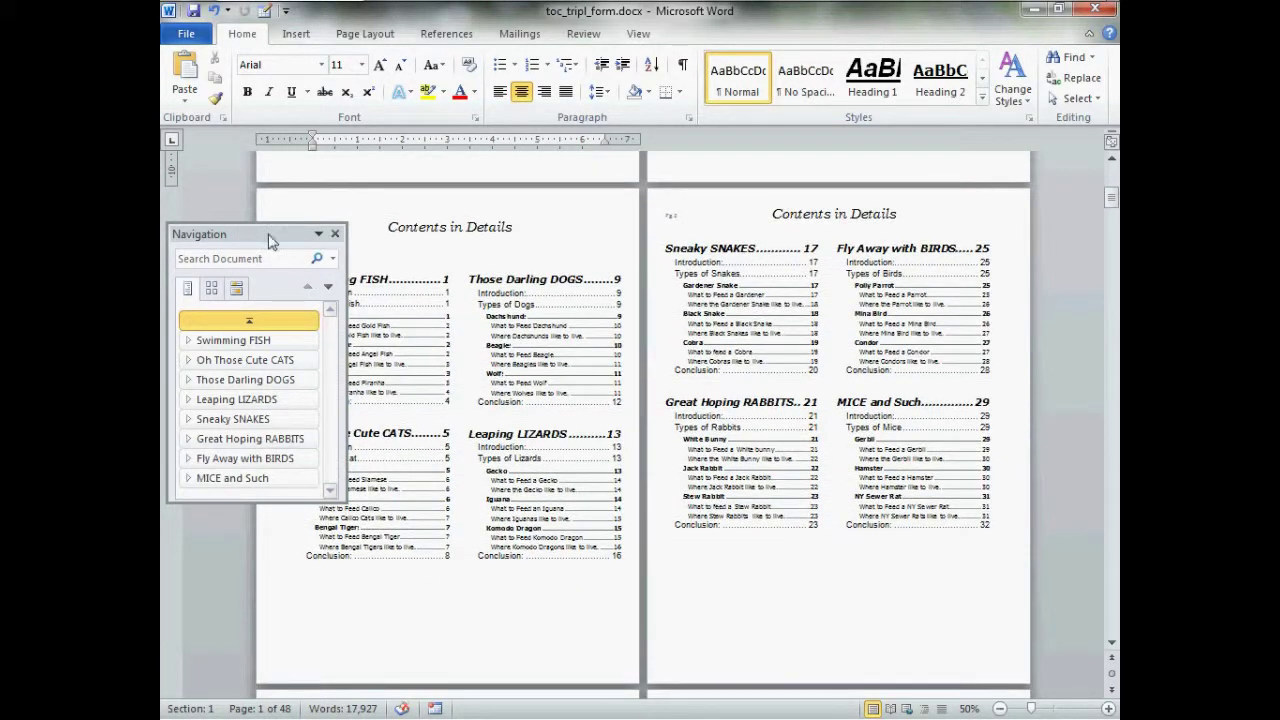
# - Move the Navigation pane up slightly and check the chapter contents of Swimming FISH, Oh Those Cute CATS and Those Darling DOGS
pyautogui.moveTo(272, 236)
pyautogui.mouseDown()
pyautogui.moveTo(278, 311)
pyautogui.moveTo(328, 452)
pyautogui.moveTo(238, 460)
pyautogui.moveTo(330, 213)
pyautogui.moveTo(283, 228)
pyautogui.mouseUp()
pyautogui.click(280, 306)
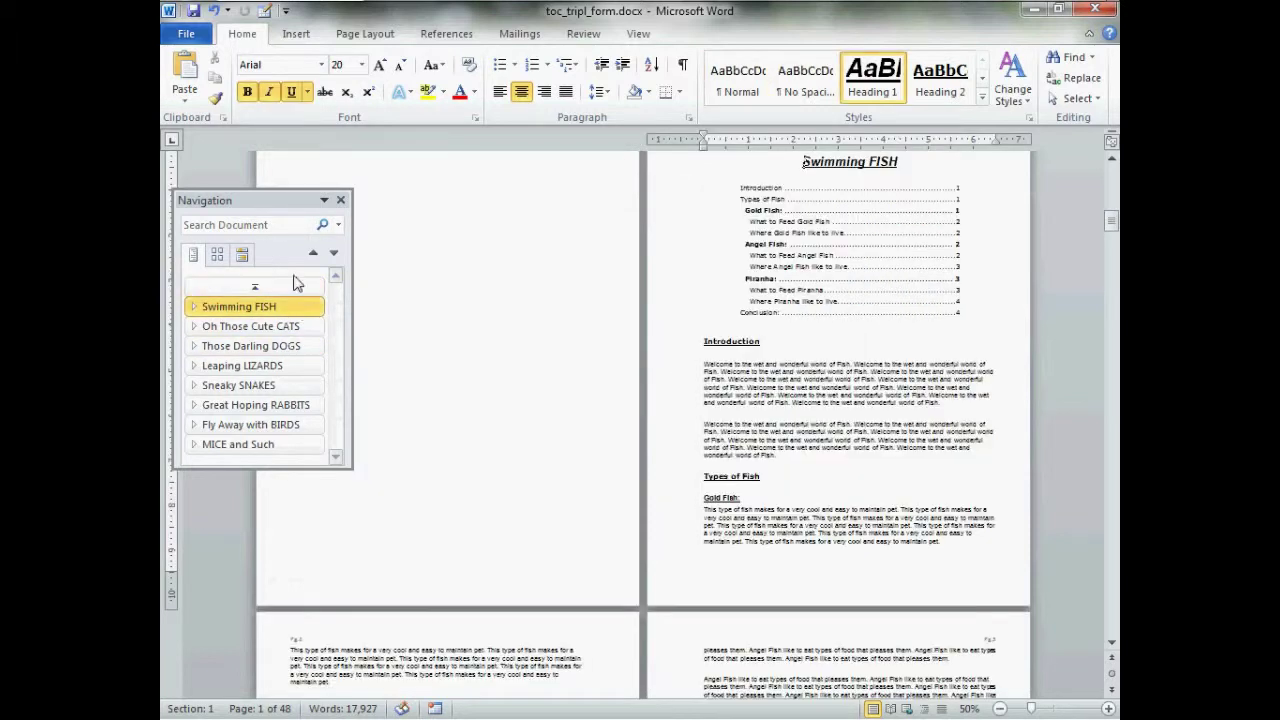
pyautogui.click(300, 327)
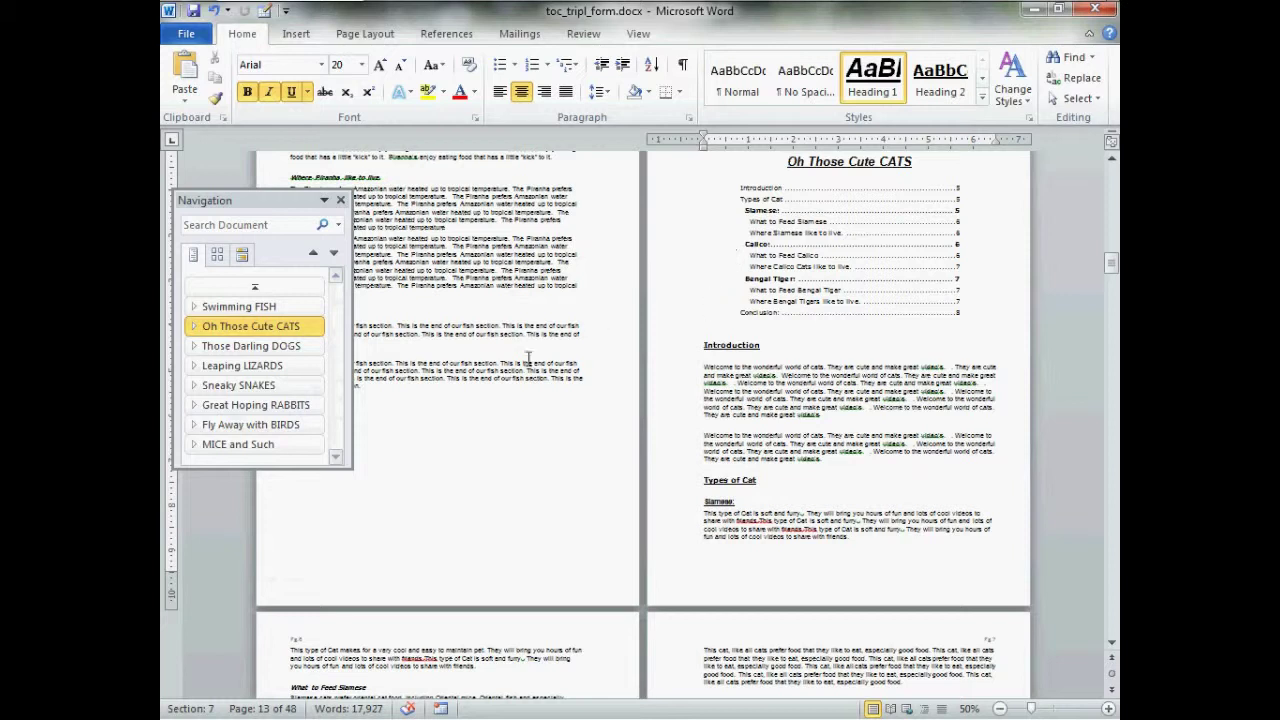
pyautogui.click(312, 350)
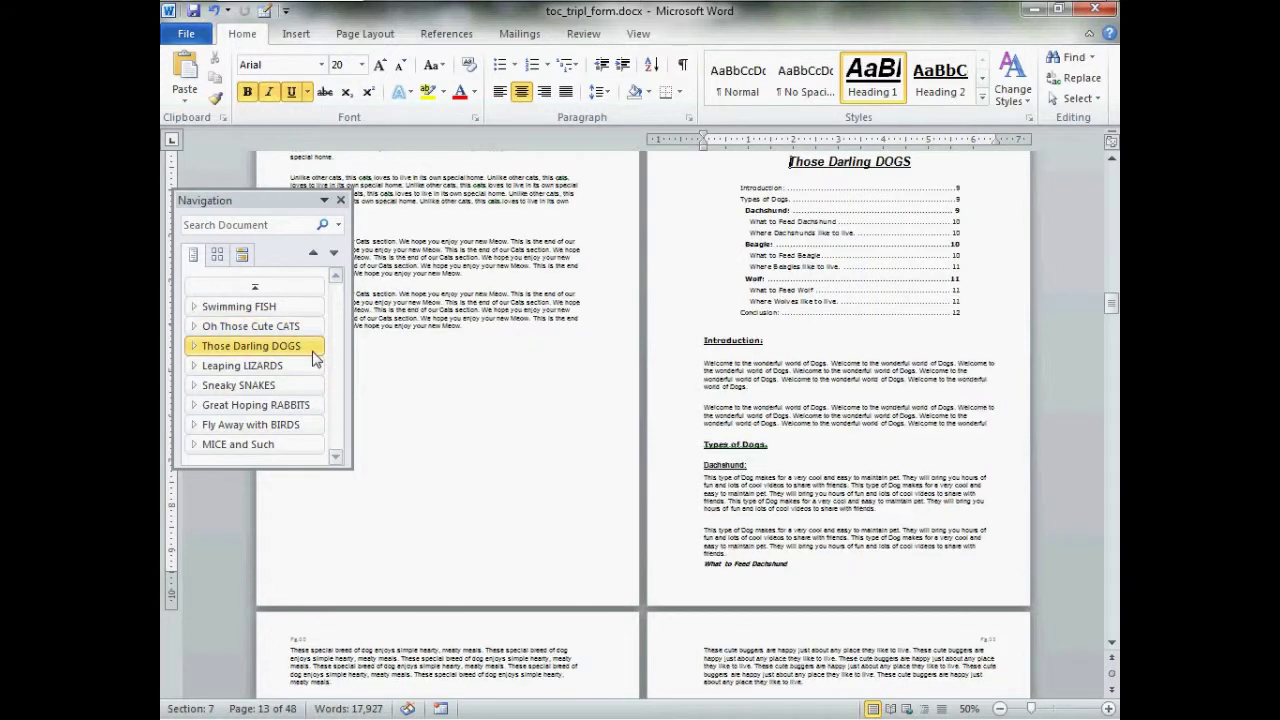
# - Return to the title page and look over the brief and detailed contents once more
pyautogui.click(311, 306)
pyautogui.click(311, 286)
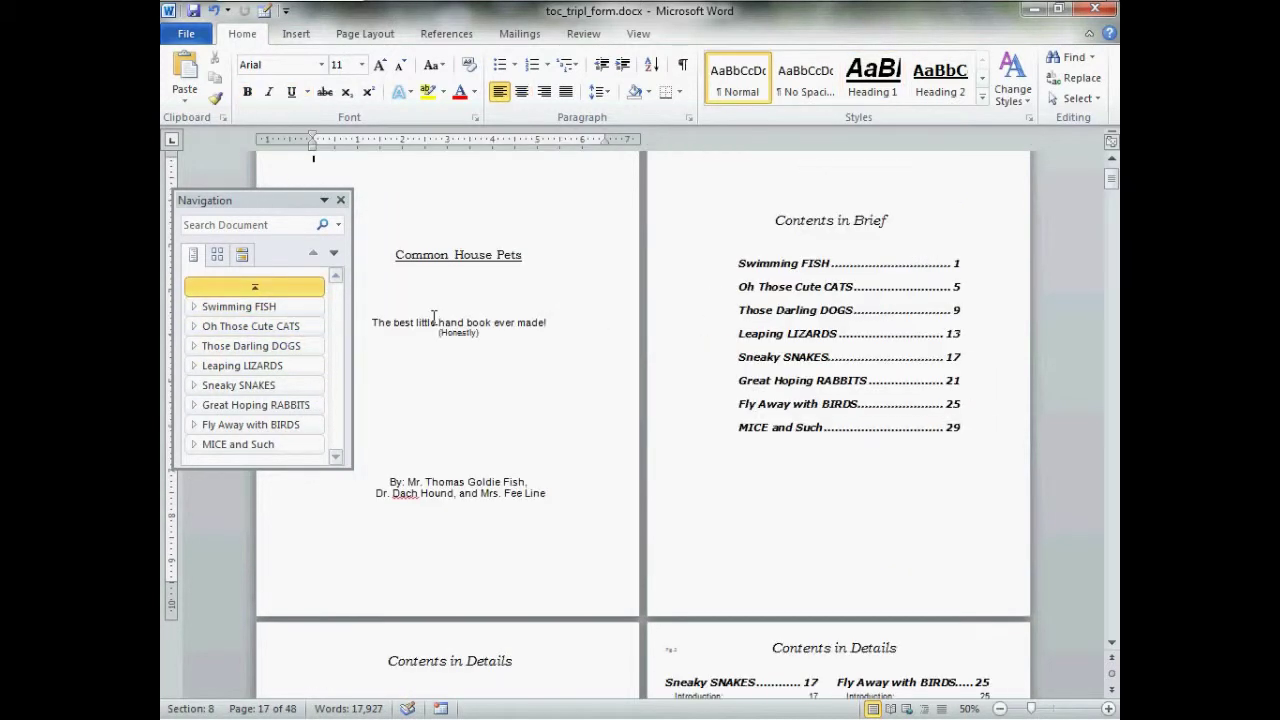
pyautogui.scroll(-1, 435, 318)
pyautogui.scroll(-5, 435, 313)
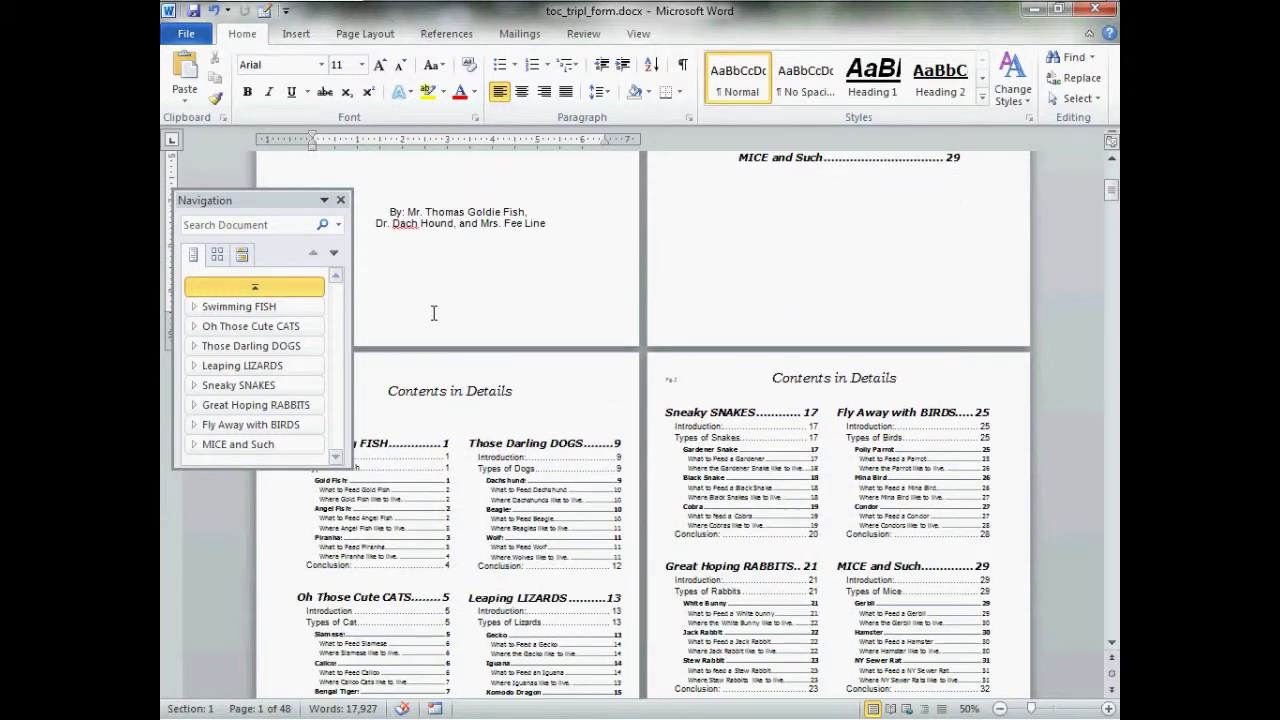
pyautogui.scroll(-2, 434, 313)
pyautogui.scroll(8, 435, 314)
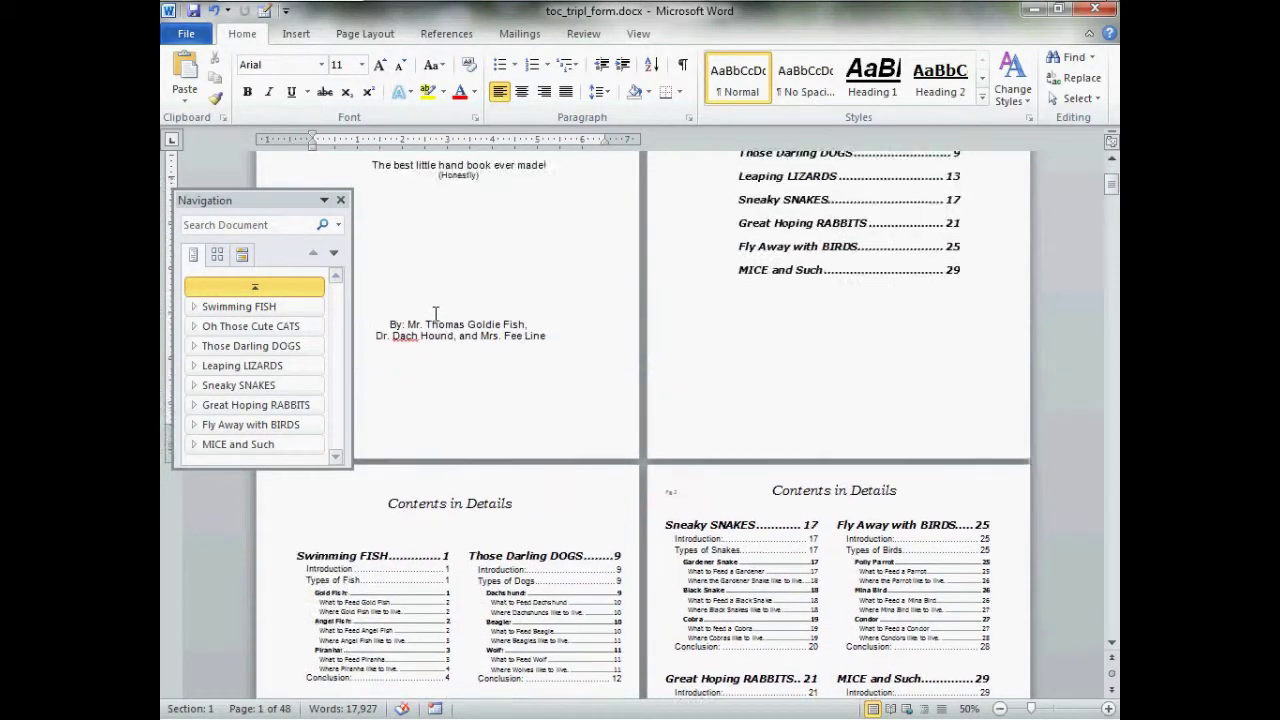